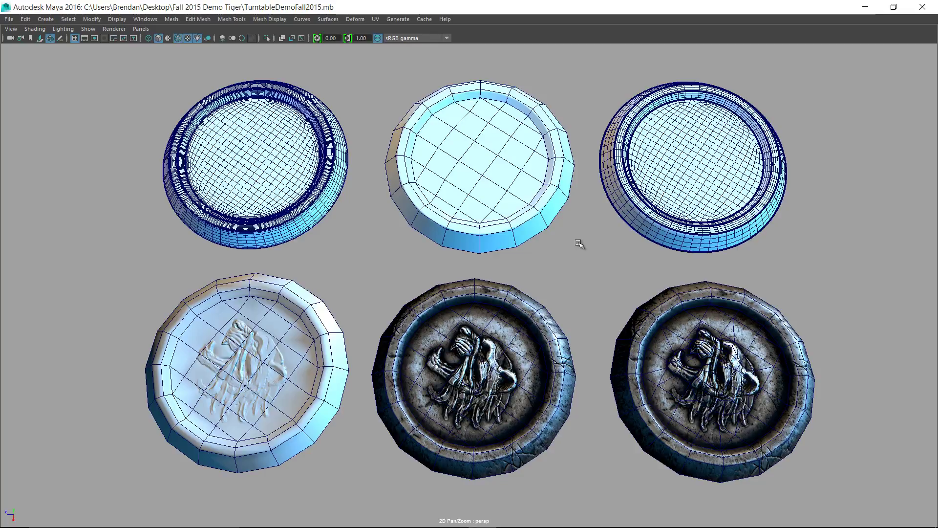
# Switch to Photoshop to view the normal map in TurntableDemoMTLFall2015.psd
pyautogui.moveTo(585, 252)
pyautogui.keyDown('alt'); pyautogui.mouseDown()
pyautogui.moveTo(572, 236)
pyautogui.moveTo(590, 244)
pyautogui.mouseUp(); pyautogui.keyUp('alt')
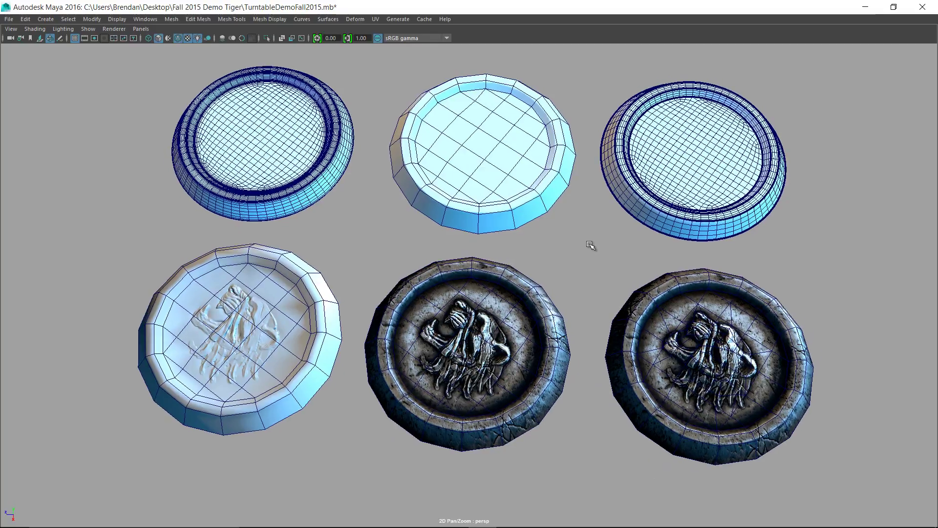
pyautogui.hotkey('alt', 'Tab')
pyautogui.hotkey('alt', 'Tab')
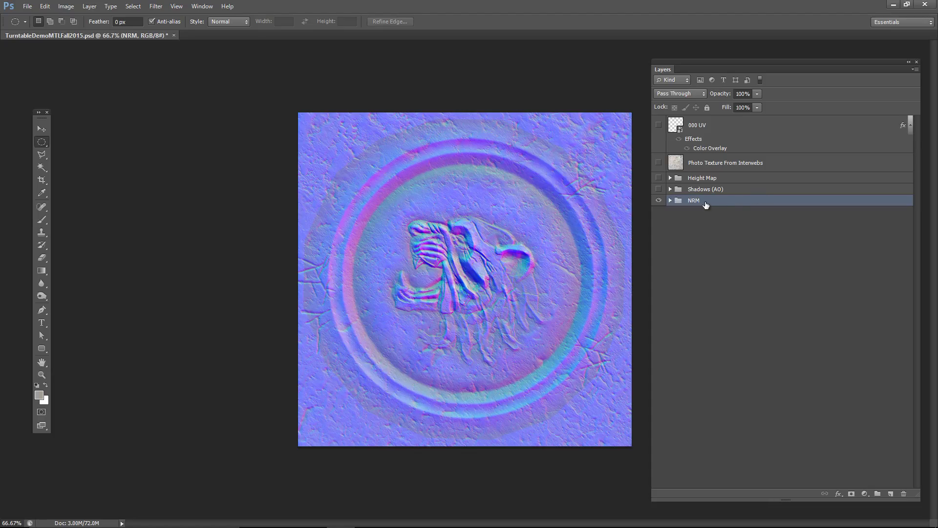
# Switch to CrazyBump and reposition its start window over the Photoshop document
pyautogui.hotkey('alt', 'Tab')
pyautogui.hotkey('alt', 'Tab')
pyautogui.hotkey('alt', 'Tab')
pyautogui.hotkey('alt', 'Tab')
pyautogui.hotkey('alt', 'Tab')
pyautogui.hotkey('alt', 'Tab')
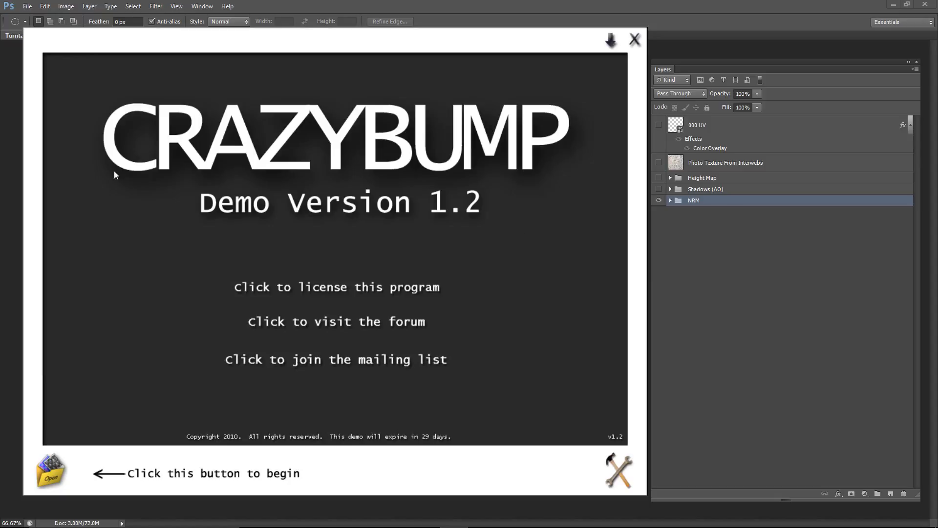
pyautogui.moveTo(313, 46); pyautogui.dragTo(297, 67)
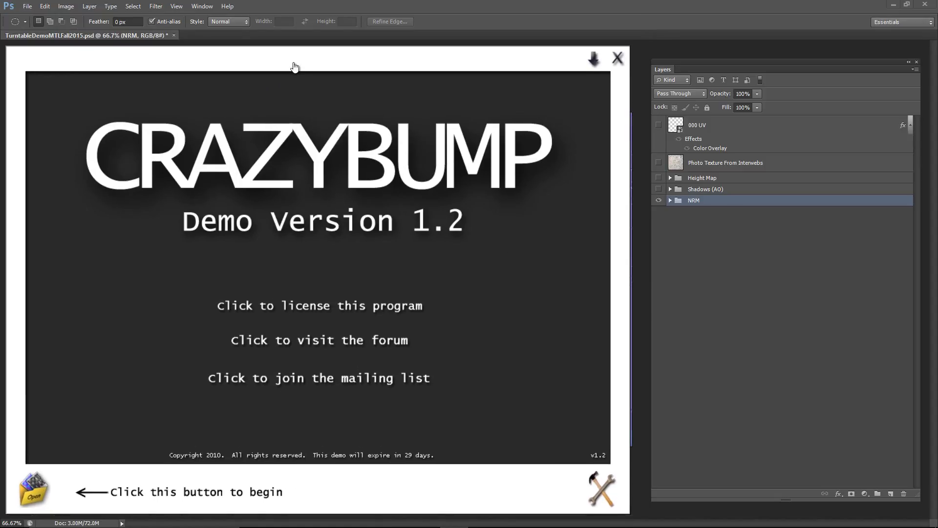
# Switch back to Maya and inspect the three untextured medallion meshes in the upper row, leaving nothing selected
pyautogui.hotkey('alt', 'Tab')
pyautogui.hotkey('alt', 'Tab')
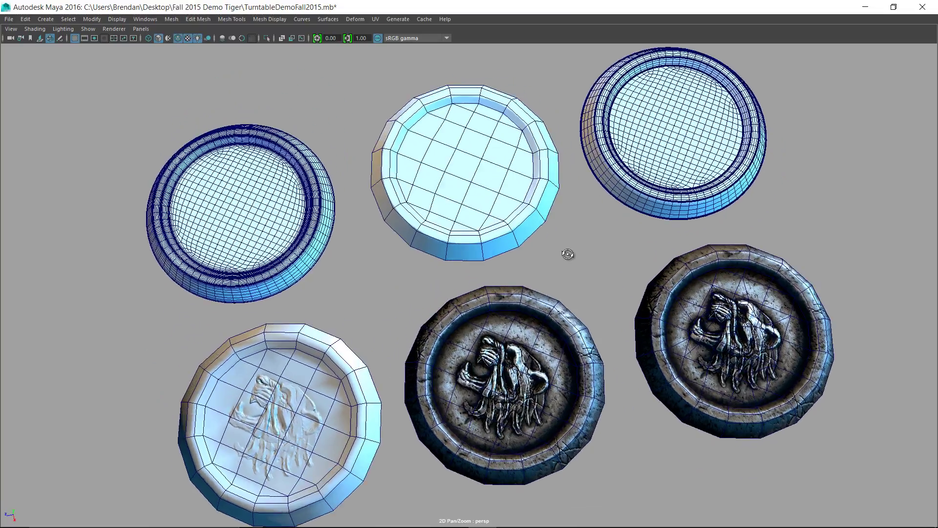
pyautogui.keyDown('alt'); pyautogui.moveTo(568, 254); pyautogui.dragTo(531, 285); pyautogui.keyUp('alt')
pyautogui.click(285, 247)
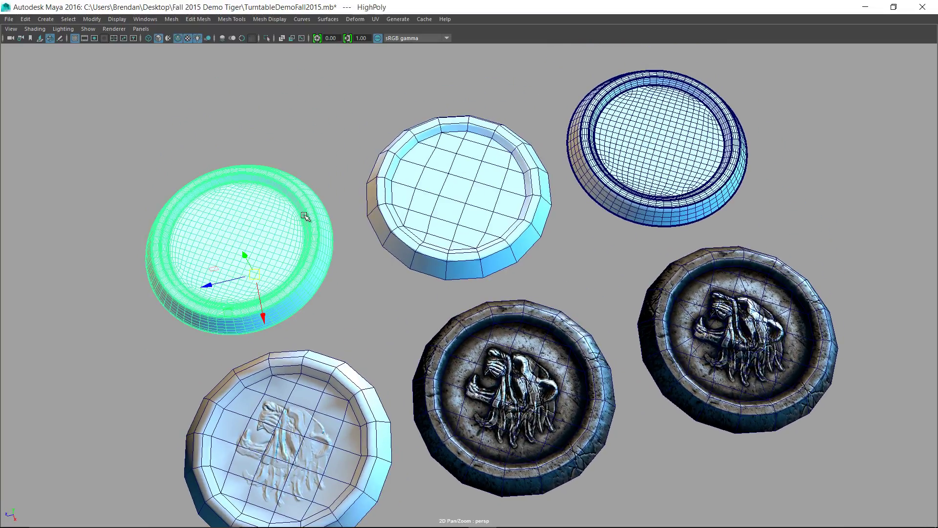
pyautogui.click(442, 211)
pyautogui.click(696, 161)
pyautogui.click(445, 218)
pyautogui.keyDown('alt'); pyautogui.moveTo(445, 218); pyautogui.dragTo(520, 262); pyautogui.keyUp('alt')
pyautogui.click(519, 269)
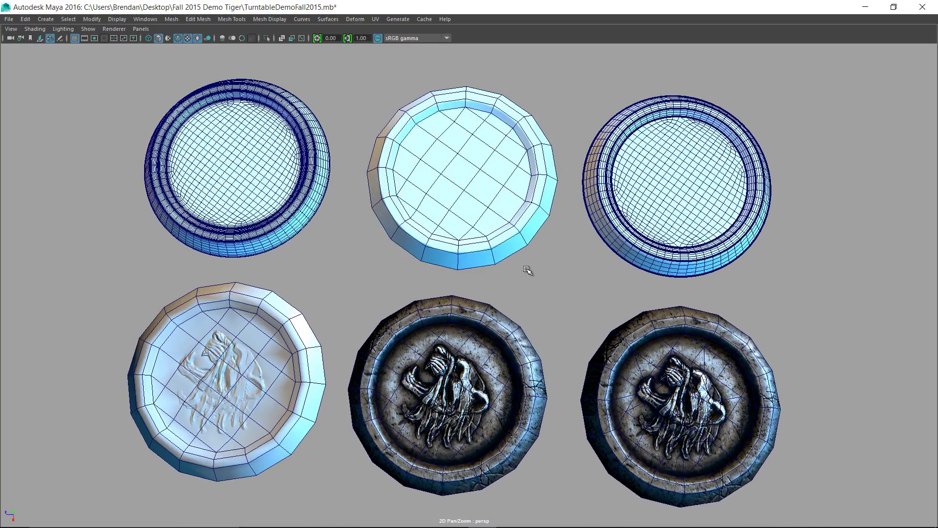
# Restore the full interface and show the framed UV layout of LowPolyWithTransferMaps beside the perspective view
pyautogui.click(322, 209)
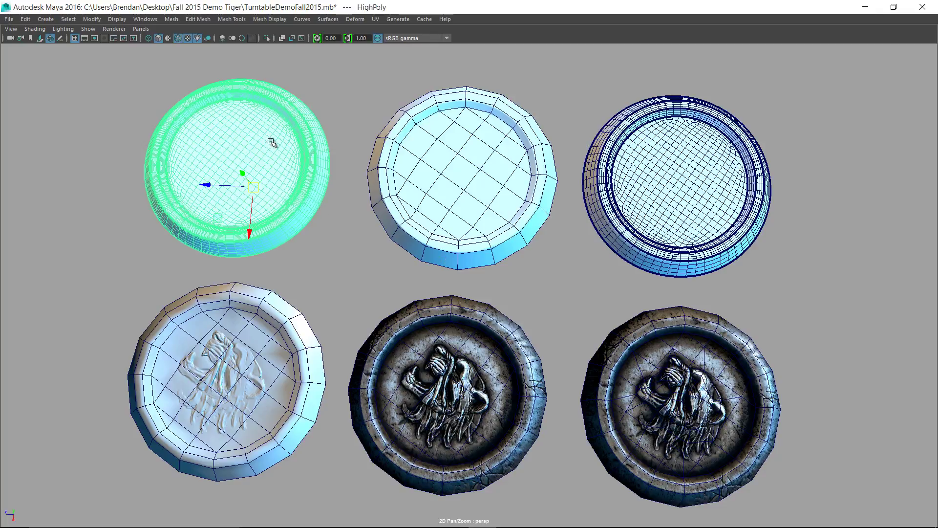
pyautogui.click(452, 183)
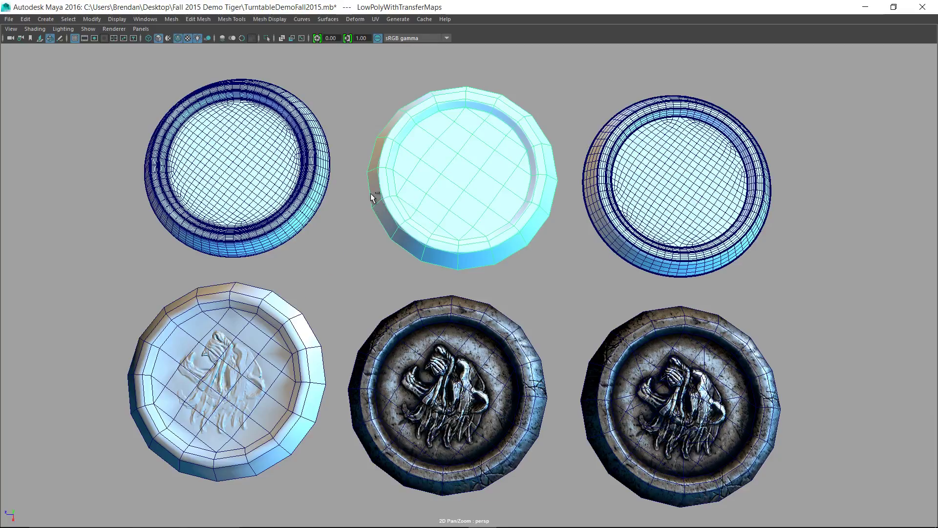
pyautogui.hotkey('ctrl', 'space')
pyautogui.click(7, 253)
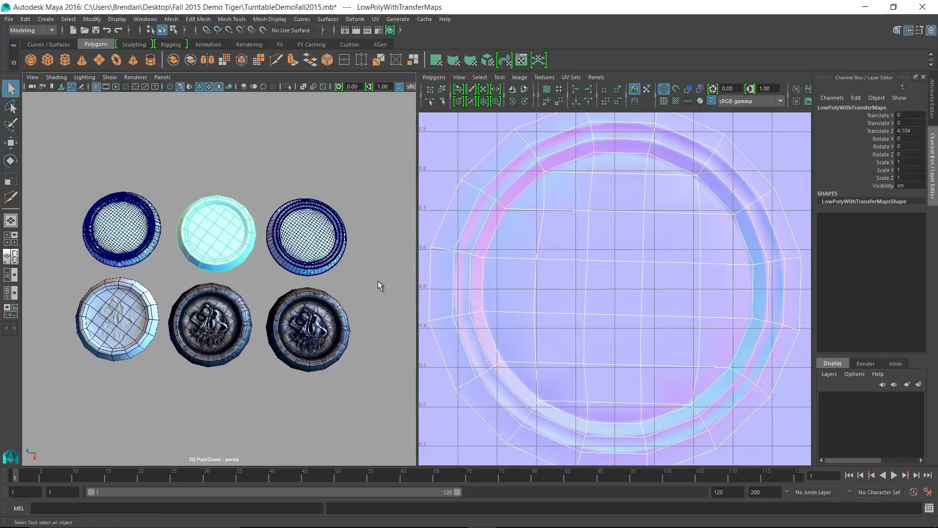
pyautogui.press('f')
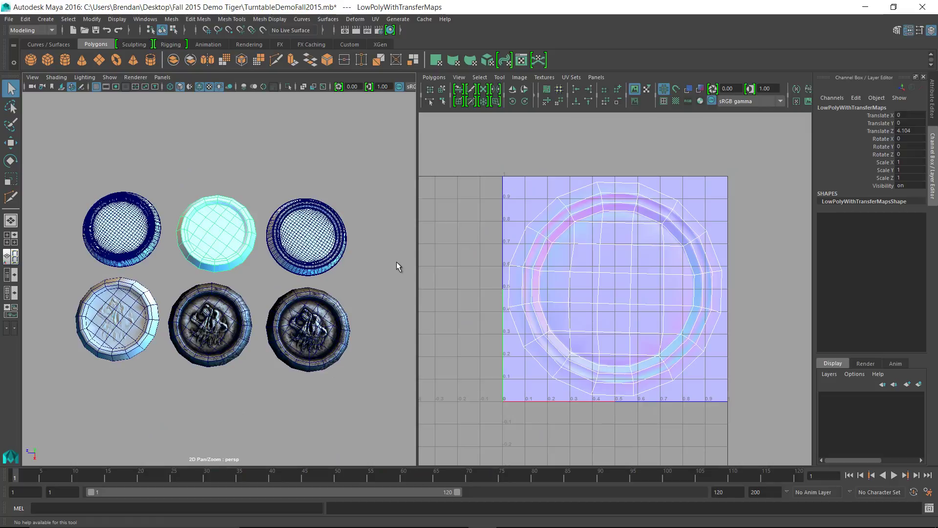
# Maximize the perspective view, frame the HighPolyForZBrush mesh and examine its even quad topology from several angles
pyautogui.press('space')
pyautogui.click(546, 221)
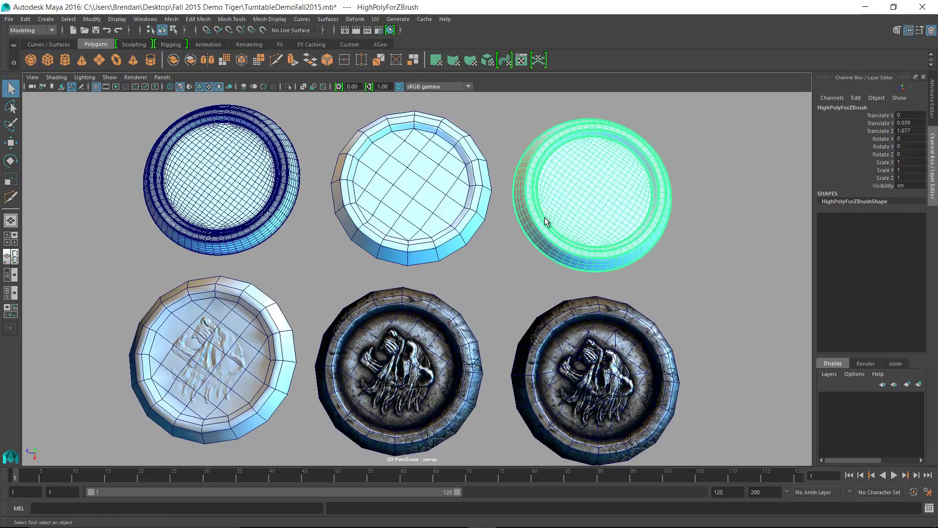
pyautogui.press('f')
pyautogui.click(631, 277)
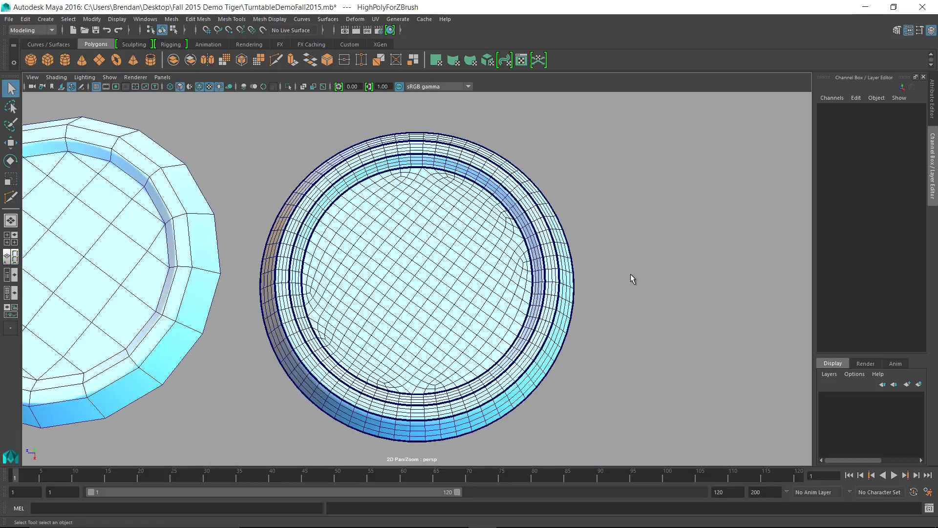
pyautogui.keyDown('alt'); pyautogui.moveTo(630, 276); pyautogui.dragTo(519, 275); pyautogui.keyUp('alt')
pyautogui.click(519, 275)
pyautogui.keyDown('alt'); pyautogui.moveTo(576, 303); pyautogui.dragTo(596, 342); pyautogui.keyUp('alt')
pyautogui.click(596, 342)
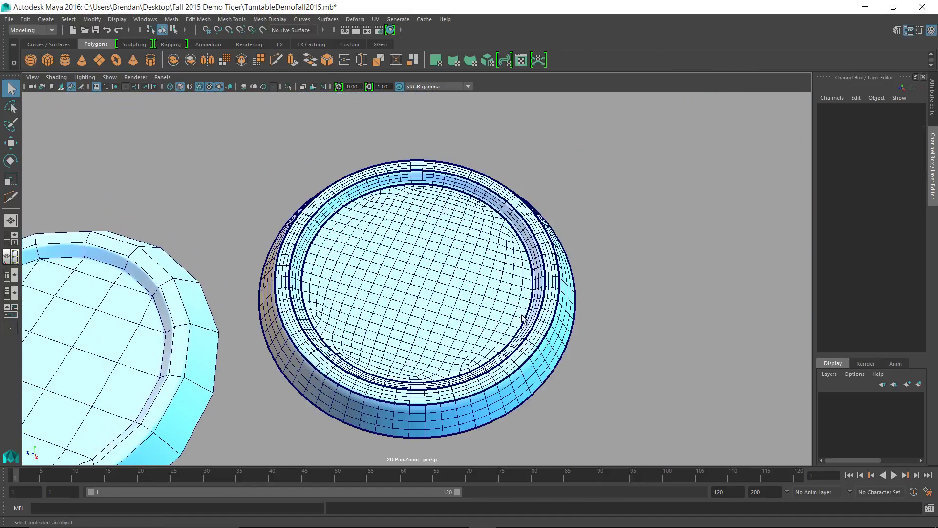
# Examine the dense edge loops along the rim of the HighPoly medallion at close range
pyautogui.keyDown('alt'); pyautogui.moveTo(529, 340); pyautogui.dragTo(508, 372); pyautogui.keyUp('alt')
pyautogui.keyDown('alt'); pyautogui.moveTo(396, 344); pyautogui.dragTo(600, 304, button='middle'); pyautogui.keyUp('alt')
pyautogui.keyDown('alt'); pyautogui.moveTo(600, 304); pyautogui.dragTo(315, 299); pyautogui.keyUp('alt')
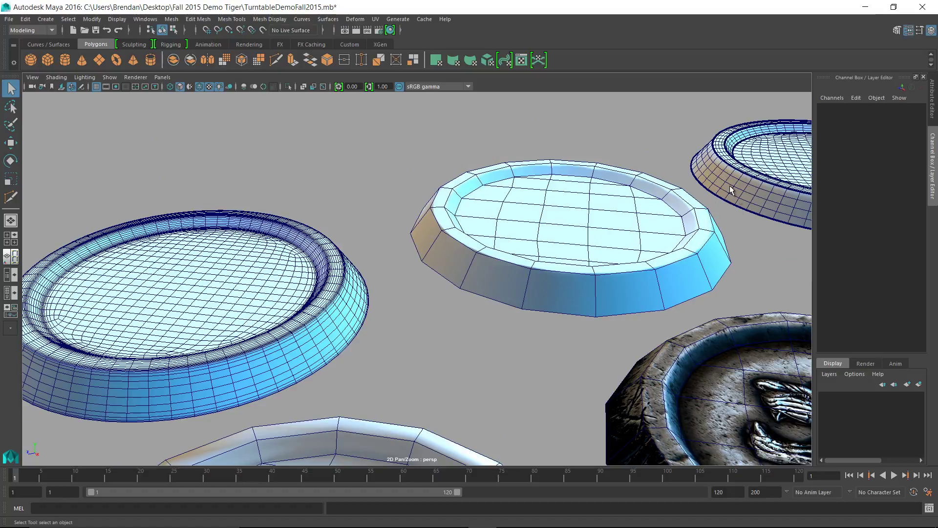
pyautogui.keyDown('alt'); pyautogui.moveTo(732, 190); pyautogui.dragTo(722, 230); pyautogui.keyUp('alt')
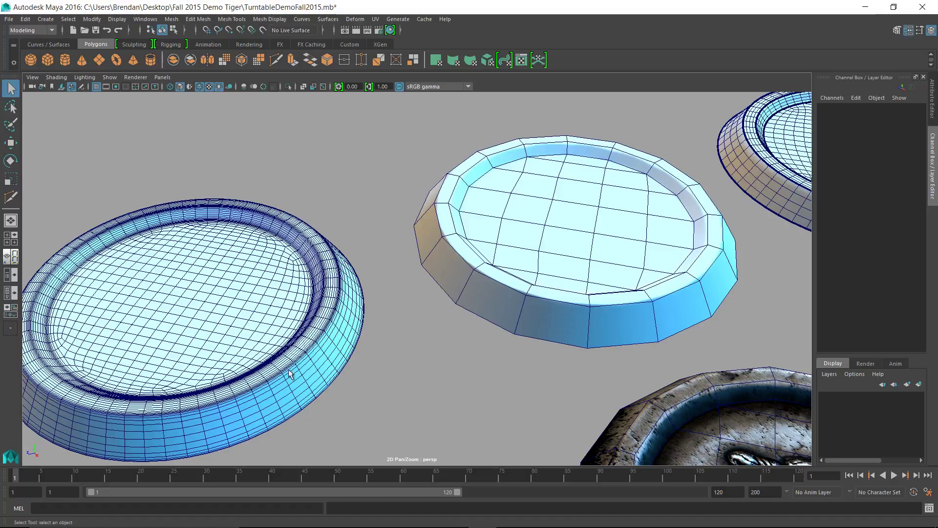
pyautogui.keyDown('alt'); pyautogui.moveTo(289, 373); pyautogui.dragTo(386, 337); pyautogui.keyUp('alt')
pyautogui.click(430, 342)
pyautogui.scroll(5, 435, 342)
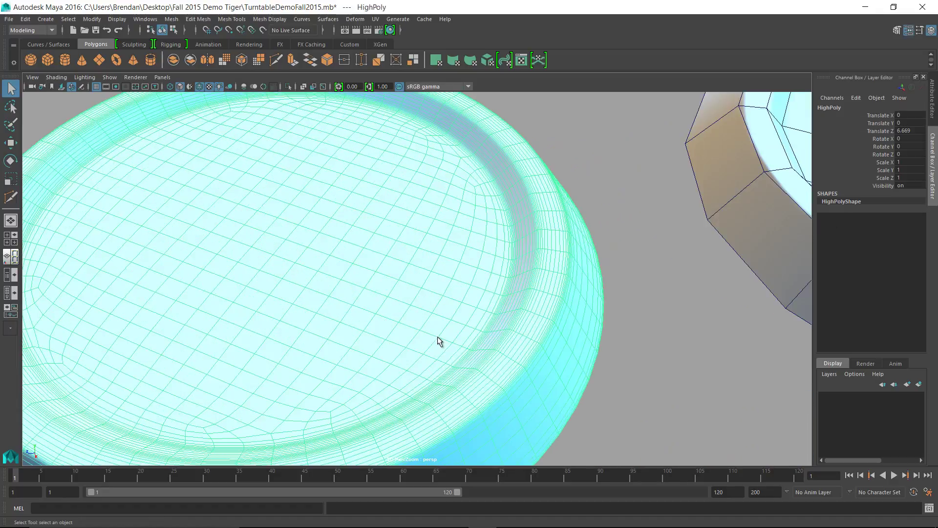
pyautogui.click(622, 360)
pyautogui.keyDown('alt'); pyautogui.moveTo(622, 360); pyautogui.dragTo(495, 292); pyautogui.keyUp('alt')
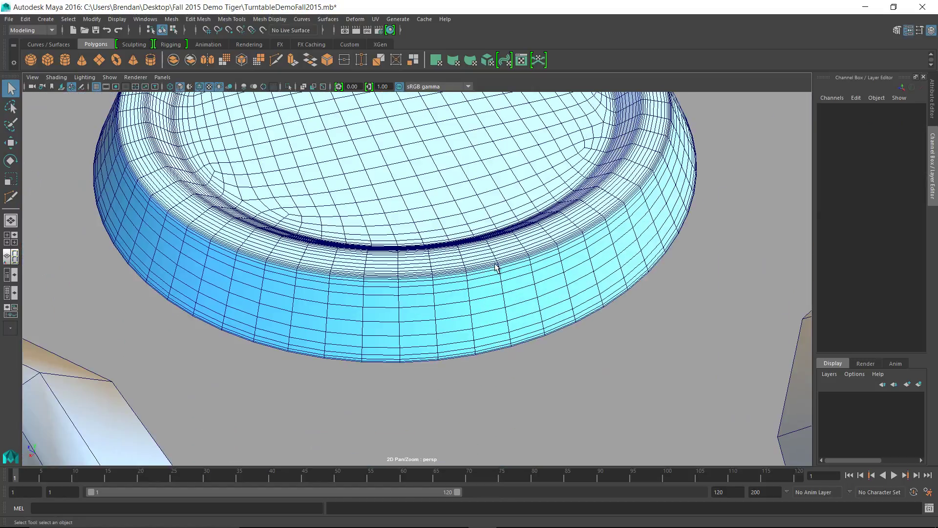
pyautogui.scroll(6, 495, 267)
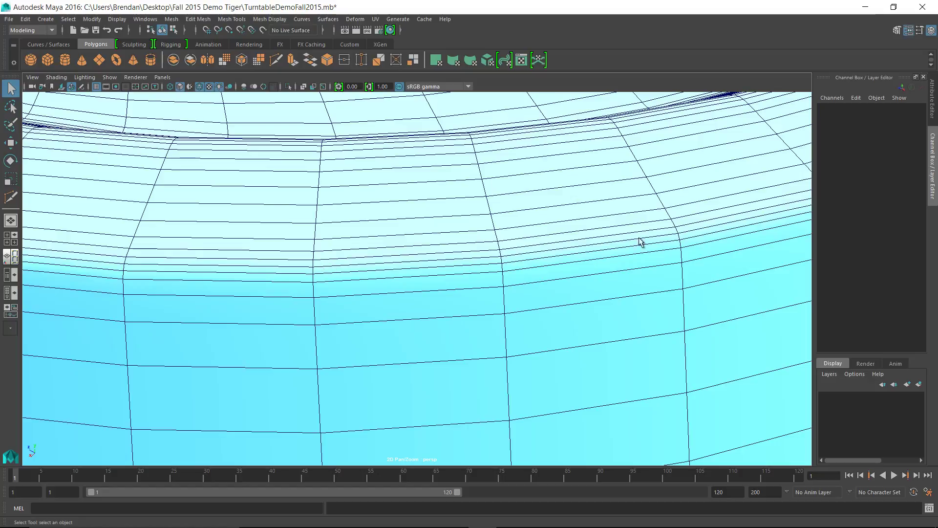
pyautogui.scroll(-4, 465, 220)
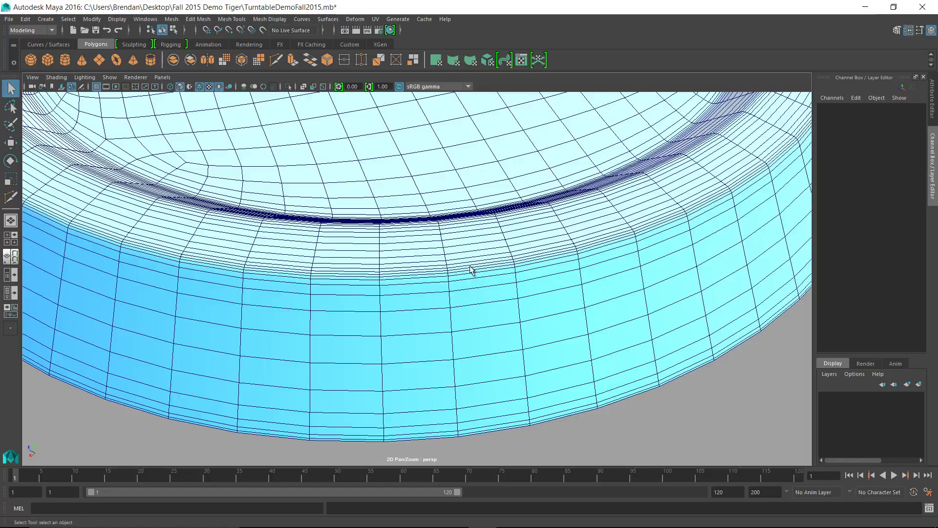
pyautogui.scroll(-3, 470, 267)
# Compare the HighPolyForZBrush mesh with the neighbouring LowPolyWithTransferMaps mesh, selecting each in turn
pyautogui.keyDown('alt'); pyautogui.moveTo(524, 325); pyautogui.dragTo(254, 304, button='middle'); pyautogui.keyUp('alt')
pyautogui.scroll(-3, 255, 305)
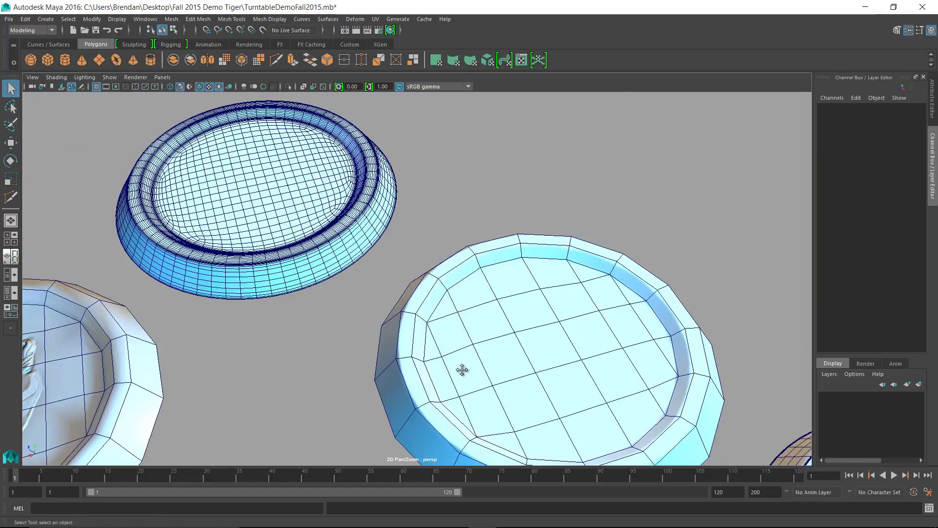
pyautogui.keyDown('alt'); pyautogui.moveTo(463, 370); pyautogui.dragTo(362, 259, button='middle'); pyautogui.keyUp('alt')
pyautogui.click(450, 274)
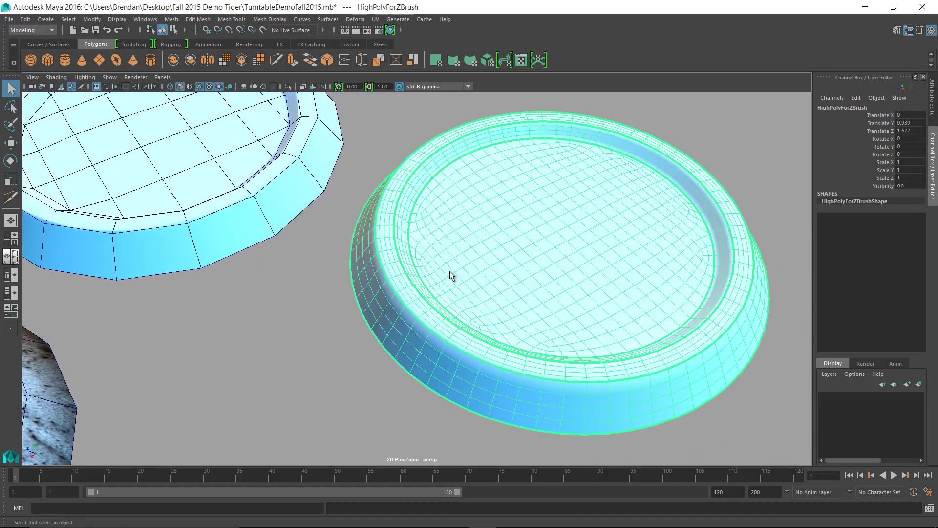
pyautogui.scroll(5, 409, 290)
pyautogui.scroll(-5, 409, 290)
pyautogui.click(215, 234)
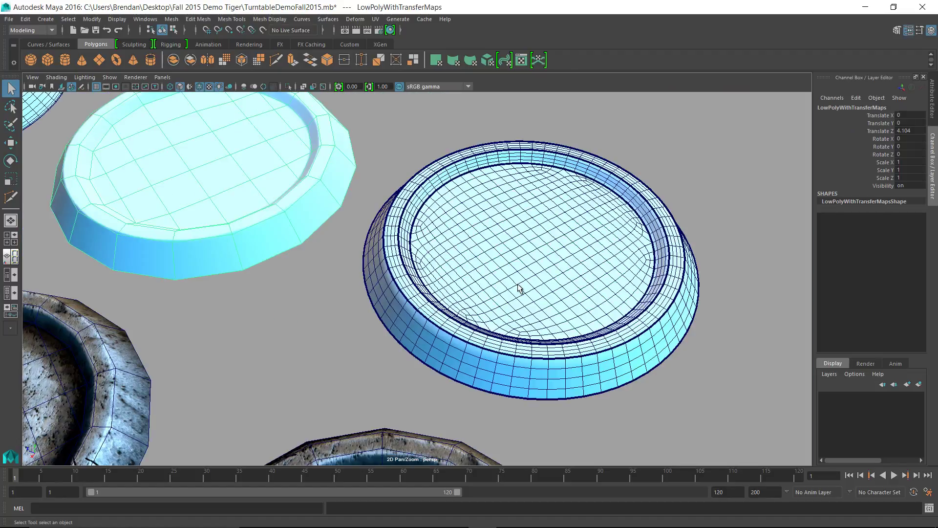
# Inspect the rim topology of HighPolyForZBrush up close and clear the selection
pyautogui.keyDown('alt'); pyautogui.moveTo(563, 301); pyautogui.dragTo(579, 341); pyautogui.keyUp('alt')
pyautogui.click(504, 277)
pyautogui.scroll(5, 514, 289)
pyautogui.scroll(-2, 581, 343)
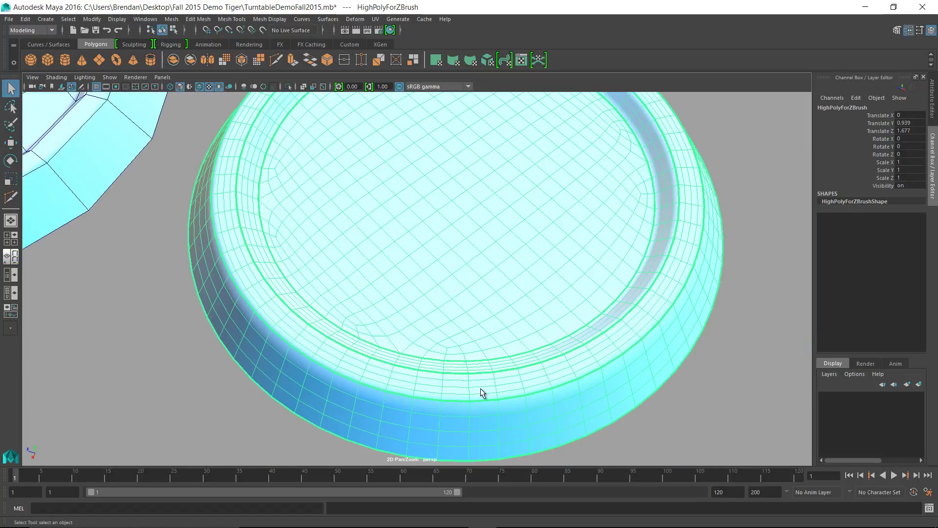
pyautogui.scroll(-3, 384, 359)
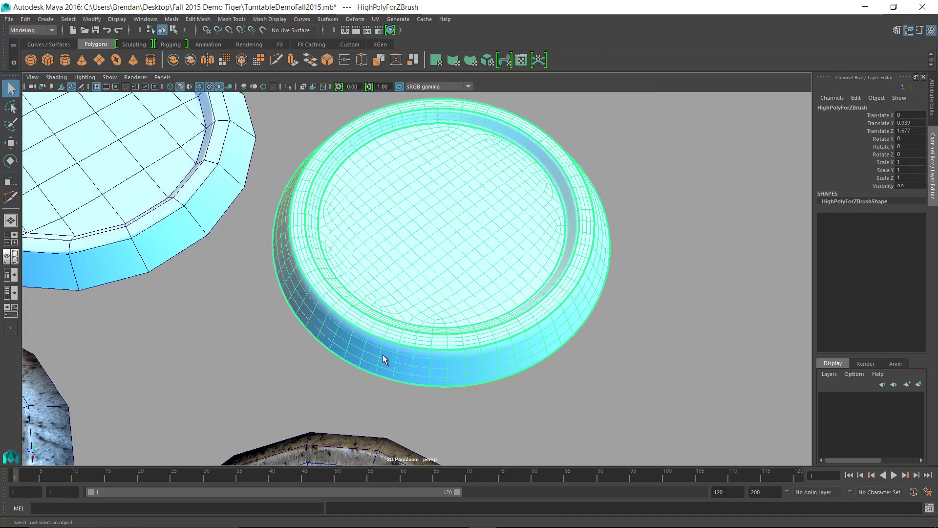
pyautogui.click(215, 289)
pyautogui.scroll(-5, 216, 289)
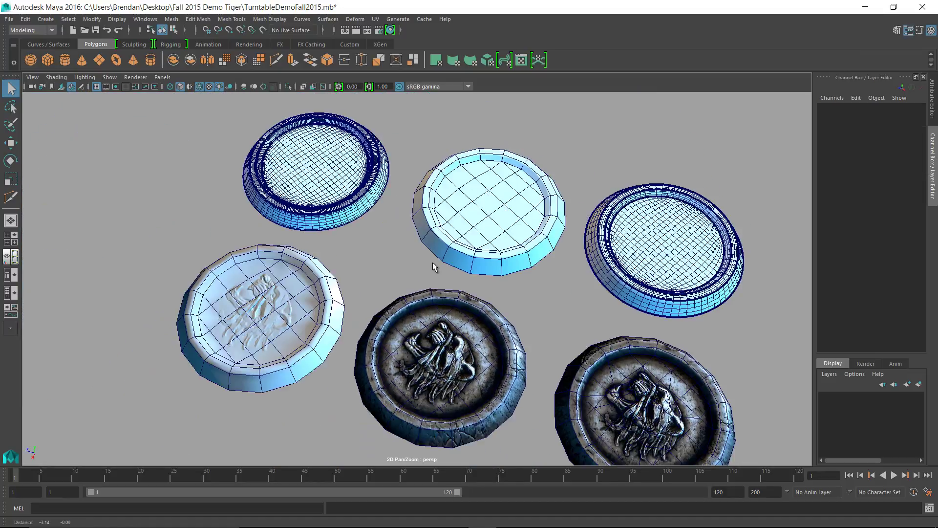
# Select LowPolyWithTransferMaps and examine its low-resolution geometry between the two dense meshes
pyautogui.keyDown('alt'); pyautogui.moveTo(434, 266); pyautogui.dragTo(435, 278, button='middle'); pyautogui.keyUp('alt')
pyautogui.click(518, 272)
pyautogui.keyDown('alt'); pyautogui.moveTo(520, 272); pyautogui.dragTo(432, 234, button='middle'); pyautogui.keyUp('alt')
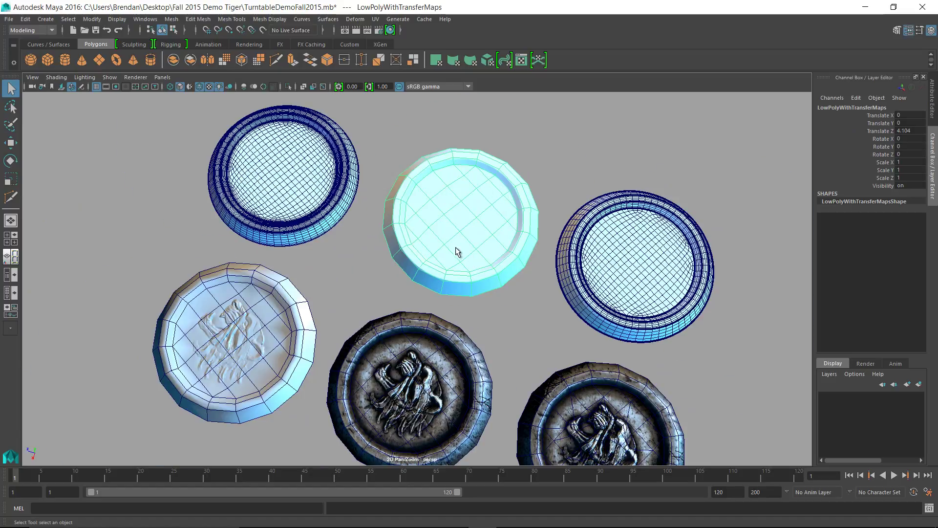
pyautogui.scroll(2, 456, 251)
pyautogui.scroll(2, 453, 278)
pyautogui.keyDown('alt'); pyautogui.moveTo(452, 278); pyautogui.dragTo(459, 318); pyautogui.keyUp('alt')
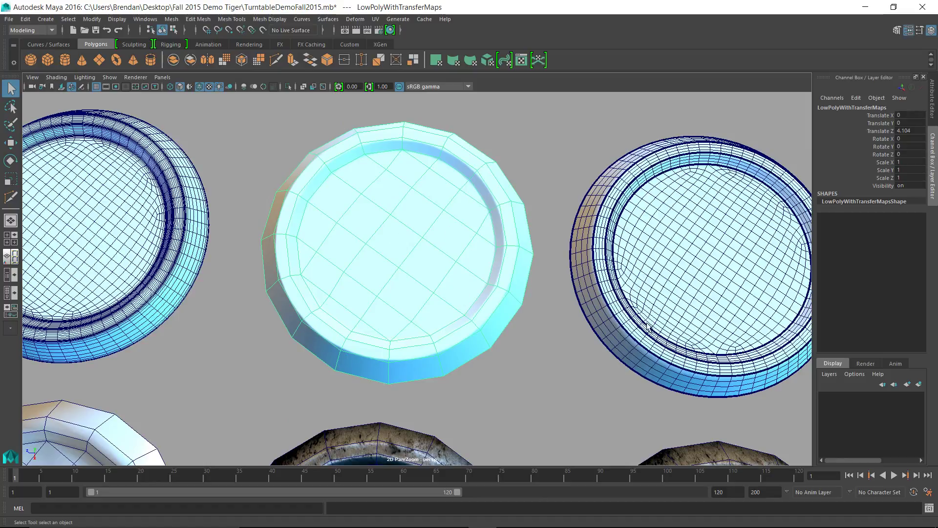
# Select HighPolyForZBrush and display its UV layout beside the perspective view
pyautogui.click(697, 312)
pyautogui.scroll(-2, 673, 302)
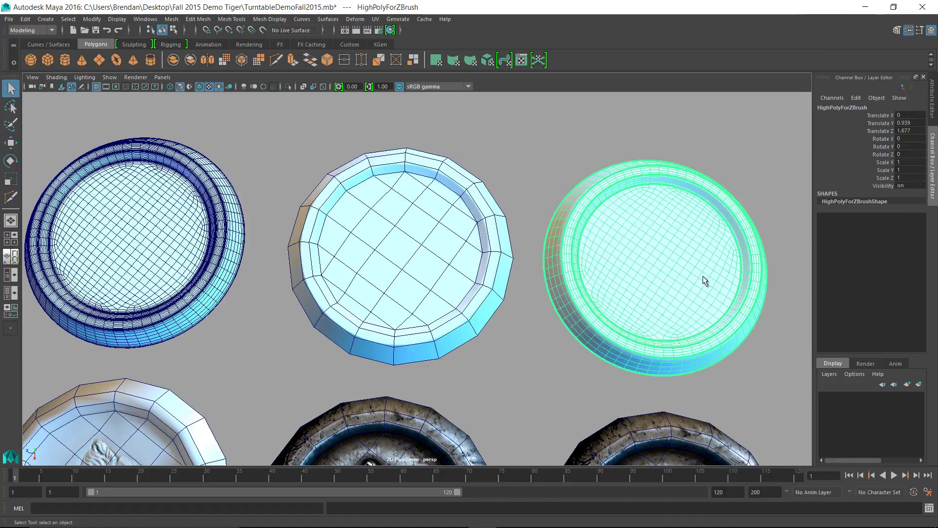
pyautogui.click(11, 256)
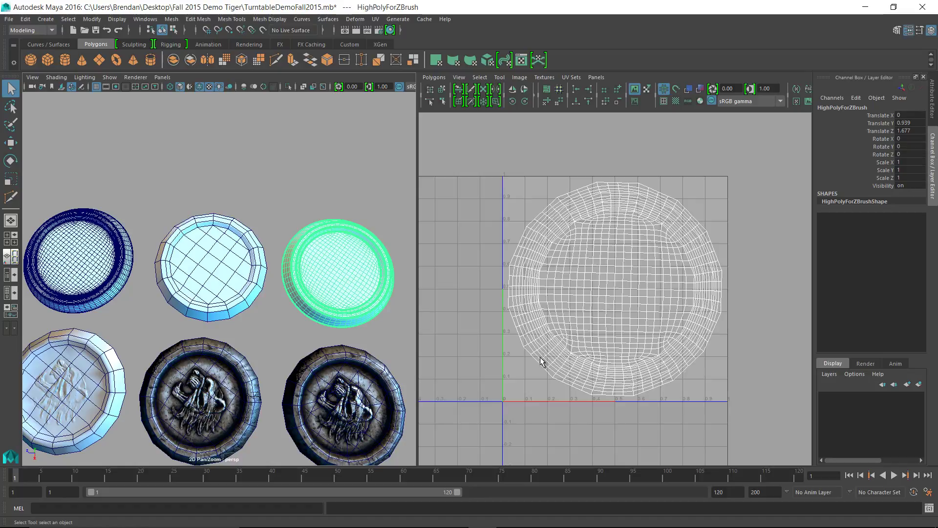
# Display the UV layout of LowPolyWithTransferMaps for comparison with the ZBrush mesh's UVs
pyautogui.click(236, 334)
pyautogui.moveTo(236, 334); pyautogui.dragTo(266, 307, button='middle')
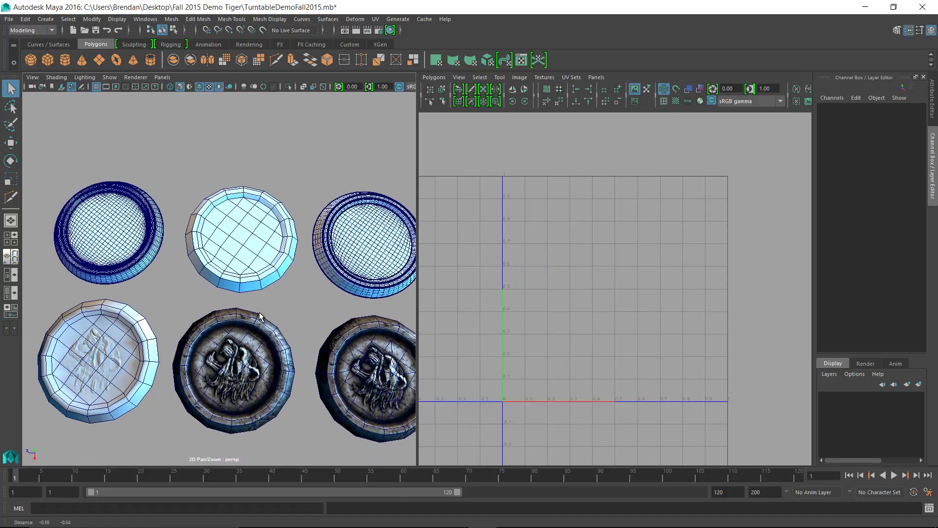
pyautogui.click(260, 253)
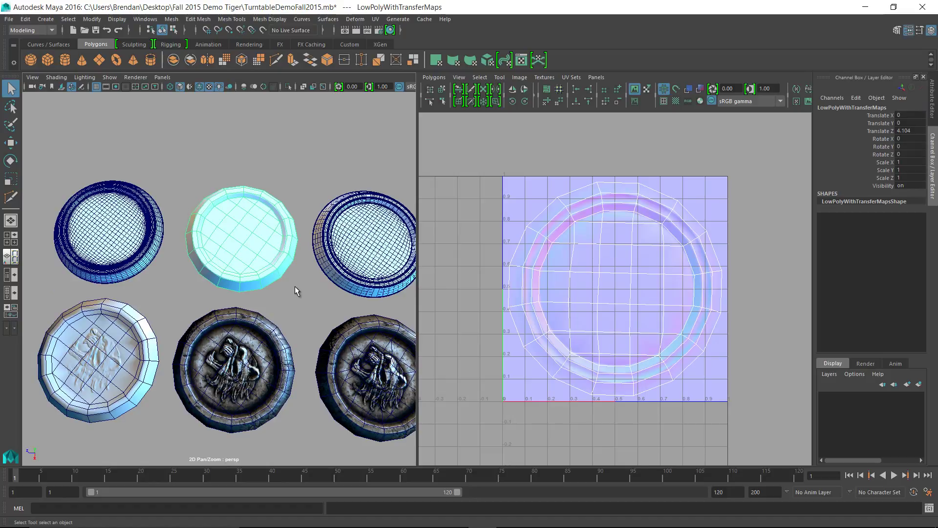
# Maximize the perspective view, review all six medallions and select LowPolyWithTransferMaps for a closer look
pyautogui.press('space')
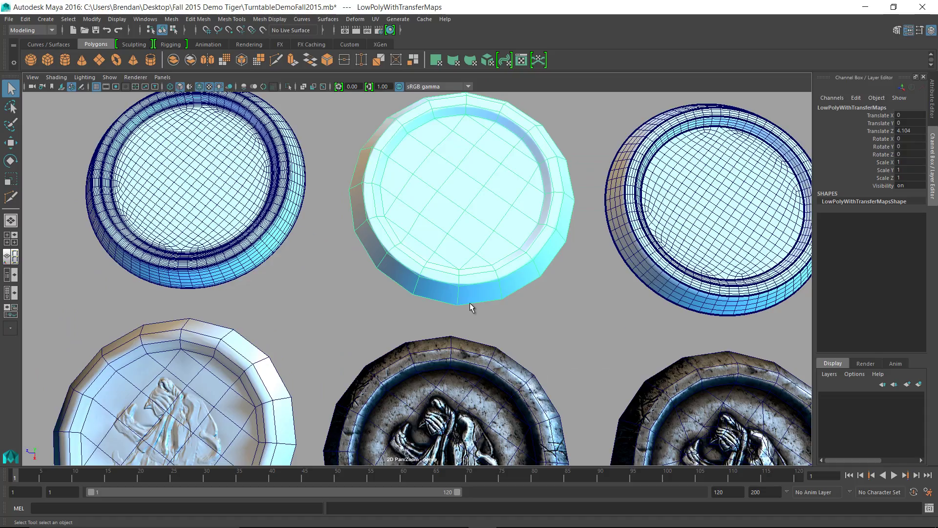
pyautogui.scroll(-4, 471, 304)
pyautogui.click(527, 306)
pyautogui.keyDown('alt'); pyautogui.moveTo(497, 318); pyautogui.dragTo(483, 292, button='middle'); pyautogui.keyUp('alt')
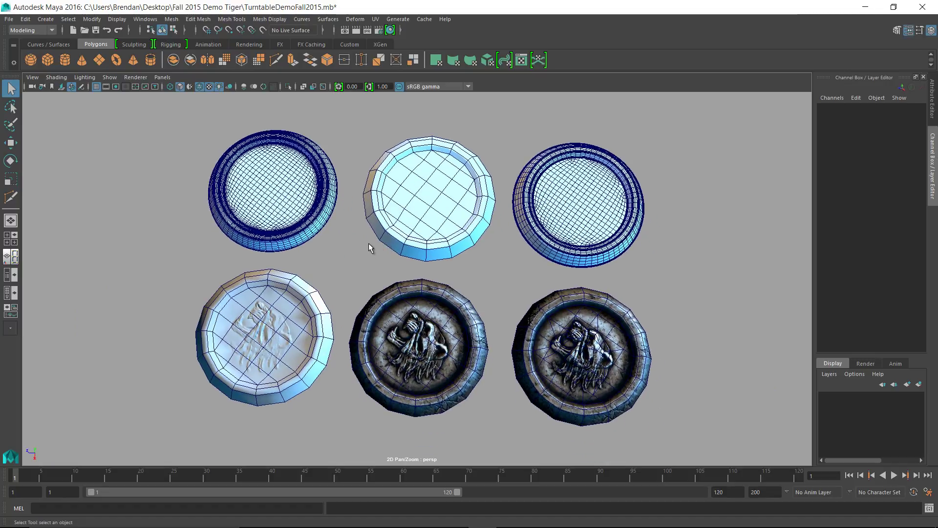
pyautogui.keyDown('alt'); pyautogui.moveTo(386, 251); pyautogui.dragTo(381, 244); pyautogui.keyUp('alt')
pyautogui.click(411, 213)
pyautogui.scroll(5, 412, 213)
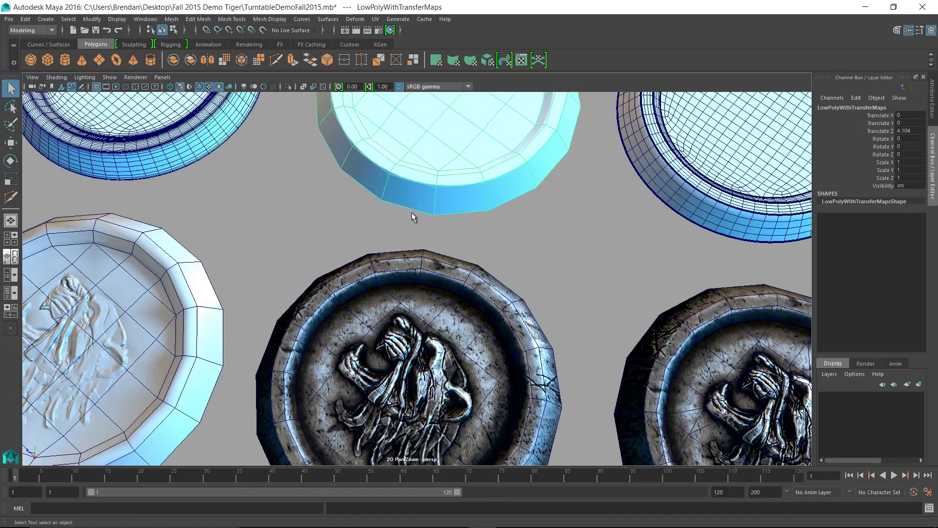
# Examine the faceted outer rim of LowPolyWithTransferMaps up close, and clear the selection
pyautogui.keyDown('alt'); pyautogui.moveTo(412, 214); pyautogui.dragTo(394, 308, button='middle'); pyautogui.keyUp('alt')
pyautogui.scroll(6, 395, 303)
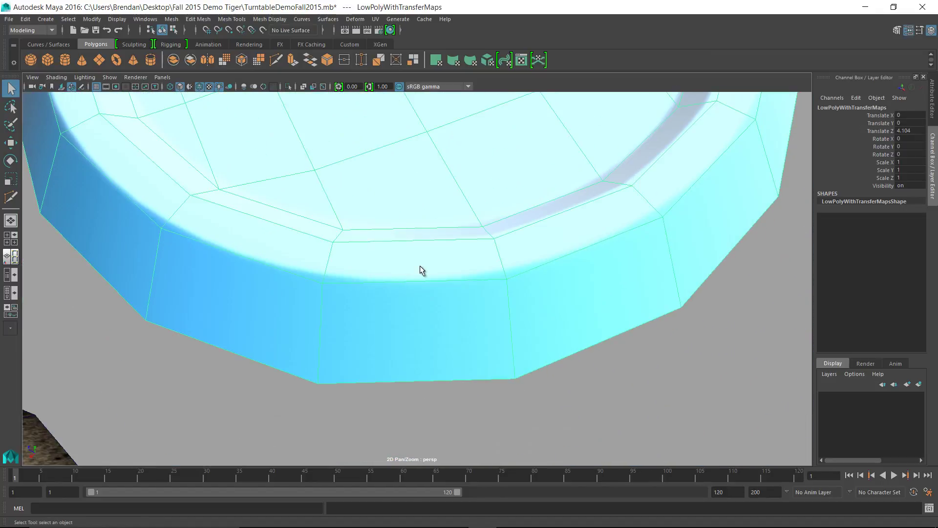
pyautogui.scroll(-6, 421, 265)
pyautogui.keyDown('alt'); pyautogui.moveTo(440, 268); pyautogui.dragTo(513, 253); pyautogui.keyUp('alt')
pyautogui.click(556, 227)
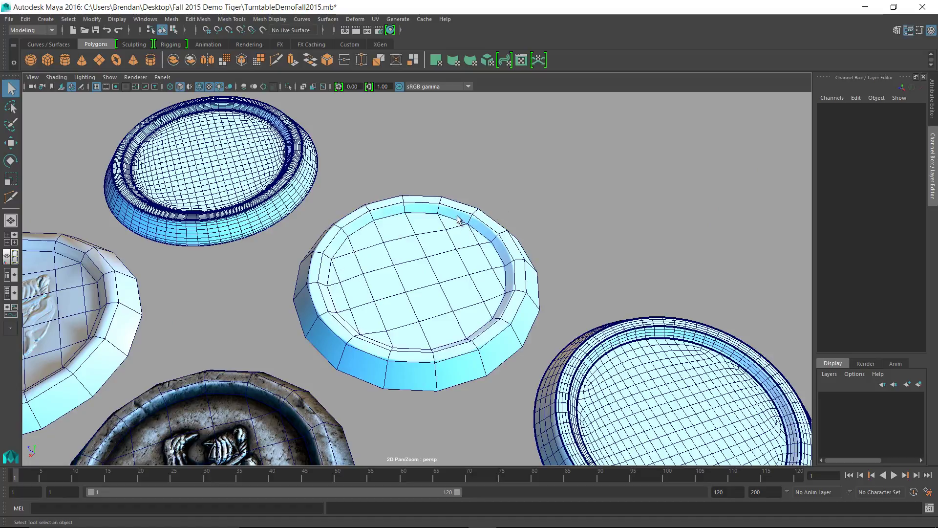
# Turn off Wireframe on Shaded so the medallions display as plain shaded surfaces in the perspective view
pyautogui.click(56, 77)
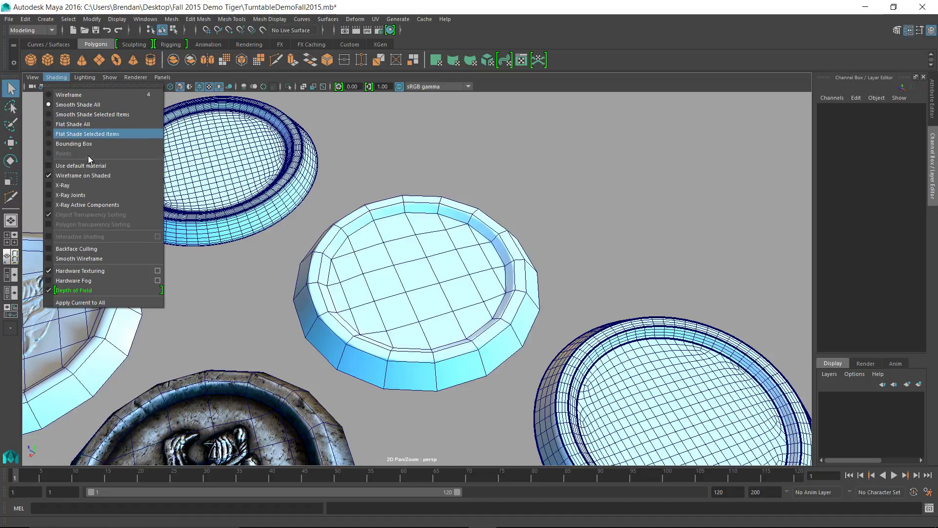
pyautogui.click(99, 175)
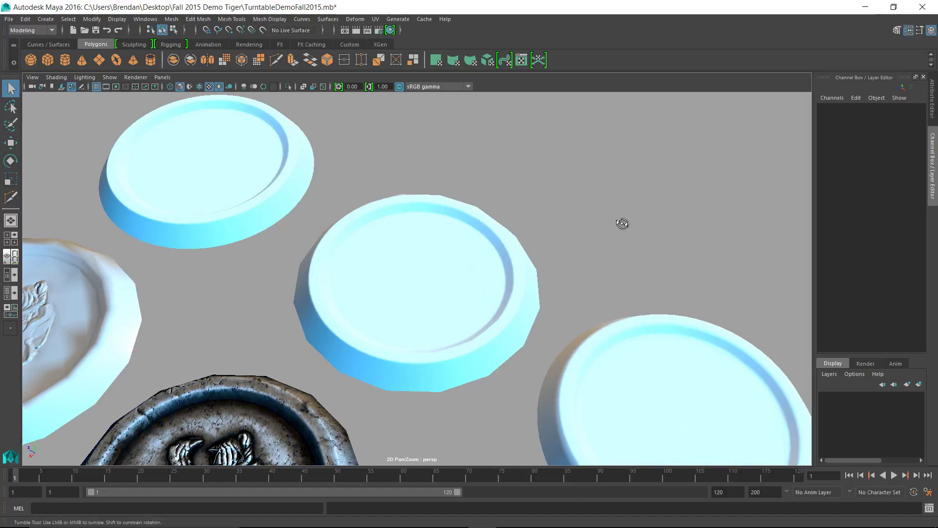
pyautogui.keyDown('alt'); pyautogui.moveTo(621, 224); pyautogui.dragTo(635, 237); pyautogui.keyUp('alt')
# Select the HighPoly medallion to check its dense wireframe against the shaded low-poly one, and deselect it
pyautogui.click(113, 251)
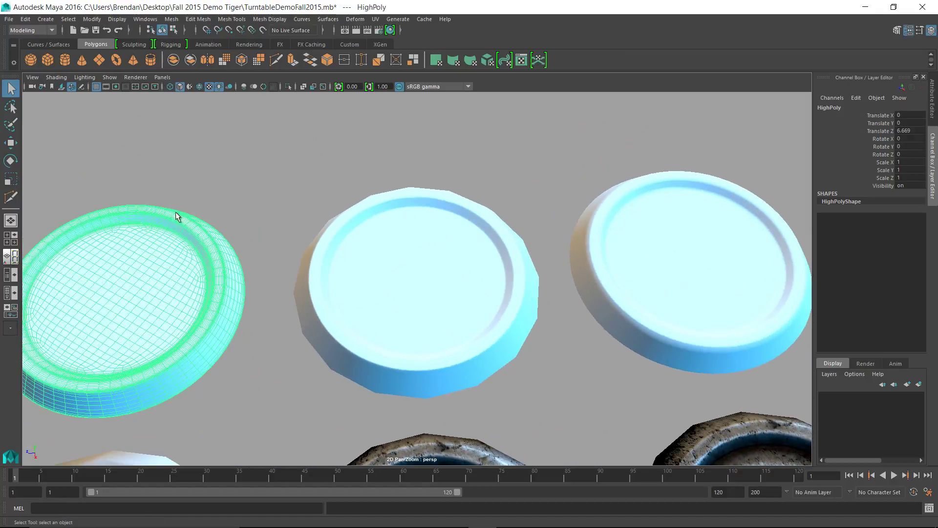
pyautogui.click(274, 205)
pyautogui.moveTo(372, 199)
pyautogui.keyDown('alt'); pyautogui.mouseDown()
pyautogui.moveTo(328, 255)
pyautogui.moveTo(406, 216)
pyautogui.moveTo(580, 193)
pyautogui.moveTo(516, 263)
pyautogui.mouseUp(); pyautogui.keyUp('alt')
# Select LowPolyWithZBrushNormal, examine its carved animal head relief up close, and deselect it to inspect the shading without wireframe
pyautogui.click(553, 310)
pyautogui.keyDown('alt'); pyautogui.moveTo(553, 310); pyautogui.dragTo(658, 326); pyautogui.keyUp('alt')
pyautogui.scroll(5, 654, 308)
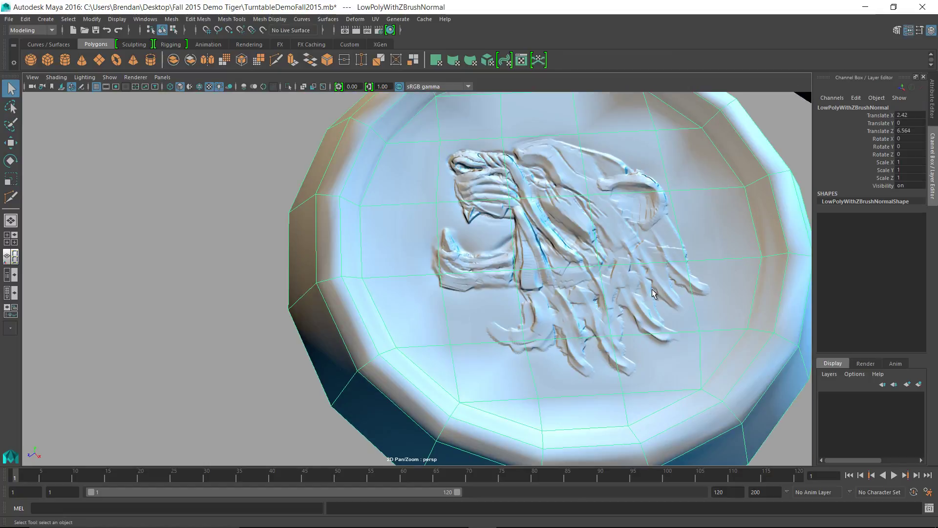
pyautogui.keyDown('alt'); pyautogui.moveTo(657, 280); pyautogui.dragTo(544, 313, button='middle'); pyautogui.keyUp('alt')
pyautogui.click(743, 254)
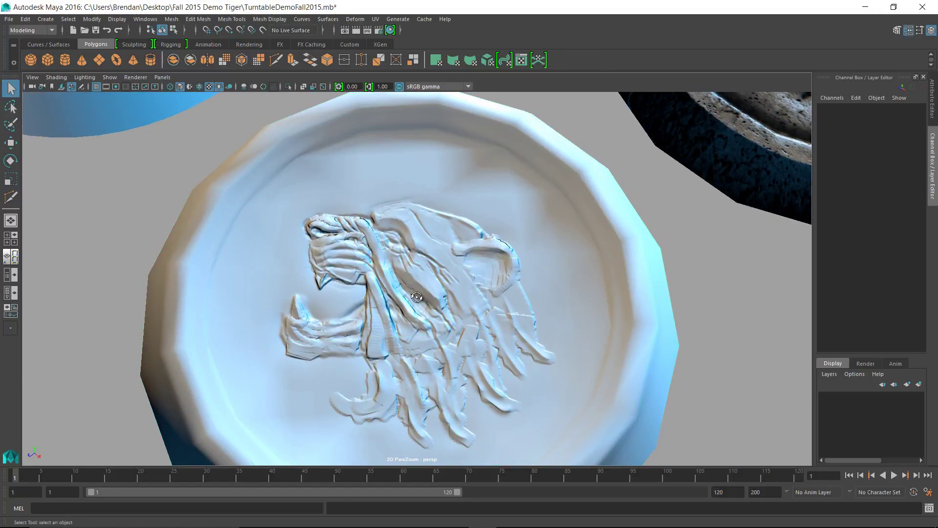
pyautogui.moveTo(416, 297); pyautogui.dragTo(562, 290, button='middle')
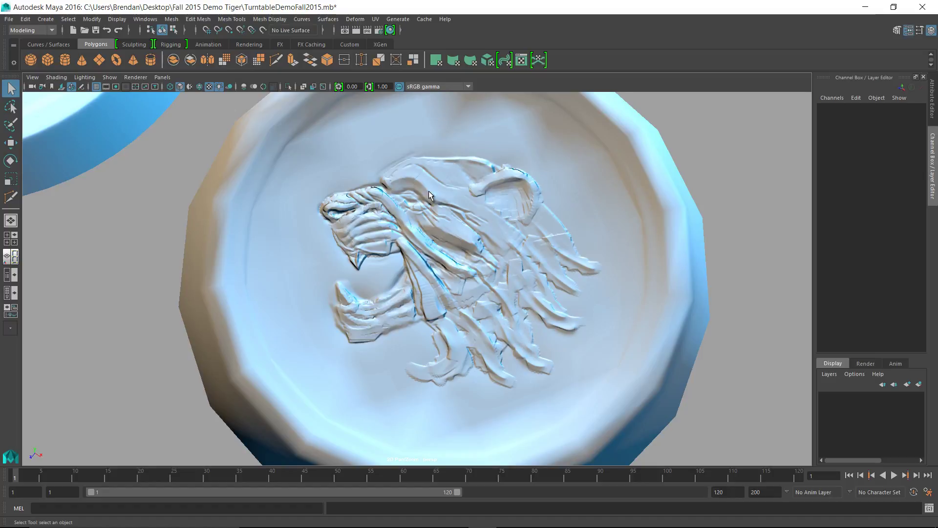
# View the untextured ZBrush-normal medallion side by side with the dark stone-textured medallion
pyautogui.scroll(-3, 469, 231)
pyautogui.moveTo(469, 230); pyautogui.dragTo(575, 254, button='middle')
pyautogui.scroll(-3, 579, 256)
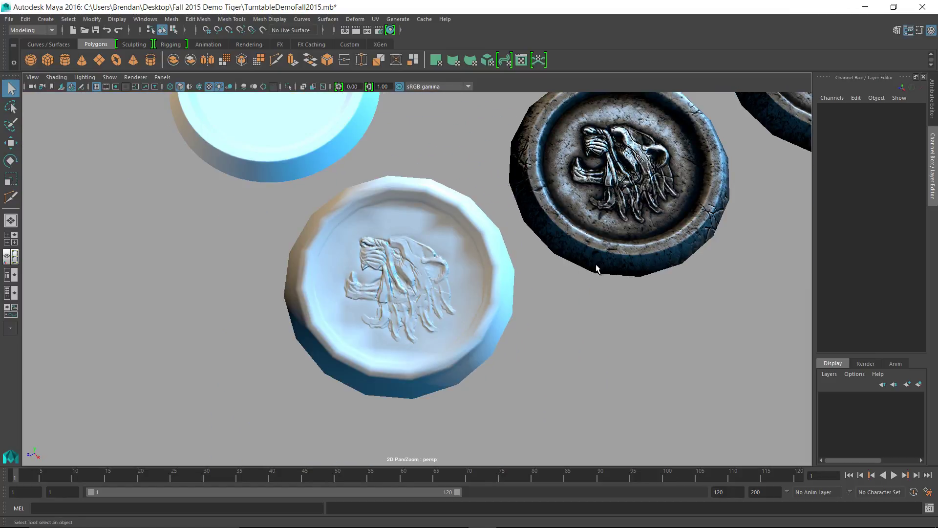
pyautogui.keyDown('alt'); pyautogui.moveTo(596, 269); pyautogui.dragTo(617, 310); pyautogui.keyUp('alt')
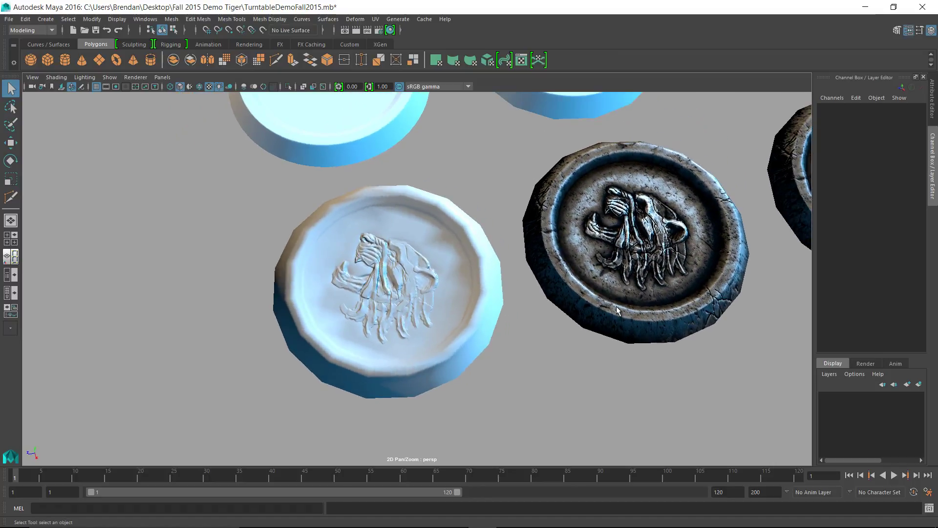
pyautogui.keyDown('alt'); pyautogui.moveTo(534, 342); pyautogui.dragTo(525, 333); pyautogui.keyUp('alt')
# Highlight LowPolyWithZBrushNormal to review its low-poly wireframe beside both stone-textured medallions, and clear the selection
pyautogui.click(455, 324)
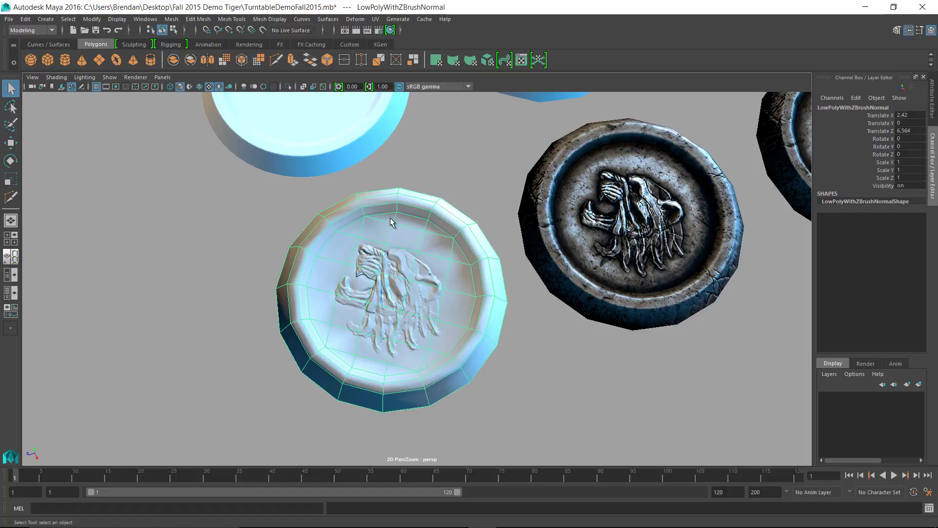
pyautogui.click(523, 359)
pyautogui.scroll(-3, 528, 375)
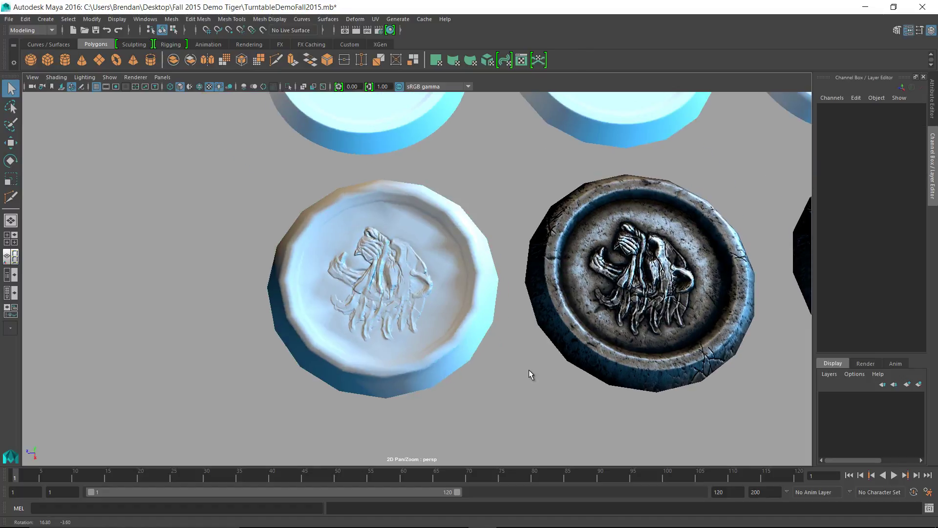
pyautogui.keyDown('alt'); pyautogui.moveTo(565, 375); pyautogui.dragTo(539, 371, button='middle'); pyautogui.keyUp('alt')
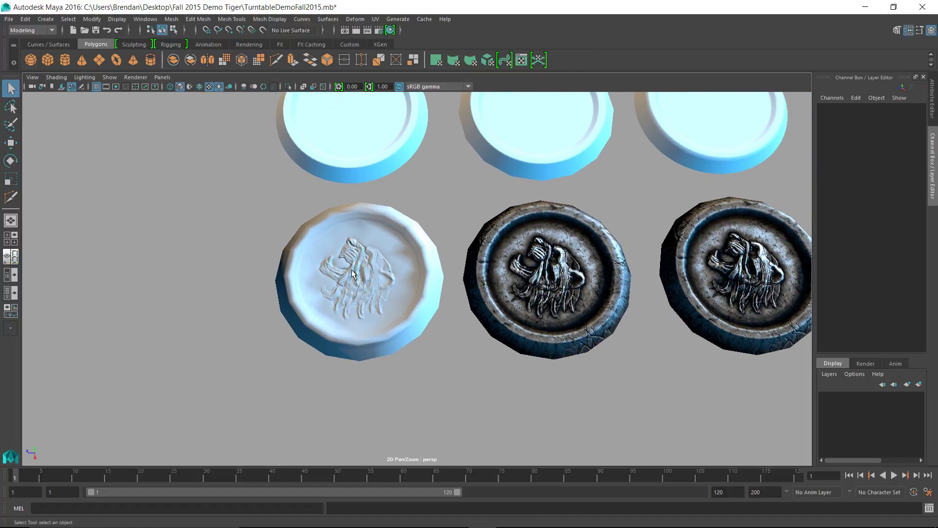
pyautogui.click(393, 294)
pyautogui.click(435, 361)
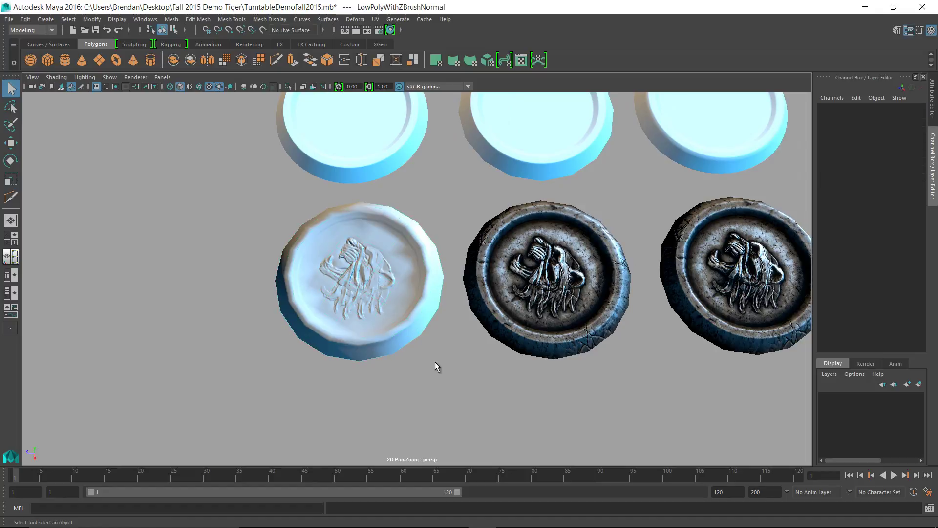
pyautogui.keyDown('alt'); pyautogui.moveTo(435, 362); pyautogui.dragTo(438, 345); pyautogui.keyUp('alt')
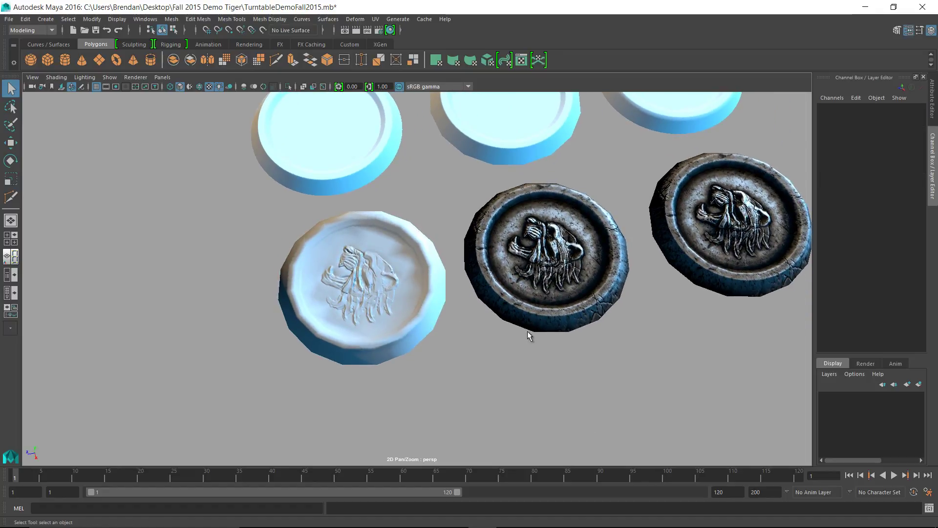
# Bring all six medallions into view, highlight LowPolyWithTransferMaps in the upper row, and deselect it
pyautogui.keyDown('alt'); pyautogui.moveTo(528, 335); pyautogui.dragTo(458, 195); pyautogui.keyUp('alt')
pyautogui.click(493, 156)
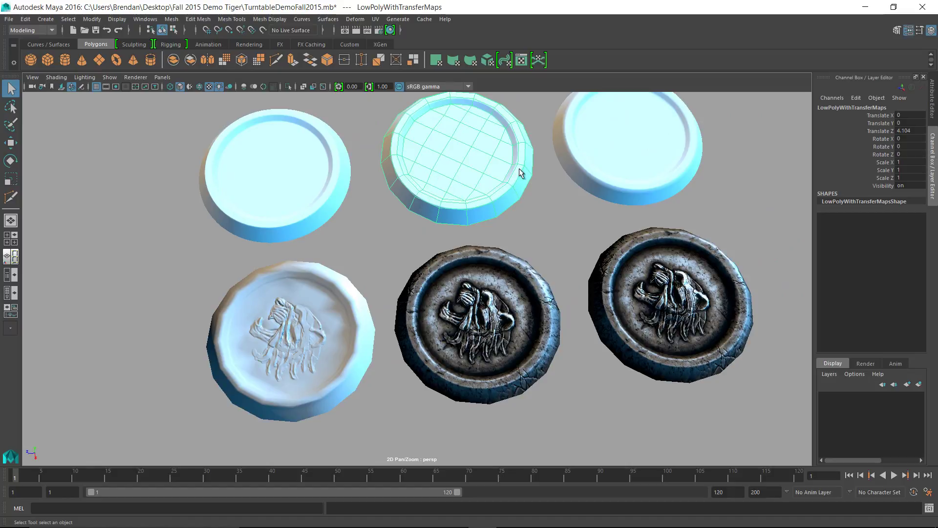
pyautogui.click(573, 259)
pyautogui.keyDown('alt'); pyautogui.moveTo(581, 301); pyautogui.dragTo(570, 304); pyautogui.keyUp('alt')
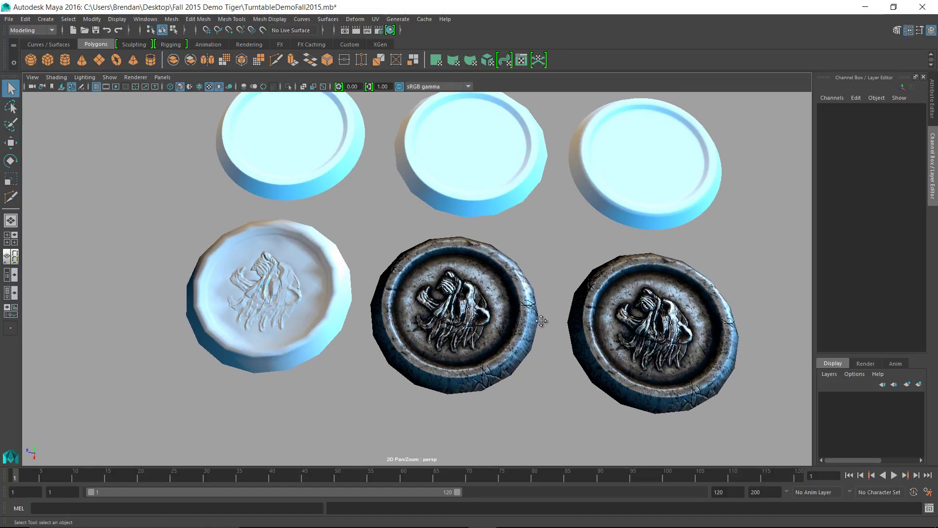
# Select the textured LowPoly3 medallion, inspect its wireframe and stone surface detail up close, and clear the selection
pyautogui.keyDown('alt'); pyautogui.moveTo(541, 320); pyautogui.dragTo(461, 283, button='middle'); pyautogui.keyUp('alt')
pyautogui.click(418, 303)
pyautogui.scroll(5, 414, 318)
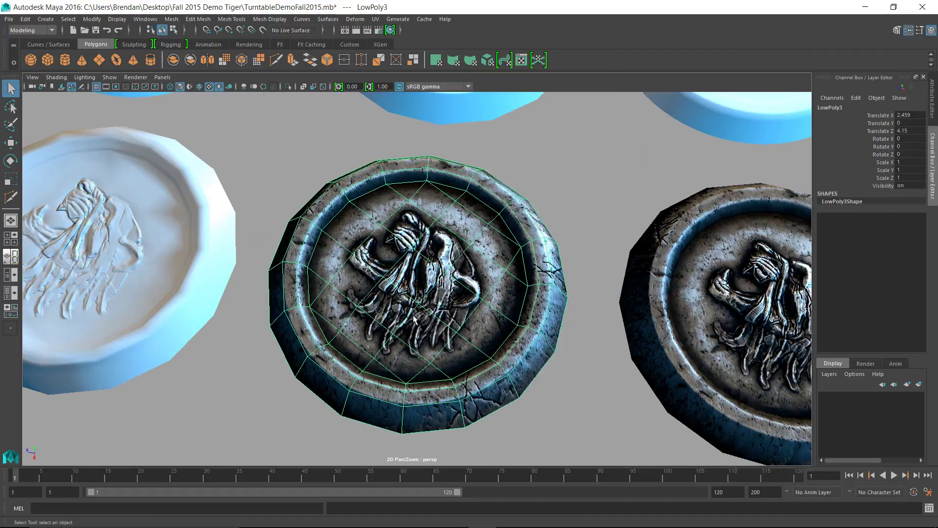
pyautogui.keyDown('alt'); pyautogui.moveTo(414, 319); pyautogui.dragTo(490, 344); pyautogui.keyUp('alt')
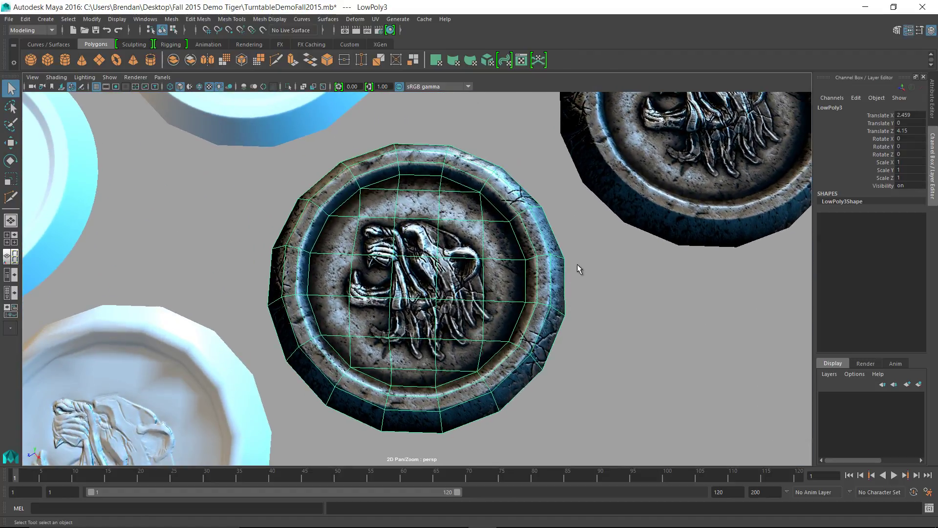
pyautogui.click(600, 304)
pyautogui.click(449, 234)
pyautogui.click(575, 303)
pyautogui.keyDown('alt'); pyautogui.moveTo(554, 305); pyautogui.dragTo(540, 295); pyautogui.keyUp('alt')
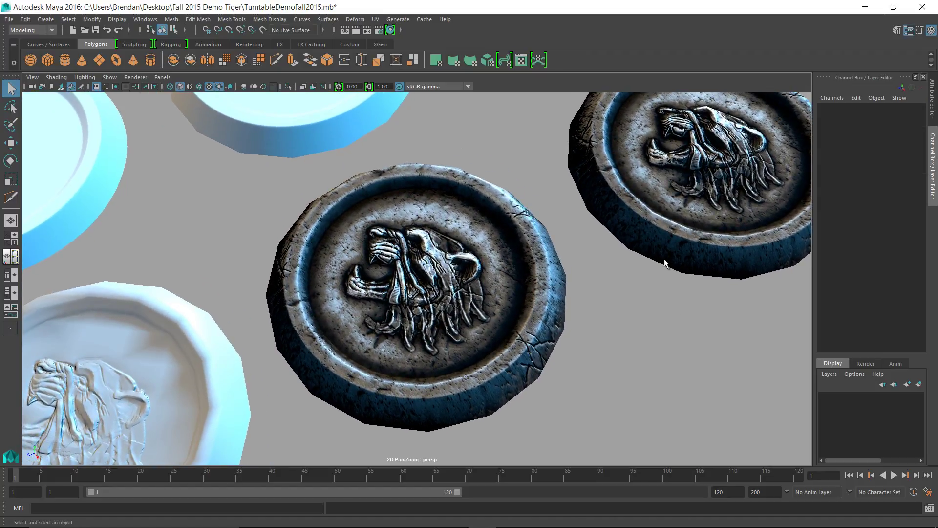
# Switch to Photoshop and expand the NRM layer group to show the layers that build the normal map
pyautogui.click(444, 262)
pyautogui.hotkey('alt', 'Tab')
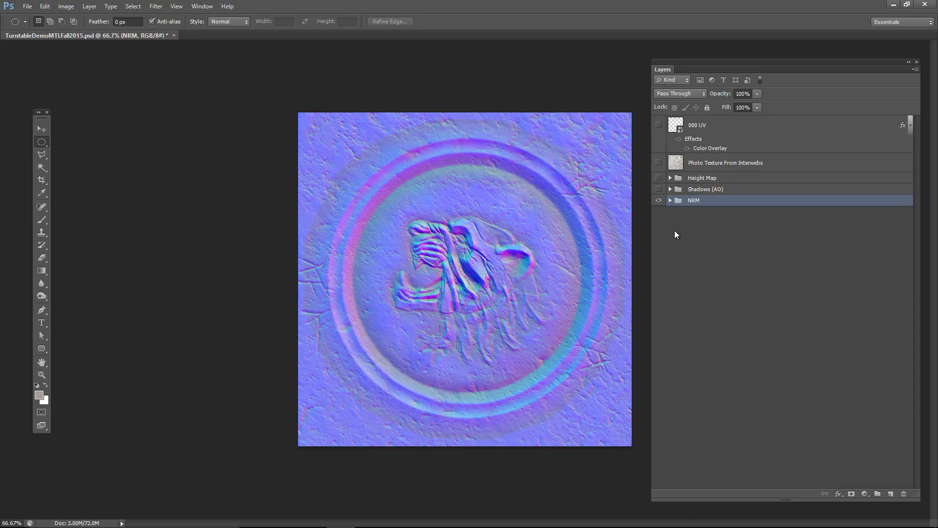
pyautogui.click(669, 200)
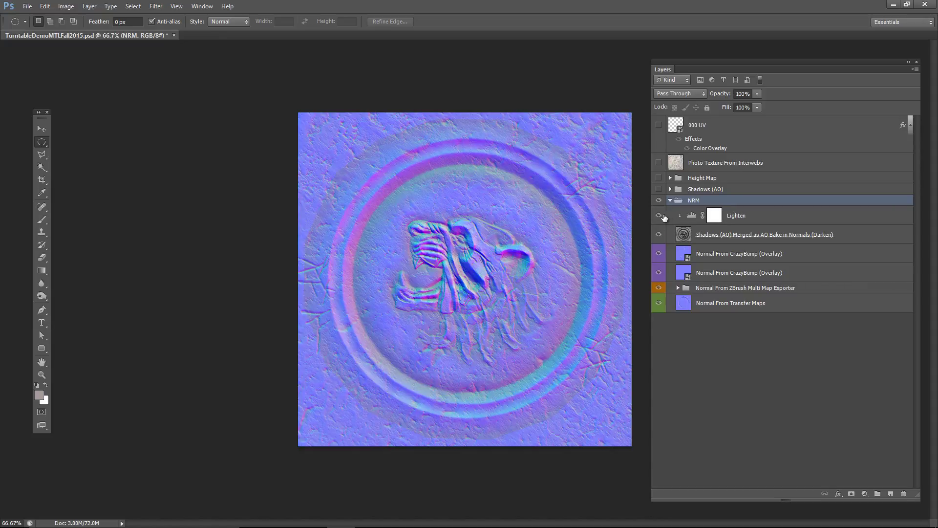
# Switch back to Maya and highlight LowPolyWithZBrushNormal and LowPolyWithTransferMaps in turn as sources of the normal map
pyautogui.hotkey('alt', 'Tab')
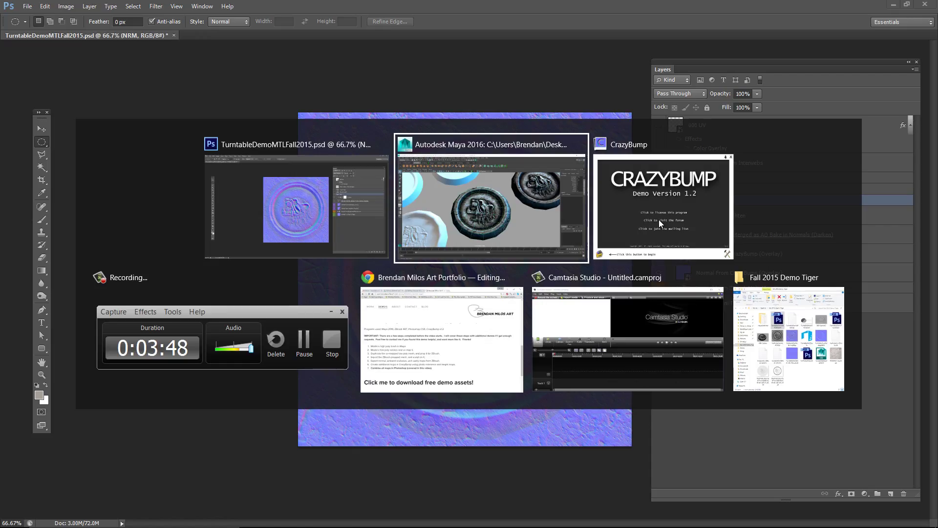
pyautogui.press('f')
pyautogui.click(344, 163)
pyautogui.click(279, 343)
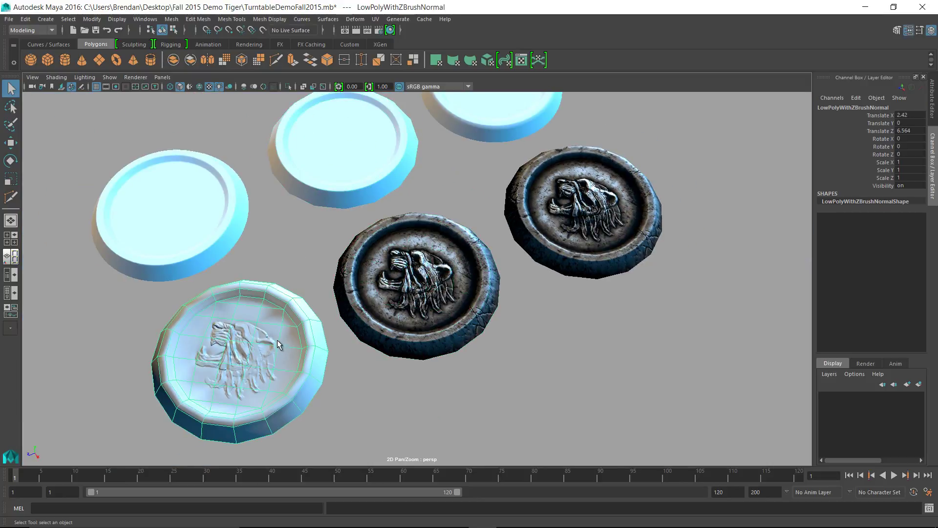
pyautogui.click(350, 146)
pyautogui.keyDown('alt'); pyautogui.moveTo(427, 171); pyautogui.dragTo(424, 177); pyautogui.keyUp('alt')
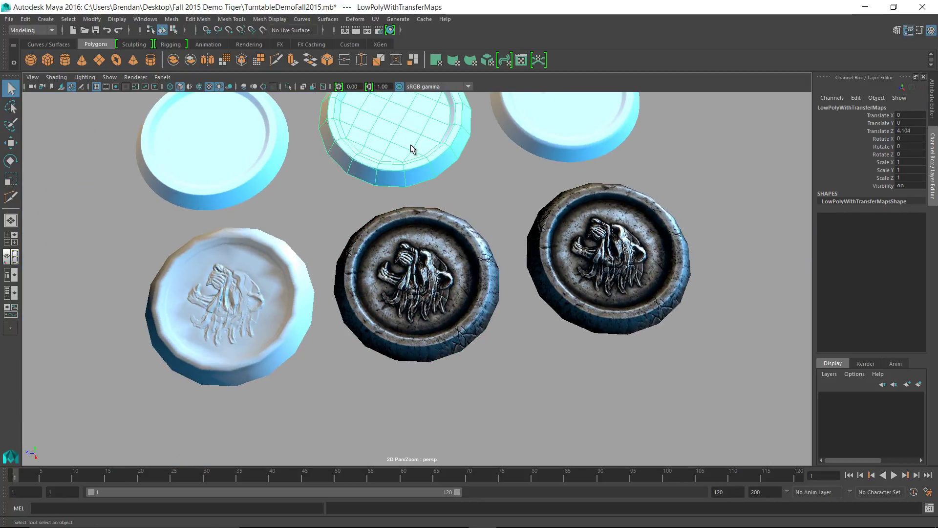
pyautogui.keyDown('alt'); pyautogui.moveTo(413, 151); pyautogui.dragTo(455, 215, button='middle'); pyautogui.keyUp('alt')
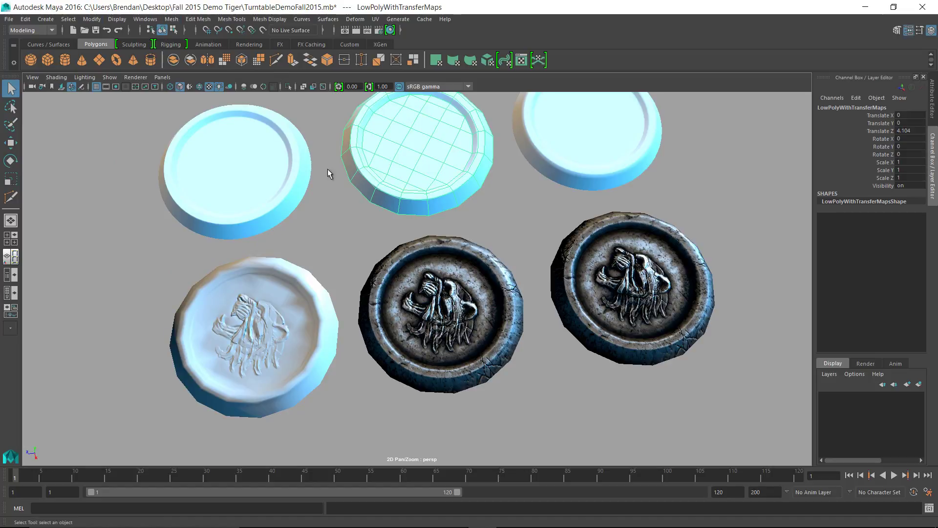
# Compare the transfer-maps medallion with LowPolyWithZBrushNormal by selecting each in turn, and clear the selection
pyautogui.click(392, 241)
pyautogui.click(391, 196)
pyautogui.click(299, 299)
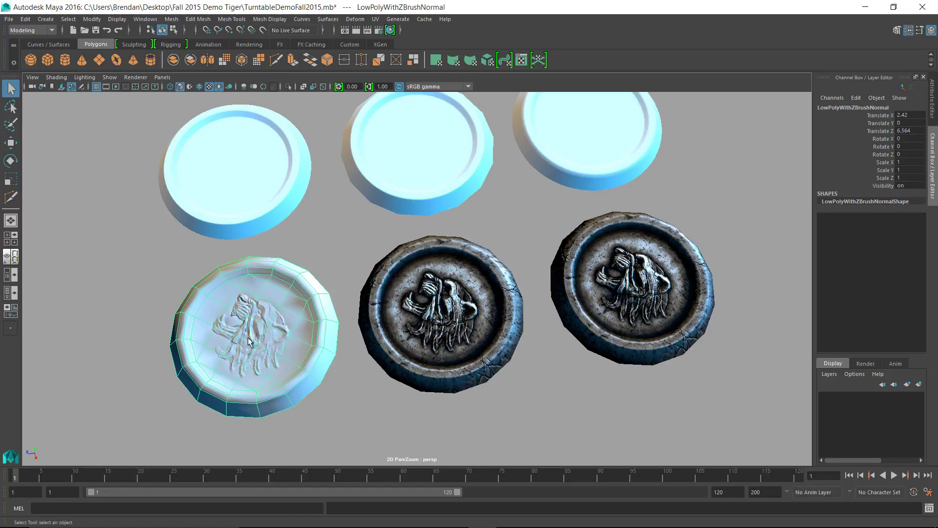
pyautogui.click(433, 396)
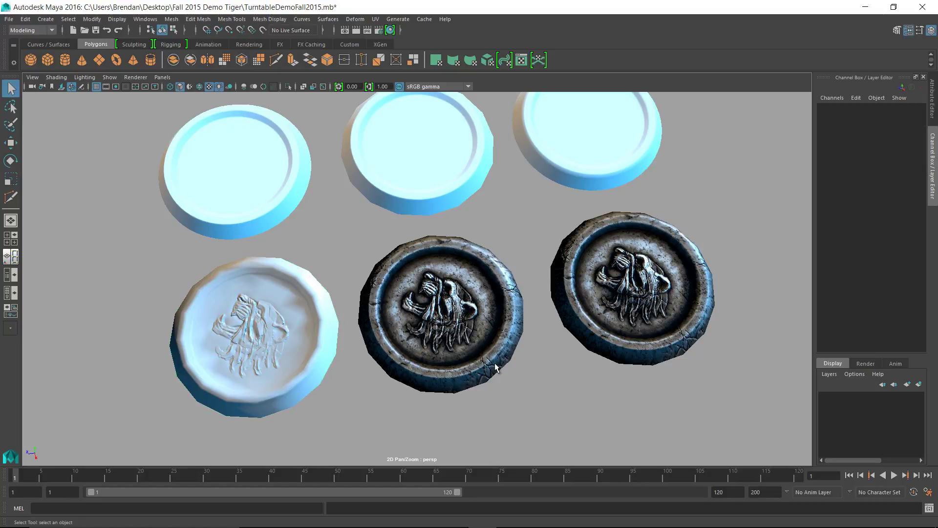
# Switch to Photoshop and hide the merged Shadows (AO) layer and both Normal From CrazyBump (Overlay) layers in the NRM group
pyautogui.hotkey('alt', 'Tab')
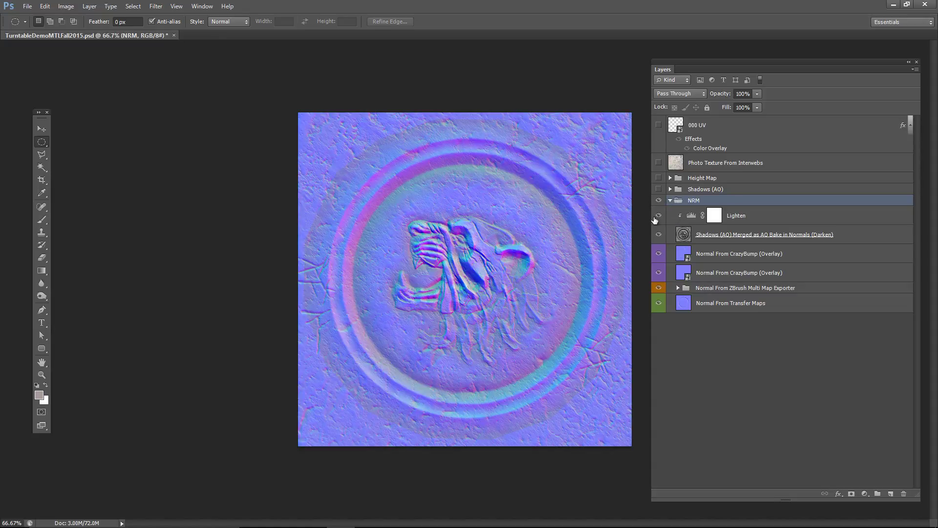
pyautogui.click(658, 234)
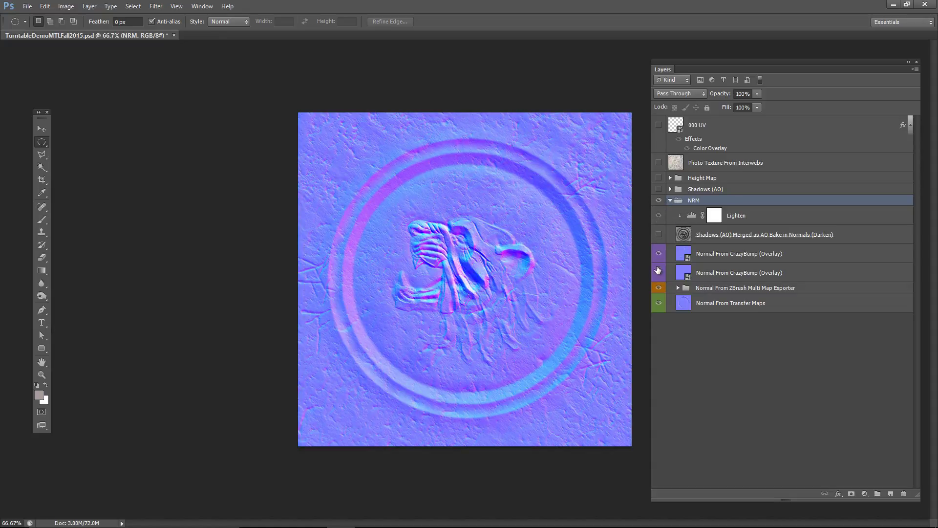
pyautogui.click(659, 253)
pyautogui.click(658, 273)
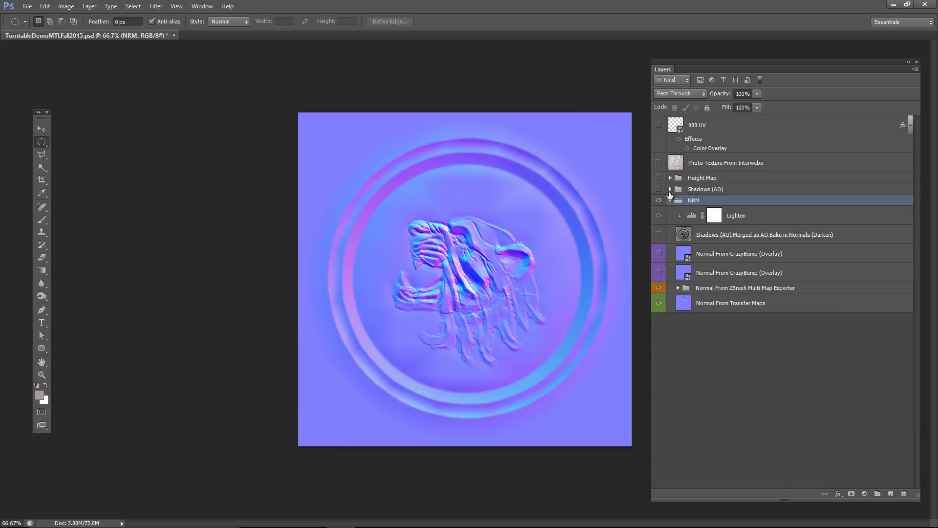
# Expand the Shadows (AO) group to review its layers, and collapse both the Shadows (AO) and NRM groups
pyautogui.click(670, 188)
pyautogui.scroll(-3, 693, 342)
pyautogui.scroll(3, 676, 247)
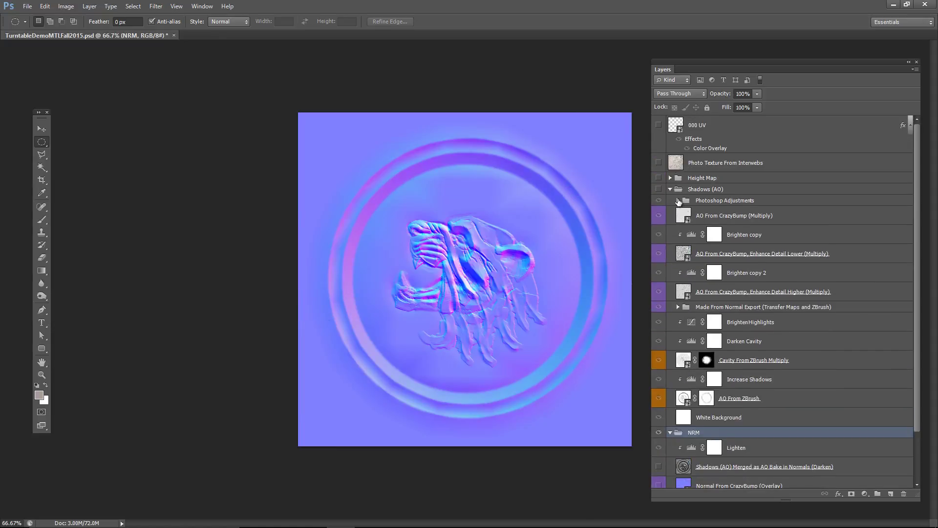
pyautogui.click(670, 190)
pyautogui.click(670, 200)
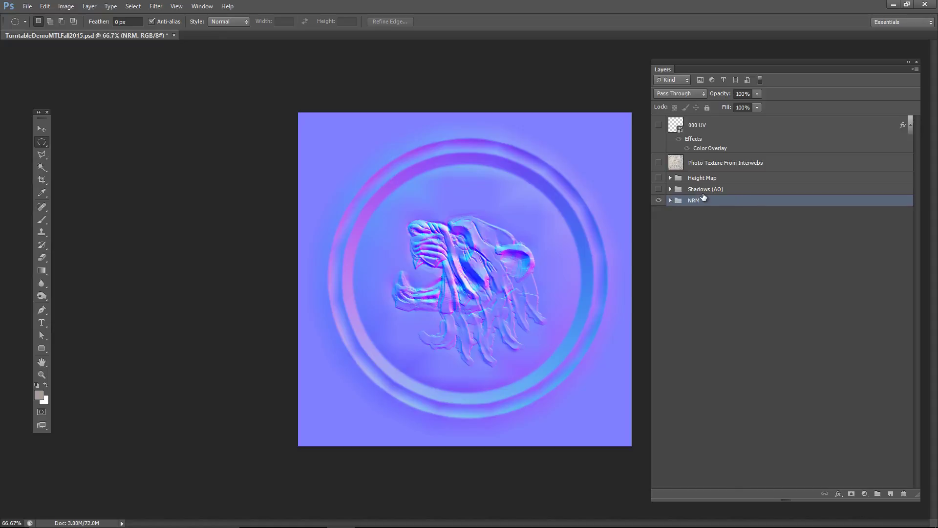
# Select the Shadows (AO) group and make it visible over the normal map
pyautogui.click(735, 189)
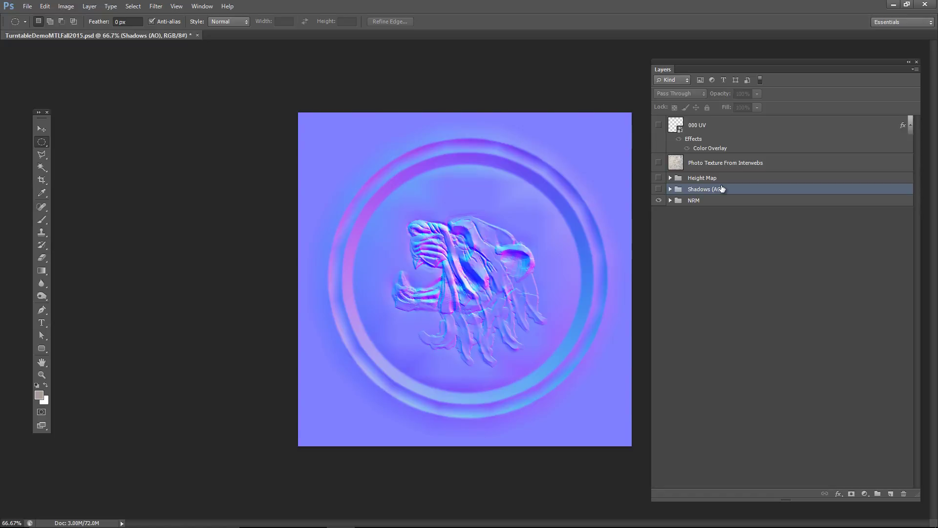
pyautogui.click(658, 189)
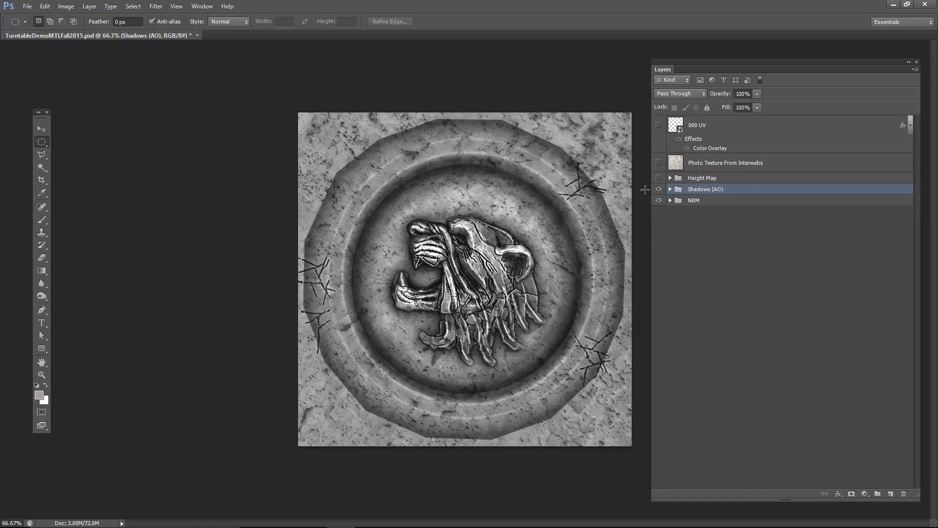
# Hide the Shadows (AO) group, preview the Height Map group by itself, and hide it again
pyautogui.click(658, 189)
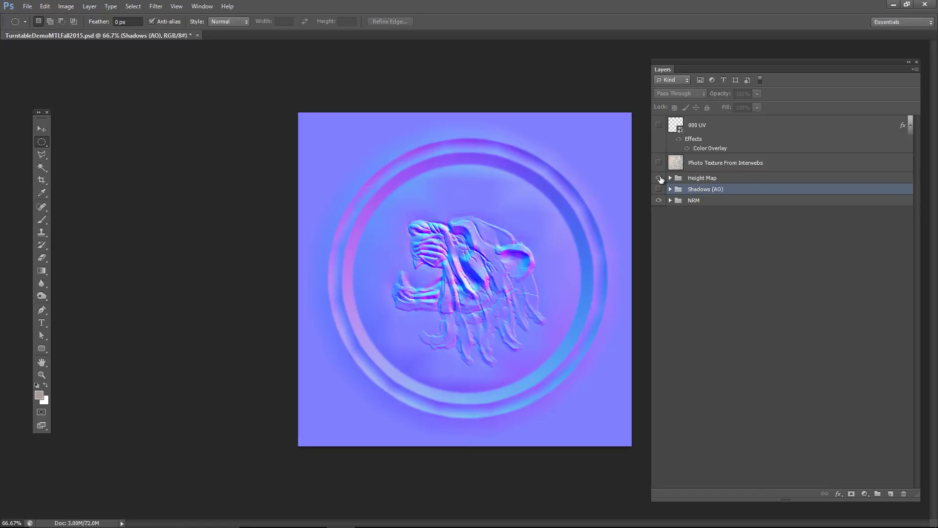
pyautogui.click(658, 178)
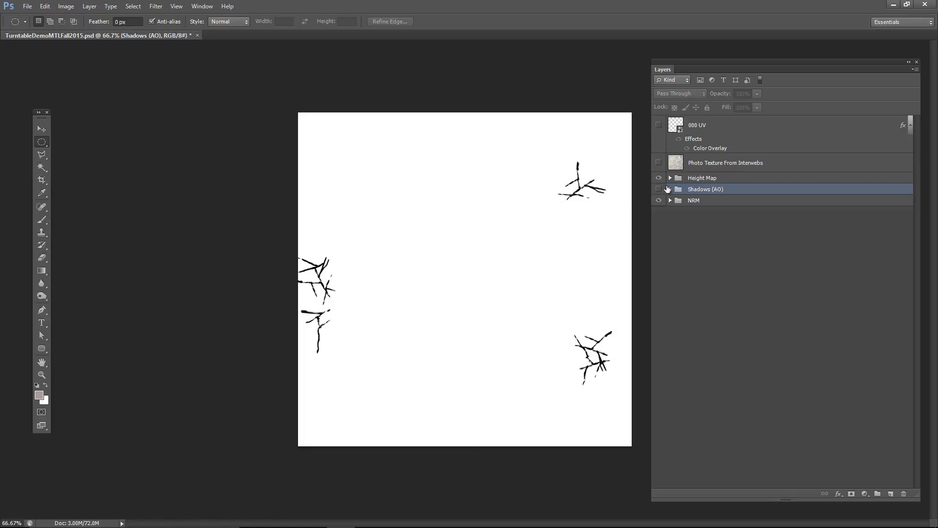
pyautogui.click(689, 178)
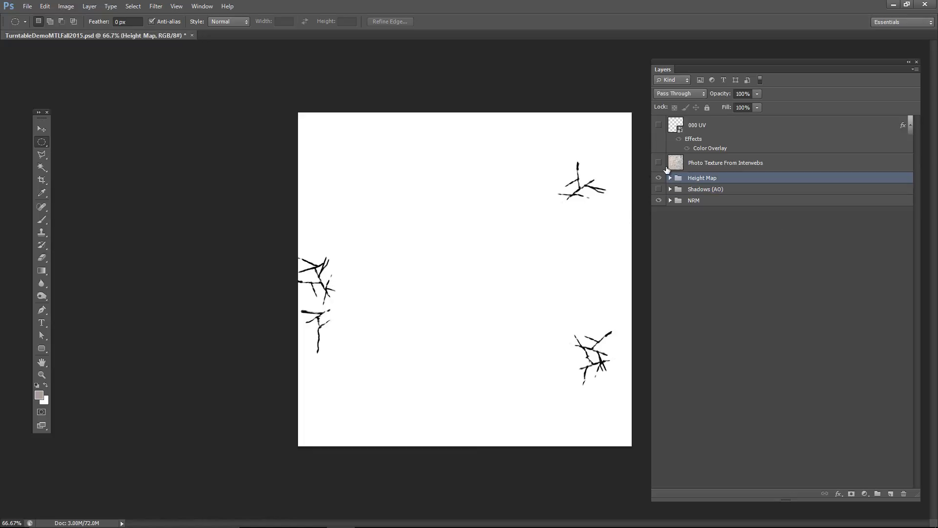
pyautogui.click(658, 178)
# Preview the Photo Texture From Interwebs layer and the 000 UV wireframe layer in turn, leaving both hidden
pyautogui.click(658, 162)
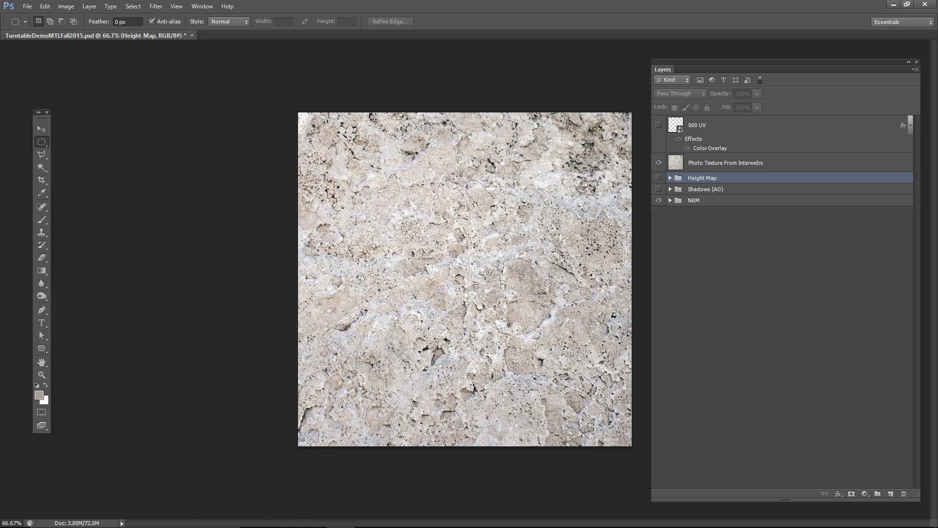
pyautogui.click(658, 162)
pyautogui.click(658, 125)
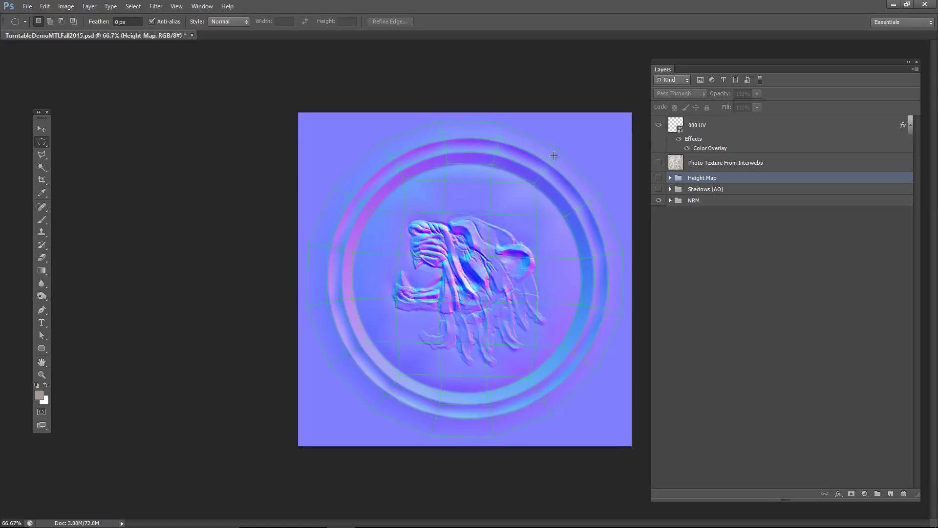
pyautogui.click(658, 125)
# Toggle the Height Map group on and off to compare it, leave it hidden, and show the Shadows (AO) group
pyautogui.click(658, 179)
pyautogui.click(659, 178)
pyautogui.click(659, 179)
pyautogui.click(659, 179)
pyautogui.click(658, 190)
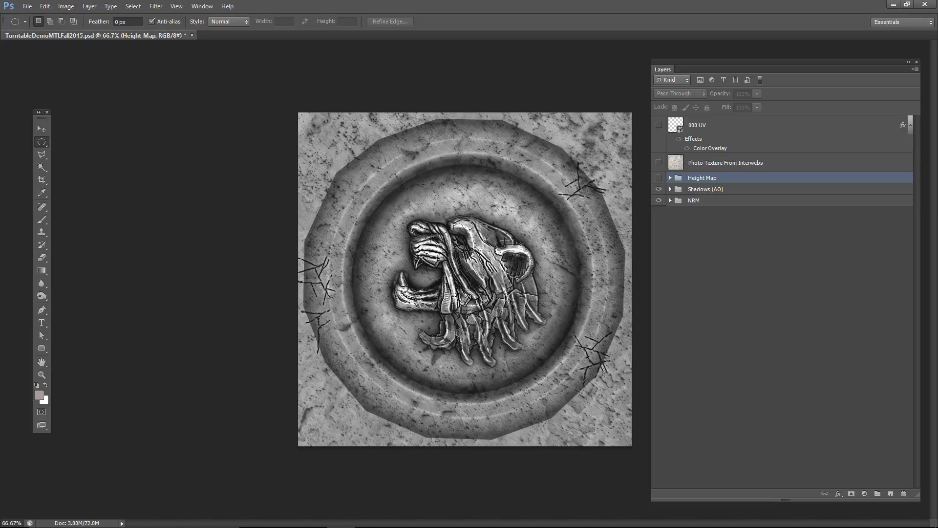
# Select the Shadows (AO) group and compare the image with and without it, leaving the group hidden
pyautogui.click(665, 190)
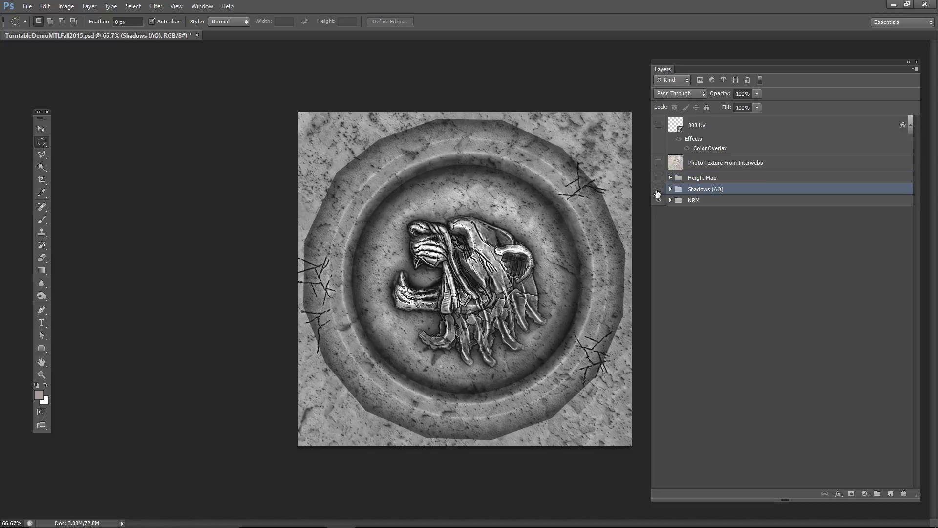
pyautogui.click(658, 189)
pyautogui.click(658, 189)
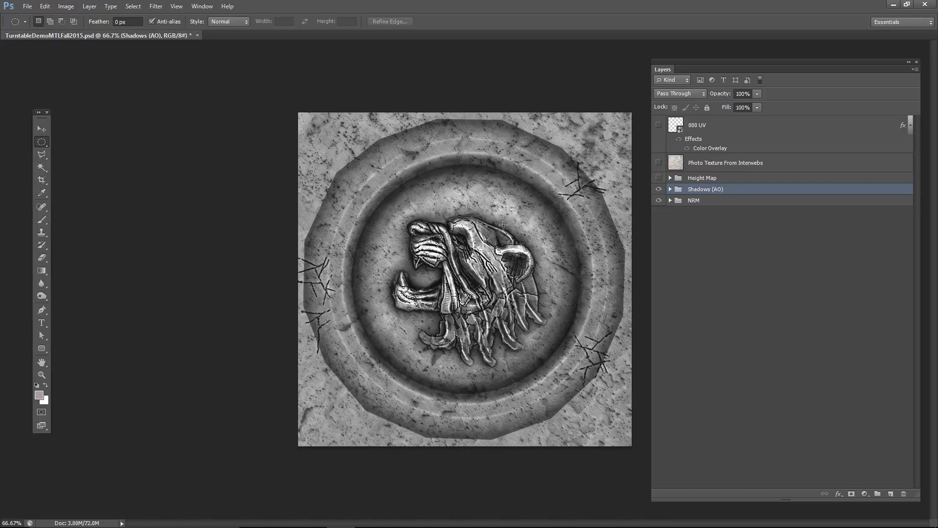
pyautogui.click(659, 189)
pyautogui.click(659, 189)
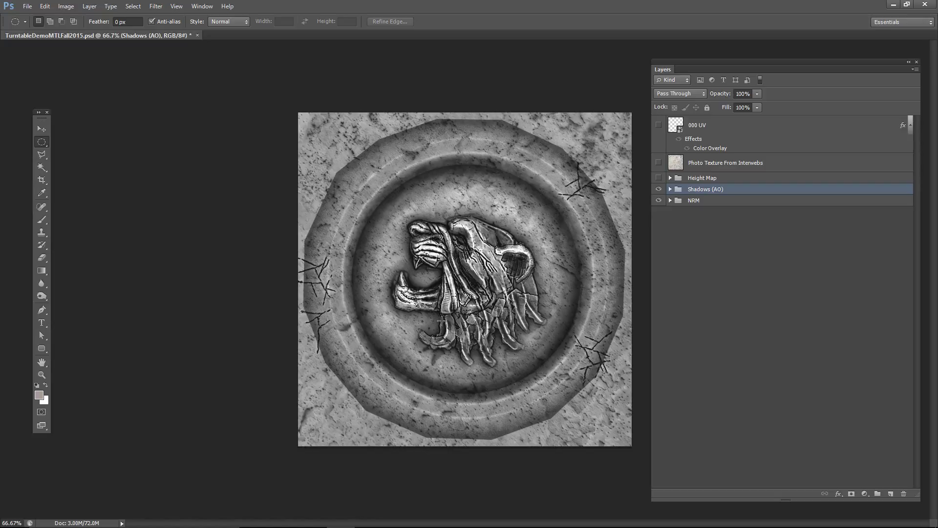
pyautogui.click(658, 189)
# Expand the NRM group and review its CrazyBump, ZBrush Multi Map Exporter and Transfer Maps normals by selecting each
pyautogui.click(679, 202)
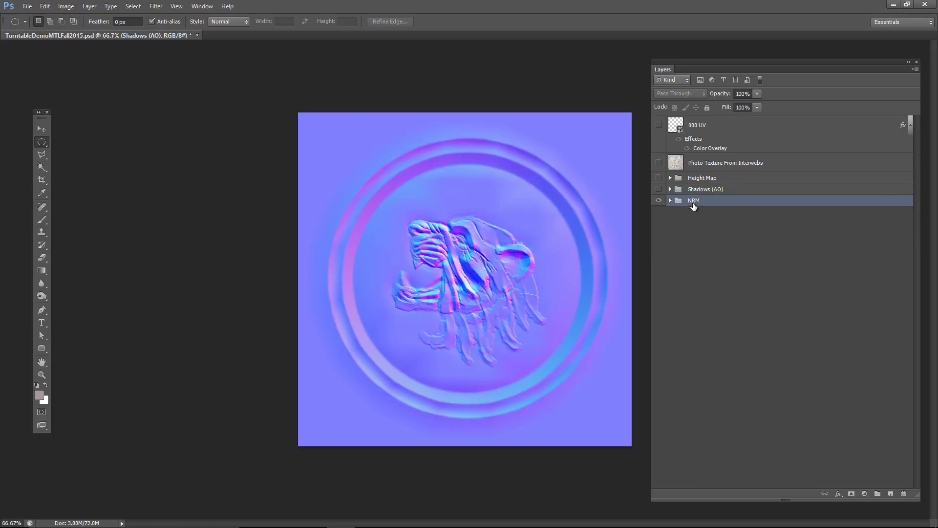
pyautogui.click(670, 201)
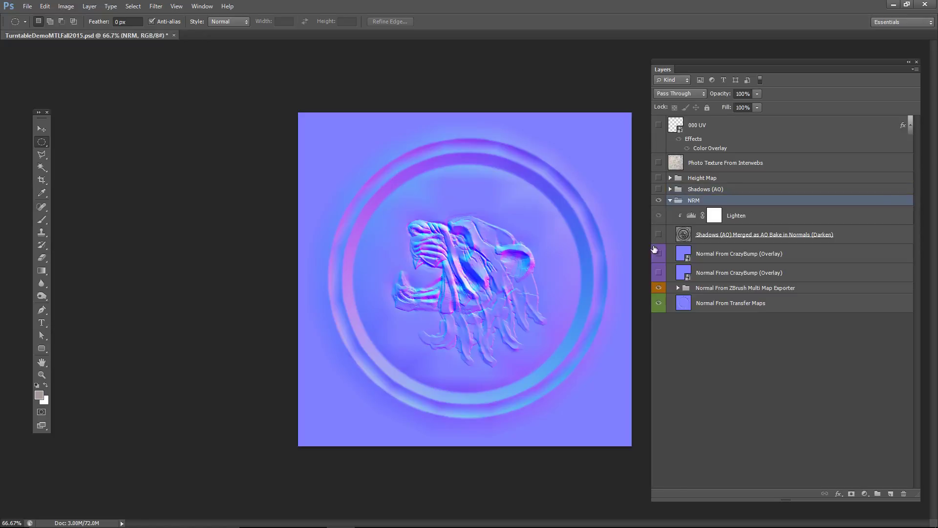
pyautogui.click(707, 253)
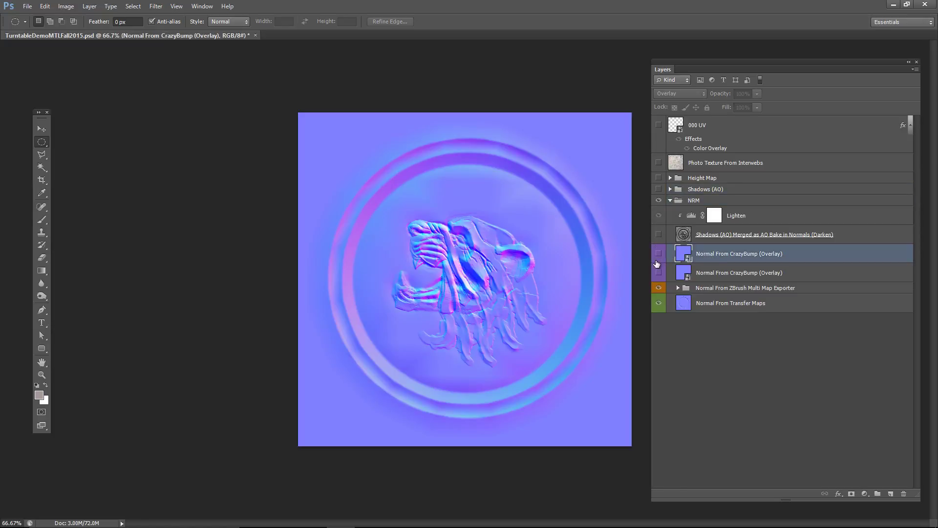
pyautogui.click(681, 303)
pyautogui.click(709, 288)
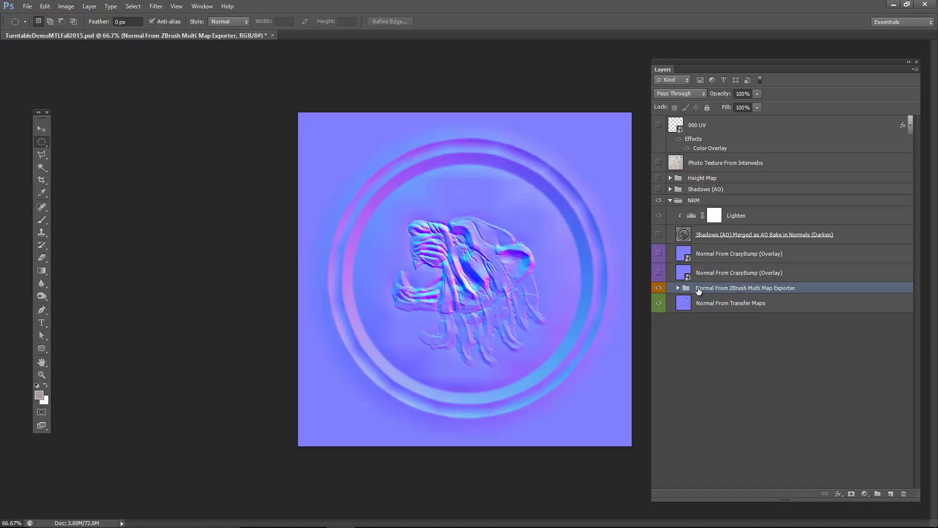
pyautogui.click(713, 308)
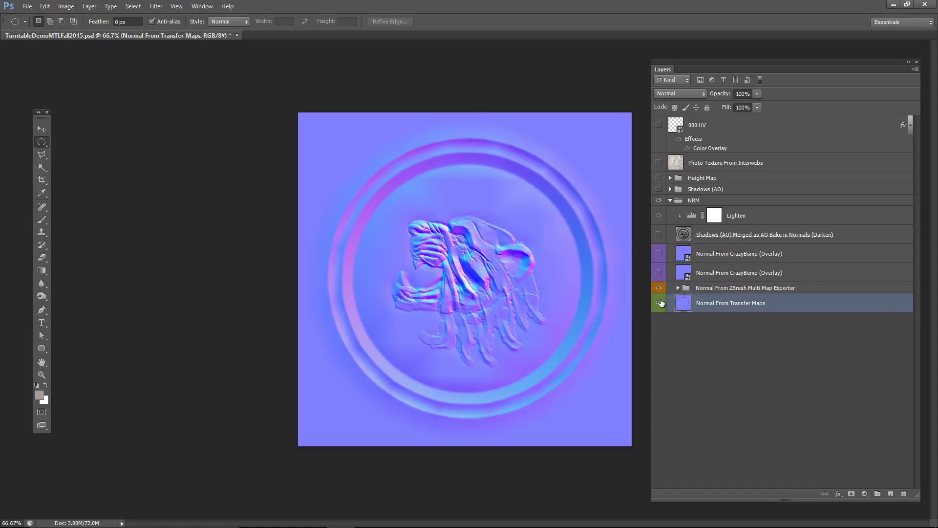
# Isolate the Normal From Transfer Maps layer by hiding the ZBrush group, check the LowPolyWithTransferMaps mesh in Maya, and return to Photoshop
pyautogui.click(659, 272)
pyautogui.click(659, 272)
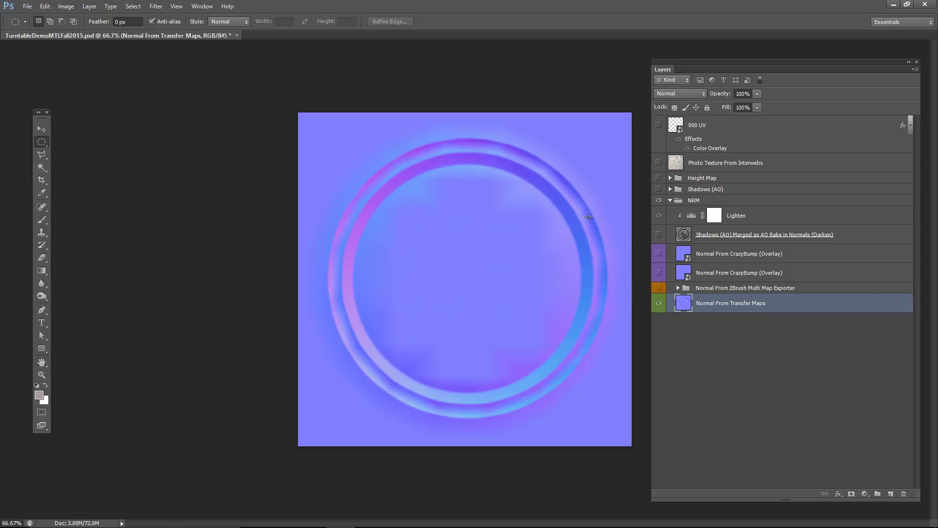
pyautogui.hotkey('alt', 'Tab')
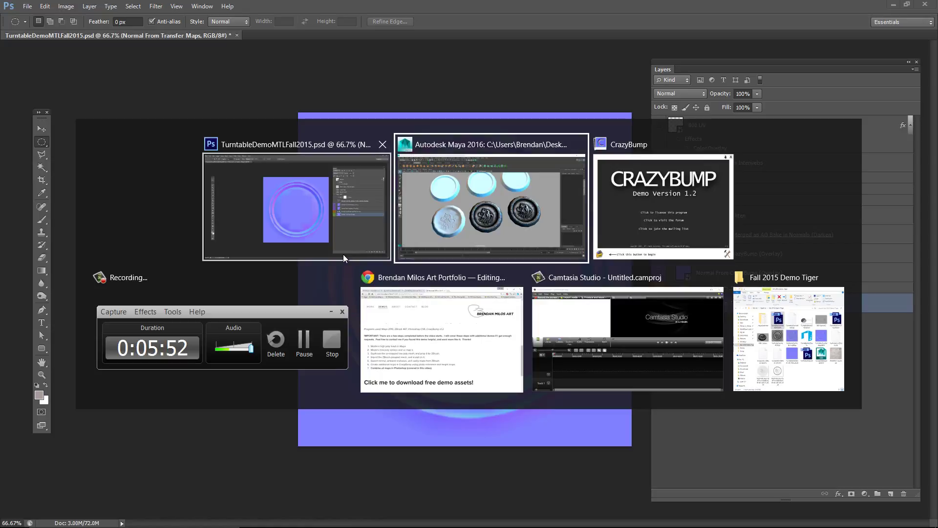
pyautogui.hotkey('alt', 'Tab')
pyautogui.hotkey('alt', 'Tab')
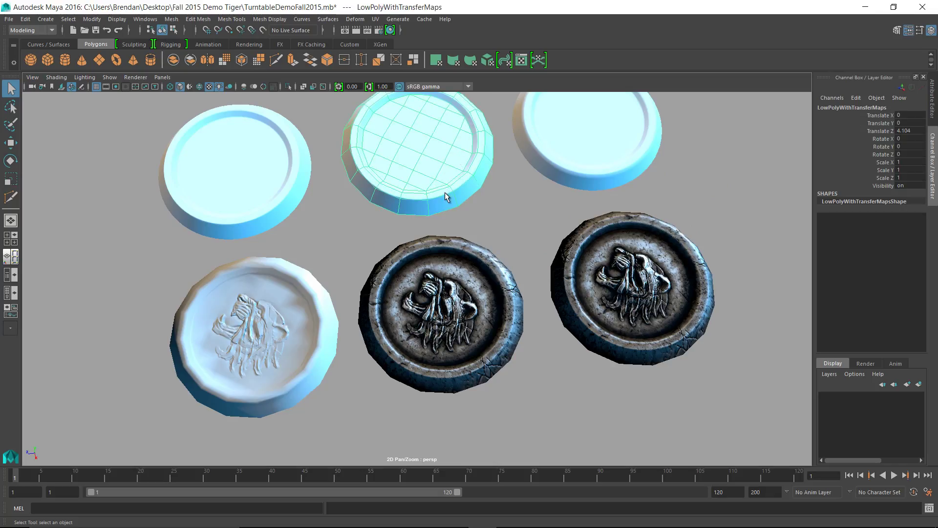
pyautogui.hotkey('alt', 'Tab')
pyautogui.hotkey('alt', 'Tab')
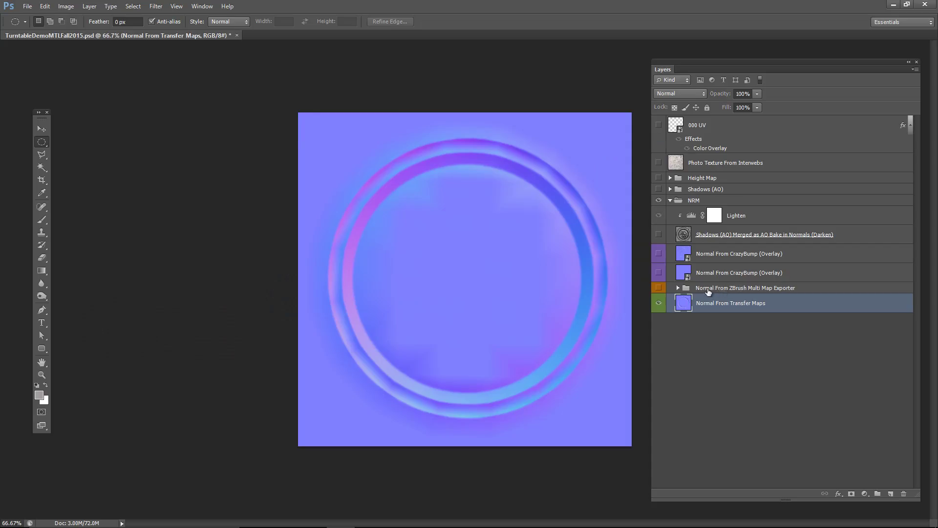
# Make the Normal From ZBrush Multi Map Exporter group visible and expand it
pyautogui.click(708, 287)
pyautogui.click(658, 288)
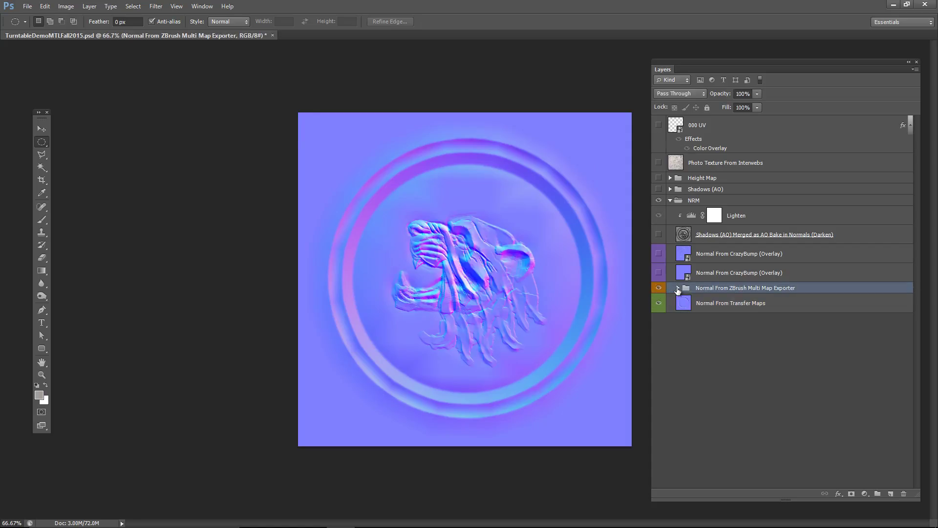
pyautogui.click(677, 287)
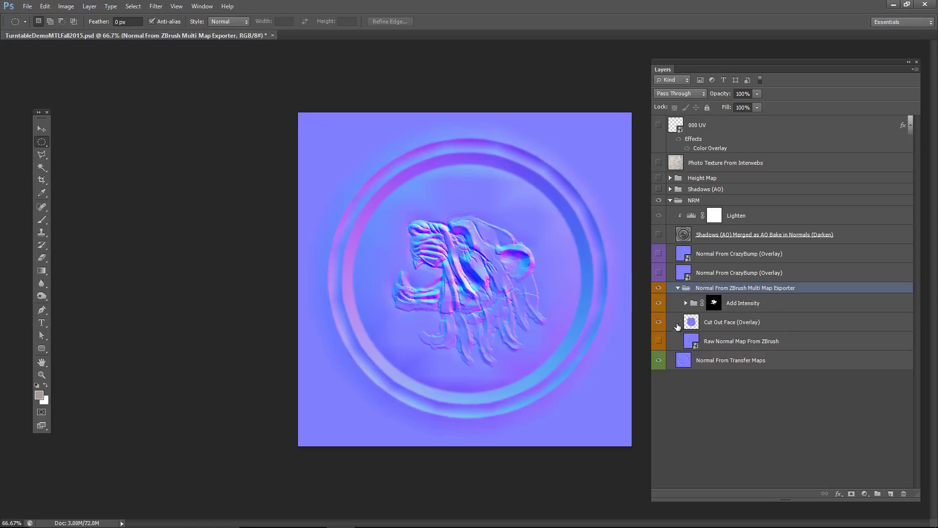
# Hide Add Intensity and Cut Out Face (Overlay), and show and select the Raw Normal Map From ZBrush layer
pyautogui.click(659, 303)
pyautogui.click(659, 322)
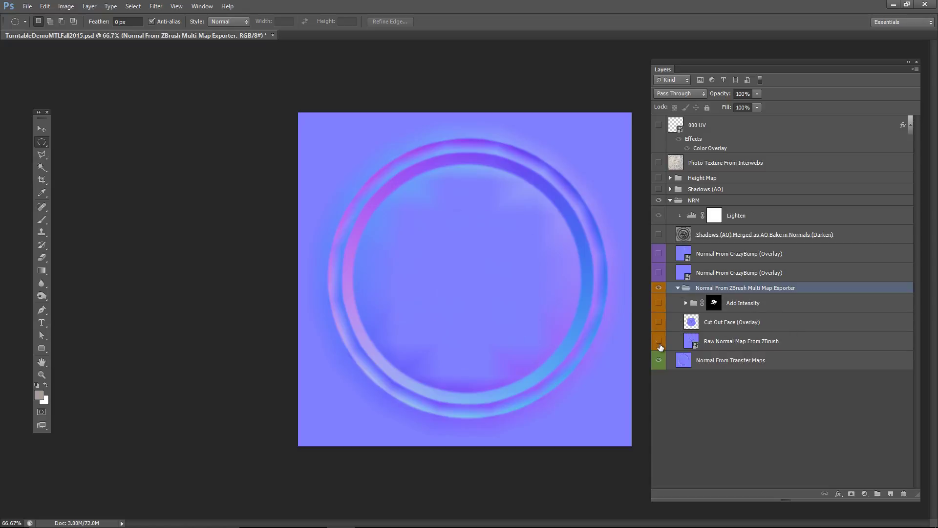
pyautogui.click(659, 341)
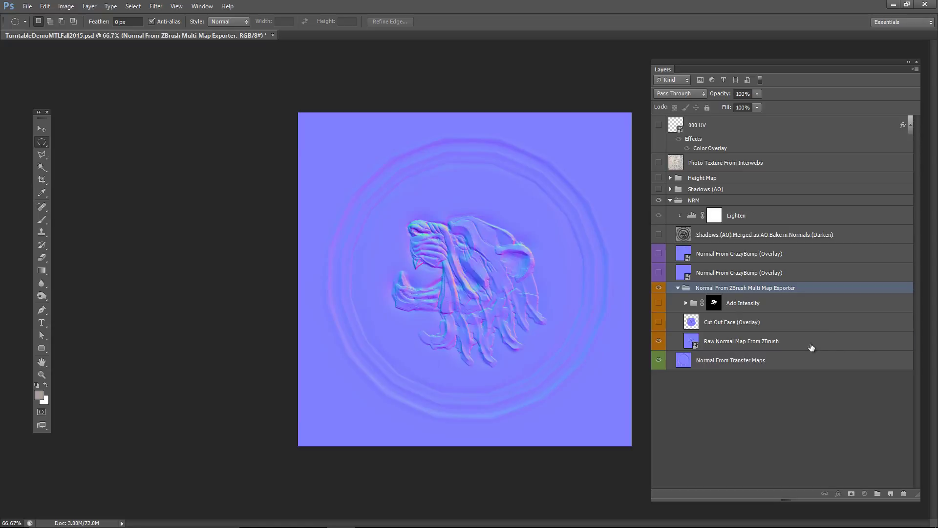
pyautogui.click(776, 338)
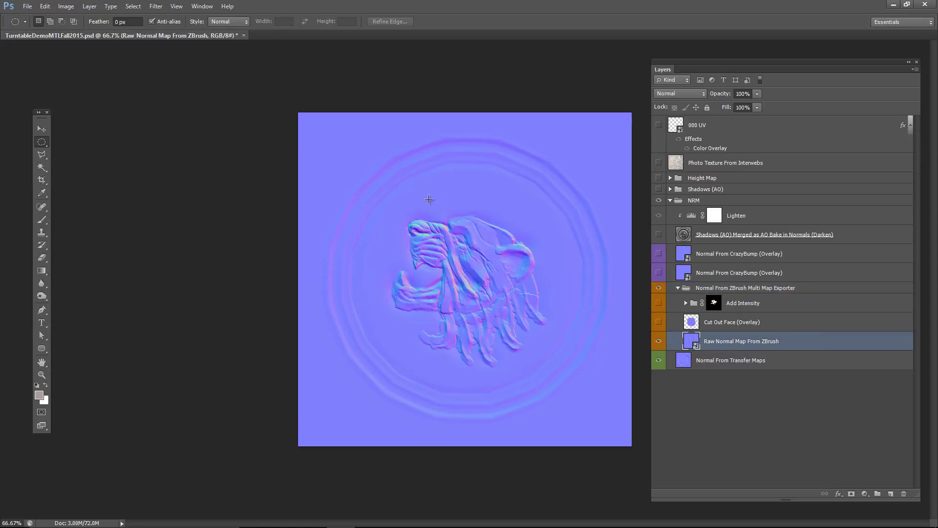
# Switch to the freehand Lasso tool, outline the tiger head on the raw ZBrush normal map, and clear the selection
pyautogui.press('l')
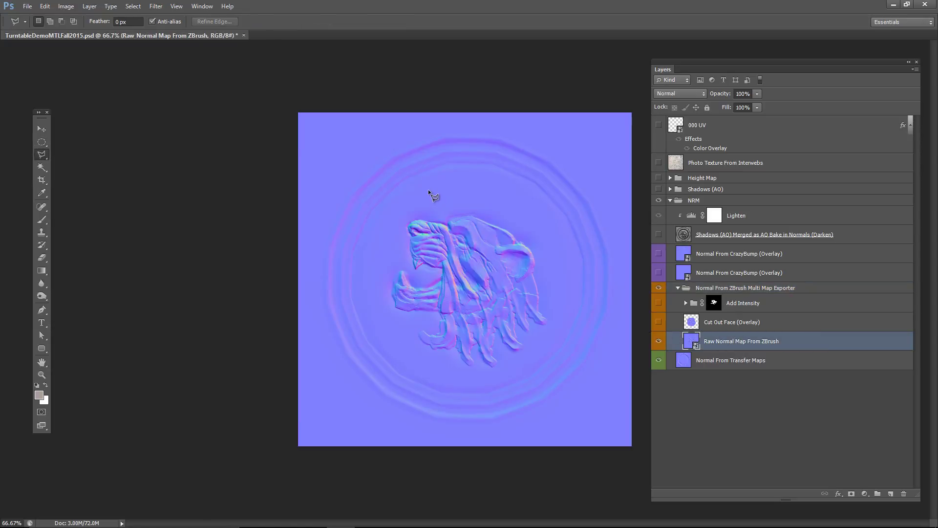
pyautogui.hotkey('shift', 'l')
pyautogui.hotkey('shift', 'l')
pyautogui.moveTo(565, 318); pyautogui.dragTo(443, 268)
pyautogui.click(480, 262)
# Hide the Raw Normal Map From ZBrush layer, and show and select the Cut Out Face (Overlay) layer
pyautogui.click(657, 342)
pyautogui.click(658, 322)
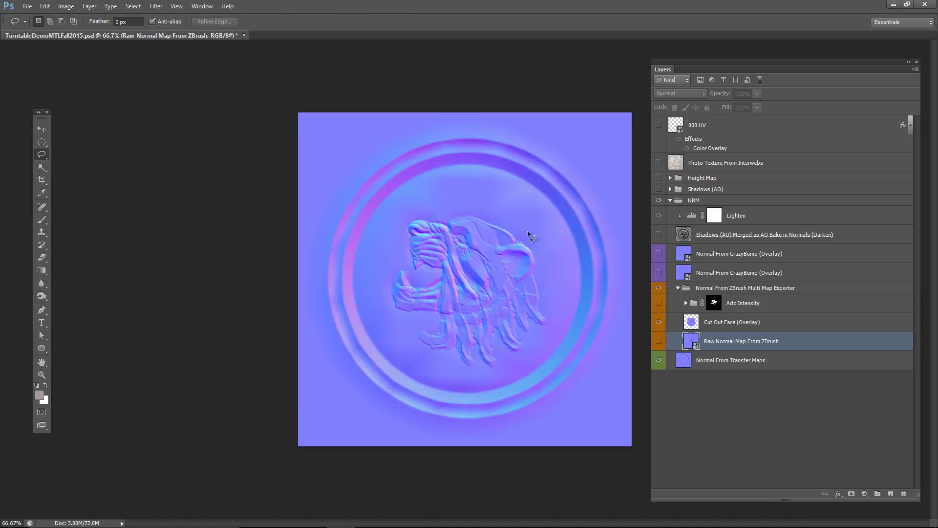
pyautogui.click(728, 323)
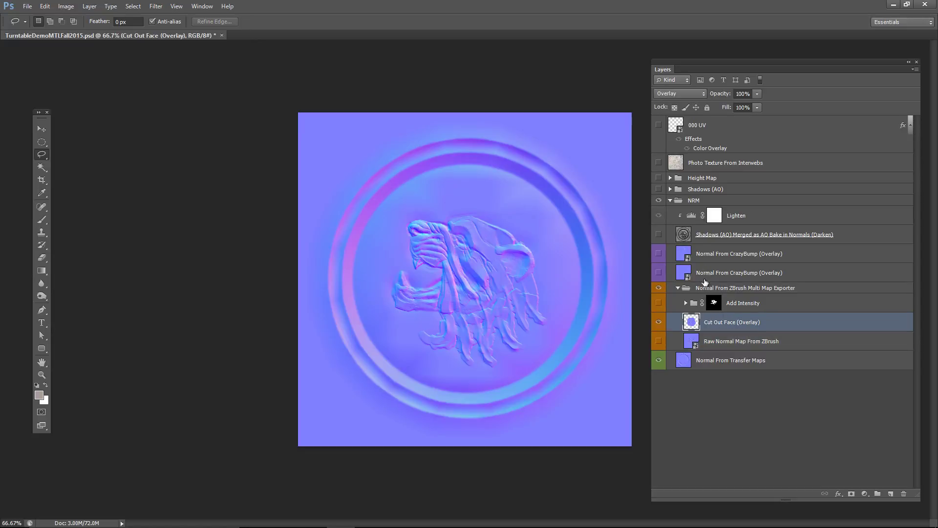
# Expand the Add Intensity group, select its lower Duplicate (Overlay) layer, and make the group visible
pyautogui.click(755, 304)
pyautogui.click(686, 303)
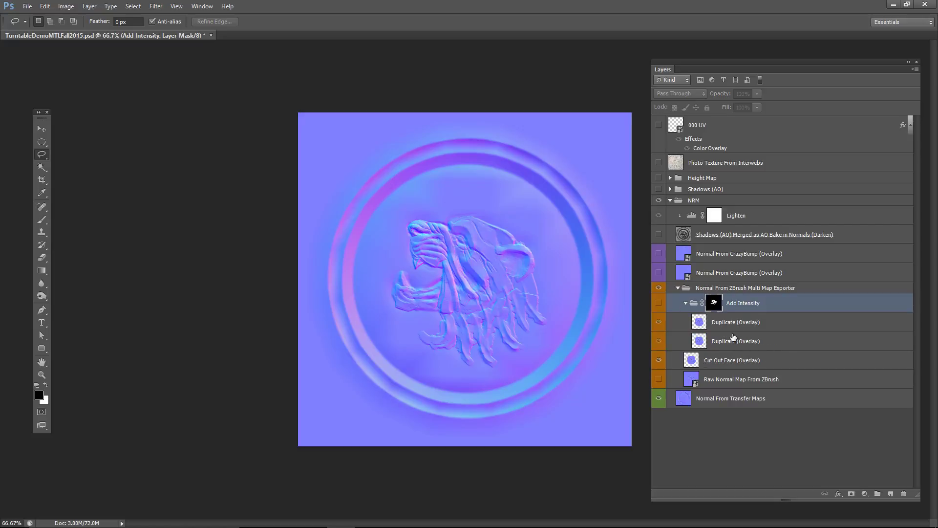
pyautogui.click(733, 339)
pyautogui.click(659, 303)
pyautogui.click(659, 303)
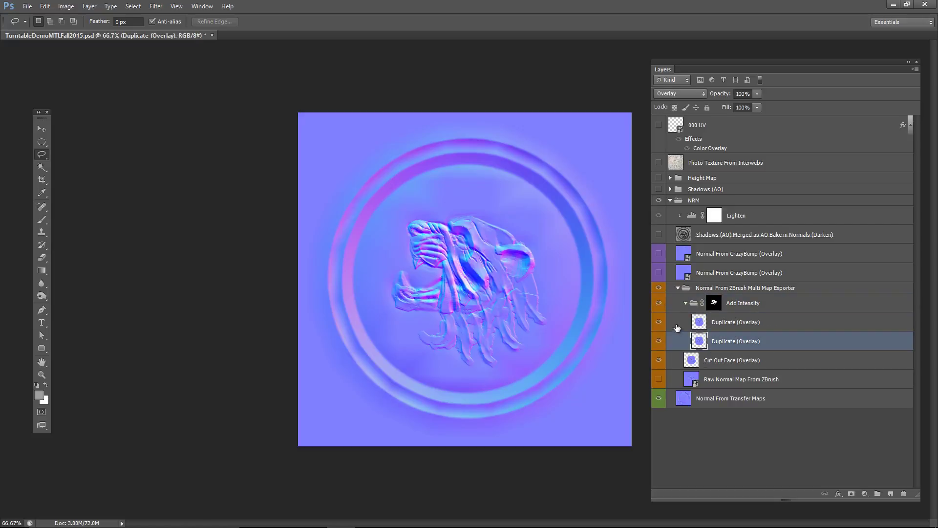
# Review the Cut Out Face (Overlay) layer and its two Duplicate (Overlay) copies by selecting each in turn
pyautogui.click(694, 360)
pyautogui.click(735, 338)
pyautogui.click(736, 323)
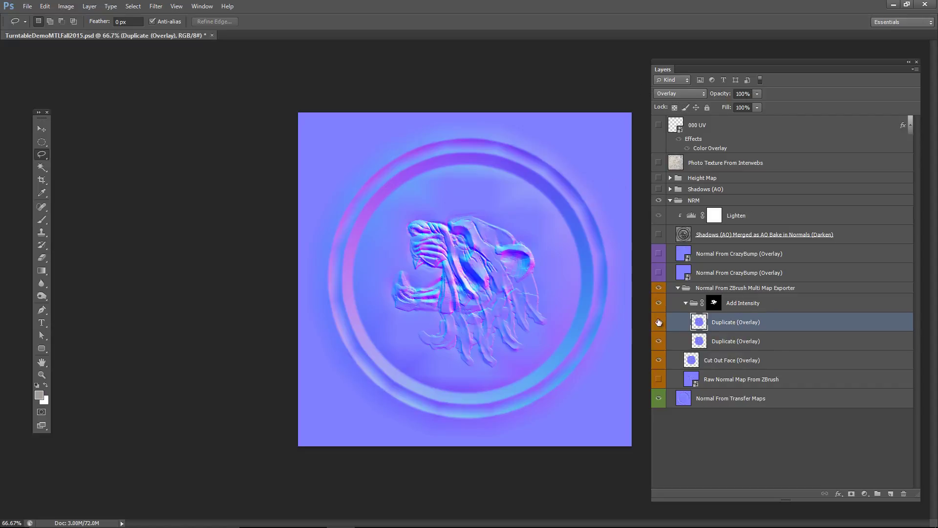
# Disable the layer mask on the Add Intensity group and compare the normal map with the group off and on
pyautogui.keyDown('shift'); pyautogui.click(713, 303); pyautogui.keyUp('shift')
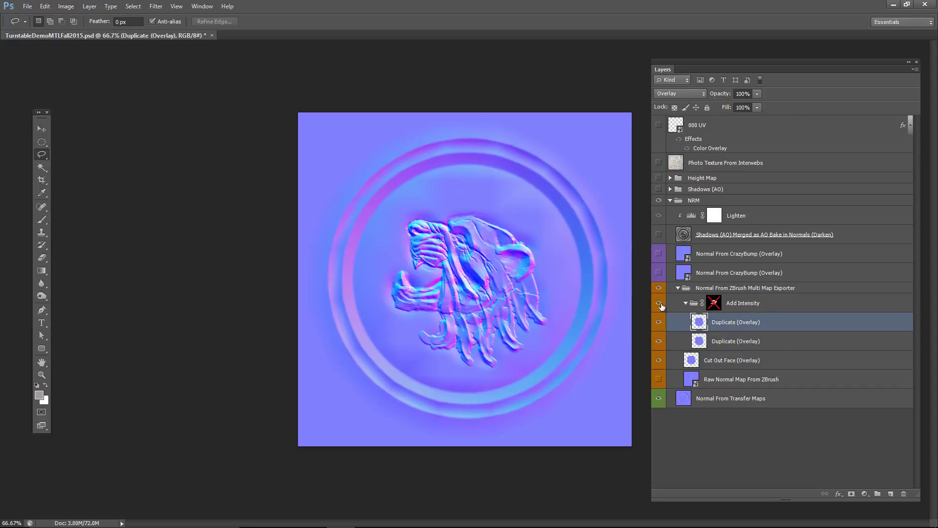
pyautogui.click(658, 303)
pyautogui.click(658, 303)
# Hide both Duplicate (Overlay) layers and toggle the lower one to compare its intensity, leaving only that one visible
pyautogui.click(658, 321)
pyautogui.click(659, 340)
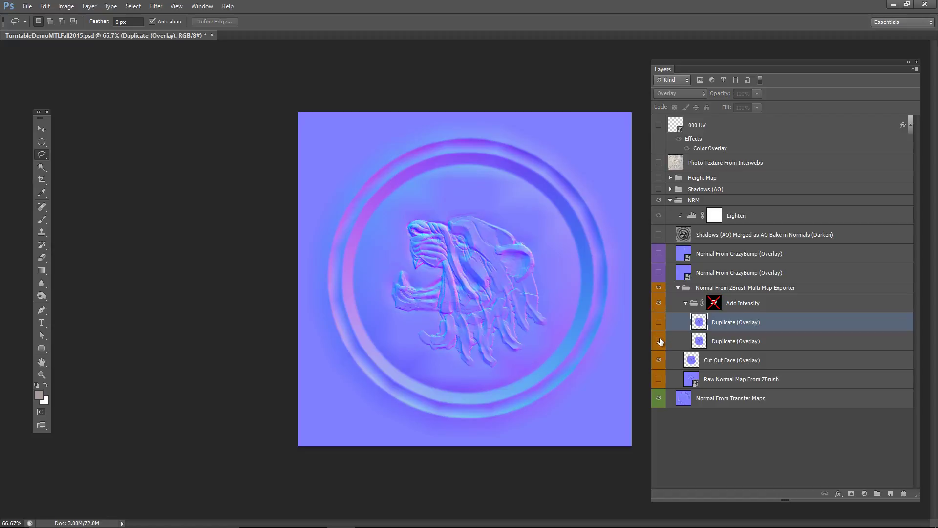
pyautogui.click(659, 340)
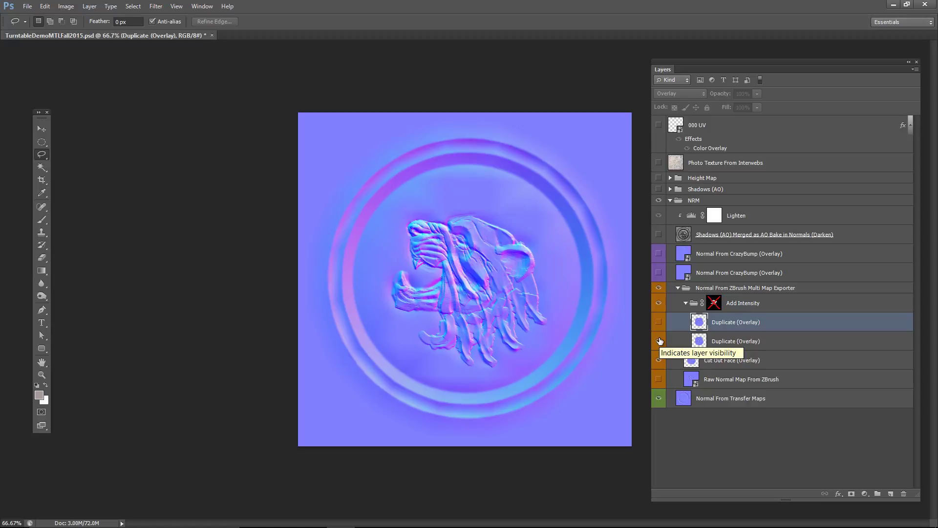
pyautogui.click(658, 341)
pyautogui.click(659, 340)
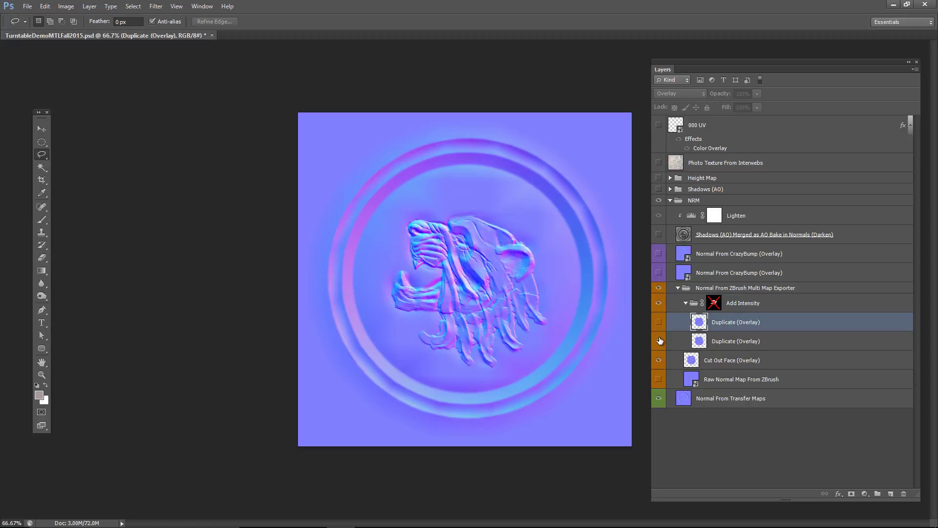
pyautogui.click(659, 340)
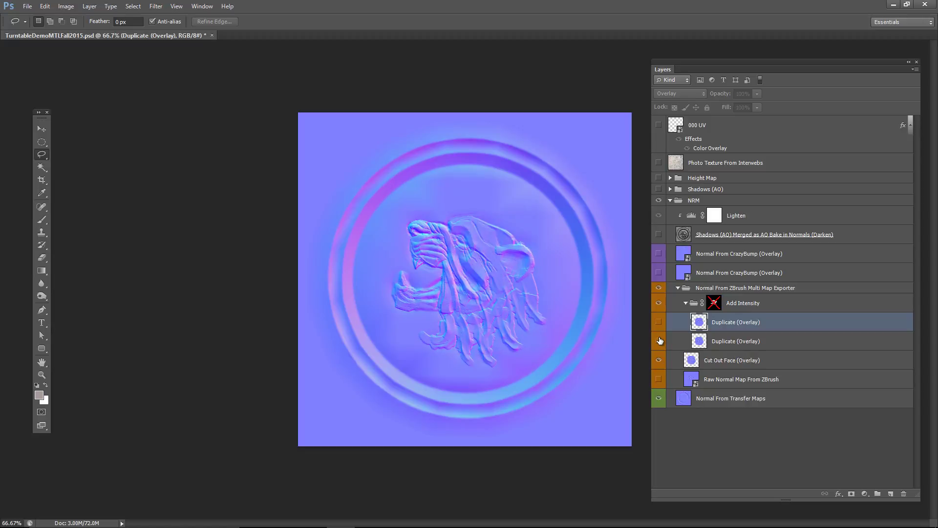
pyautogui.click(658, 341)
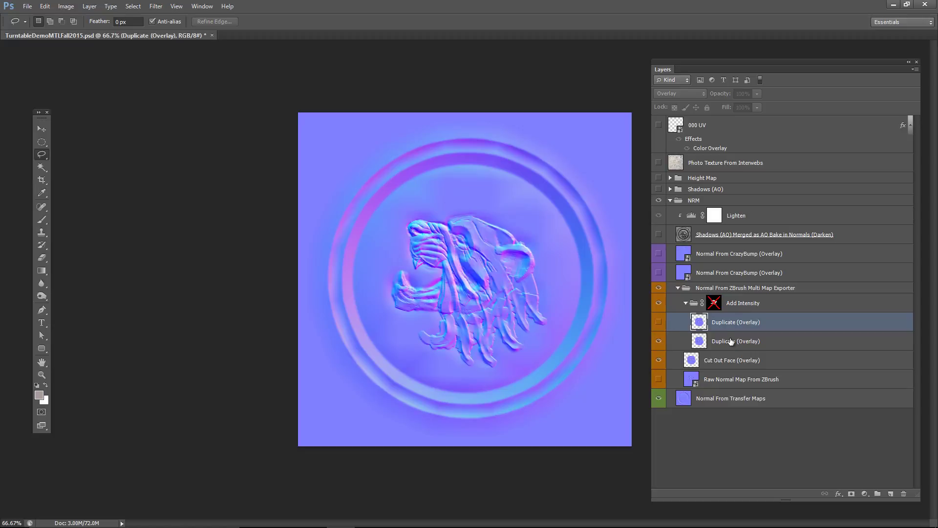
# Show the upper Duplicate (Overlay) layer and re-enable the Add Intensity group's mask, comparing the normal map with the group off and on
pyautogui.click(658, 322)
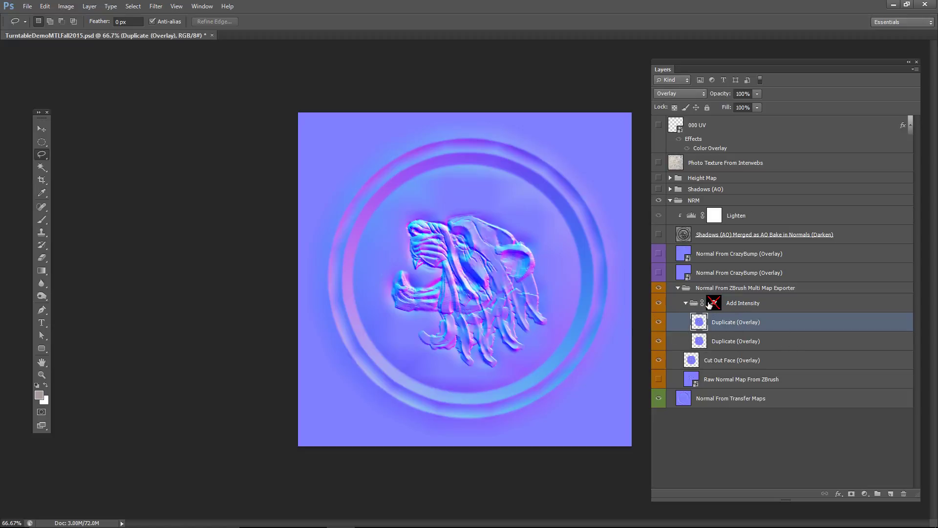
pyautogui.keyDown('shift'); pyautogui.click(713, 303); pyautogui.keyUp('shift')
pyautogui.click(657, 302)
pyautogui.click(659, 303)
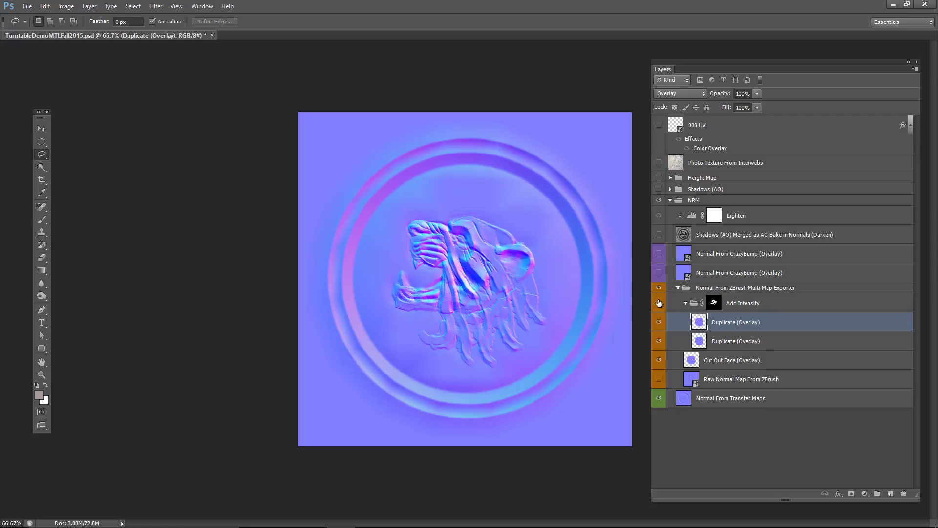
pyautogui.click(659, 303)
pyautogui.click(659, 303)
# Compare the normal map with the Add Intensity mask disabled and enabled, and view the mask on its own
pyautogui.keyDown('shift'); pyautogui.click(714, 303); pyautogui.keyUp('shift')
pyautogui.keyDown('shift'); pyautogui.click(714, 303); pyautogui.keyUp('shift')
pyautogui.keyDown('shift'); pyautogui.click(713, 303); pyautogui.keyUp('shift')
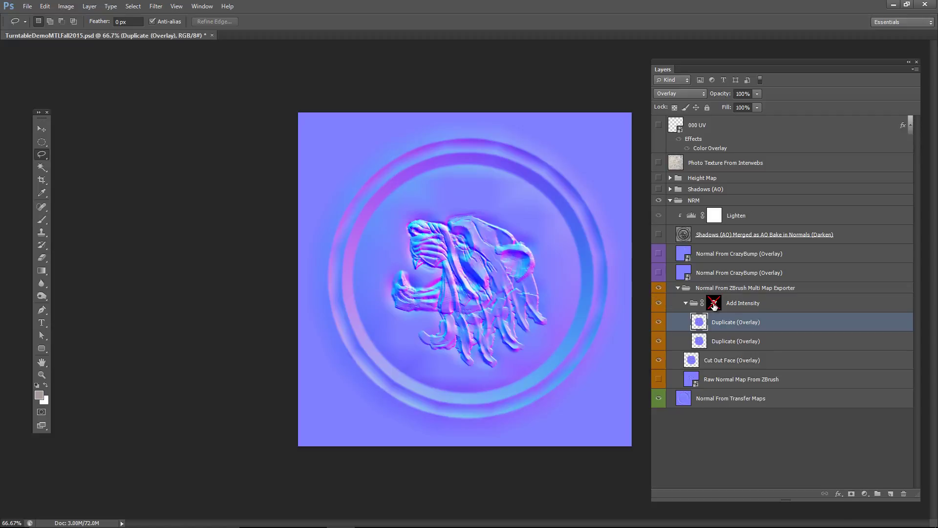
pyautogui.keyDown('shift'); pyautogui.click(713, 303); pyautogui.keyUp('shift')
pyautogui.keyDown('alt'); pyautogui.click(713, 303); pyautogui.keyUp('alt')
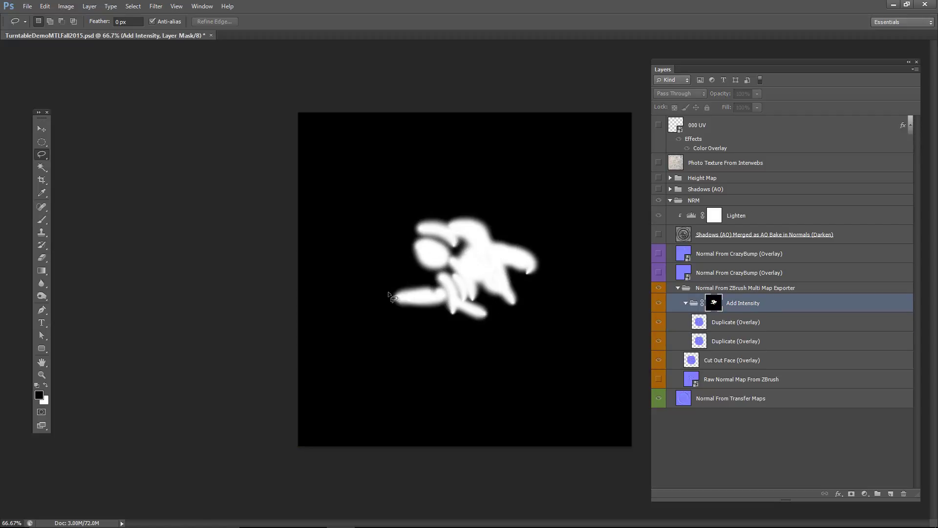
pyautogui.keyDown('alt'); pyautogui.click(714, 303); pyautogui.keyUp('alt')
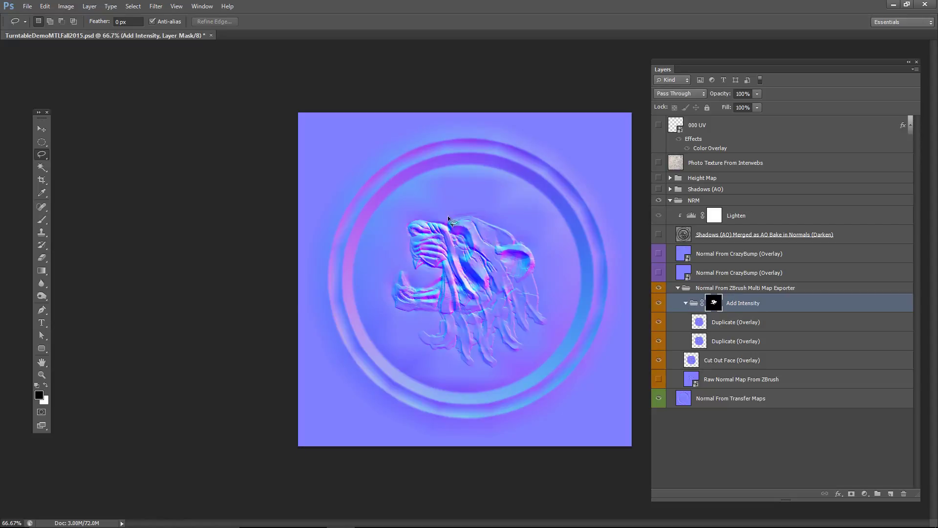
pyautogui.keyDown('shift'); pyautogui.click(714, 303); pyautogui.keyUp('shift')
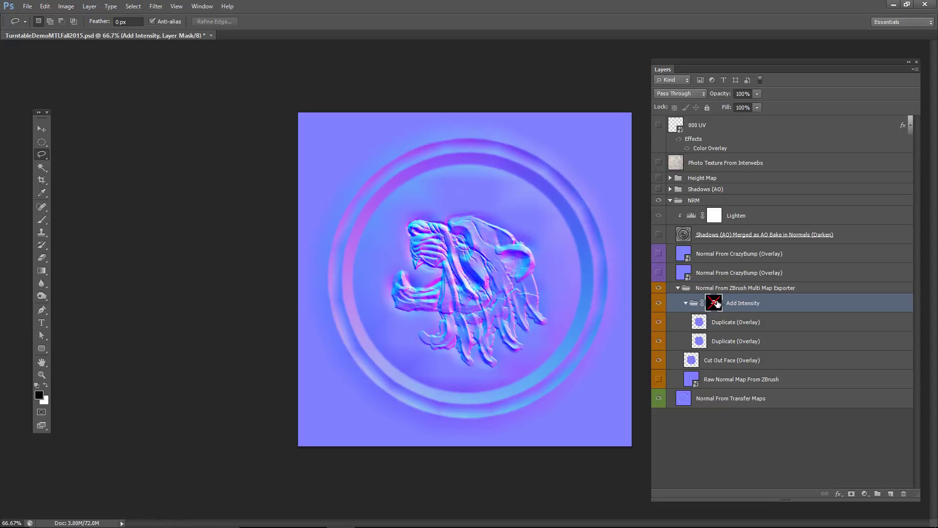
pyautogui.keyDown('shift'); pyautogui.click(715, 303); pyautogui.keyUp('shift')
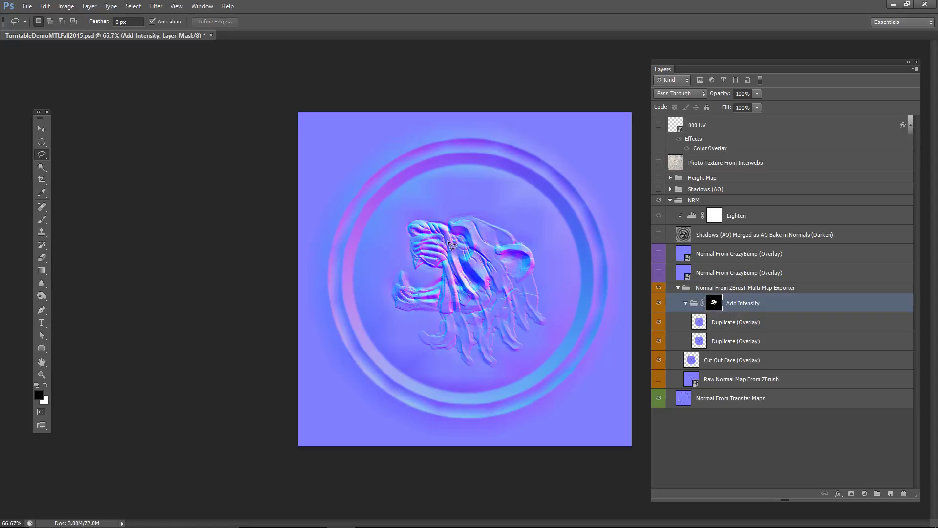
# Collapse the Normal From ZBrush Multi Map Exporter group and preview the map with that group and the lower CrazyBump layer toggled
pyautogui.click(677, 288)
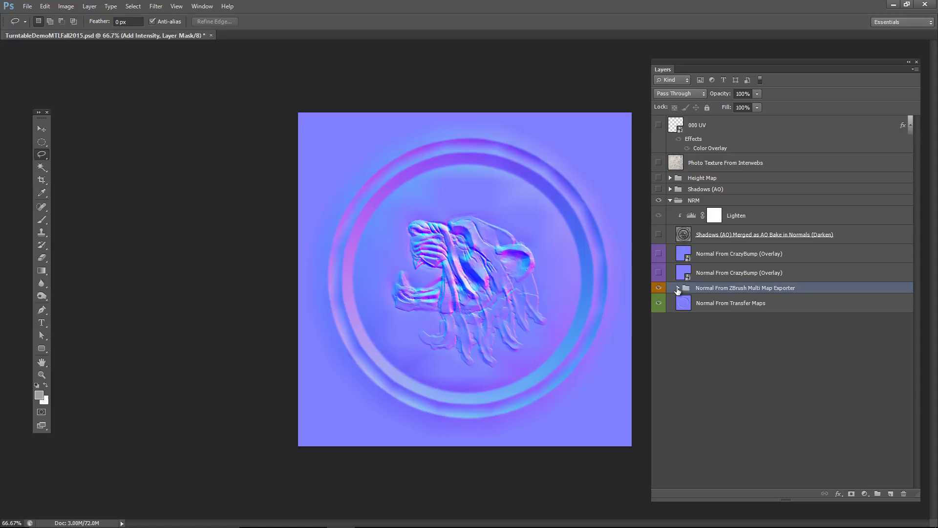
pyautogui.click(657, 289)
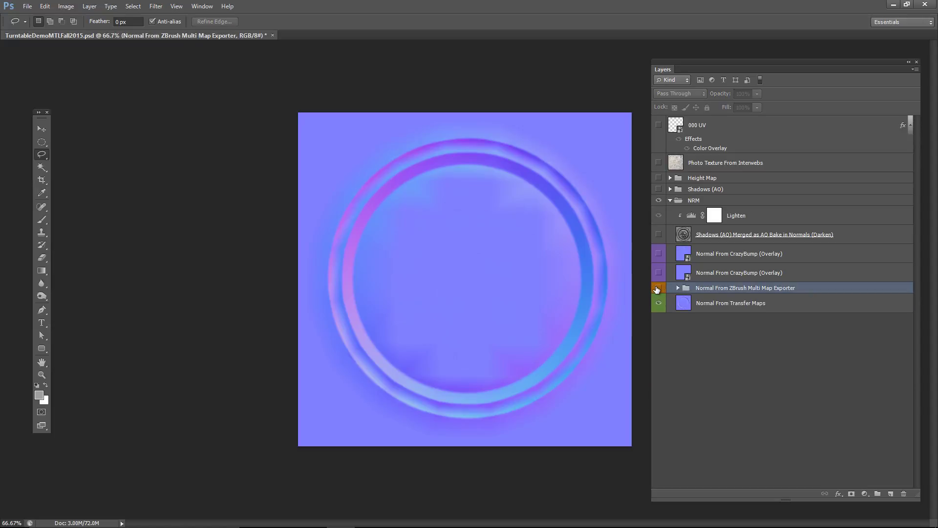
pyautogui.click(658, 287)
pyautogui.click(659, 273)
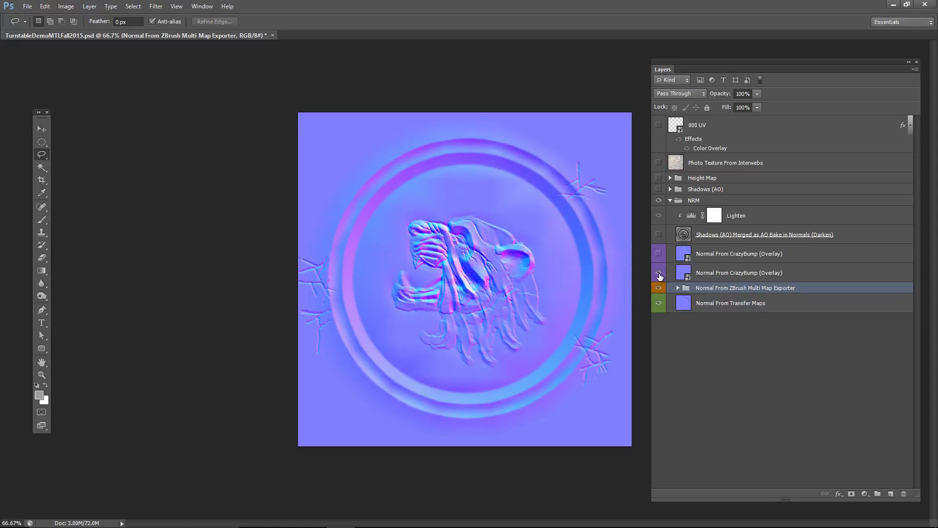
pyautogui.click(659, 273)
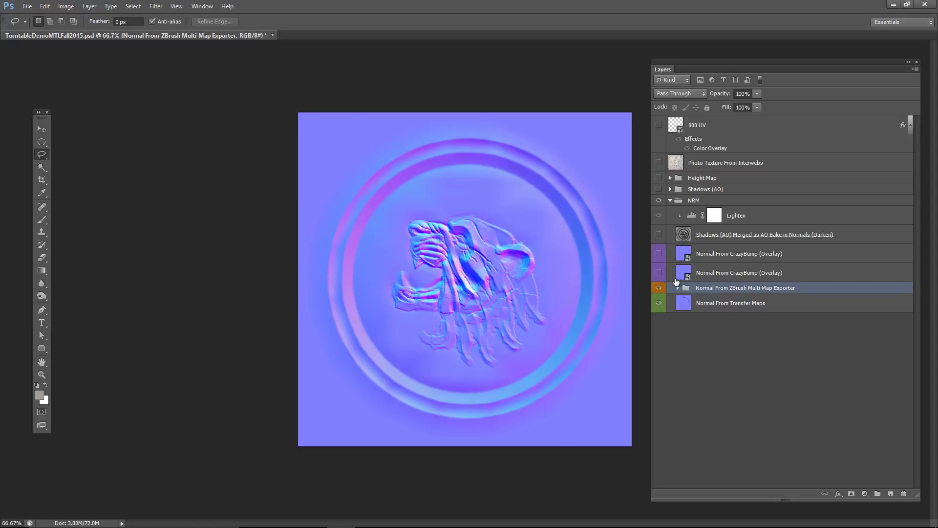
# Review the two base normal sources by alternately selecting the Normal From Transfer Maps layer and the ZBrush Multi Map Exporter group
pyautogui.click(711, 305)
pyautogui.click(708, 289)
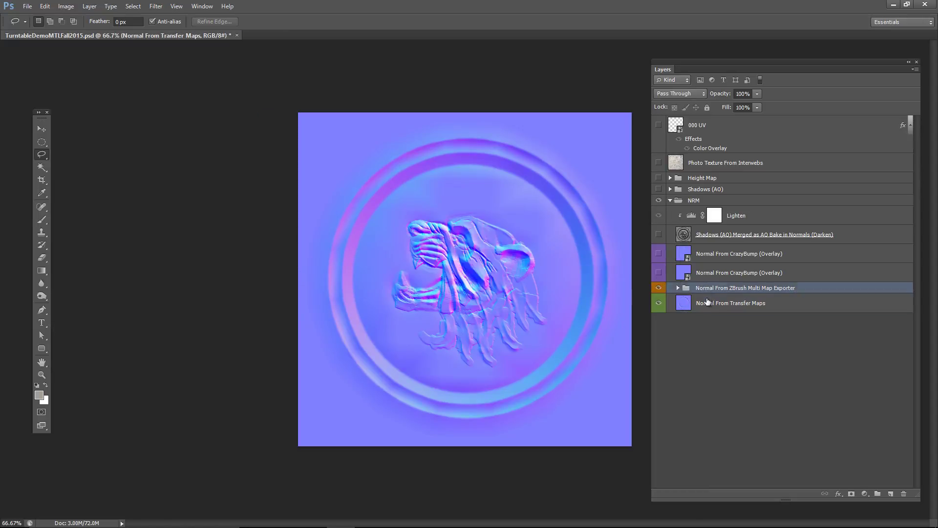
pyautogui.click(708, 301)
pyautogui.click(708, 288)
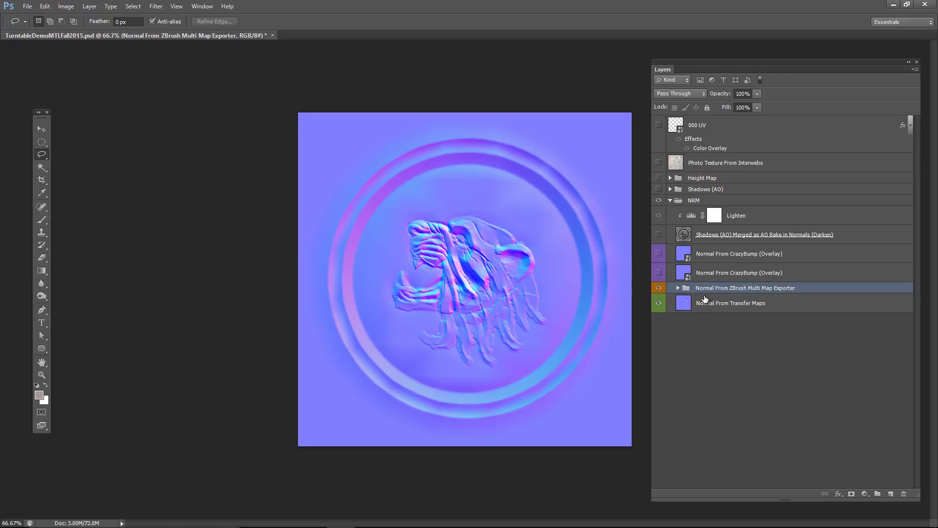
# Export the combined normal map for web as a JPEG named ForCrazyBump in the Fall 2015 Demo Tiger folder
pyautogui.hotkey('ctrl', 'alt', 'shift', 's')
pyautogui.moveTo(606, 72); pyautogui.dragTo(490, 73)
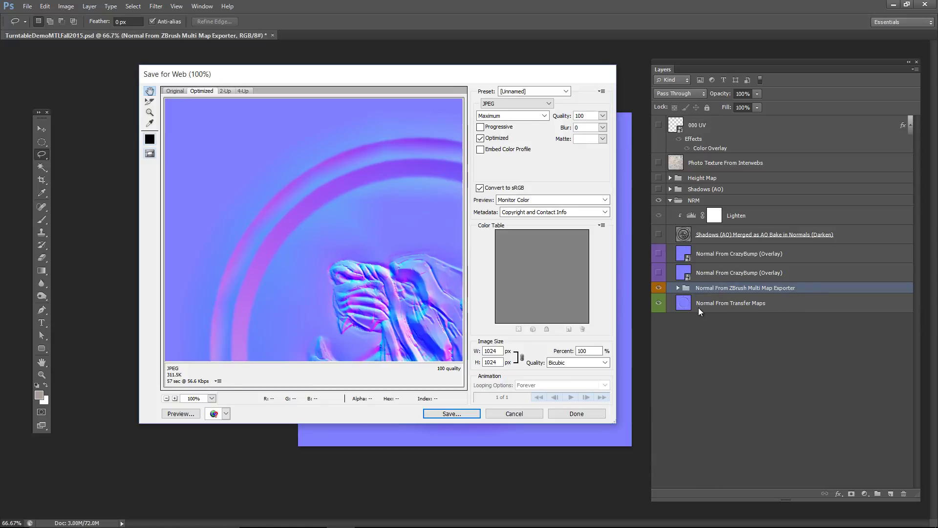
pyautogui.moveTo(364, 293); pyautogui.dragTo(387, 272)
pyautogui.click(441, 413)
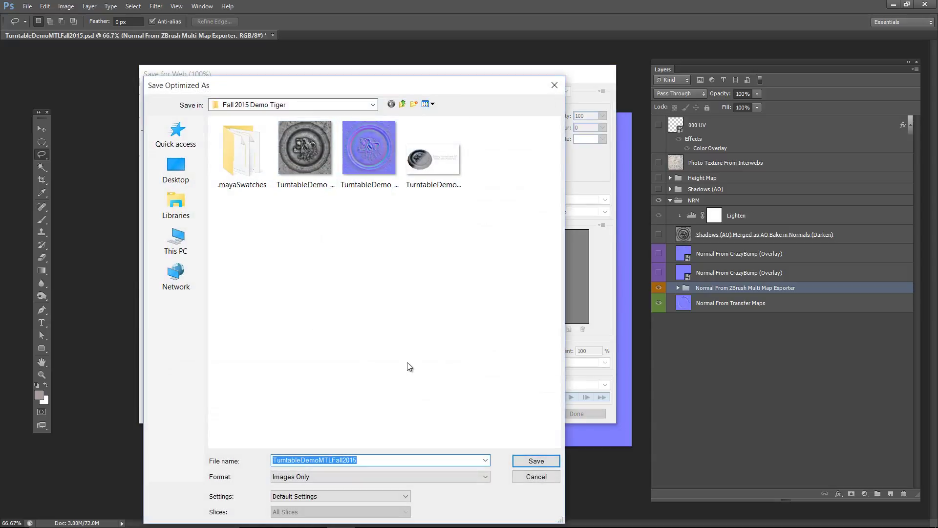
pyautogui.write('ForCrazyBump')
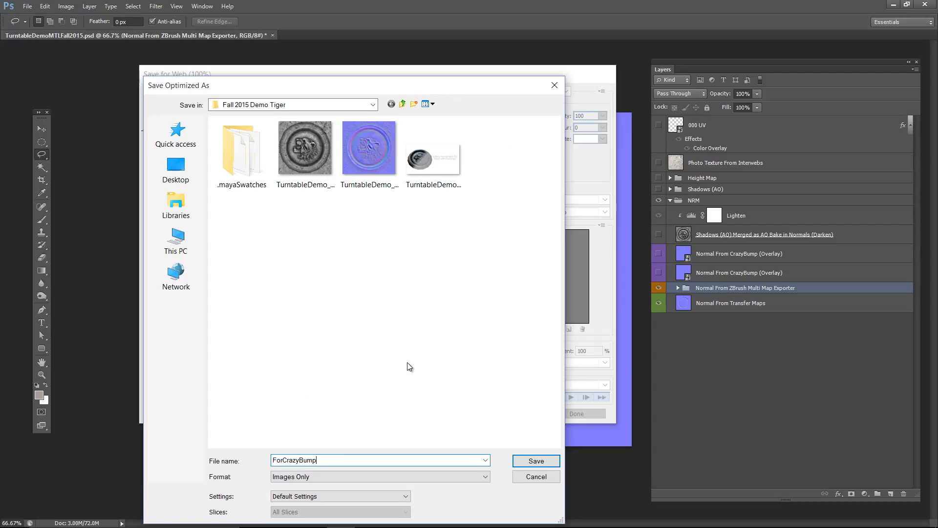
pyautogui.press('Return')
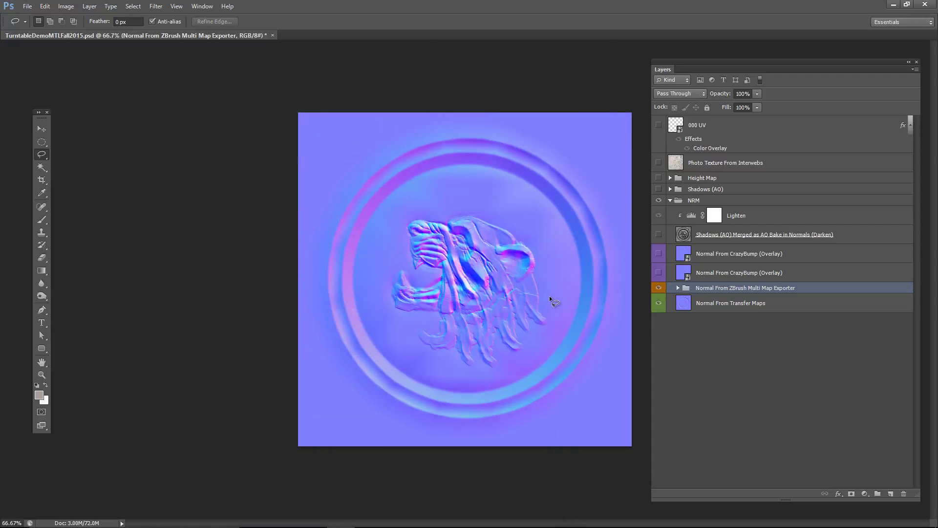
# Switch to CrazyBump and move its window aside to view the Photoshop normal map, then bring it back
pyautogui.hotkey('alt', 'Tab')
pyautogui.hotkey('alt', 'Tab')
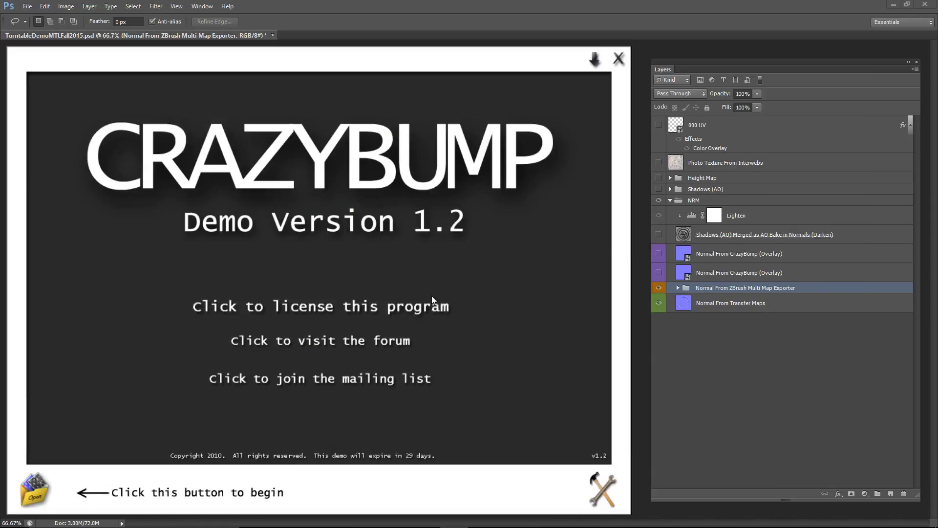
pyautogui.moveTo(456, 65)
pyautogui.mouseDown()
pyautogui.moveTo(482, 46)
pyautogui.moveTo(467, 53)
pyautogui.mouseUp()
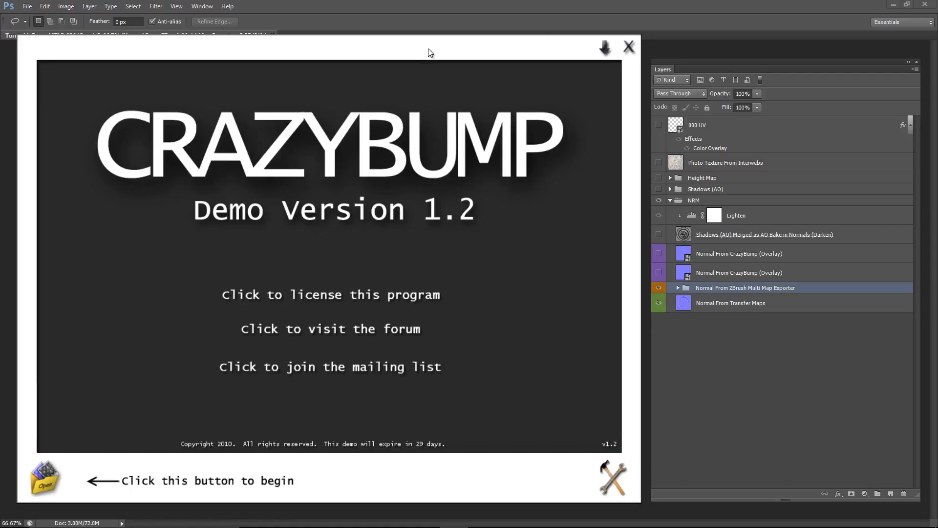
pyautogui.moveTo(428, 52); pyautogui.dragTo(398, 380)
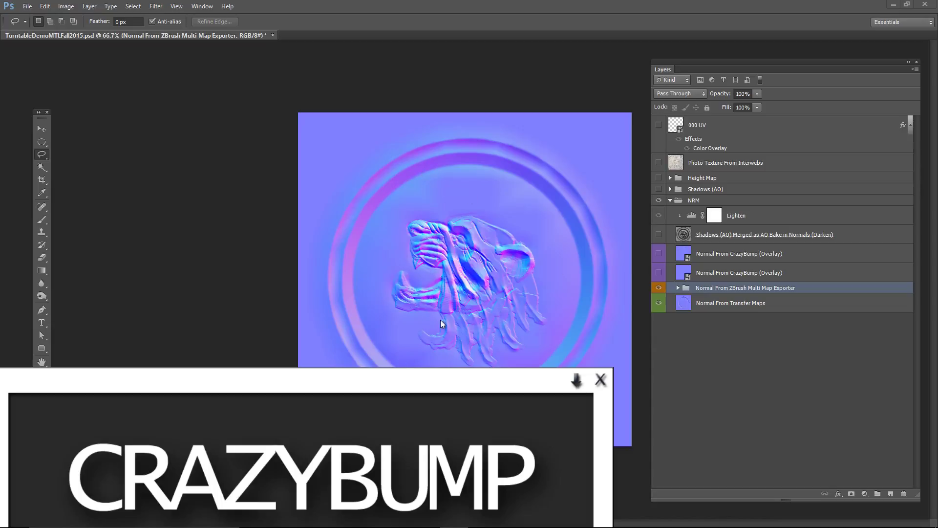
pyautogui.moveTo(416, 391); pyautogui.dragTo(448, 55)
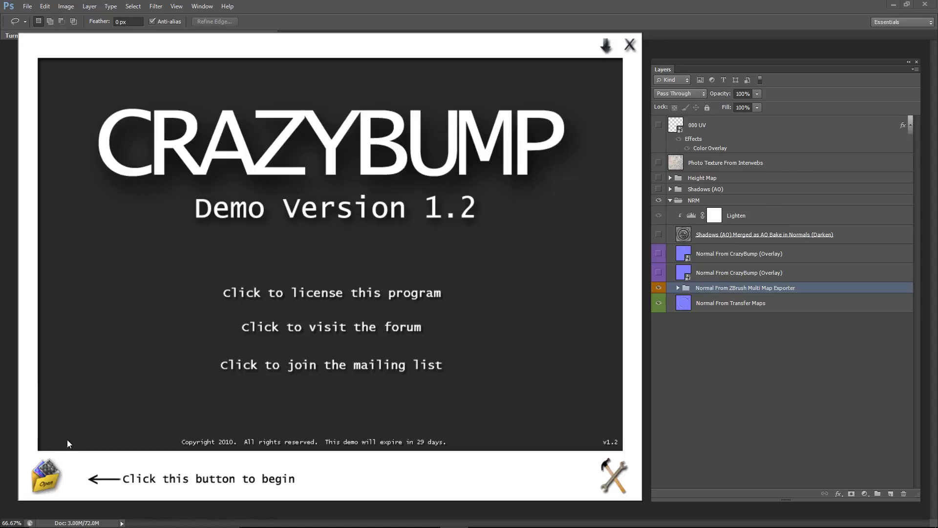
pyautogui.click(48, 476)
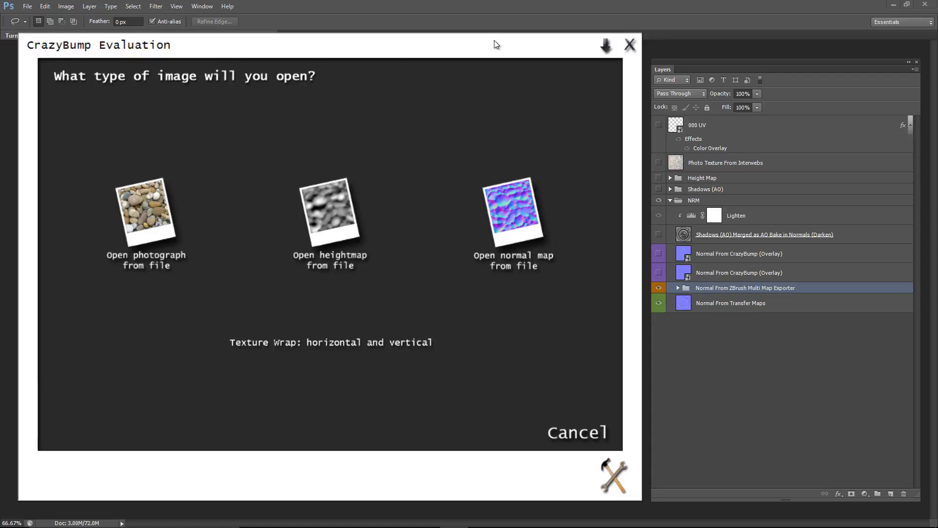
pyautogui.moveTo(494, 44)
pyautogui.mouseDown()
pyautogui.moveTo(479, 44)
pyautogui.moveTo(494, 76)
pyautogui.moveTo(466, 297)
pyautogui.moveTo(454, 136)
pyautogui.moveTo(503, 29)
pyautogui.moveTo(488, 36)
pyautogui.mouseUp()
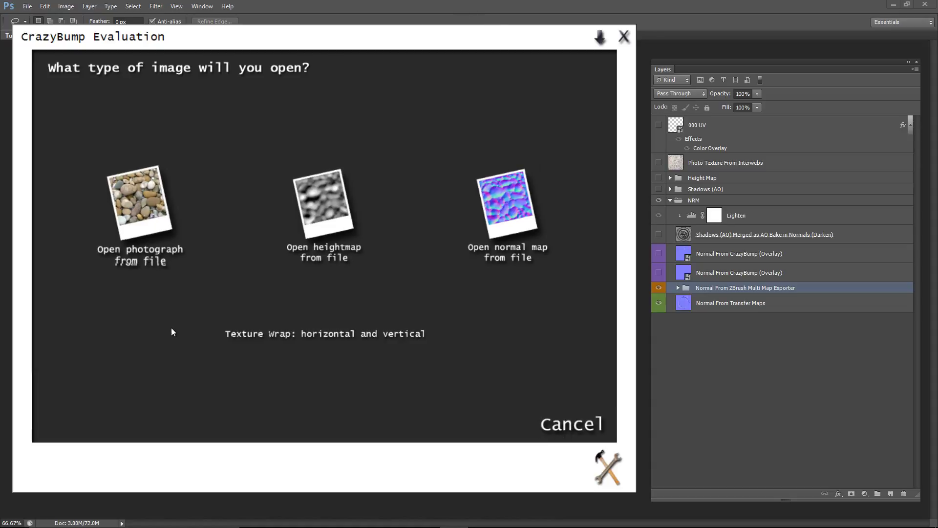
pyautogui.click(543, 422)
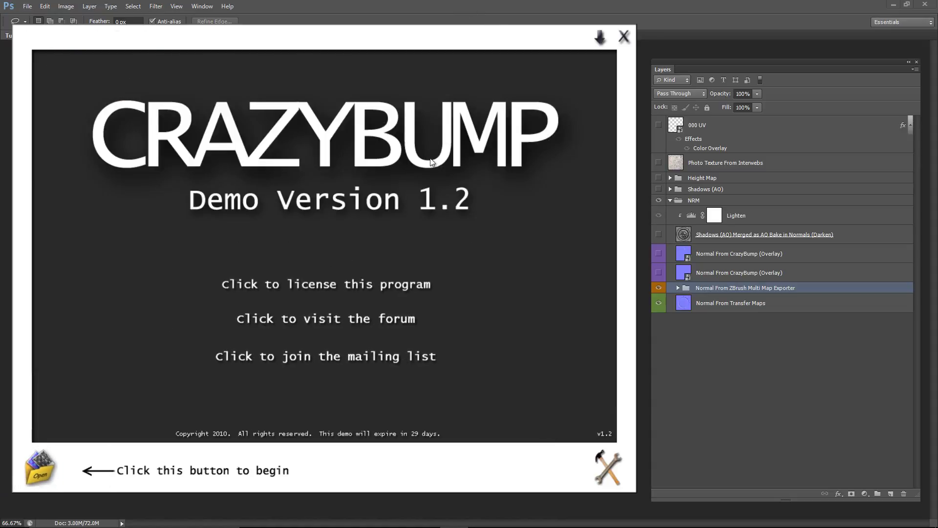
# Look at the Photoshop normal map behind the CrazyBump window, check the medallion models in Maya, and return to CrazyBump
pyautogui.moveTo(418, 54); pyautogui.dragTo(444, 374)
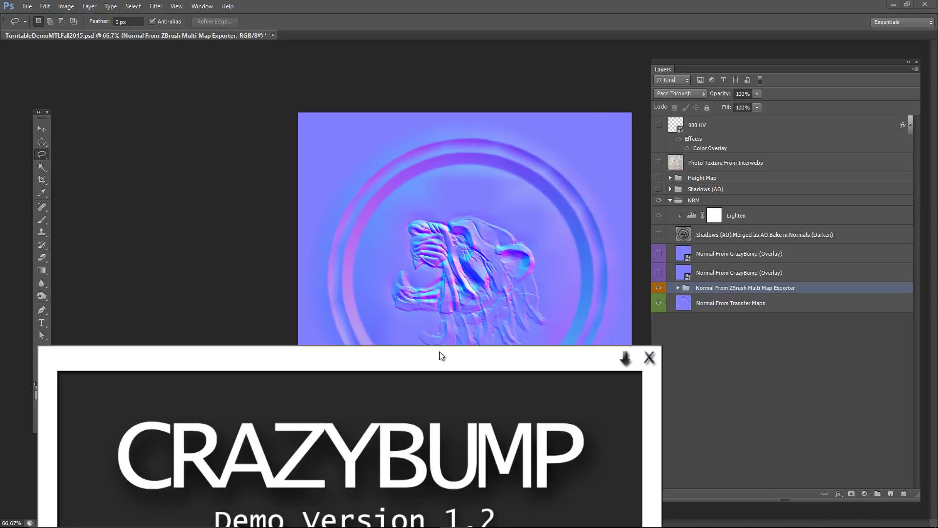
pyautogui.moveTo(442, 356); pyautogui.dragTo(452, 77)
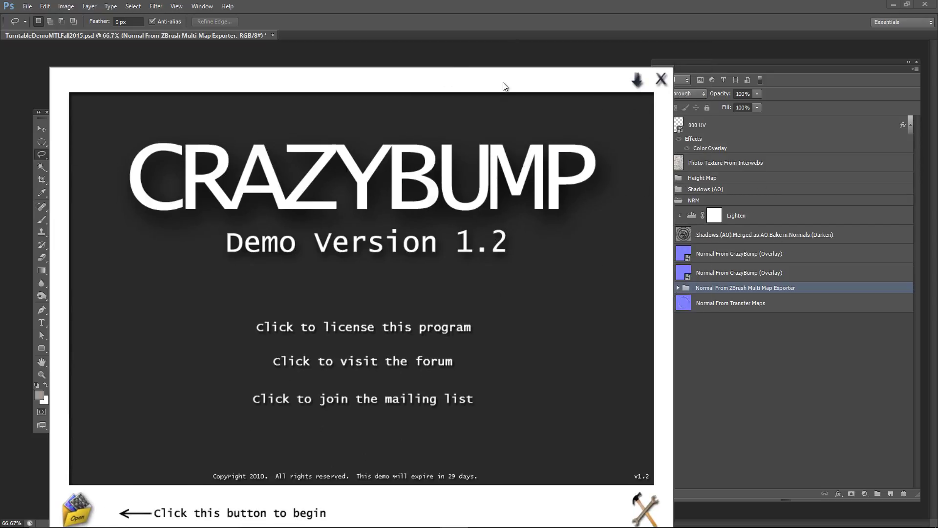
pyautogui.moveTo(503, 86); pyautogui.dragTo(556, 60)
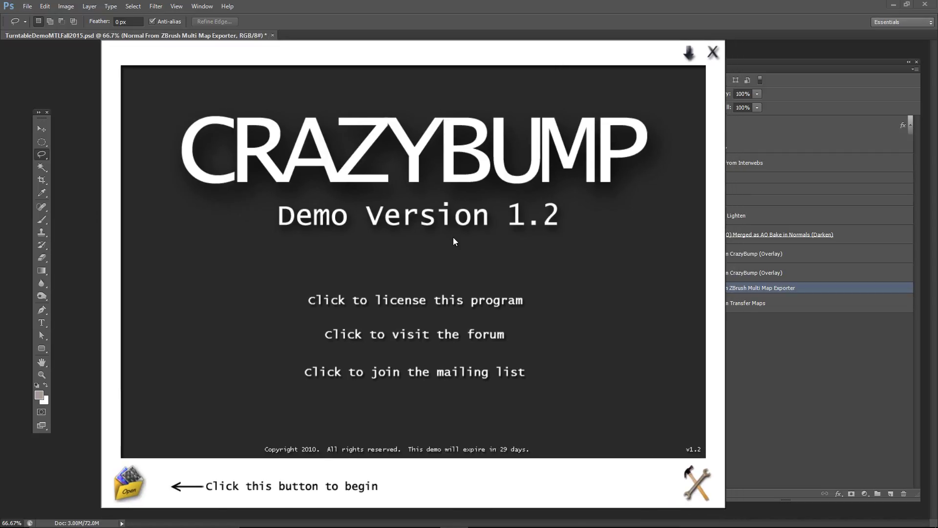
pyautogui.hotkey('alt', 'Tab')
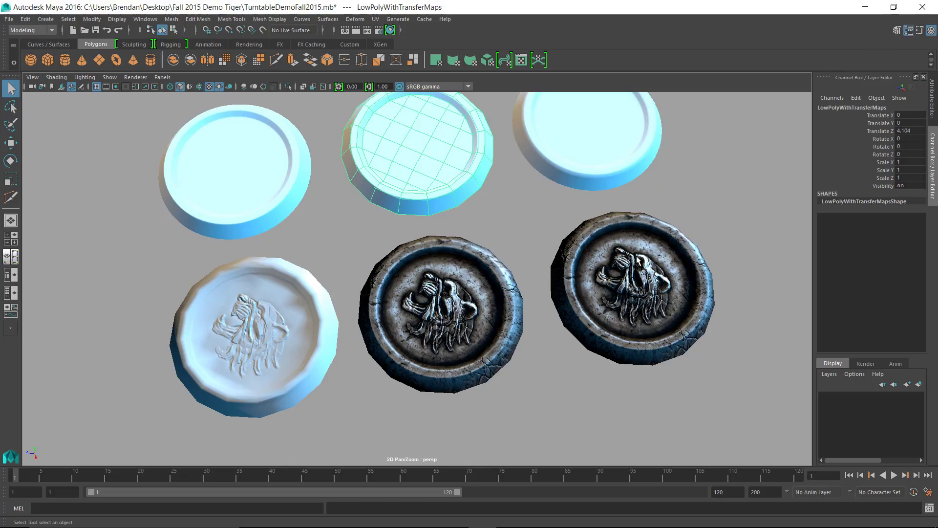
pyautogui.hotkey('alt', 'Tab')
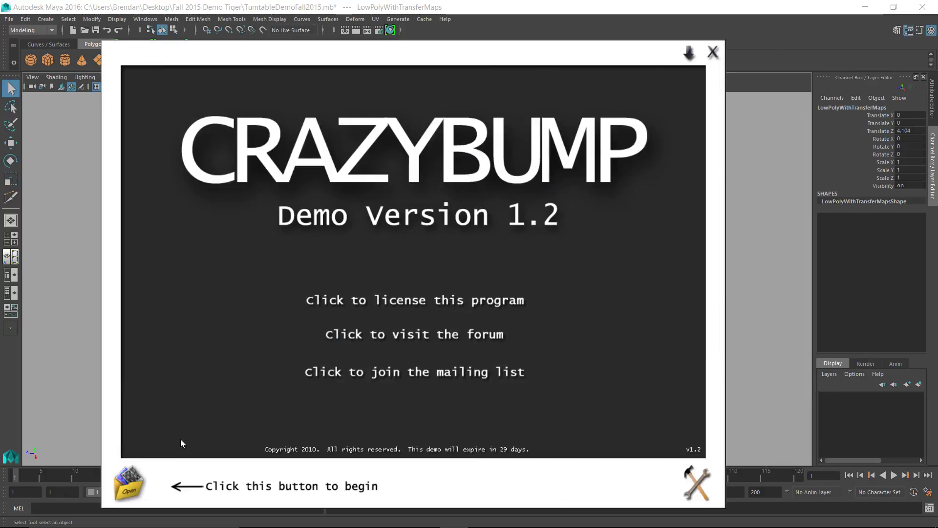
# Open the ForCrazyBump image from the Fall 2015 Demo Tiger folder as a normal map
pyautogui.click(130, 485)
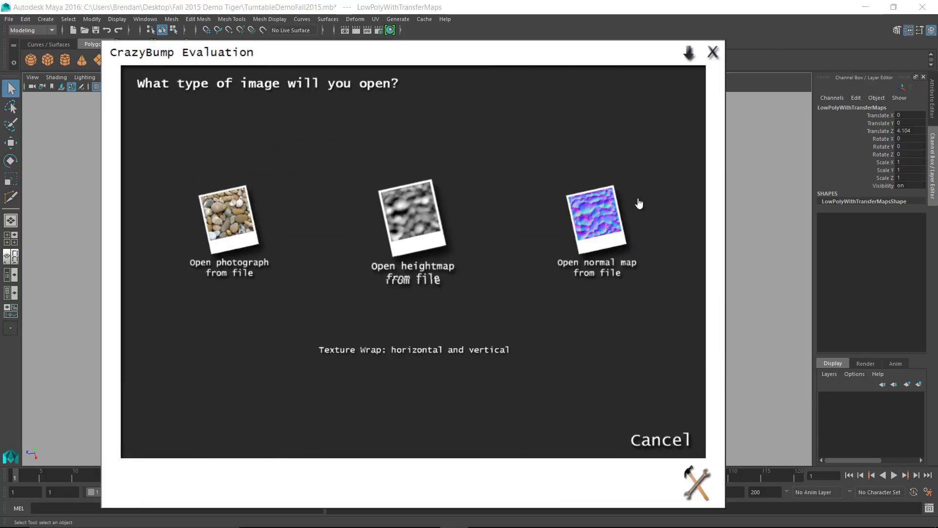
pyautogui.click(600, 205)
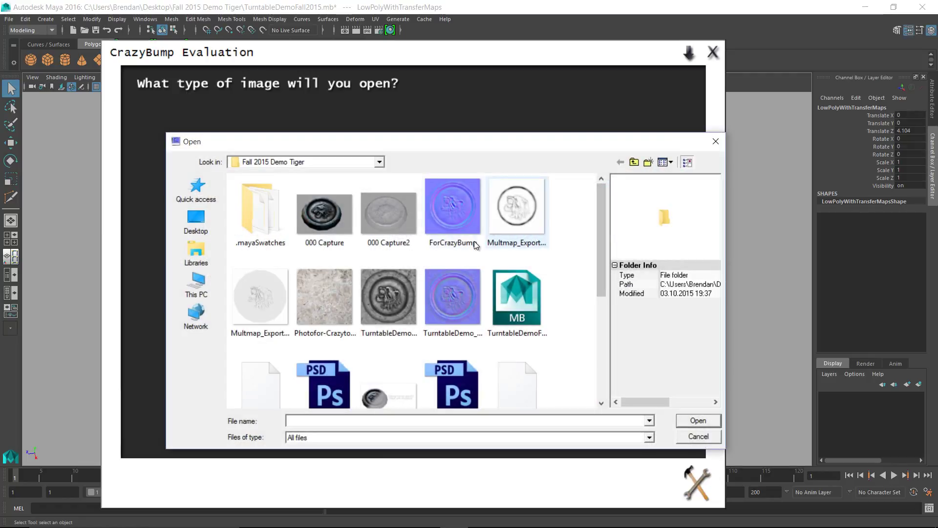
pyautogui.scroll(-3, 471, 250)
pyautogui.scroll(3, 464, 230)
pyautogui.doubleClick(461, 216)
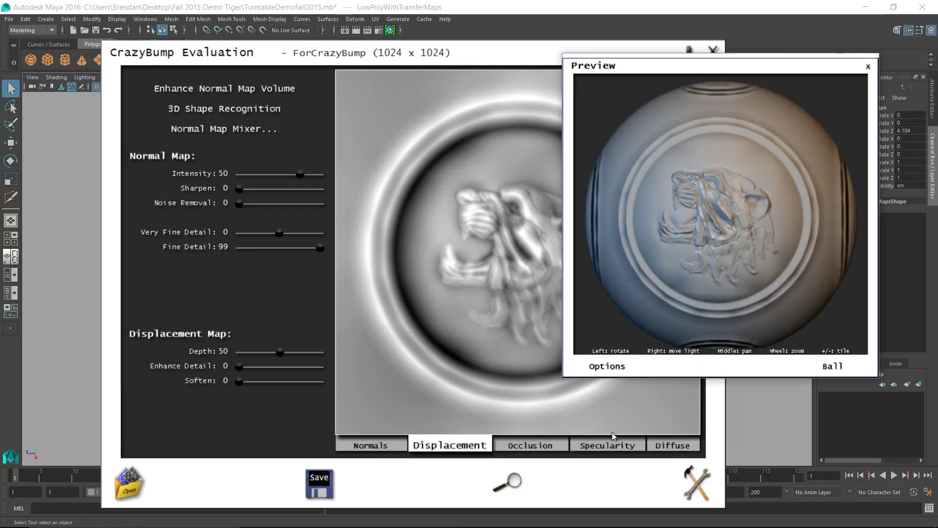
# Review the normal map x-axis and y-axis directions in the CrazyBump preferences
pyautogui.click(693, 484)
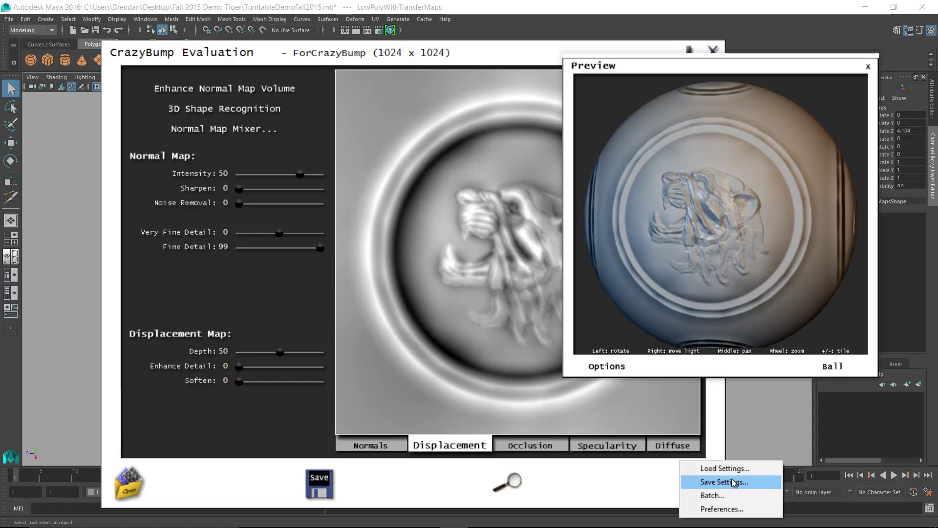
pyautogui.click(725, 510)
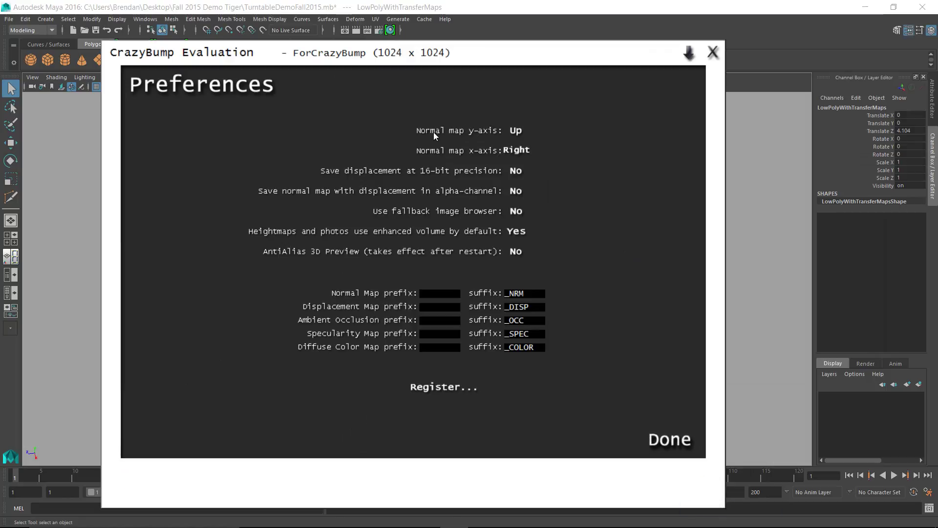
pyautogui.click(670, 439)
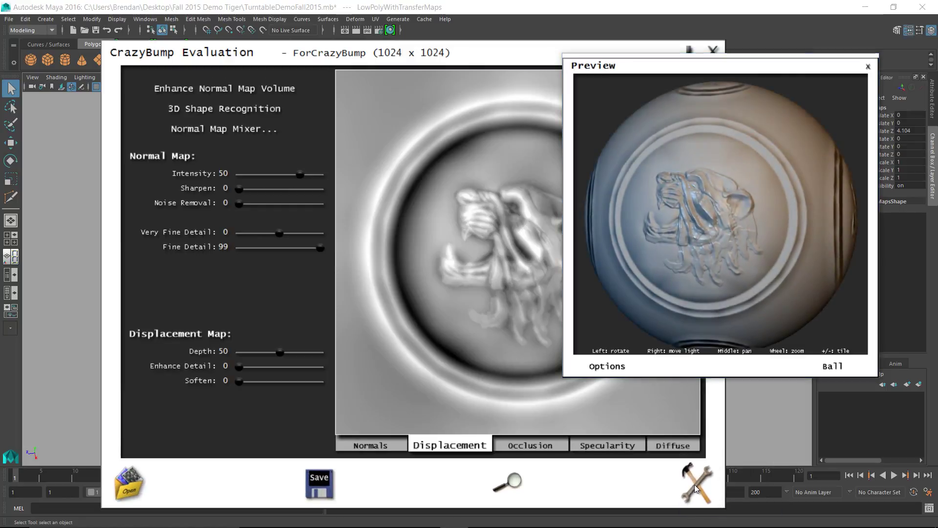
# Try the normal map y-axis set to Down, checking the relief on the preview ball, and return it to Up
pyautogui.click(693, 462)
pyautogui.click(725, 509)
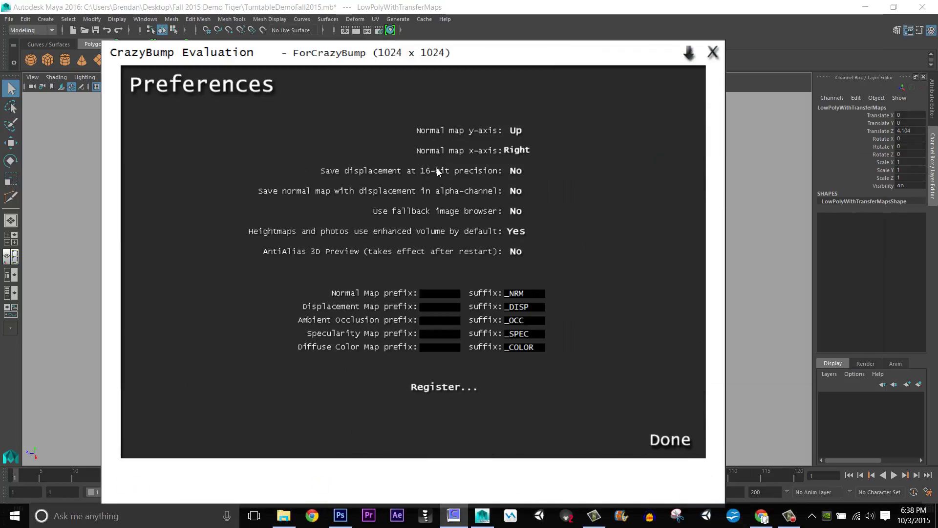
pyautogui.click(514, 131)
pyautogui.click(669, 442)
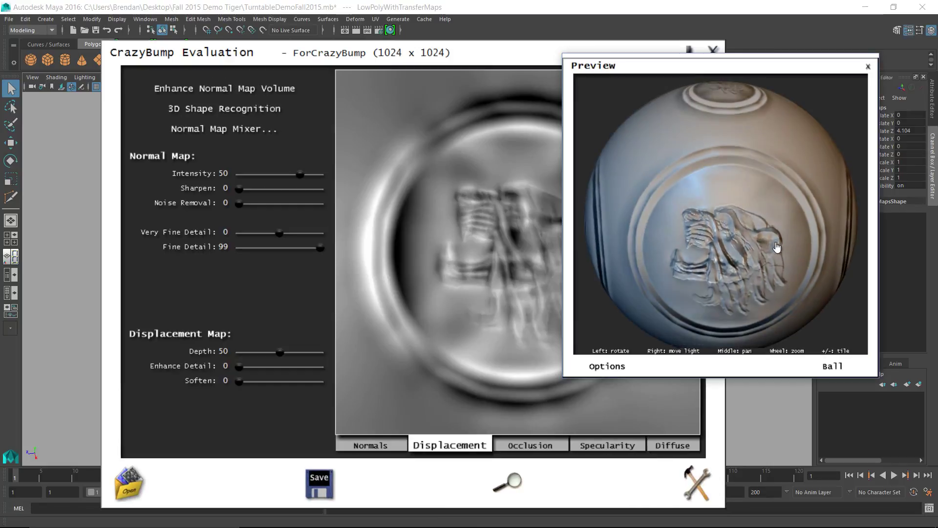
pyautogui.moveTo(729, 269); pyautogui.dragTo(711, 250)
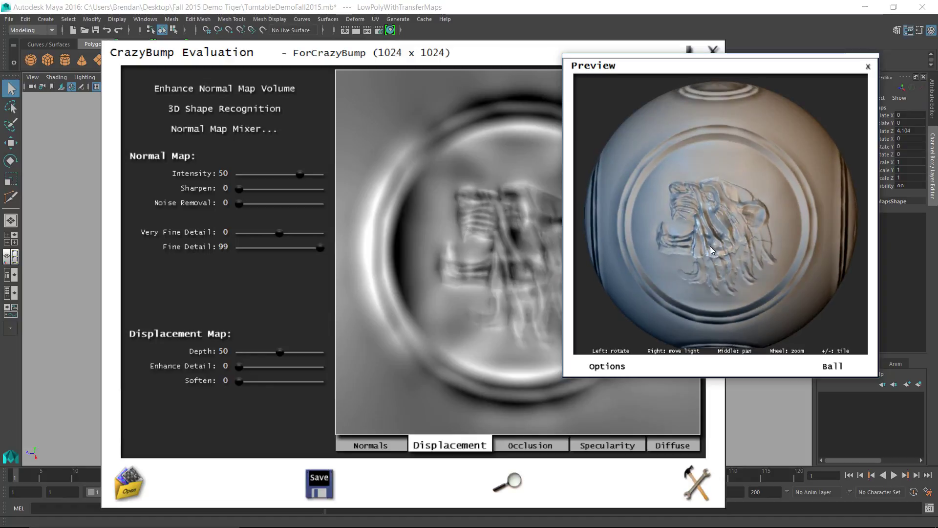
pyautogui.click(687, 468)
pyautogui.click(731, 510)
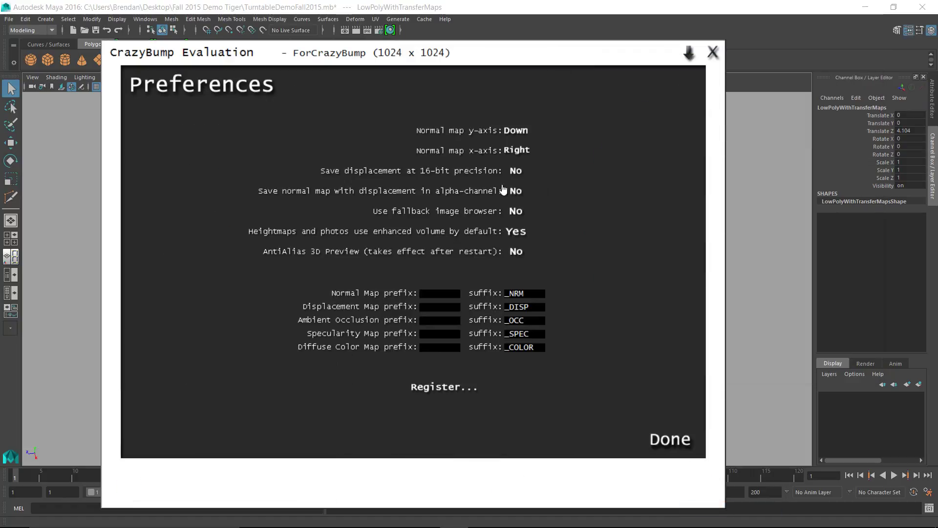
pyautogui.click(515, 131)
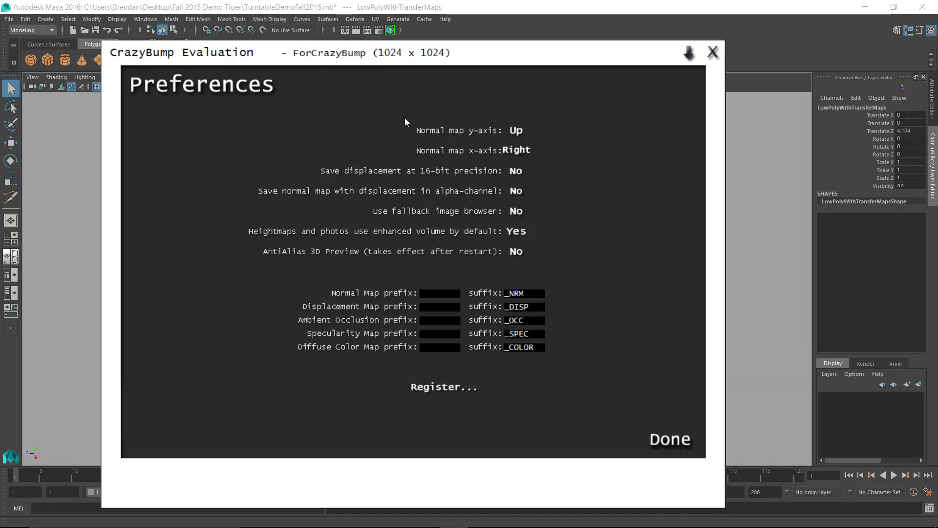
pyautogui.click(684, 435)
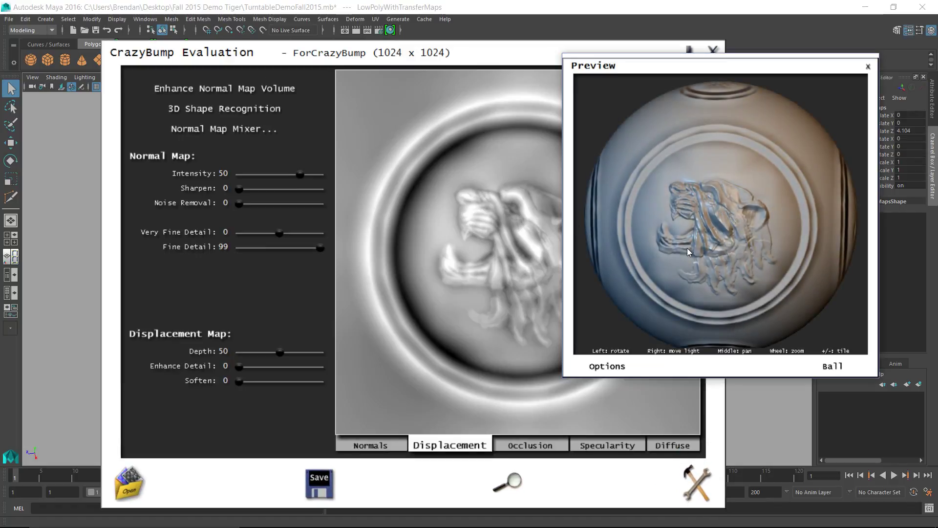
pyautogui.moveTo(687, 247); pyautogui.dragTo(585, 195)
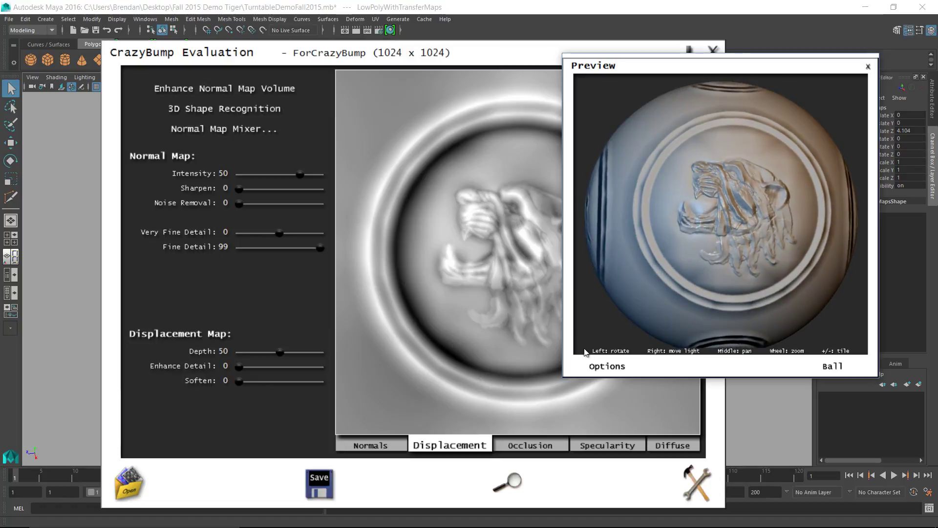
# Display the occlusion map with the preview moved aside, and set its Power to 0 and Enhance Detail to 95
pyautogui.click(511, 445)
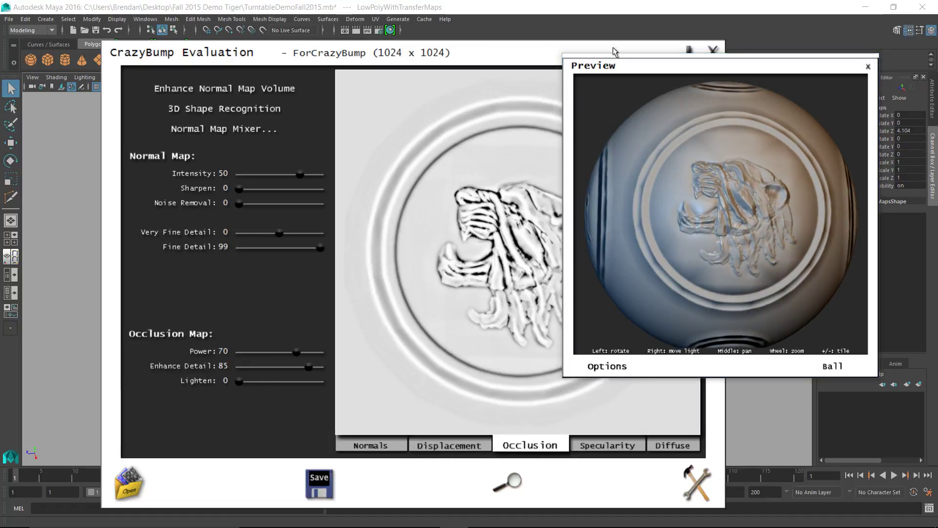
pyautogui.moveTo(632, 65); pyautogui.dragTo(699, 48)
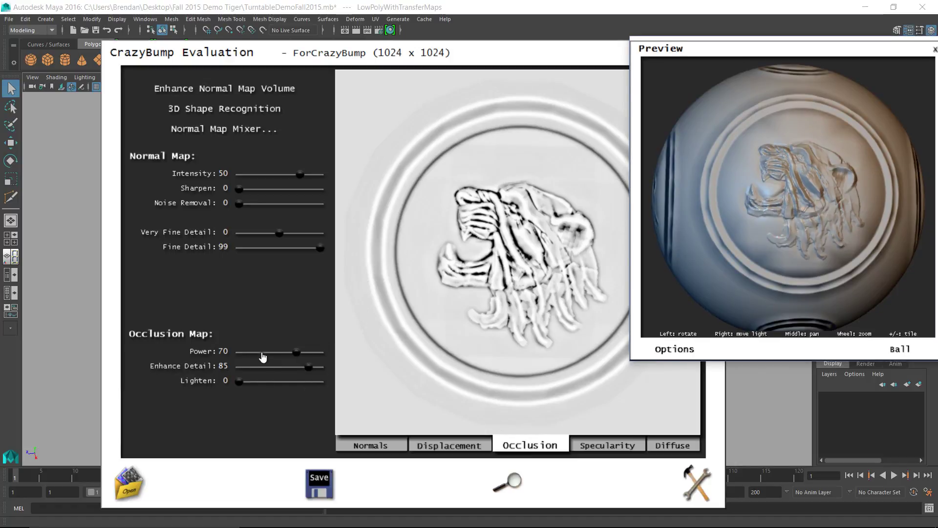
pyautogui.moveTo(296, 351); pyautogui.dragTo(238, 352)
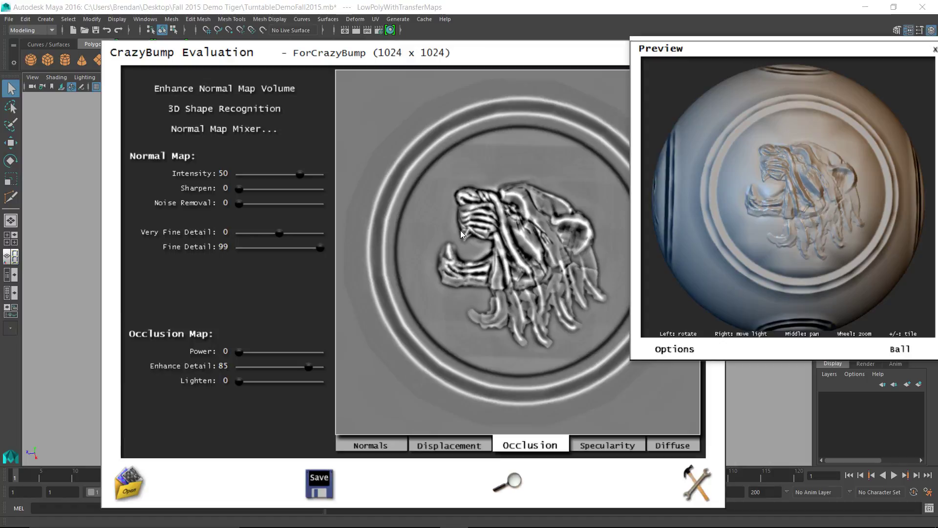
pyautogui.moveTo(310, 369); pyautogui.dragTo(318, 370)
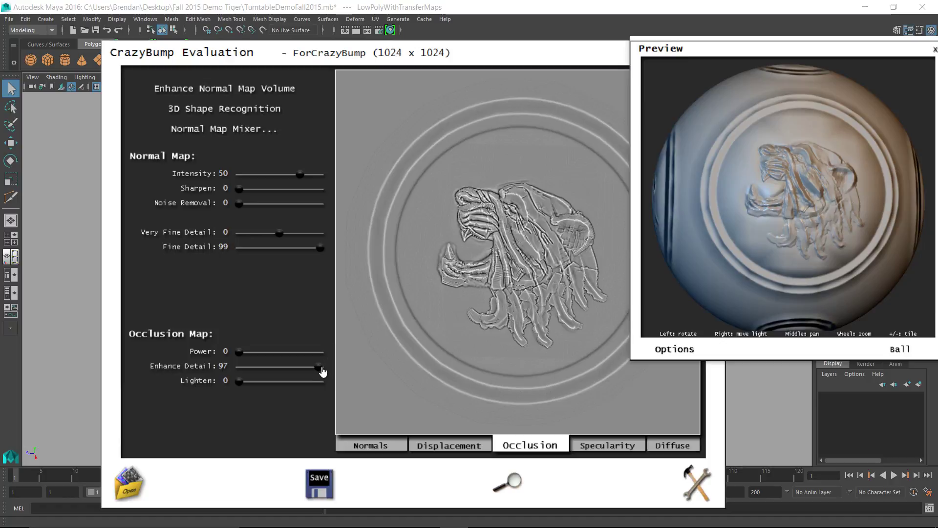
pyautogui.moveTo(318, 368)
pyautogui.mouseDown()
pyautogui.moveTo(266, 373)
pyautogui.moveTo(318, 371)
pyautogui.mouseUp()
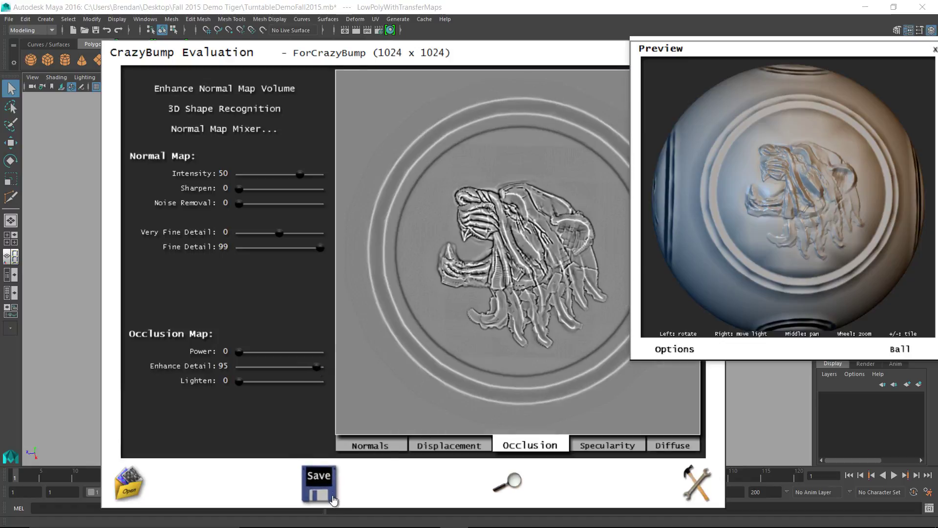
# Review the file format and PNG compression options for saving the occlusion map, and leave without saving
pyautogui.click(319, 483)
pyautogui.click(358, 485)
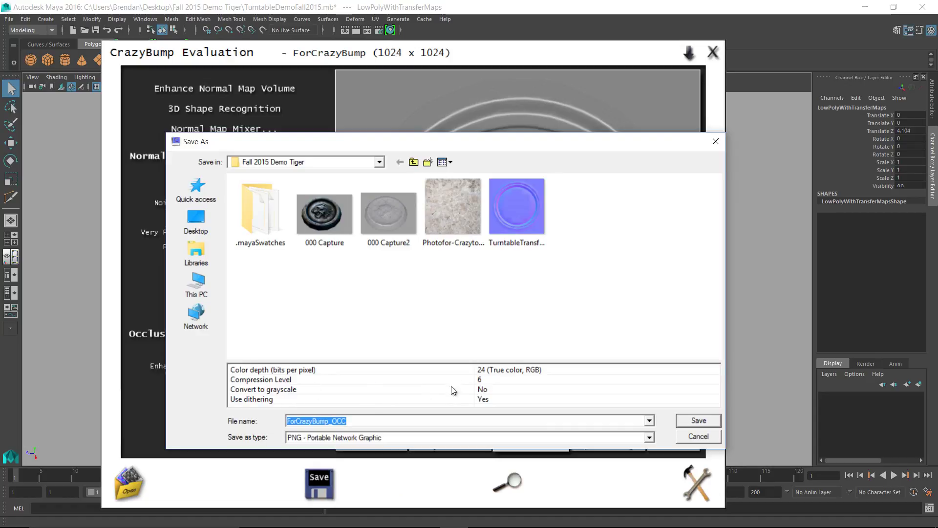
pyautogui.click(587, 379)
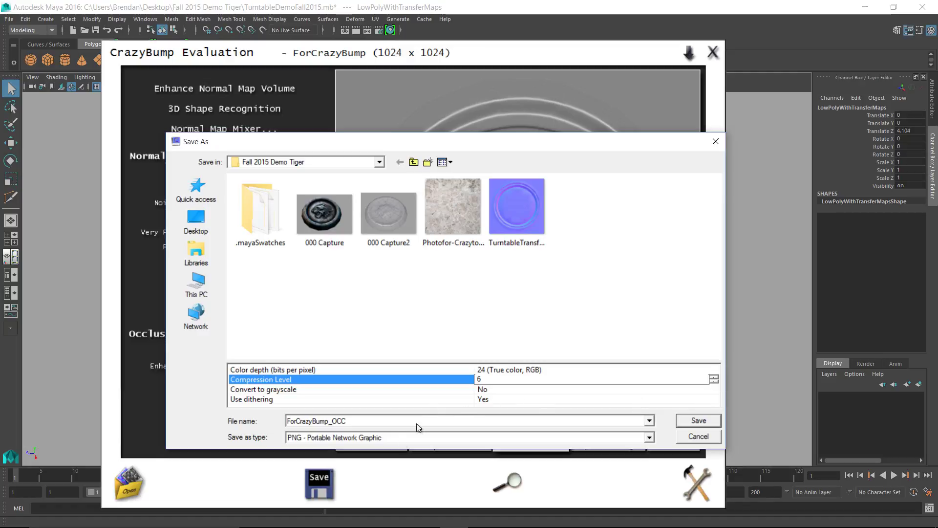
pyautogui.click(398, 438)
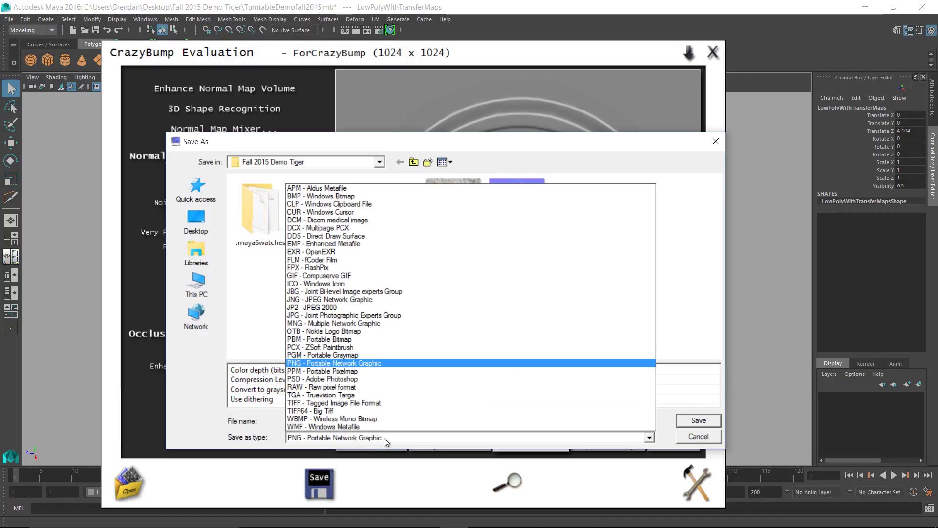
pyautogui.click(313, 354)
pyautogui.click(293, 437)
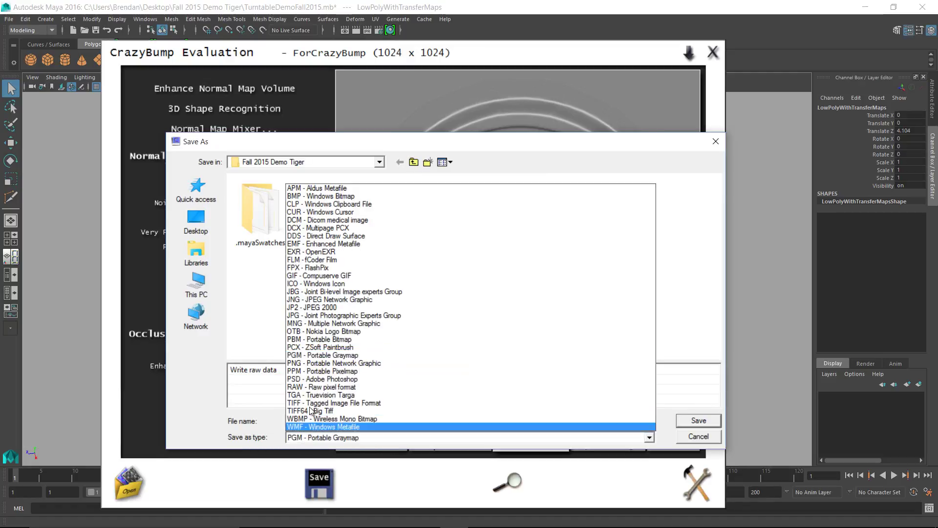
pyautogui.click(327, 356)
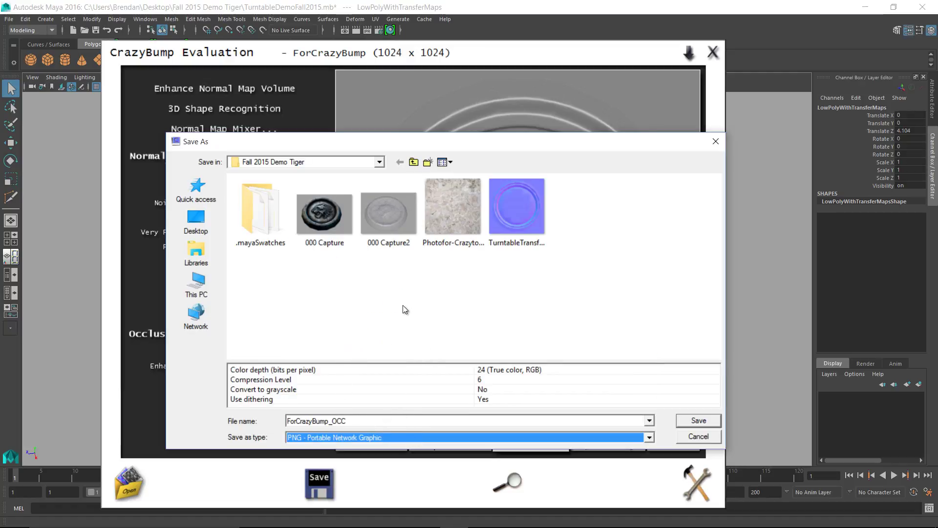
pyautogui.click(482, 379)
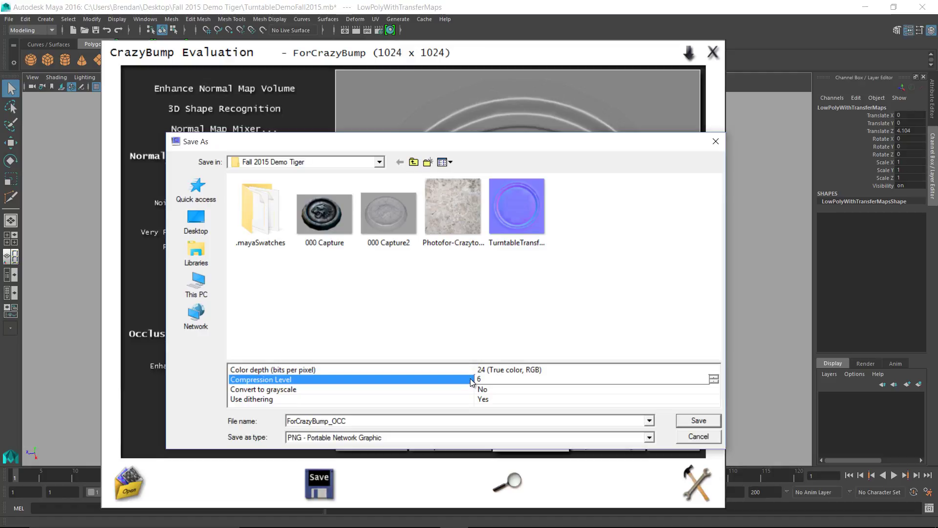
pyautogui.click(695, 438)
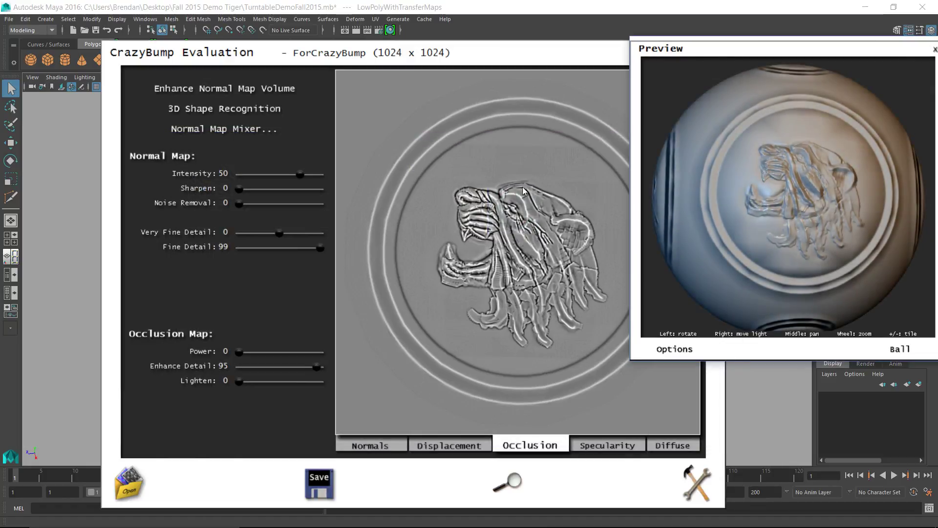
# Lower the occlusion map's Enhance Detail to compare broader shading, and settle on a value of 71
pyautogui.moveTo(266, 367); pyautogui.dragTo(280, 370)
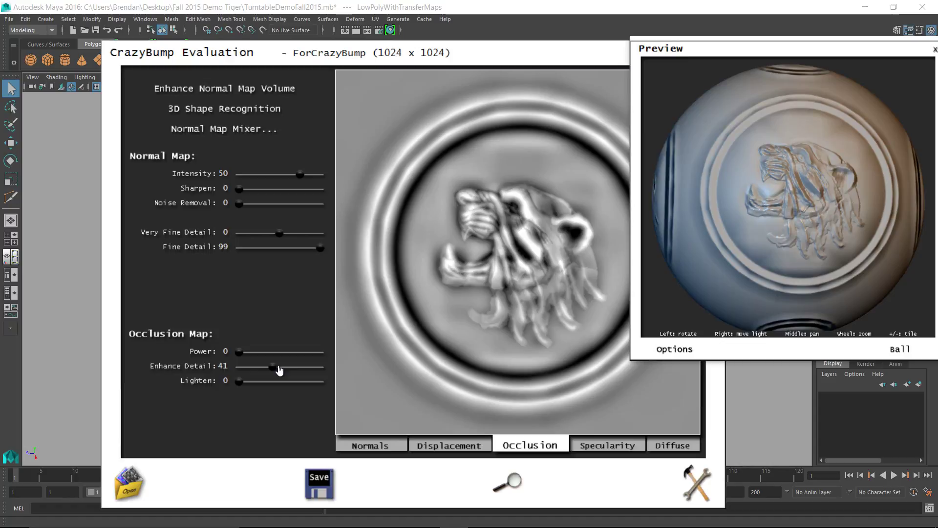
pyautogui.moveTo(274, 371); pyautogui.dragTo(275, 371)
pyautogui.click(297, 369)
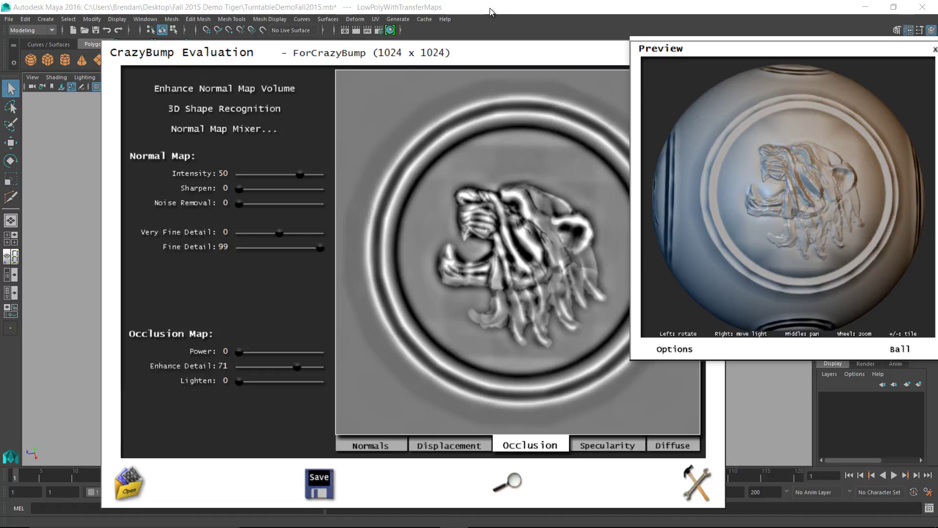
# Switch to Photoshop, show and expand the Shadows (AO) group, and hide its Photoshop Adjustments subgroup
pyautogui.hotkey('alt', 'Tab')
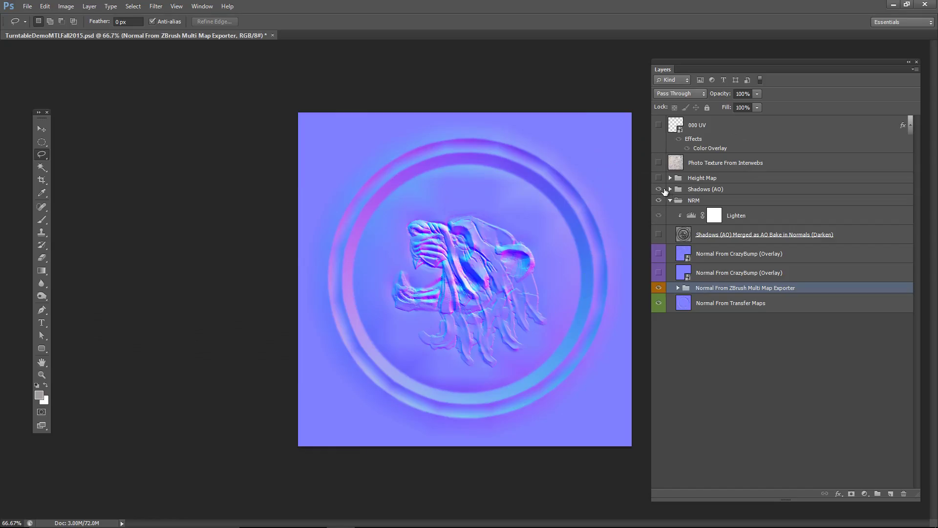
pyautogui.click(659, 190)
pyautogui.click(670, 189)
pyautogui.click(658, 201)
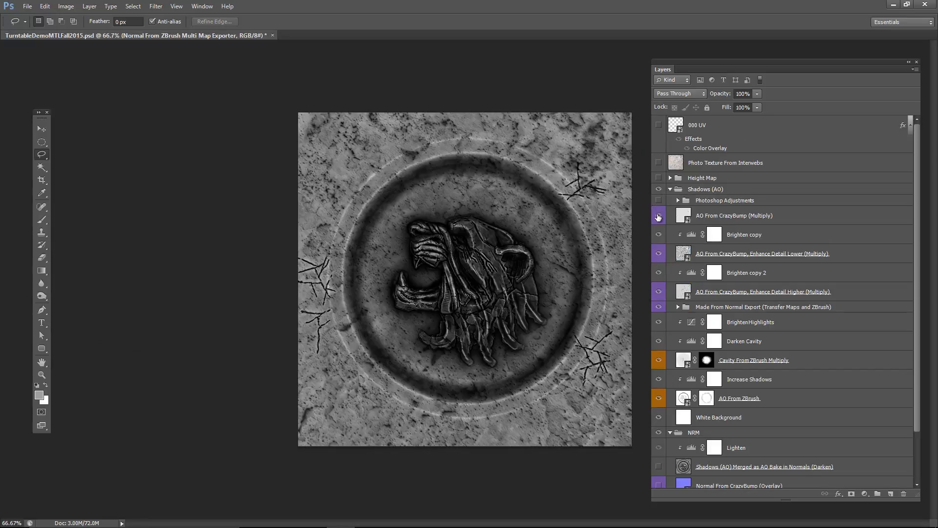
# Hide the three AO From CrazyBump layers and the Made From Normal Export (Transfer Maps and ZBrush) group
pyautogui.click(658, 215)
pyautogui.click(658, 253)
pyautogui.click(659, 292)
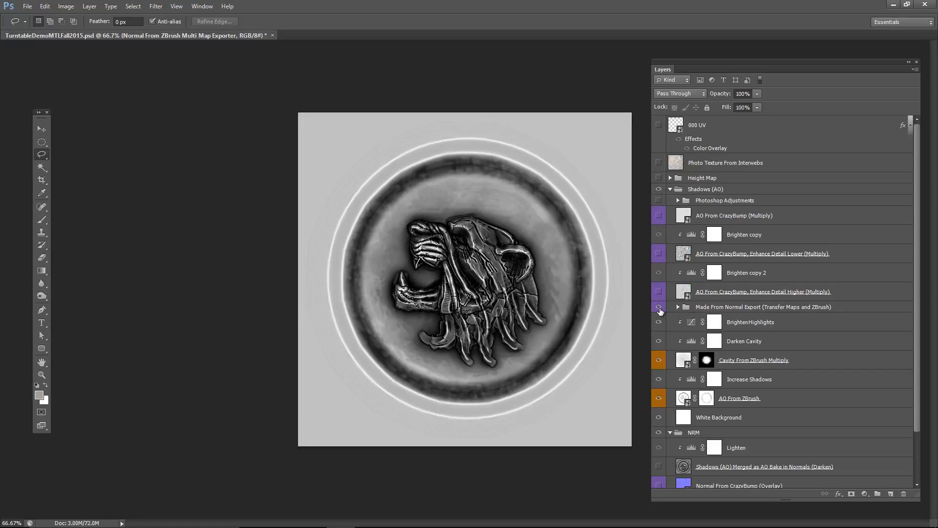
pyautogui.click(658, 307)
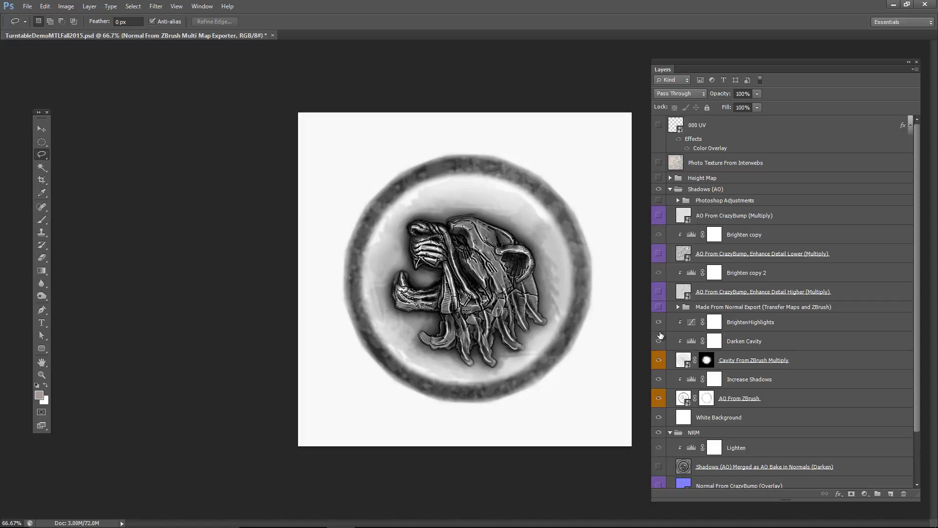
# Hide the Cavity From ZBrush Multiply and AO From ZBrush layers down to the White Background, and collapse the NRM group
pyautogui.click(659, 360)
pyautogui.click(659, 398)
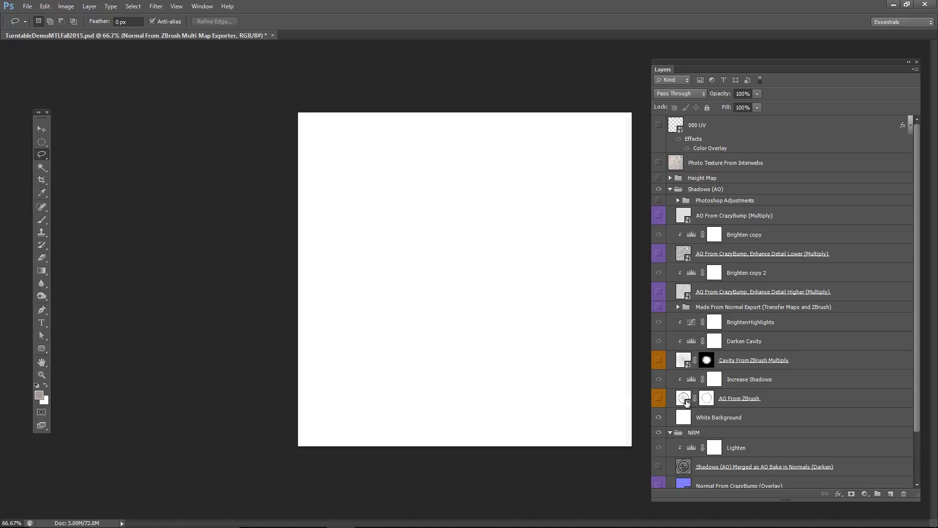
pyautogui.click(685, 423)
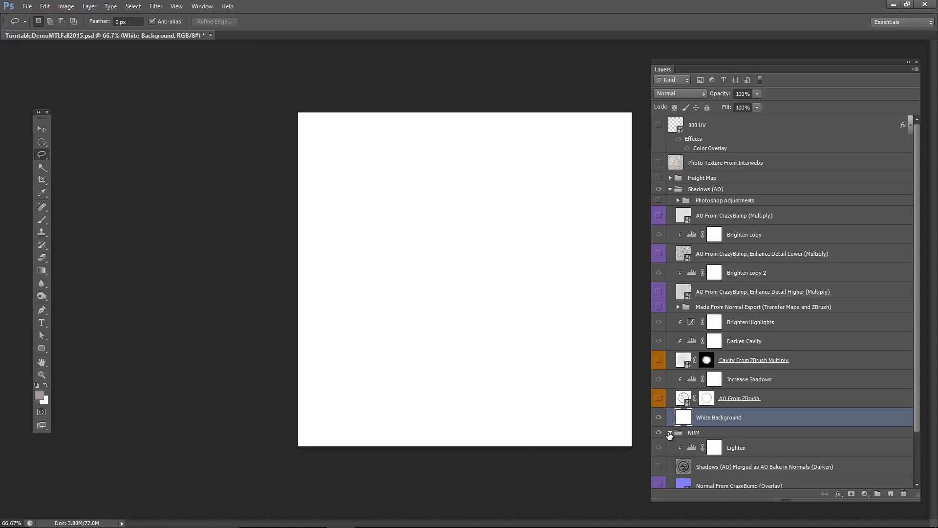
pyautogui.click(670, 433)
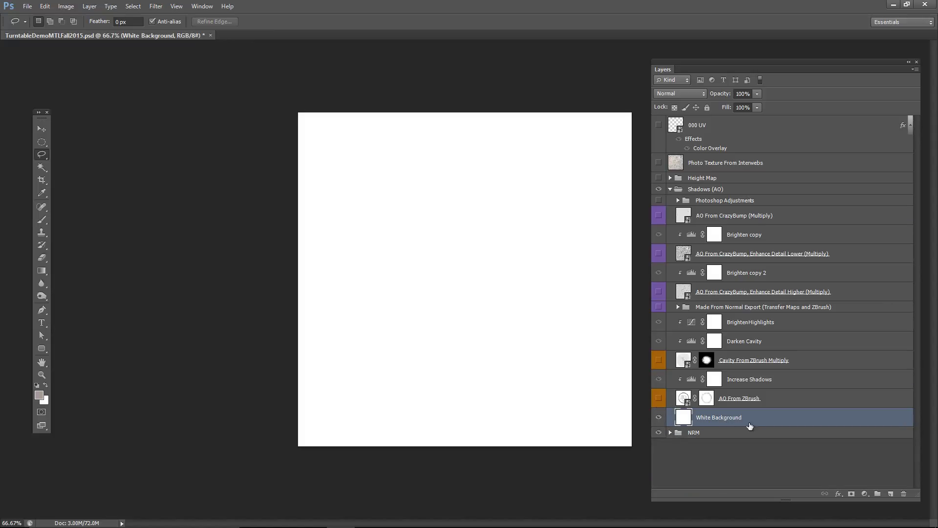
# Show the AO From ZBrush layer and compare it with its layer mask disabled and re-enabled
pyautogui.click(658, 398)
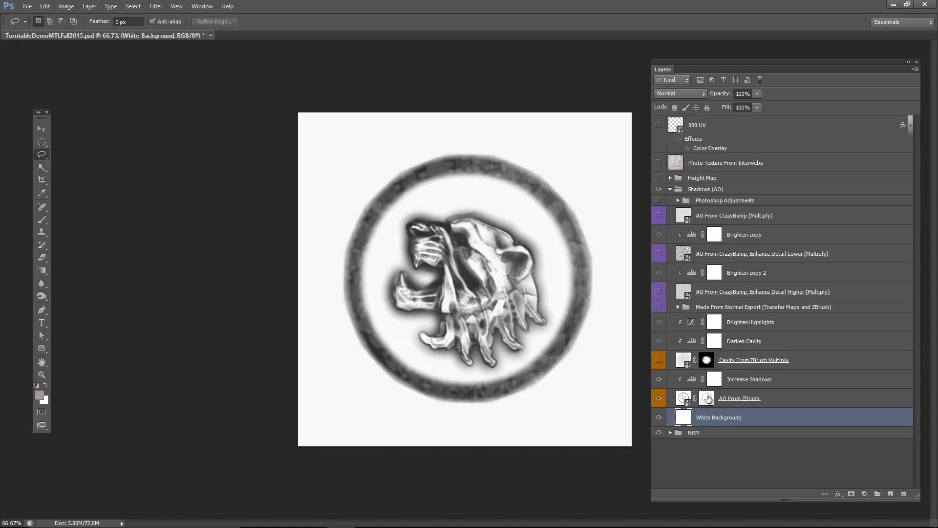
pyautogui.keyDown('shift'); pyautogui.click(707, 398); pyautogui.keyUp('shift')
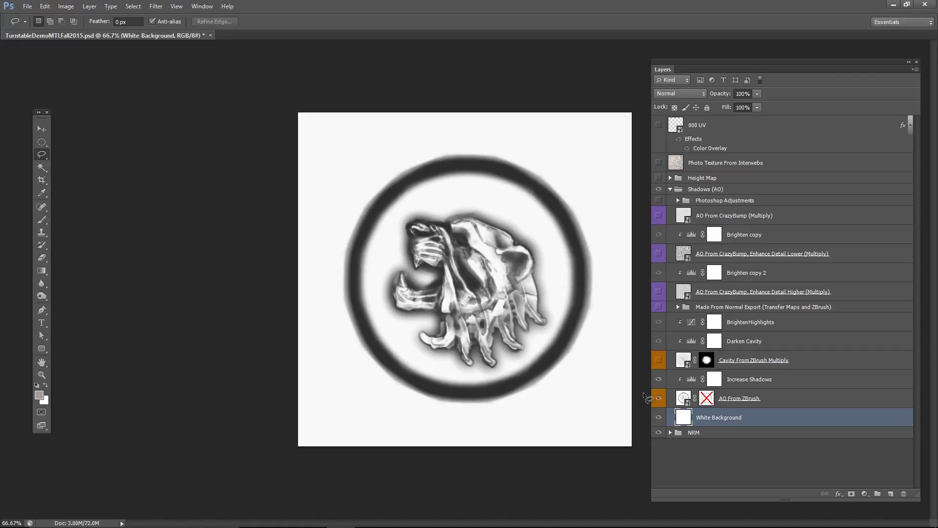
pyautogui.keyDown('shift'); pyautogui.click(703, 400); pyautogui.keyUp('shift')
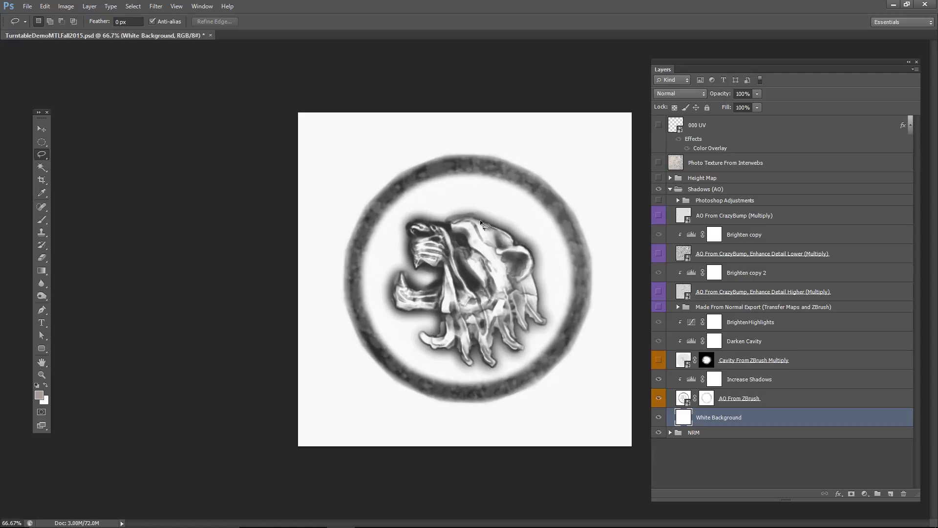
# Compare the ZBrush AO with the Increase Shadows adjustment off and on, and open that adjustment's Levels properties
pyautogui.click(713, 379)
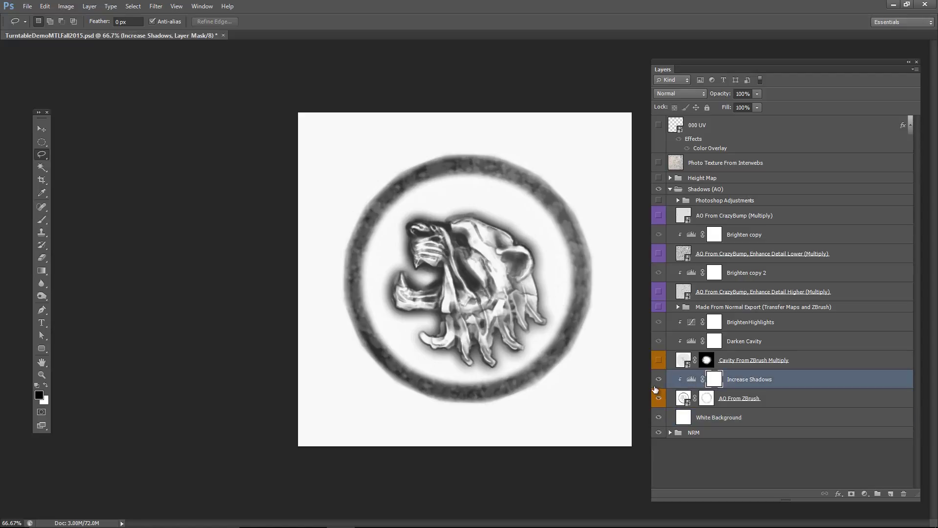
pyautogui.click(658, 380)
pyautogui.click(659, 379)
pyautogui.doubleClick(692, 382)
pyautogui.moveTo(184, 181); pyautogui.dragTo(207, 131)
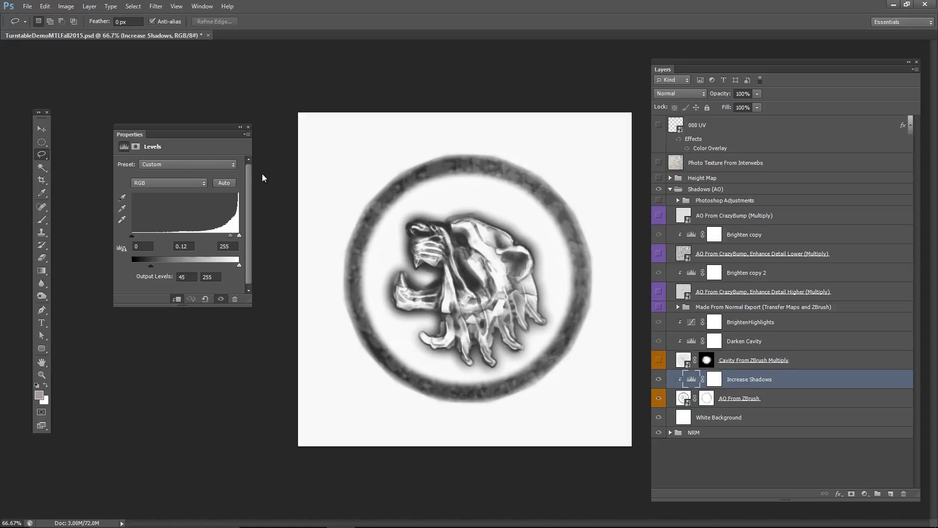
# Try a Levels midtone value of 0.15 on the Increase Shadows adjustment and undo it
pyautogui.moveTo(230, 236)
pyautogui.mouseDown()
pyautogui.moveTo(204, 234)
pyautogui.moveTo(228, 236)
pyautogui.mouseUp()
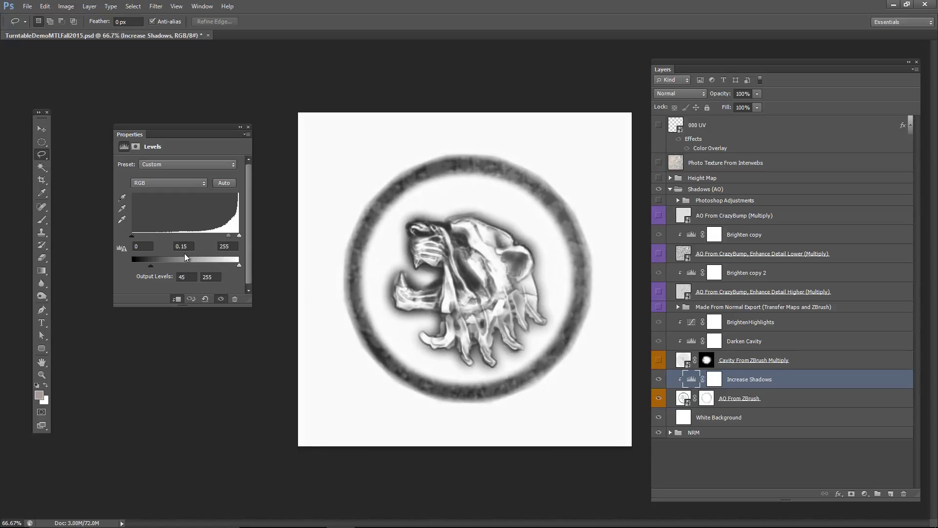
pyautogui.hotkey('ctrl', 'z')
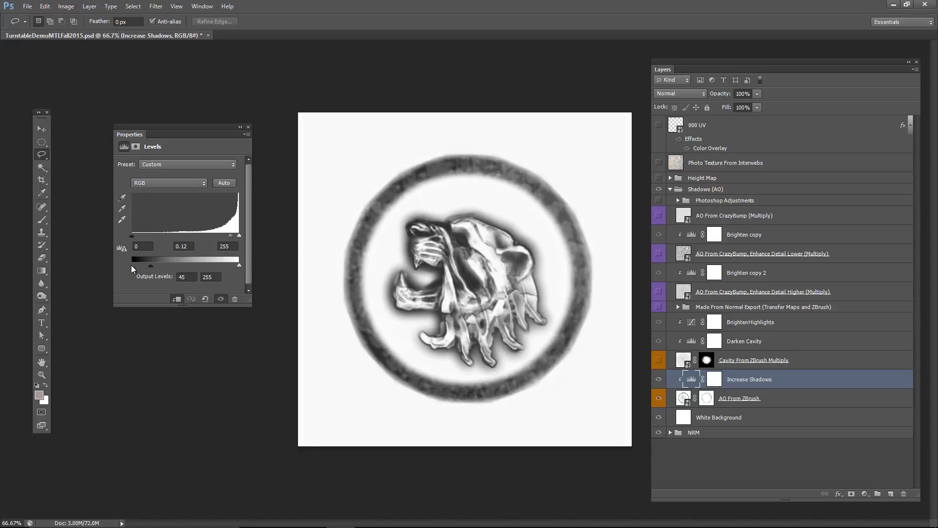
# Try a black output level of 66 on the Increase Shadows Levels adjustment and undo it
pyautogui.moveTo(139, 264); pyautogui.dragTo(160, 268)
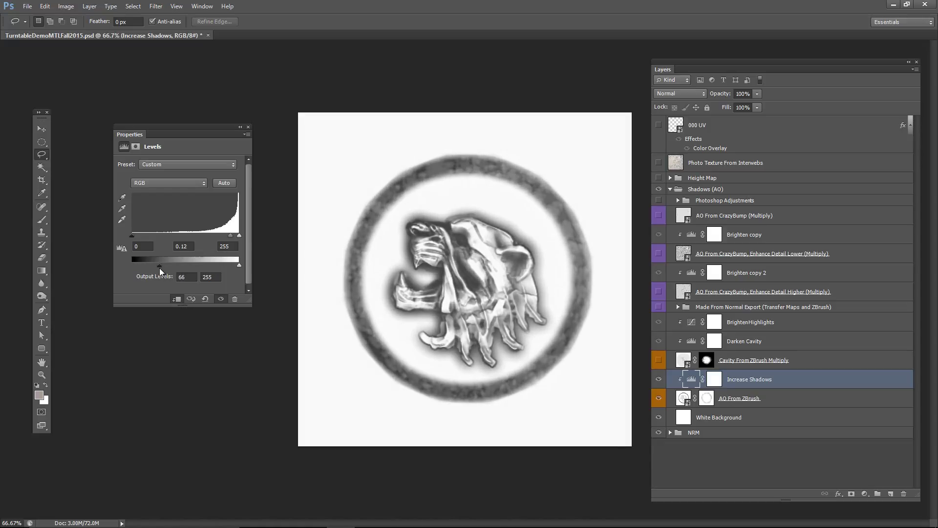
pyautogui.hotkey('ctrl', 'z')
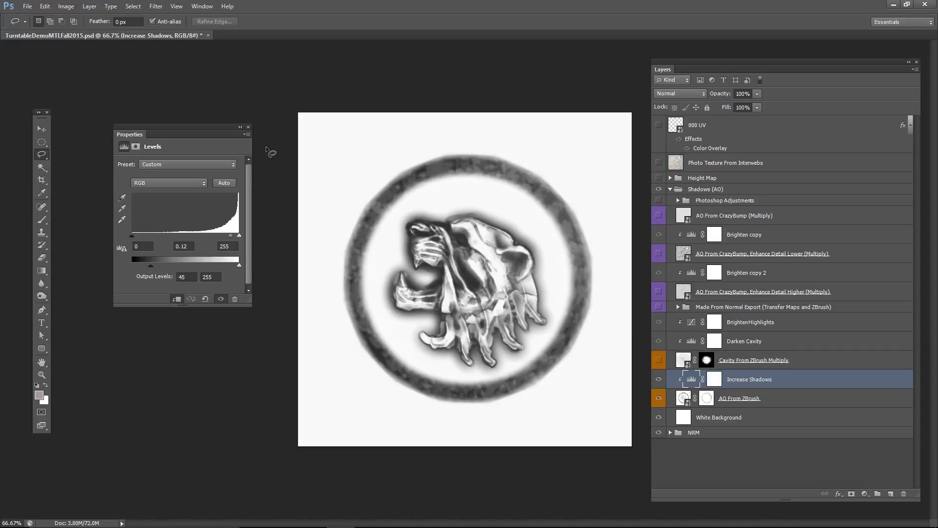
# Select the Cavity From ZBrush Multiply layer and make it visible over the ZBrush AO
pyautogui.click(733, 337)
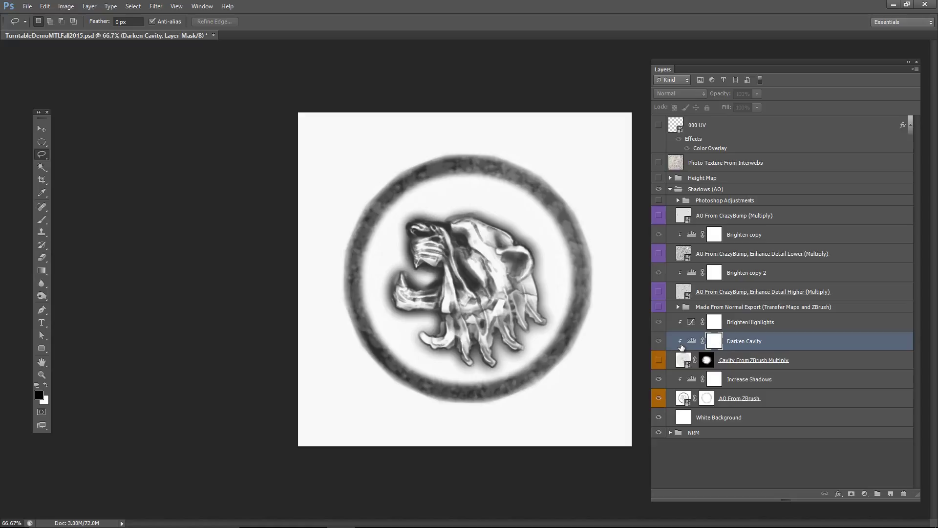
pyautogui.click(745, 401)
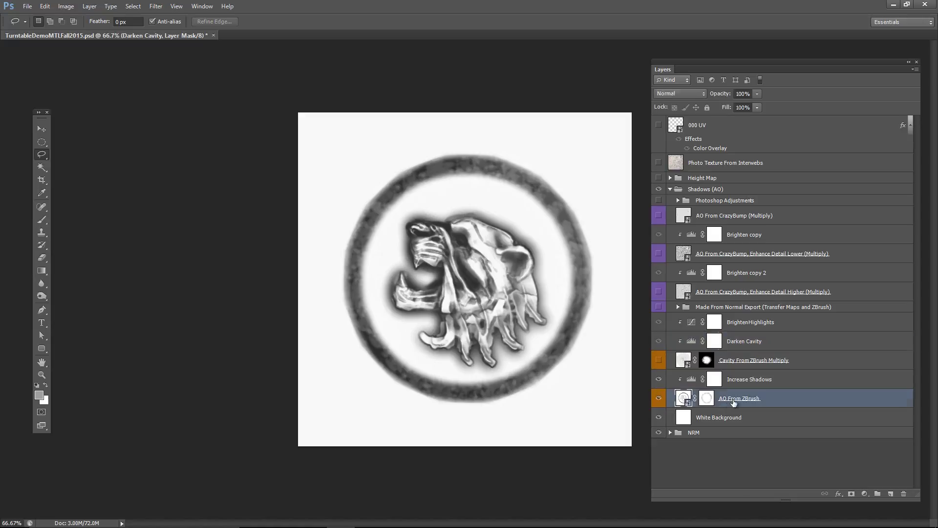
pyautogui.click(743, 364)
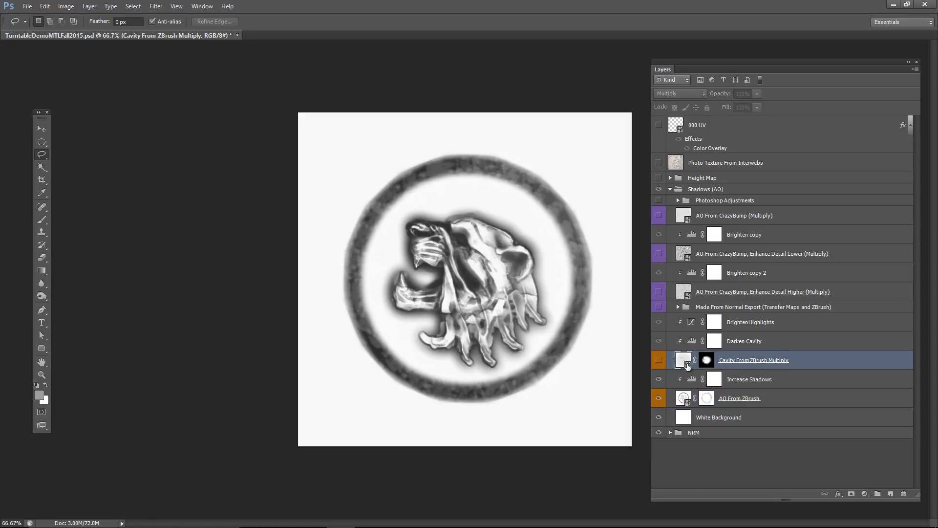
pyautogui.click(658, 360)
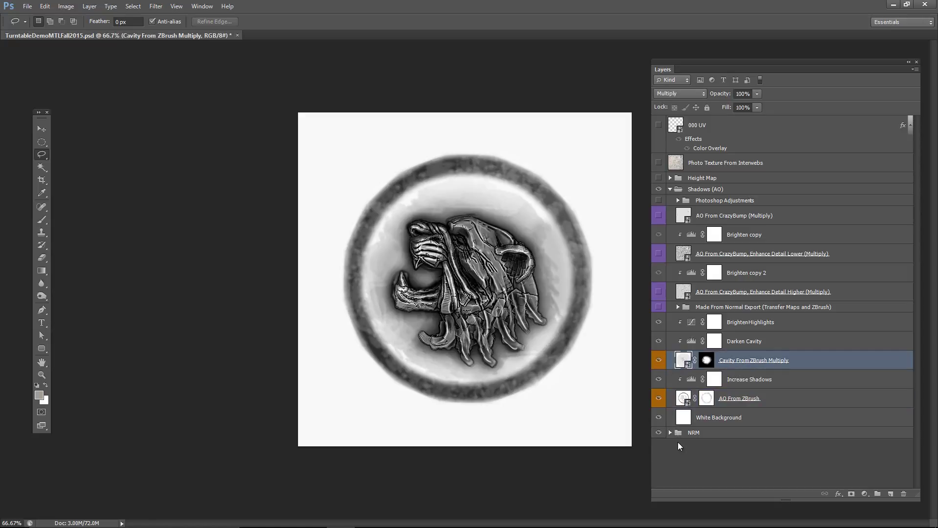
# Expand the NRM group to view its layers and collapse it again
pyautogui.click(714, 433)
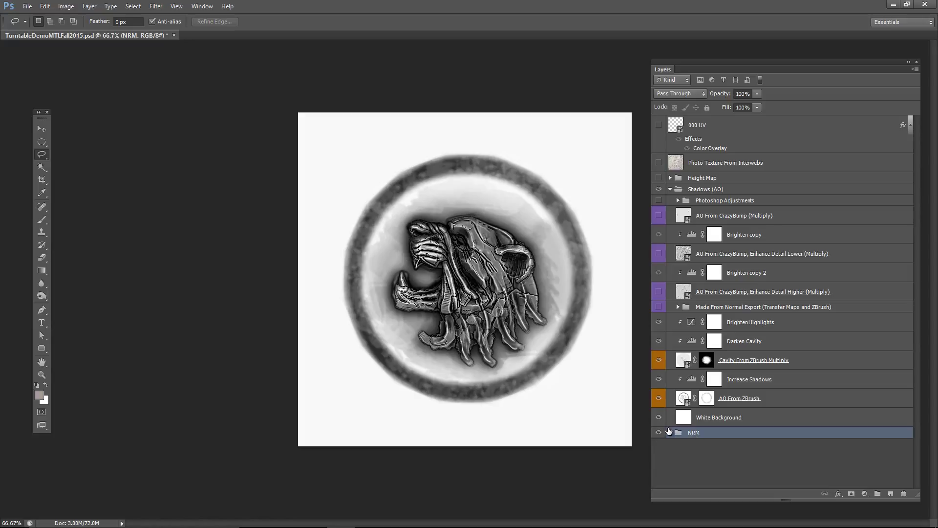
pyautogui.click(670, 432)
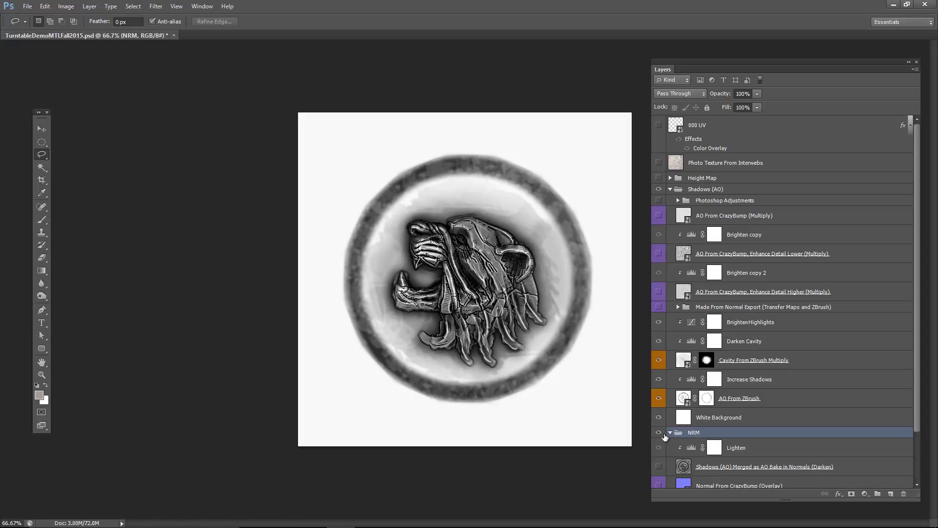
pyautogui.click(670, 432)
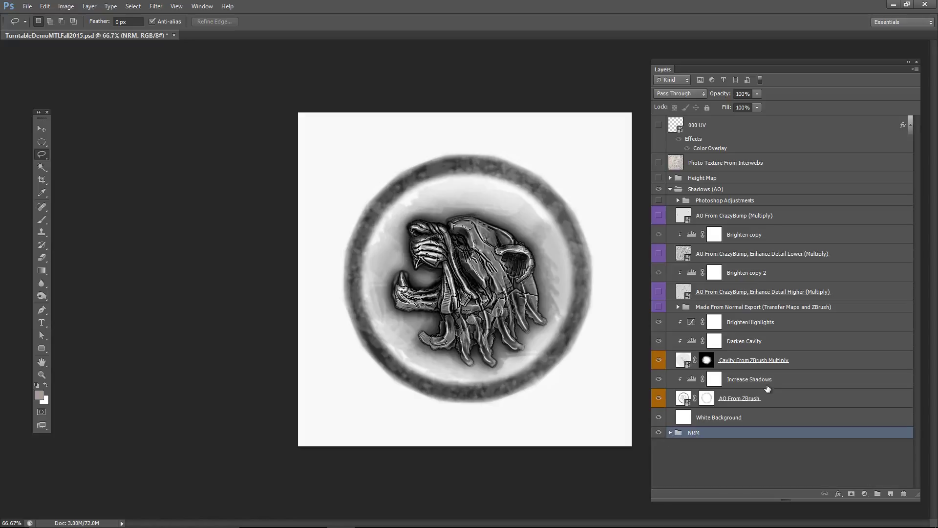
# Check that the Cavity From ZBrush Multiply layer blends as Multiply and compare the image with the layer hidden and shown
pyautogui.click(784, 361)
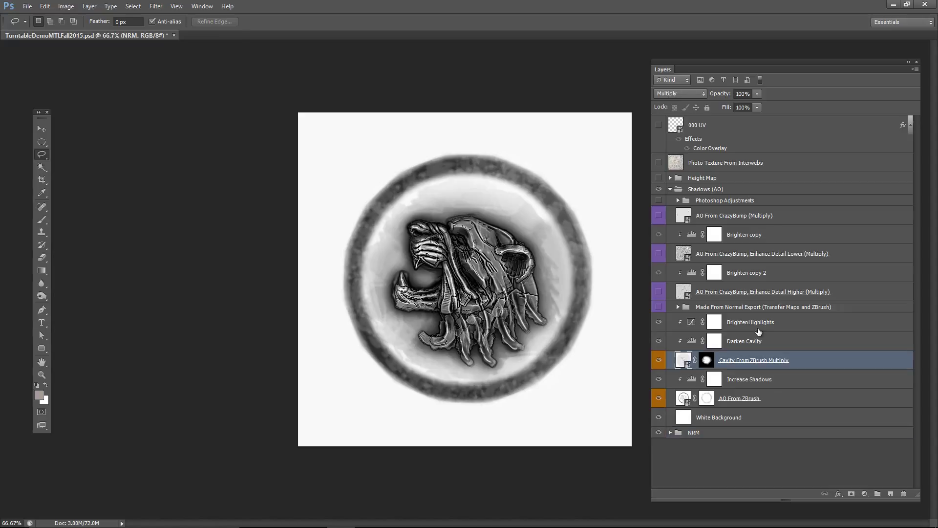
pyautogui.click(675, 94)
pyautogui.click(673, 145)
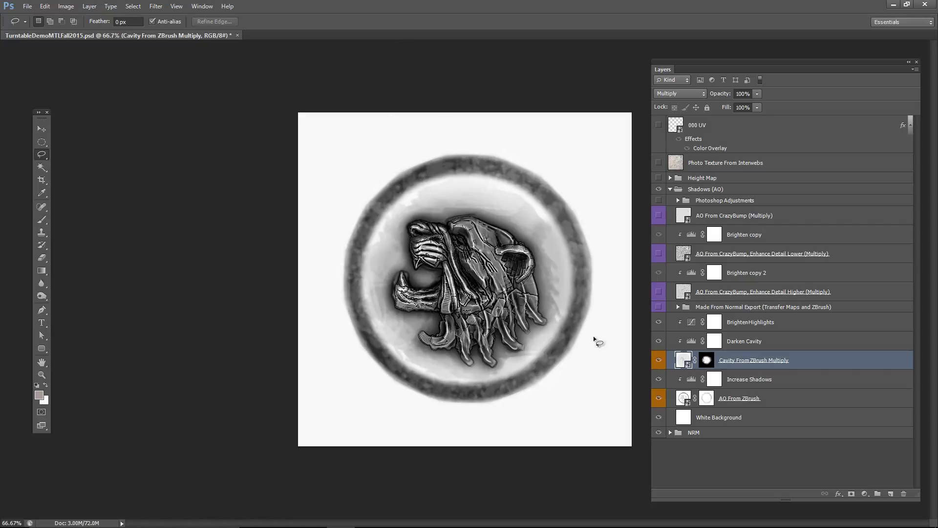
pyautogui.click(659, 360)
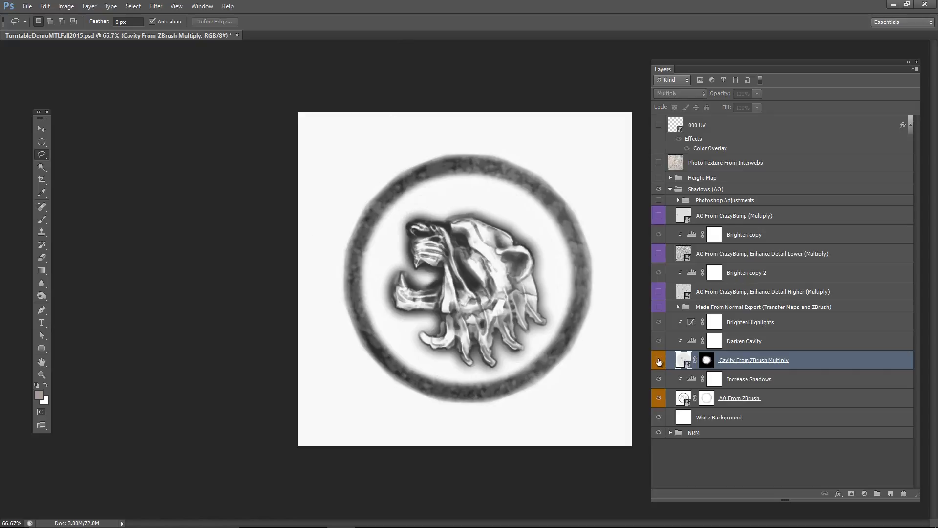
pyautogui.click(659, 360)
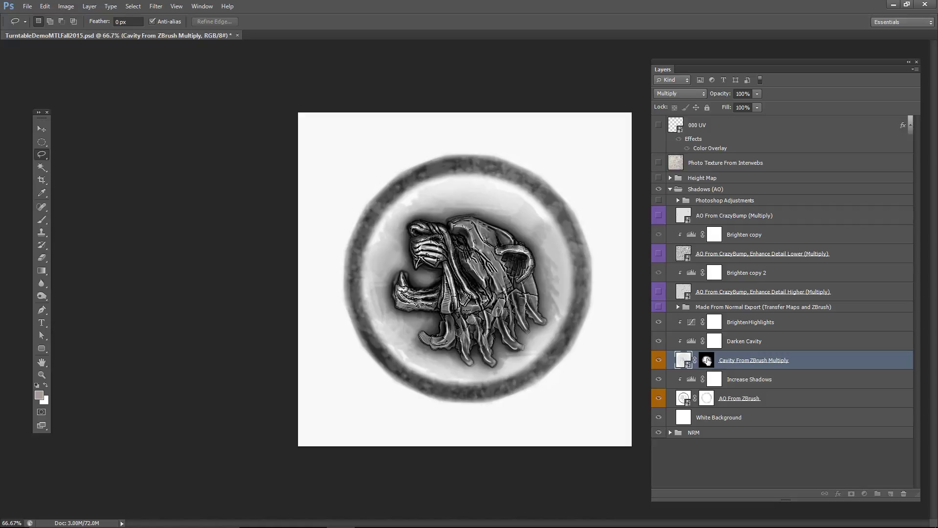
# Disable the cavity layer's mask, hide Darken Cavity and BrightenHighlights, and view the raw cavity map with AO From ZBrush off and on
pyautogui.keyDown('shift'); pyautogui.click(707, 361); pyautogui.keyUp('shift')
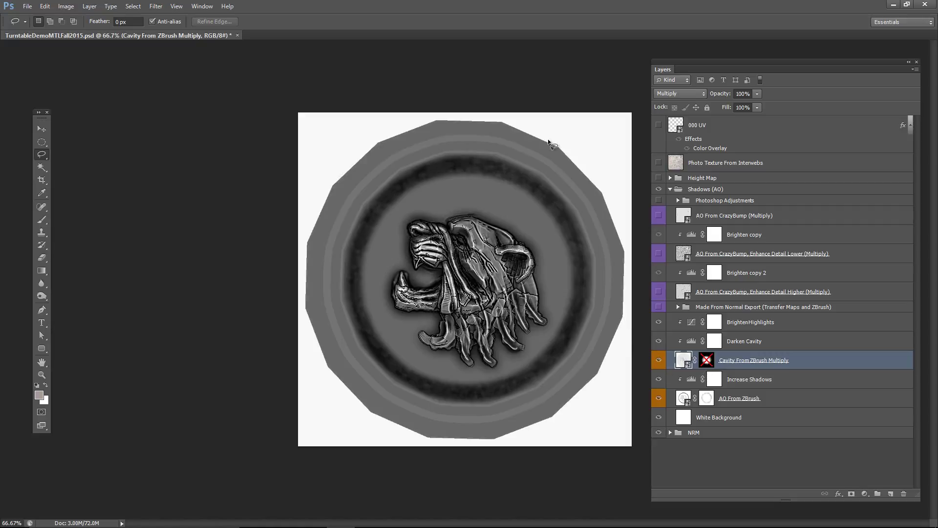
pyautogui.click(659, 336)
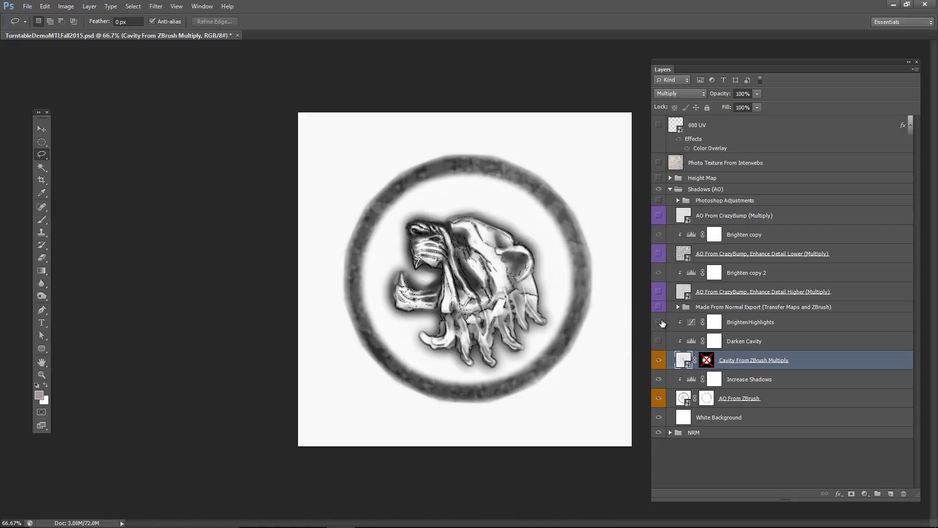
pyautogui.click(659, 324)
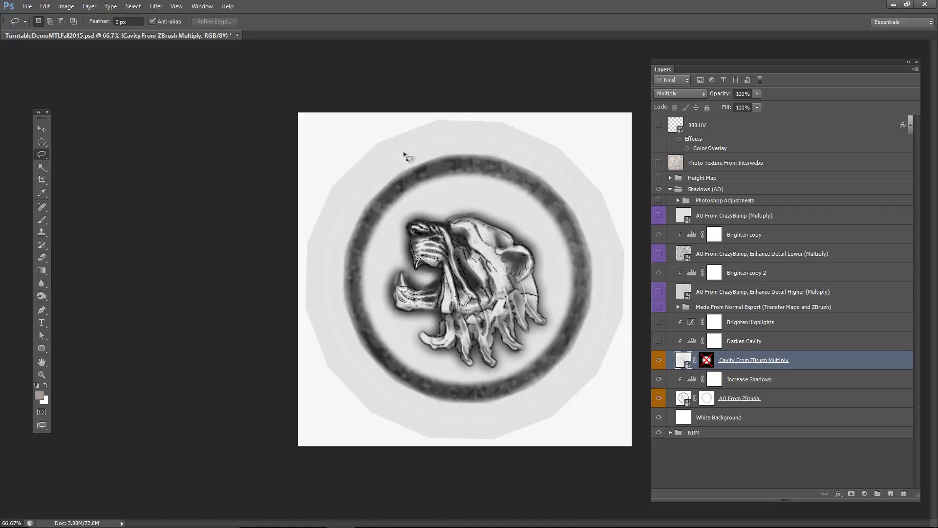
pyautogui.click(658, 398)
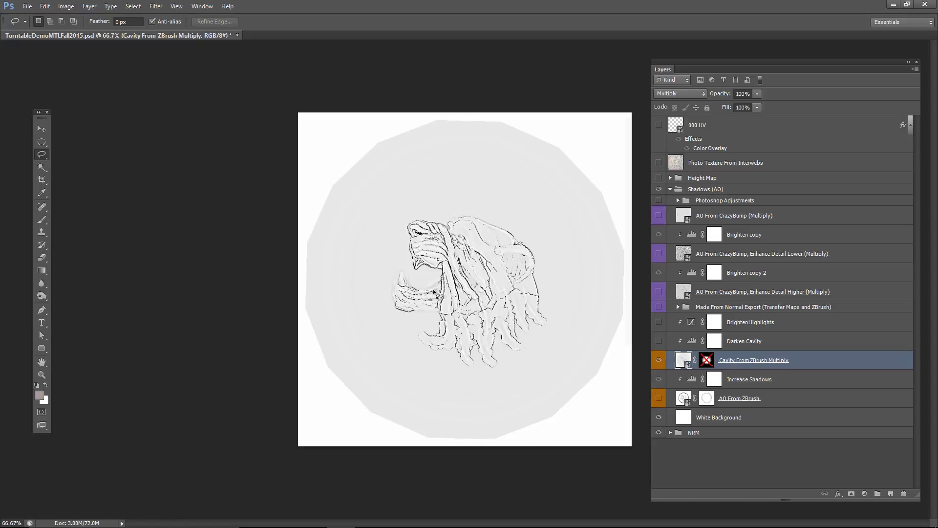
pyautogui.click(658, 398)
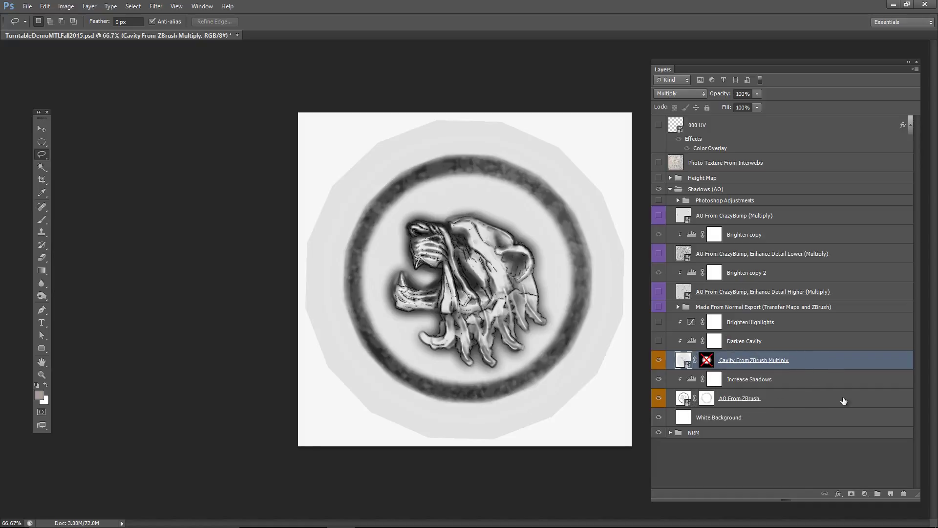
# Turn the Darken Cavity and BrightenHighlights adjustments back on and re-enable the cavity layer's mask
pyautogui.click(659, 340)
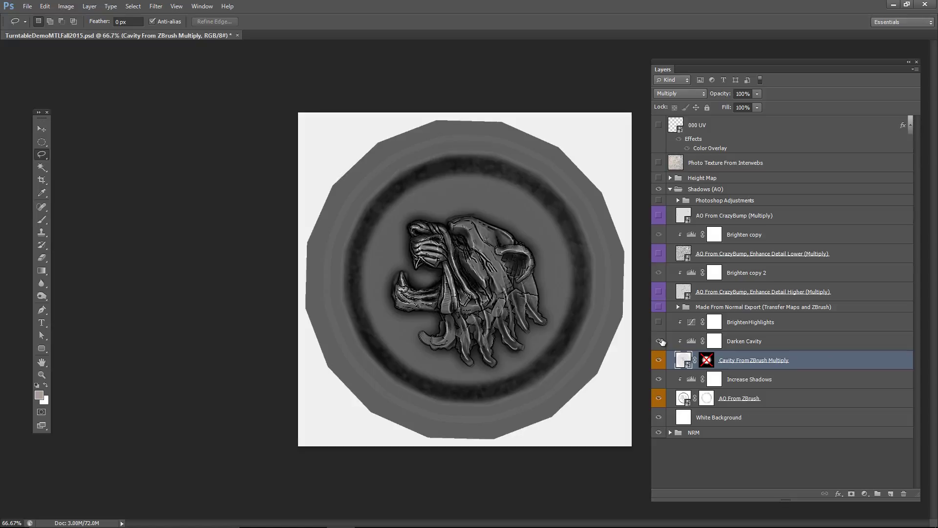
pyautogui.click(659, 340)
pyautogui.click(659, 341)
pyautogui.click(659, 322)
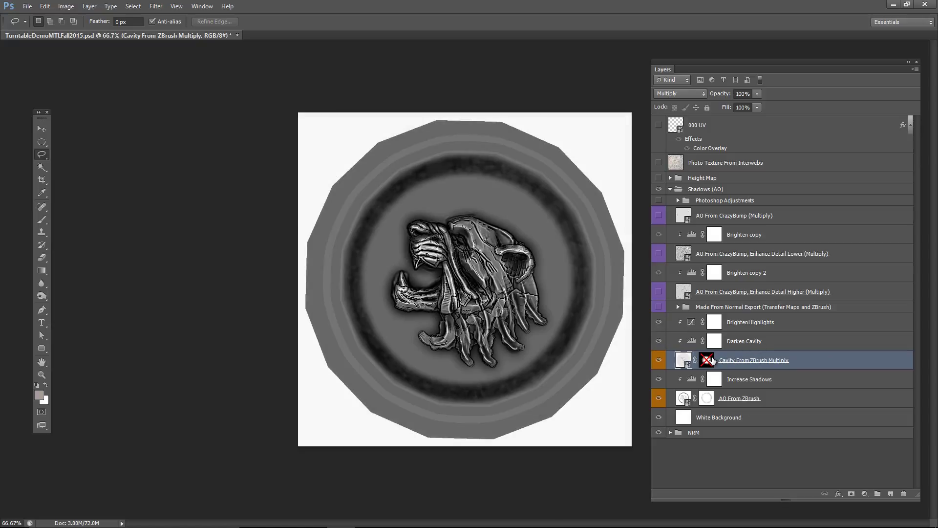
pyautogui.keyDown('shift'); pyautogui.click(713, 360); pyautogui.keyUp('shift')
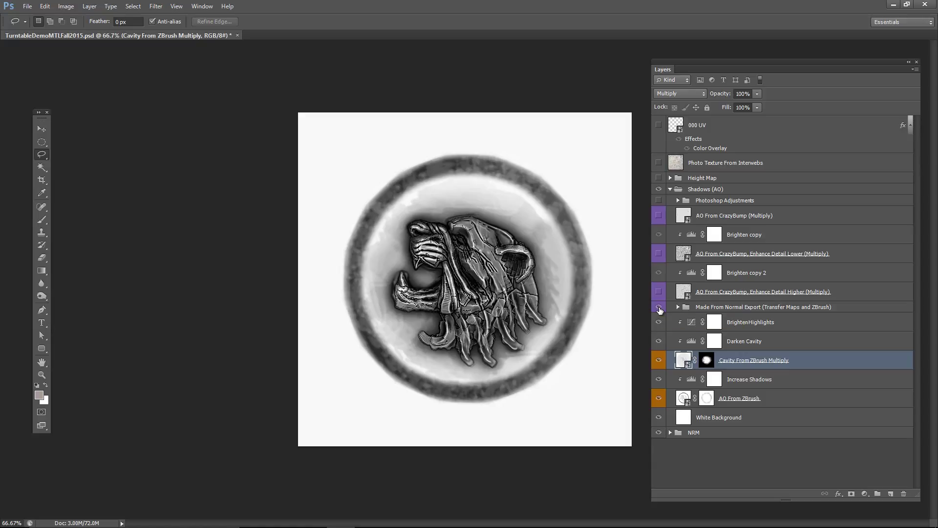
# Show the Made From Normal Export (Transfer Maps and ZBrush) group and expand it
pyautogui.click(658, 307)
pyautogui.click(659, 308)
pyautogui.click(659, 308)
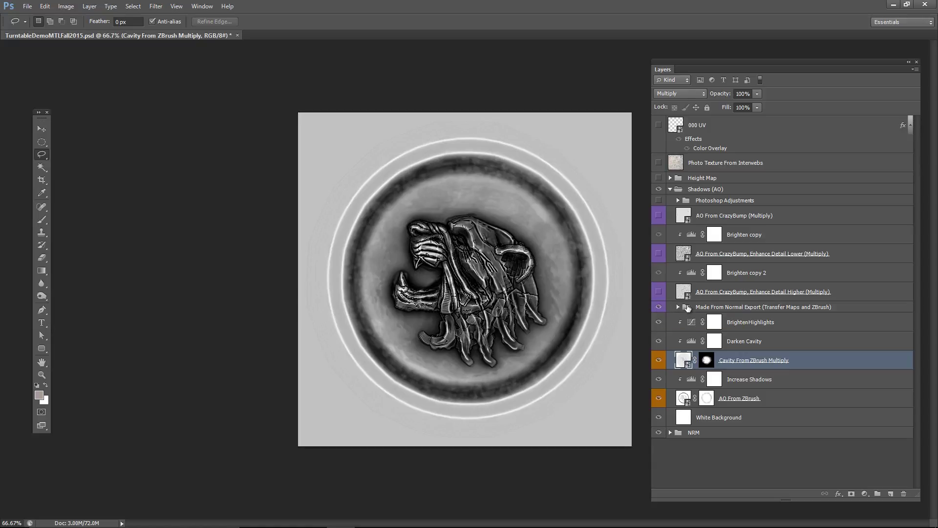
pyautogui.click(679, 307)
pyautogui.click(678, 307)
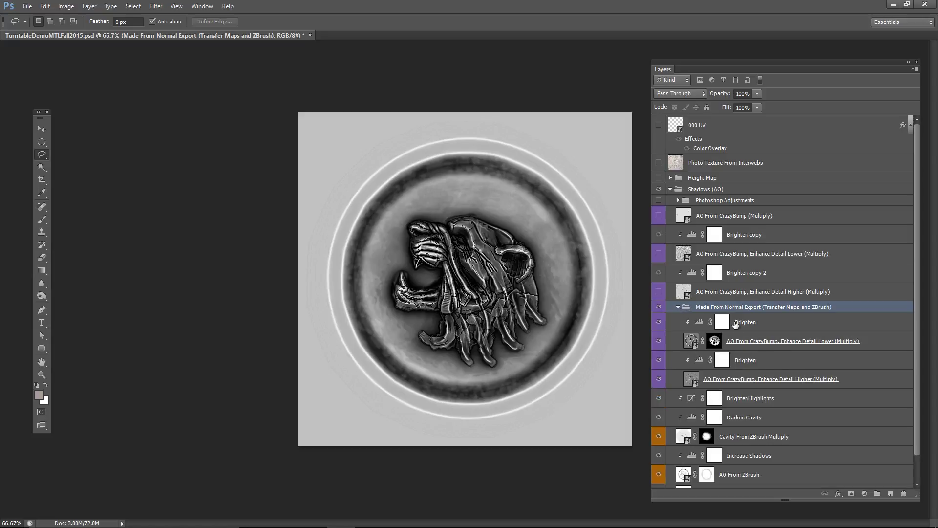
# Hide the group's Enhance Detail Lower layer and compare the Enhance Detail Higher layer with its Brighten adjustment on and off
pyautogui.click(736, 341)
pyautogui.click(736, 381)
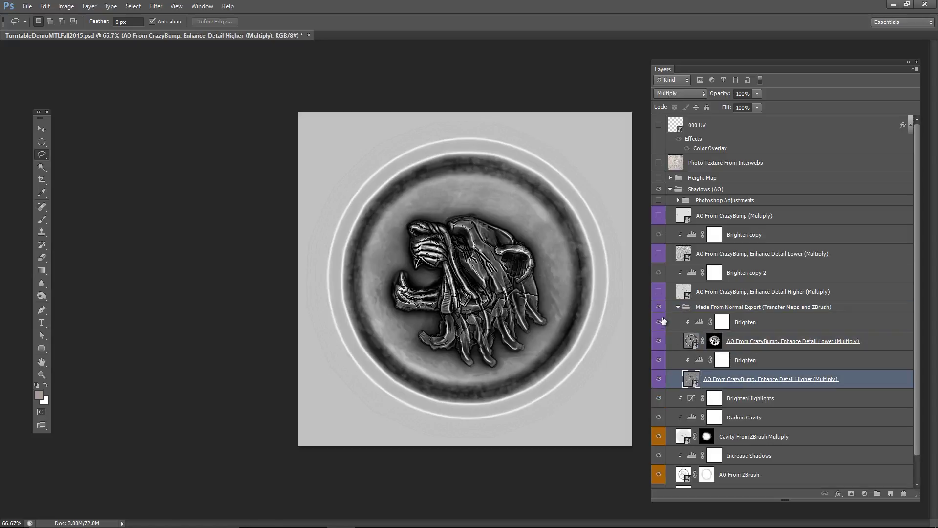
pyautogui.click(660, 308)
pyautogui.click(660, 308)
pyautogui.click(658, 380)
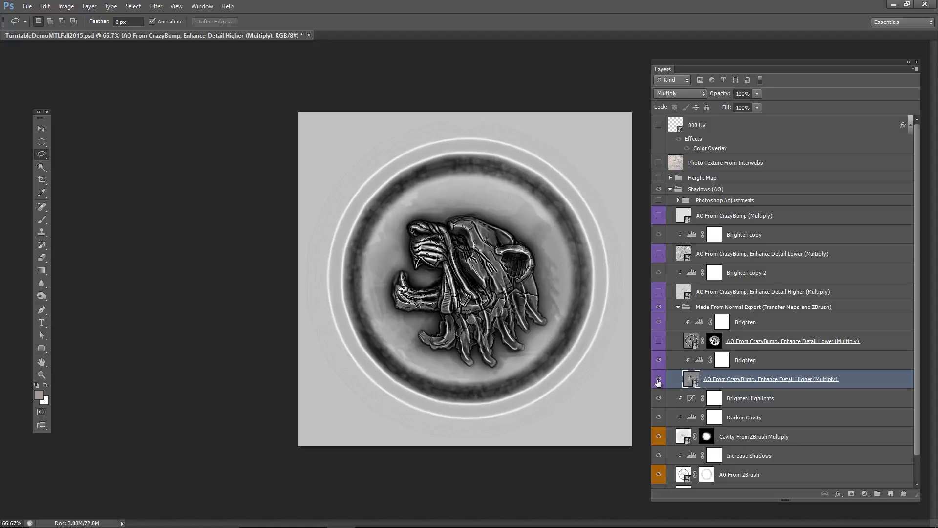
pyautogui.click(659, 361)
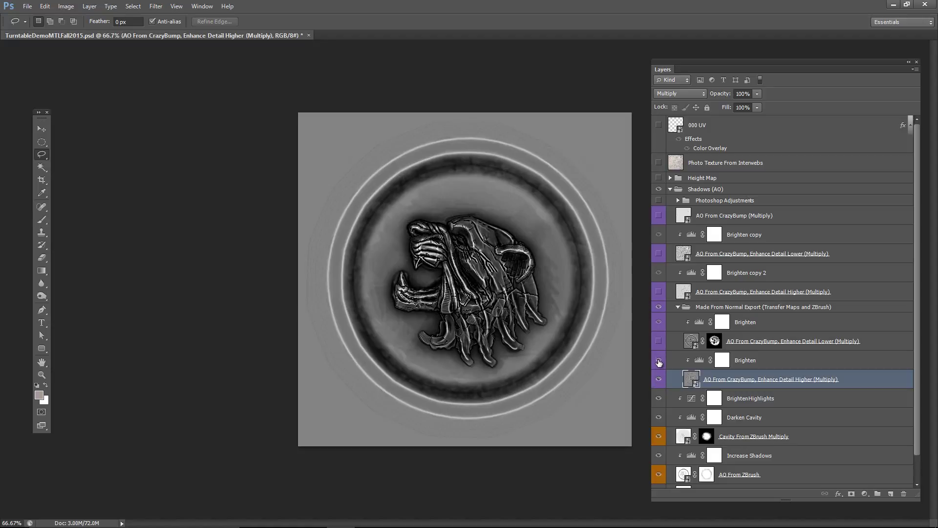
pyautogui.click(659, 361)
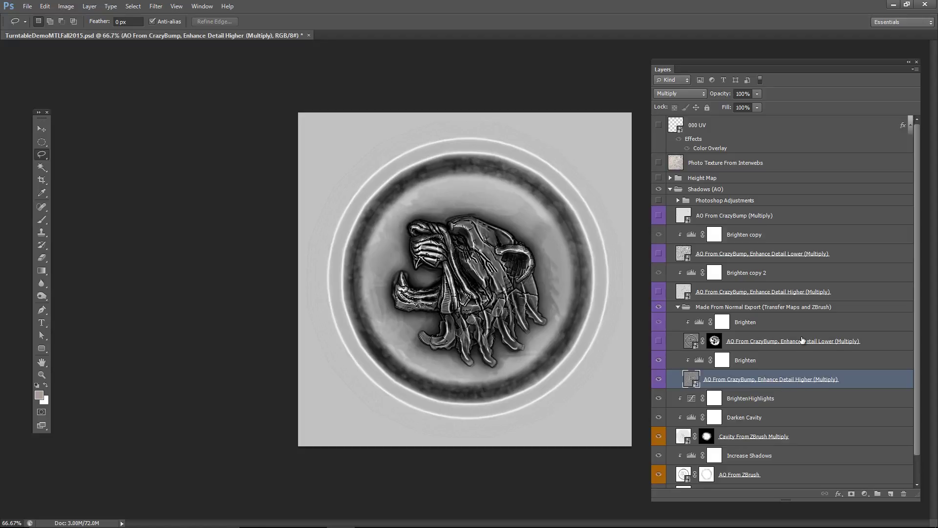
pyautogui.click(659, 360)
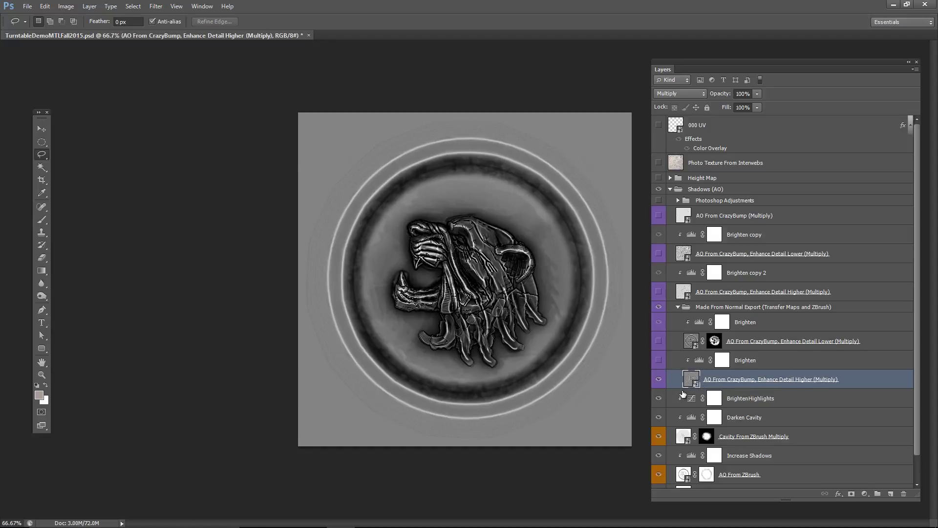
# Compare the unbrightened Enhance Detail Higher layer hidden and shown, and turn its Brighten adjustment back on
pyautogui.click(658, 379)
pyautogui.click(658, 379)
pyautogui.click(657, 379)
pyautogui.click(658, 379)
pyautogui.click(659, 360)
pyautogui.click(659, 361)
pyautogui.click(659, 361)
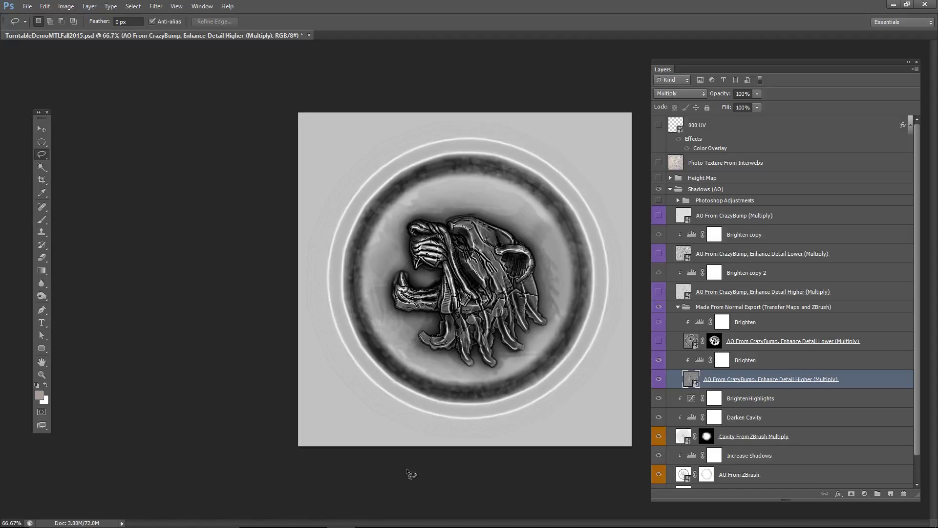
# Show the group's AO From CrazyBump, Enhance Detail Lower layer and compare it with its layer mask disabled and enabled
pyautogui.click(658, 341)
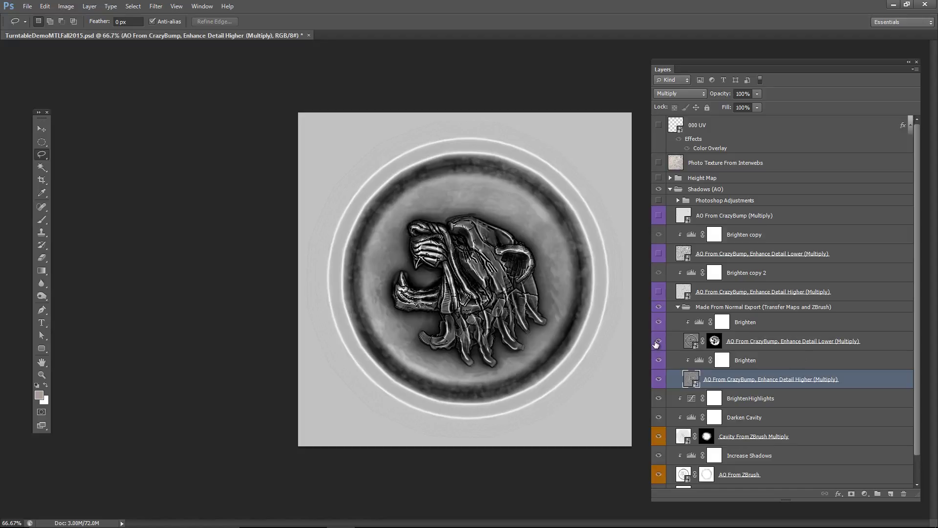
pyautogui.click(656, 341)
pyautogui.keyDown('shift'); pyautogui.click(715, 341); pyautogui.keyUp('shift')
pyautogui.keyDown('shift'); pyautogui.click(715, 341); pyautogui.keyUp('shift')
pyautogui.keyDown('shift'); pyautogui.click(715, 341); pyautogui.keyUp('shift')
pyautogui.keyDown('shift'); pyautogui.click(715, 341); pyautogui.keyUp('shift')
pyautogui.keyDown('shift'); pyautogui.click(714, 341); pyautogui.keyUp('shift')
# Compare the Enhance Detail Lower layer with its Brighten adjustment off and on, and collapse the Made From Normal Export group
pyautogui.click(659, 322)
pyautogui.click(659, 321)
pyautogui.click(679, 307)
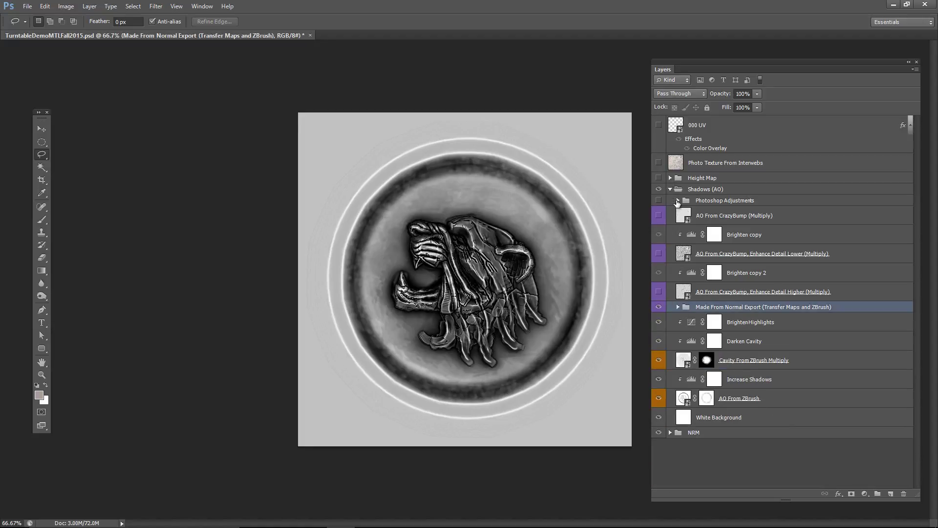
# Show and expand the Photoshop Adjustments group, hiding its Brighten Overall, Brighten Face, Shadow Inner Platform and Shadow From Ground layers
pyautogui.click(677, 201)
pyautogui.click(658, 200)
pyautogui.click(659, 215)
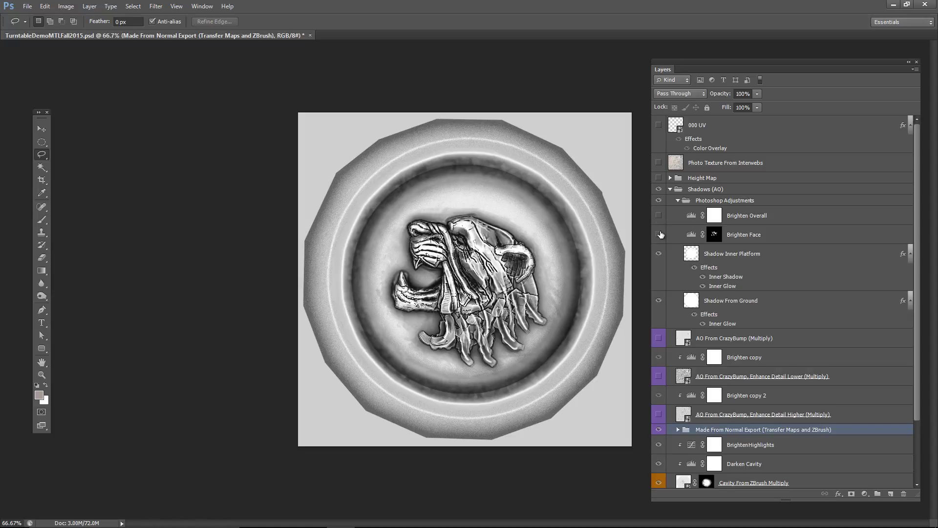
pyautogui.click(658, 253)
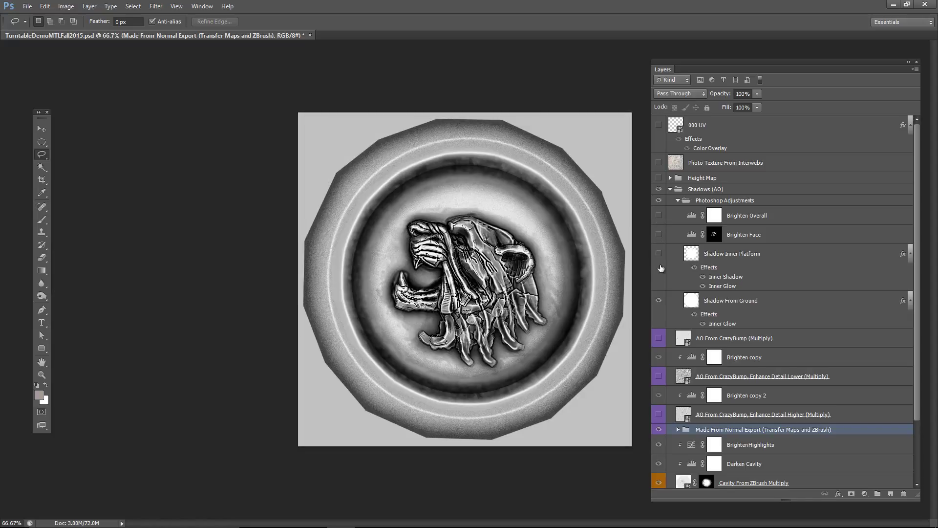
pyautogui.click(659, 300)
# Select the Brighten Face adjustment and compare the medallion with it on and off
pyautogui.click(658, 234)
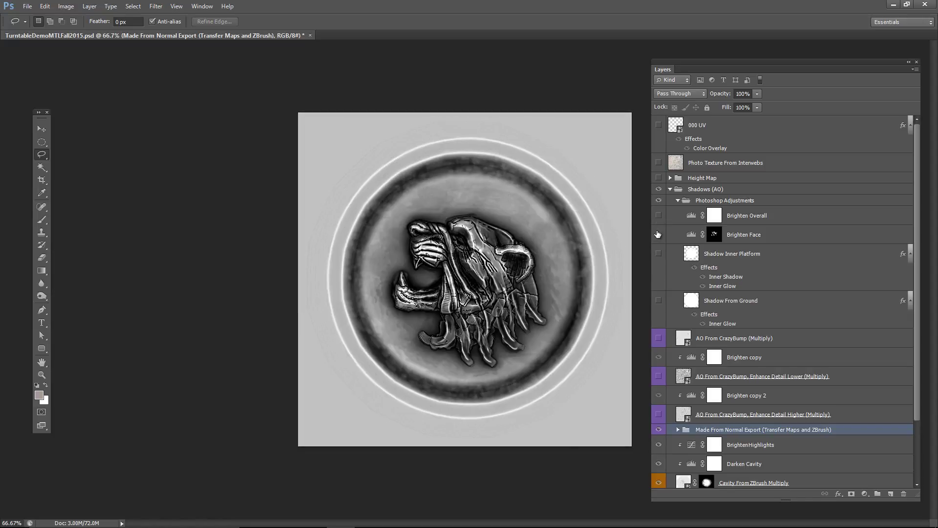
pyautogui.click(658, 234)
pyautogui.click(658, 234)
pyautogui.click(802, 236)
pyautogui.click(659, 234)
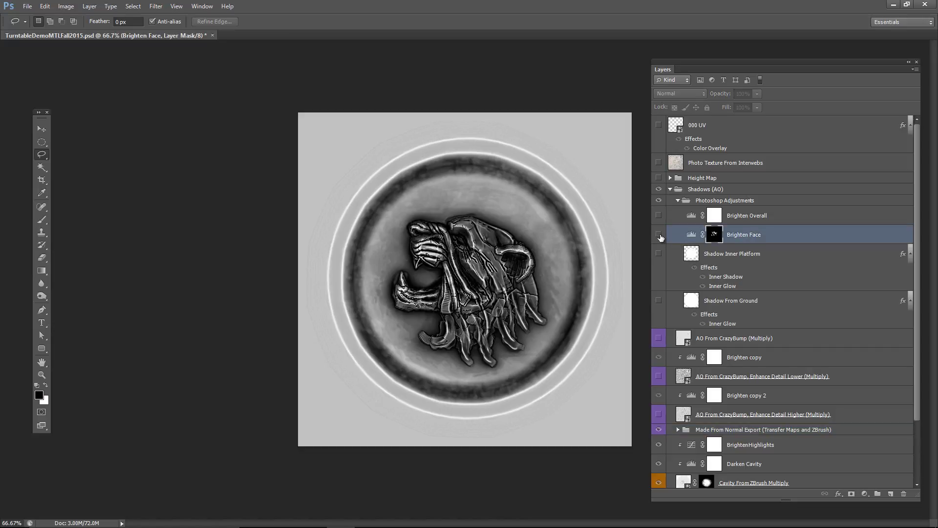
# Compare the medallion once more with the Brighten Face adjustment toggled, and collapse and hide the Photoshop Adjustments group
pyautogui.click(658, 234)
pyautogui.click(658, 234)
pyautogui.click(686, 200)
pyautogui.click(677, 201)
pyautogui.click(658, 201)
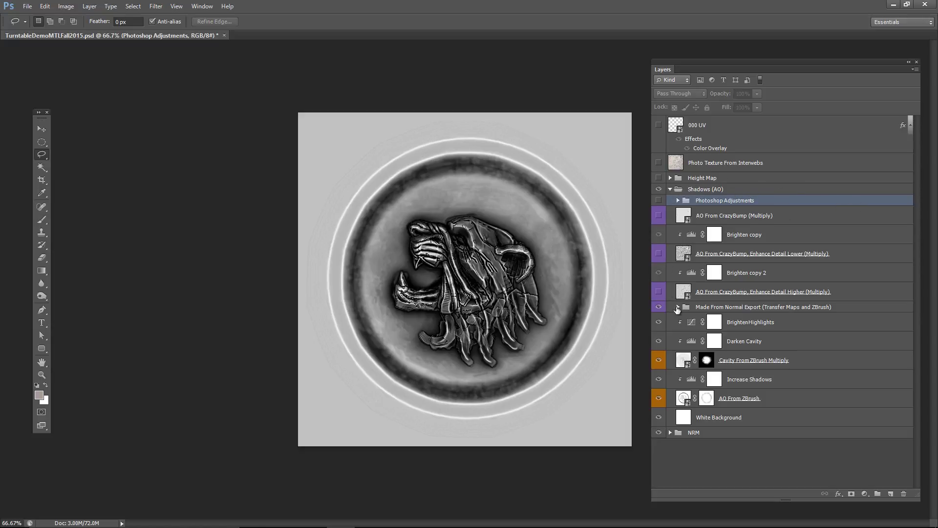
# Select the Made From Normal Export group and compare the medallion with the group hidden and shown
pyautogui.click(726, 308)
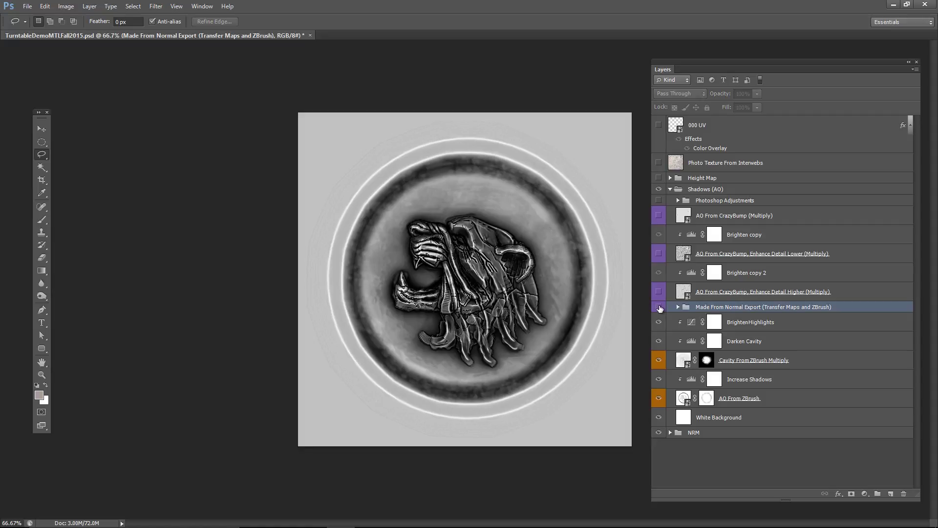
pyautogui.click(658, 306)
pyautogui.click(659, 306)
pyautogui.click(659, 307)
pyautogui.click(659, 306)
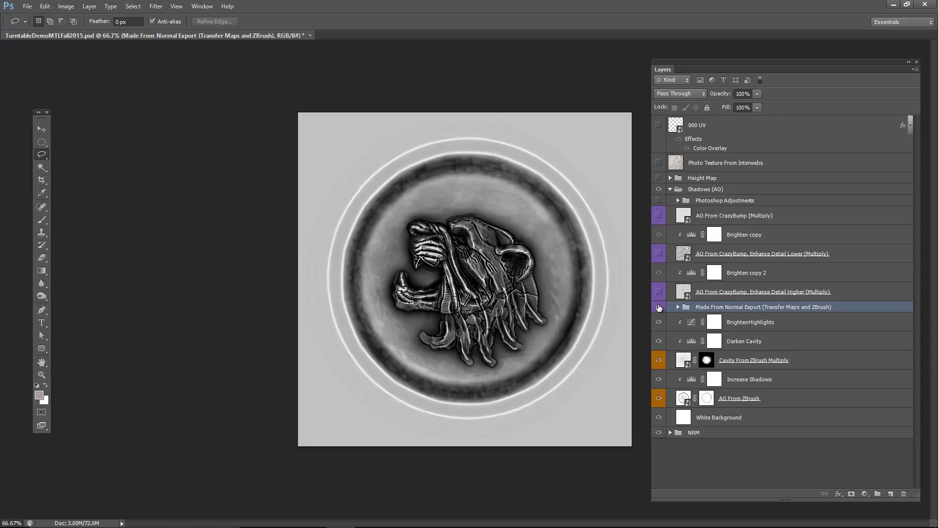
# Preview the AO From CrazyBump, Enhance Detail Higher layer in place of the Made From Normal Export group, and restore the group's visibility
pyautogui.click(658, 307)
pyautogui.click(659, 291)
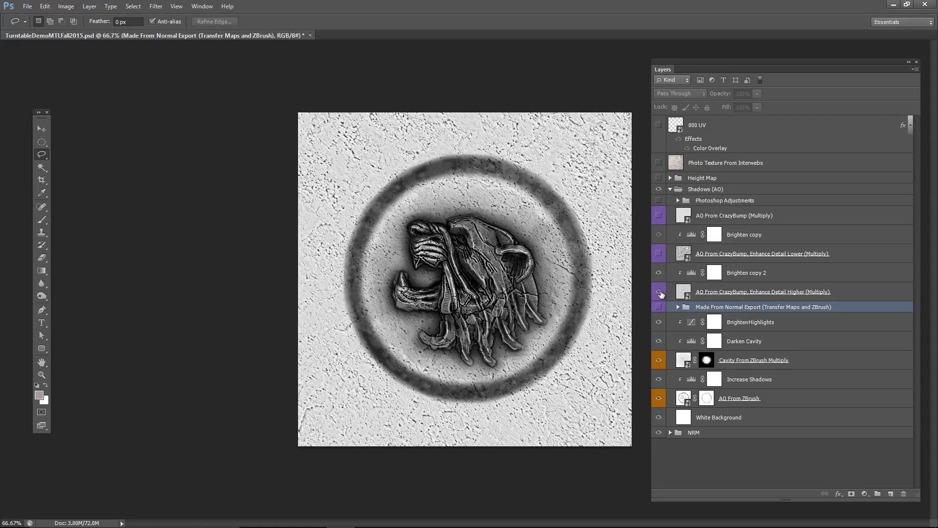
pyautogui.click(659, 295)
pyautogui.click(659, 307)
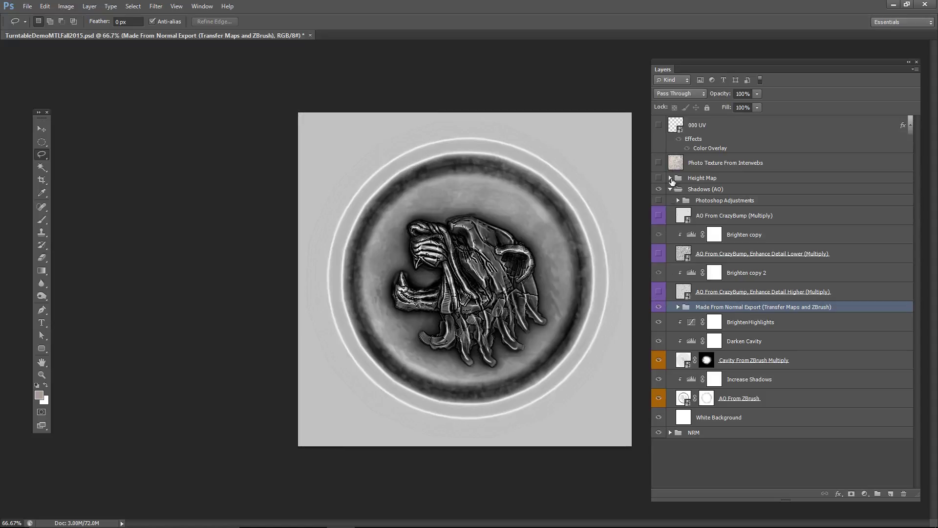
# Show the Photo Texture From Interwebs layer and examine its stone detail up close
pyautogui.click(659, 162)
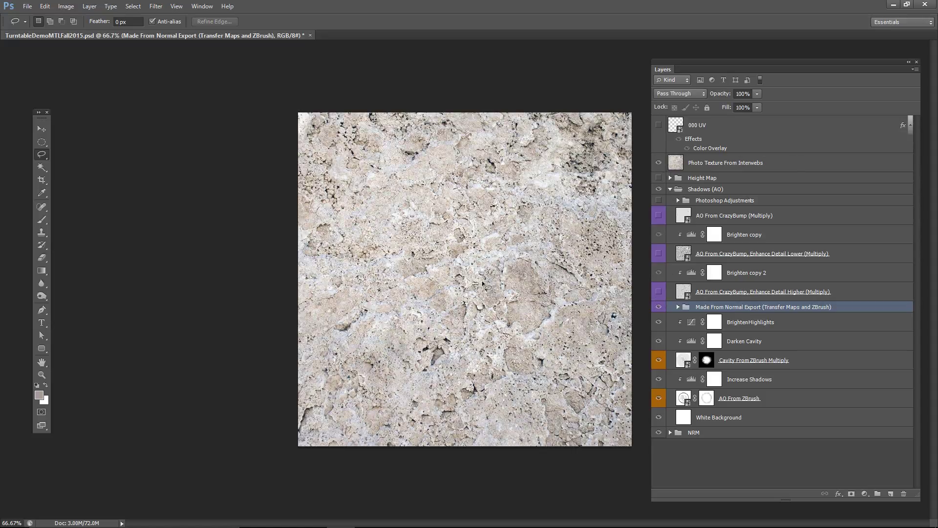
pyautogui.keyDown('alt'); pyautogui.scroll(5, 488, 272); pyautogui.keyUp('alt')
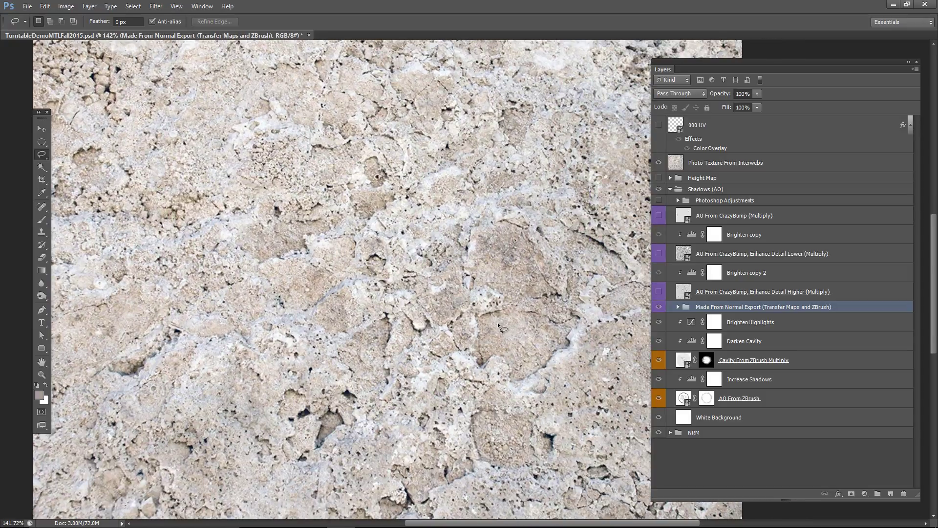
pyautogui.moveTo(320, 273); pyautogui.dragTo(385, 337)
pyautogui.moveTo(405, 236); pyautogui.dragTo(391, 338)
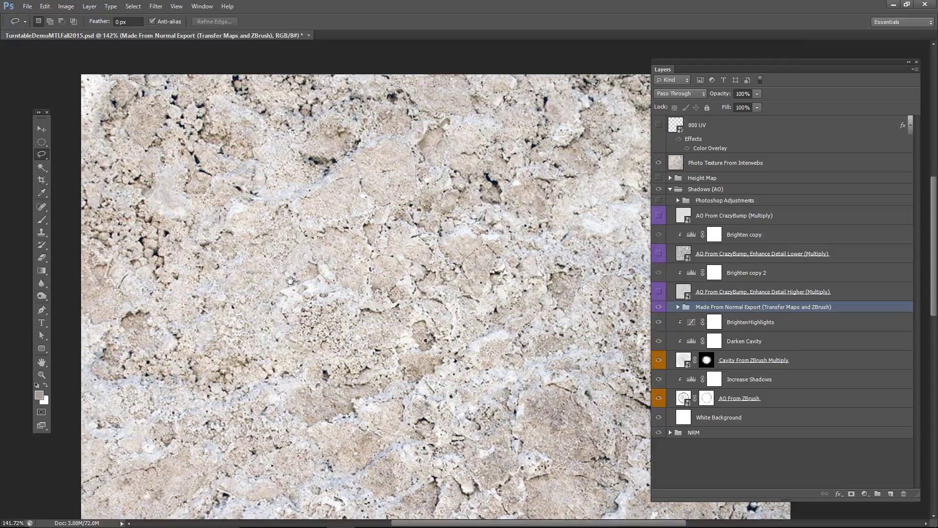
pyautogui.moveTo(297, 328); pyautogui.dragTo(290, 288)
pyautogui.keyDown('alt'); pyautogui.scroll(-2, 393, 336); pyautogui.keyUp('alt')
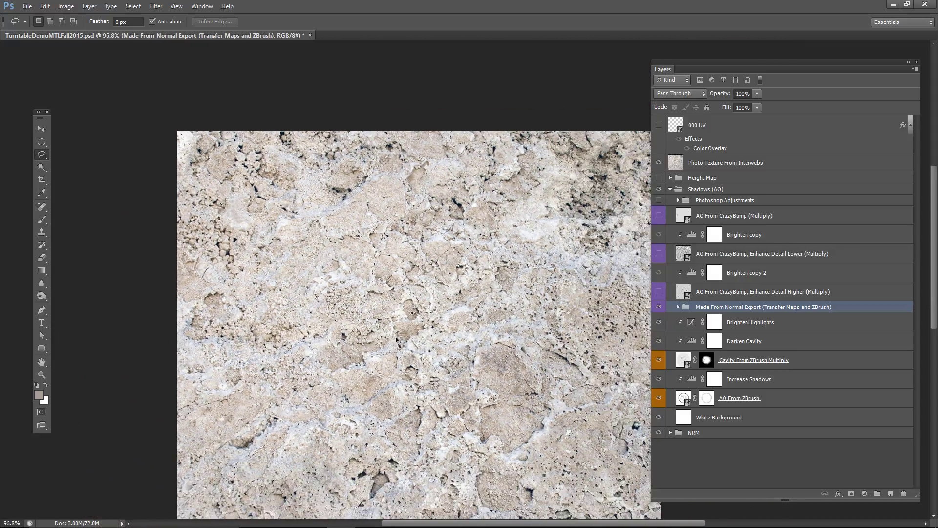
pyautogui.moveTo(418, 385); pyautogui.dragTo(367, 310)
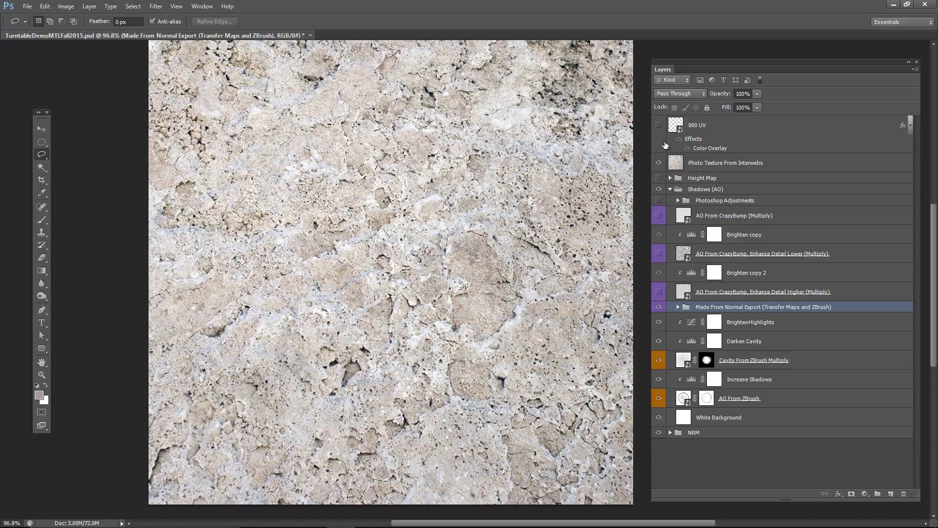
# Select the Photo Texture From Interwebs layer and review its Save for Web settings as a maximum-quality JPEG without saving
pyautogui.click(701, 163)
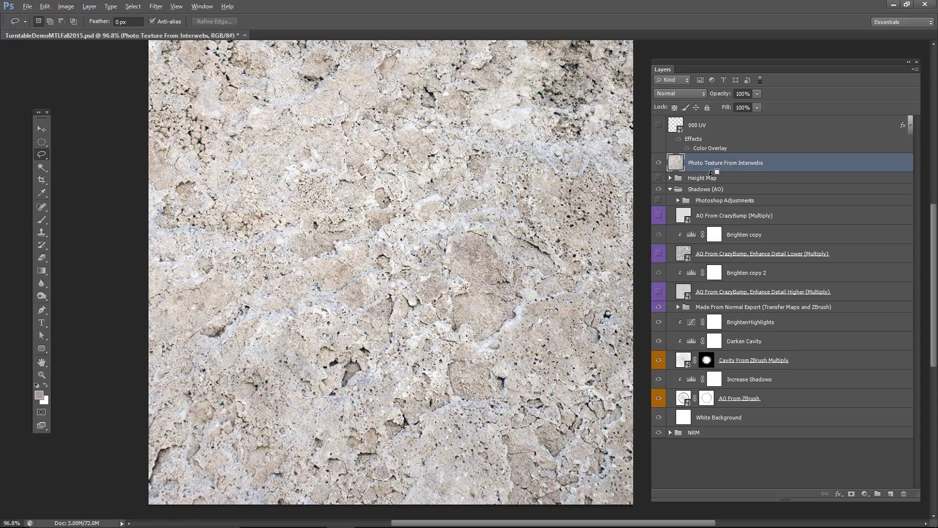
pyautogui.keyDown('alt'); pyautogui.scroll(-3, 512, 172); pyautogui.keyUp('alt')
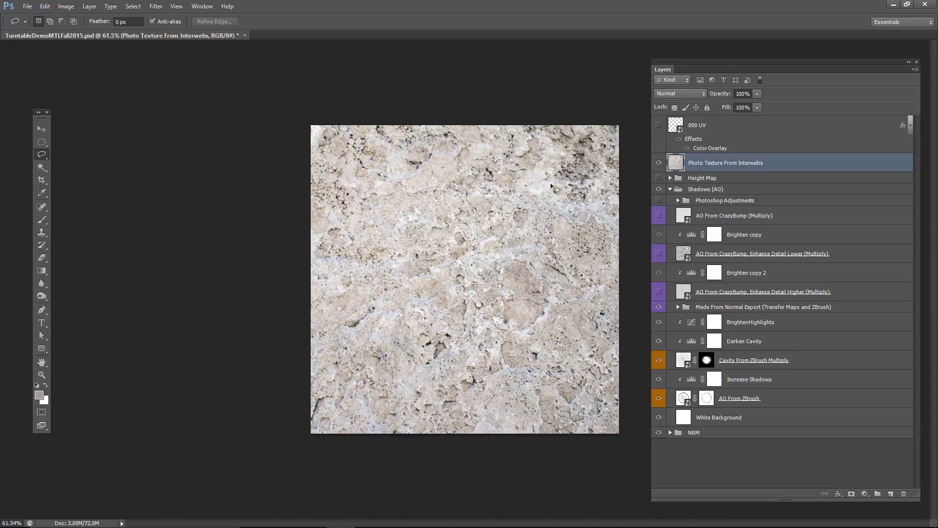
pyautogui.click(658, 162)
pyautogui.click(658, 165)
pyautogui.hotkey('ctrl', 'alt', 'shift', 's')
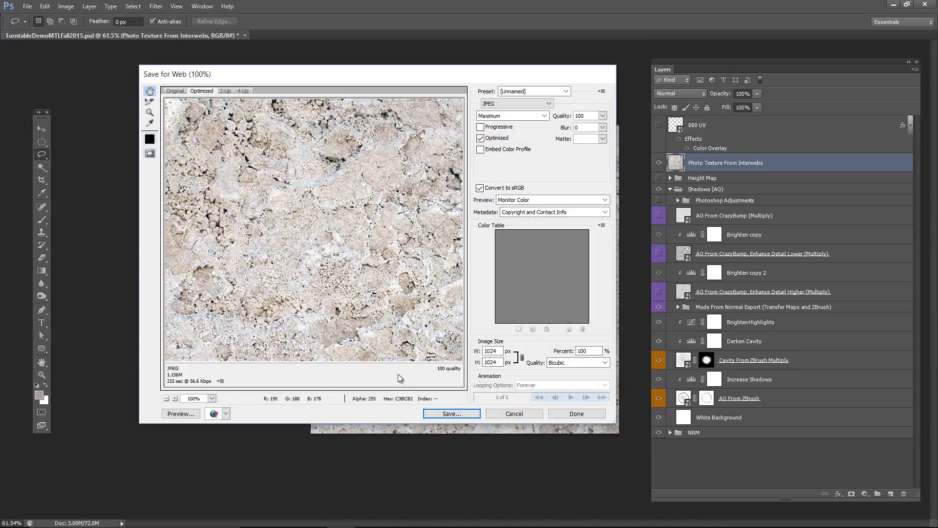
pyautogui.click(513, 413)
# Switch to CrazyBump, open Photofor-Crazytown as a photograph and choose the darker of the two suggested shapes
pyautogui.hotkey('alt', 'Tab')
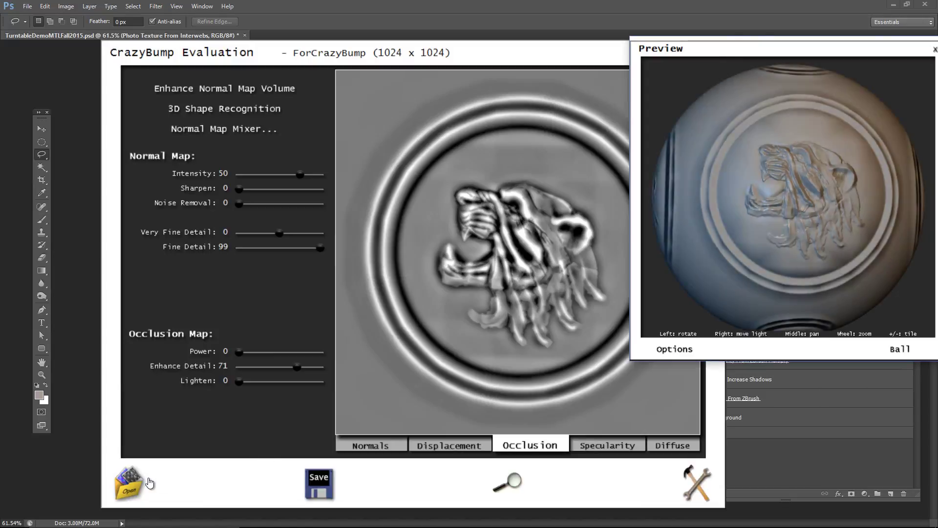
pyautogui.click(145, 477)
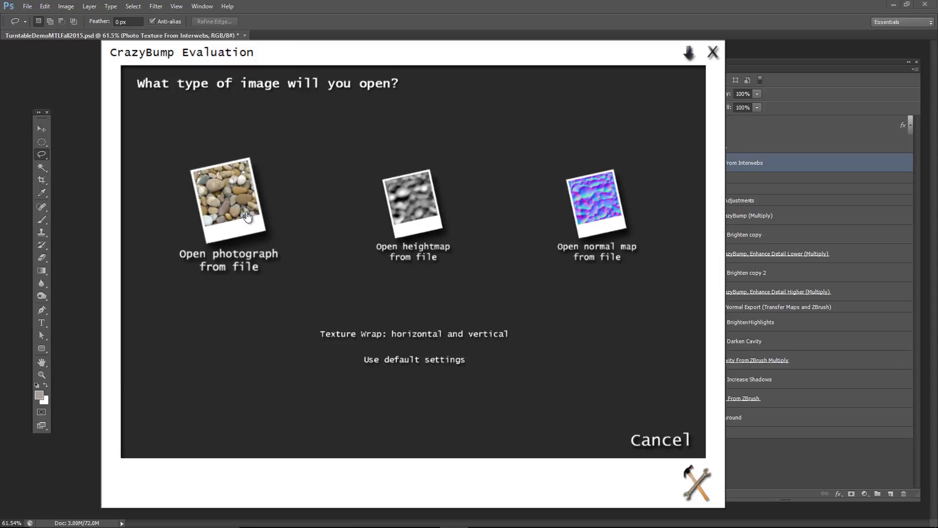
pyautogui.click(245, 215)
pyautogui.scroll(-3, 427, 309)
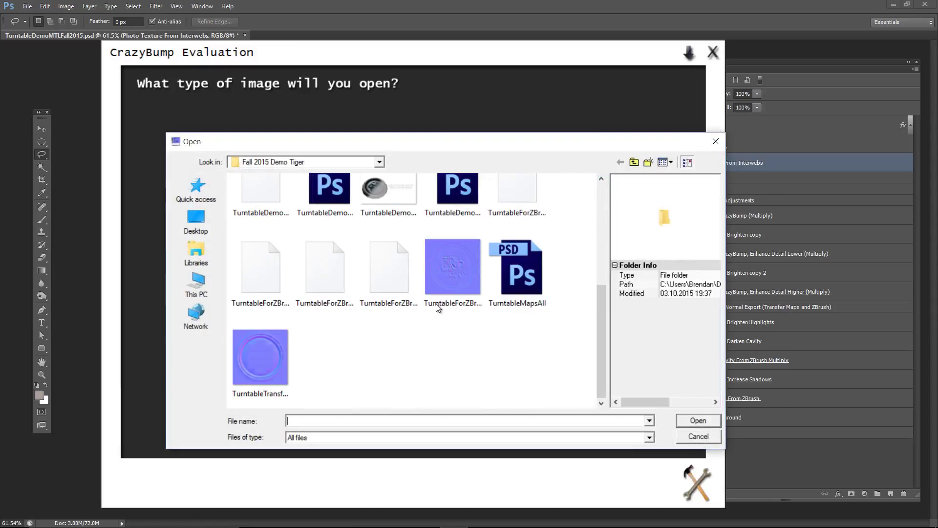
pyautogui.scroll(3, 412, 324)
pyautogui.doubleClick(336, 295)
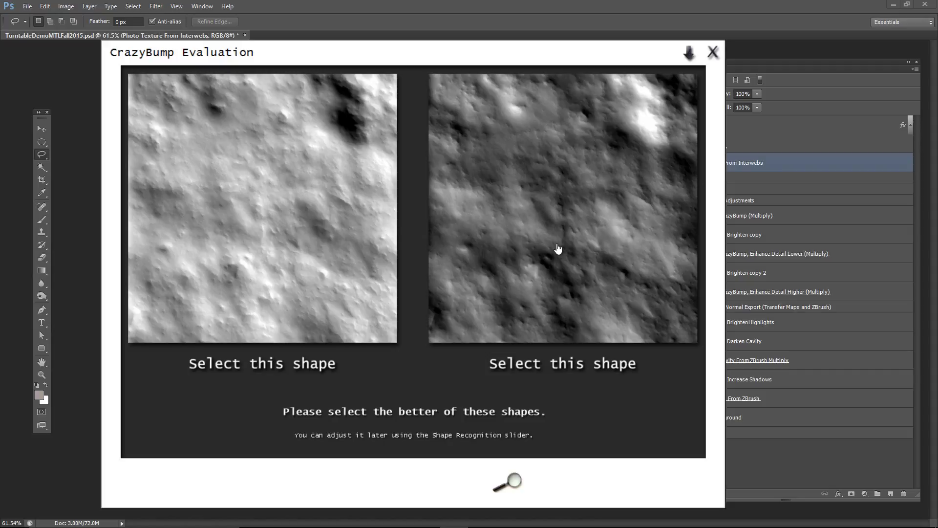
pyautogui.click(582, 221)
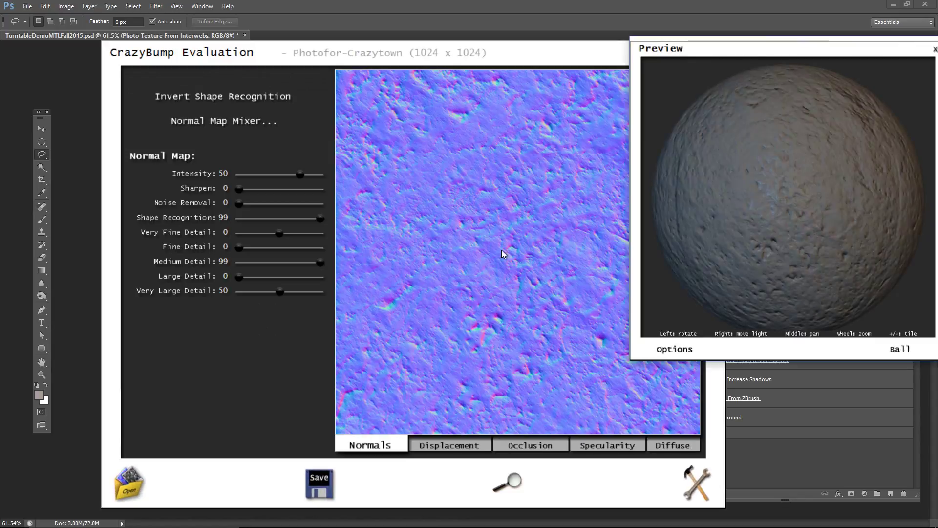
# Examine the stone's relief up close on the preview ball and look at its occlusion and normal maps
pyautogui.moveTo(724, 278); pyautogui.dragTo(788, 217)
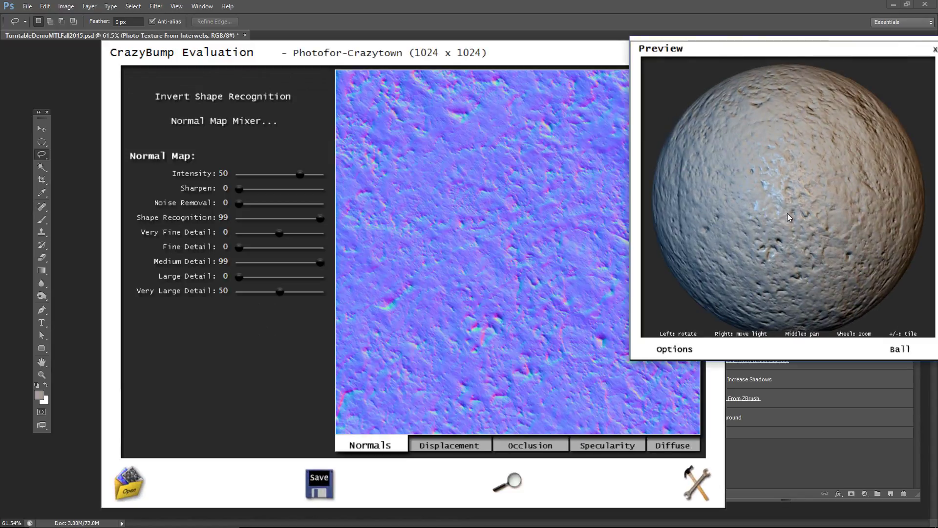
pyautogui.scroll(6, 766, 251)
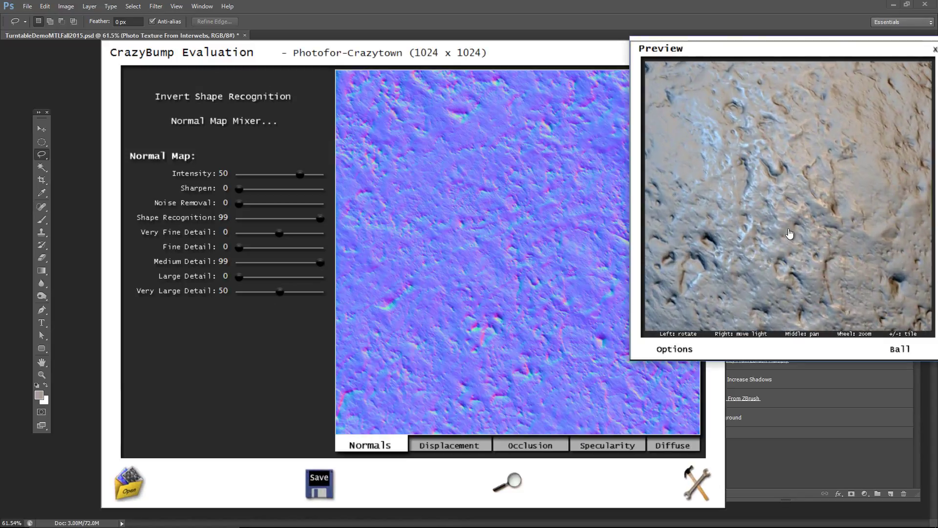
pyautogui.moveTo(732, 252); pyautogui.dragTo(781, 194)
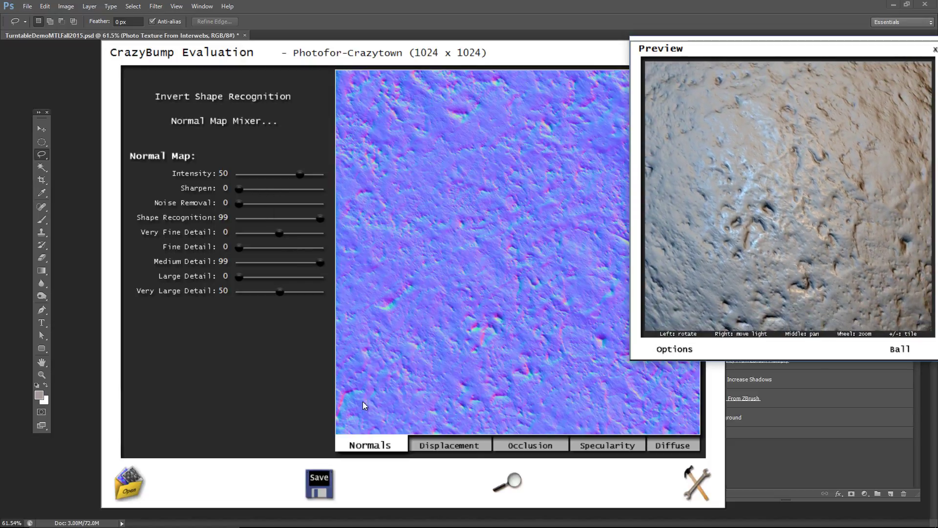
pyautogui.click(527, 447)
pyautogui.click(378, 446)
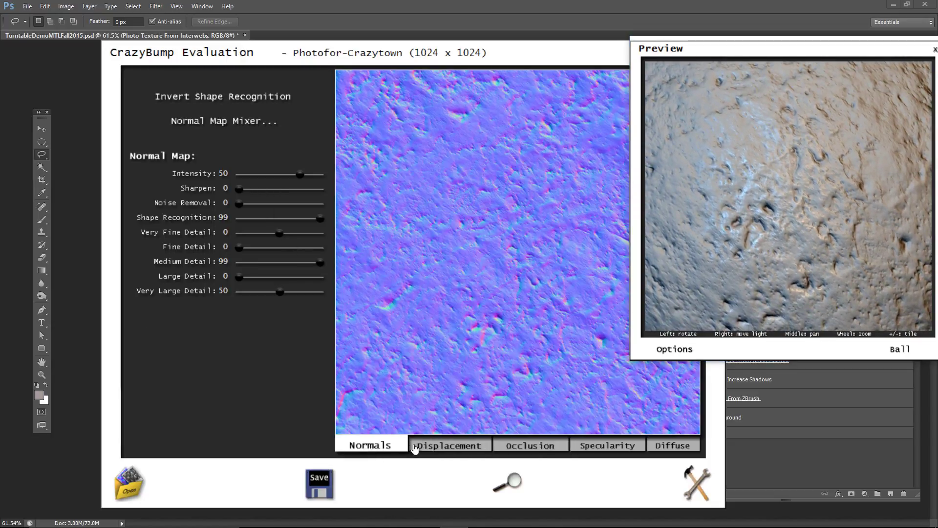
# Turn off the specular shine and turn on the occlusion shading in the 3D preview
pyautogui.click(670, 347)
pyautogui.click(677, 361)
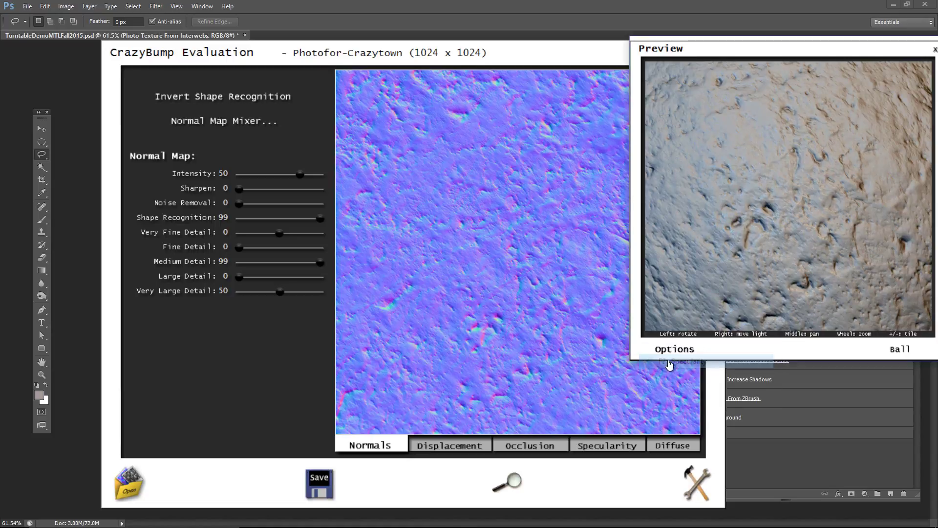
pyautogui.click(670, 351)
pyautogui.click(680, 389)
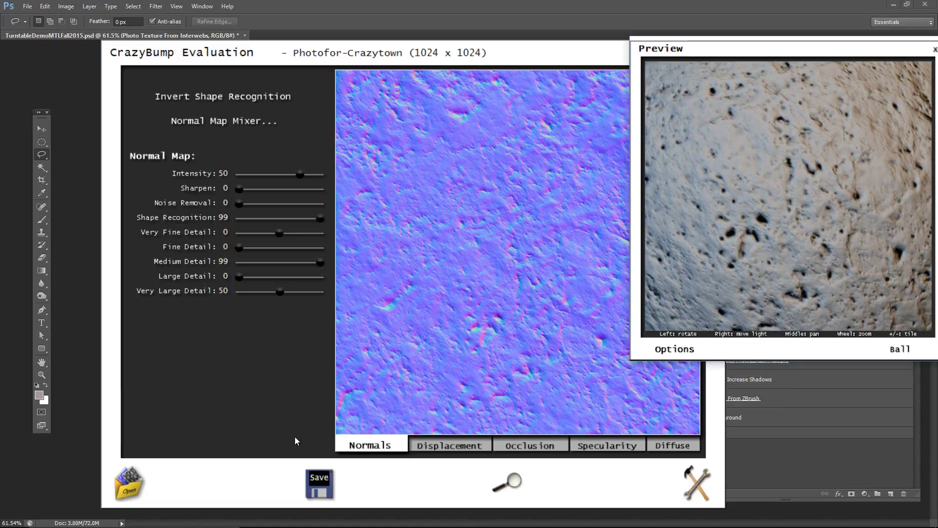
# Set the occlusion map's Power to 7 and Enhance Detail to 93
pyautogui.click(519, 445)
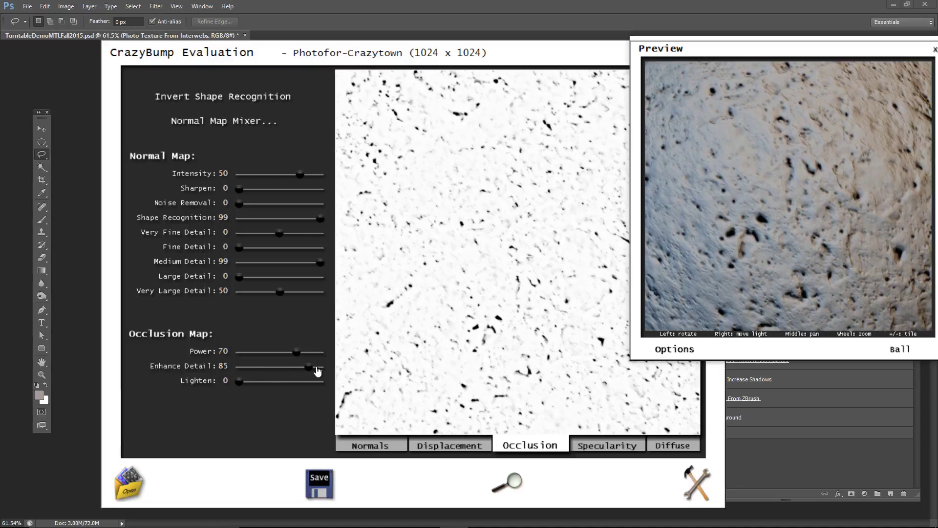
pyautogui.moveTo(311, 367); pyautogui.dragTo(312, 368)
pyautogui.click(246, 353)
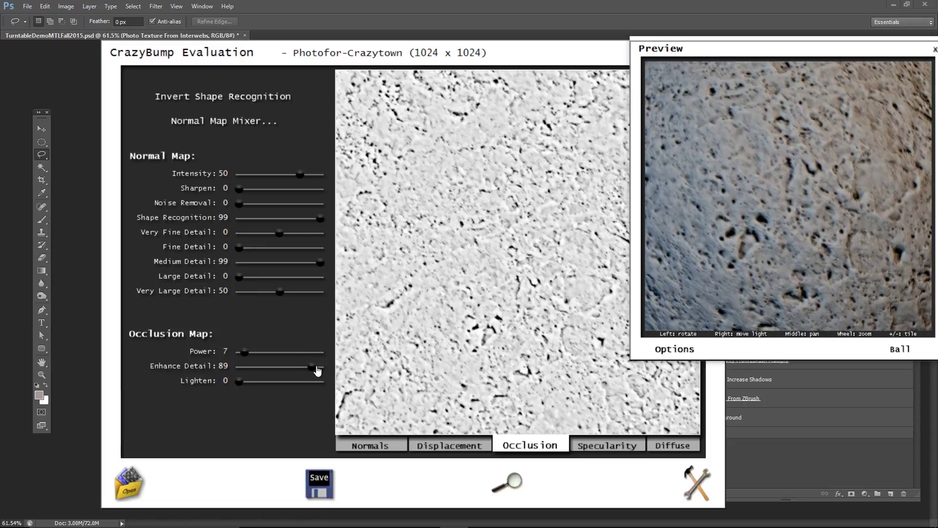
pyautogui.moveTo(317, 371); pyautogui.dragTo(321, 370)
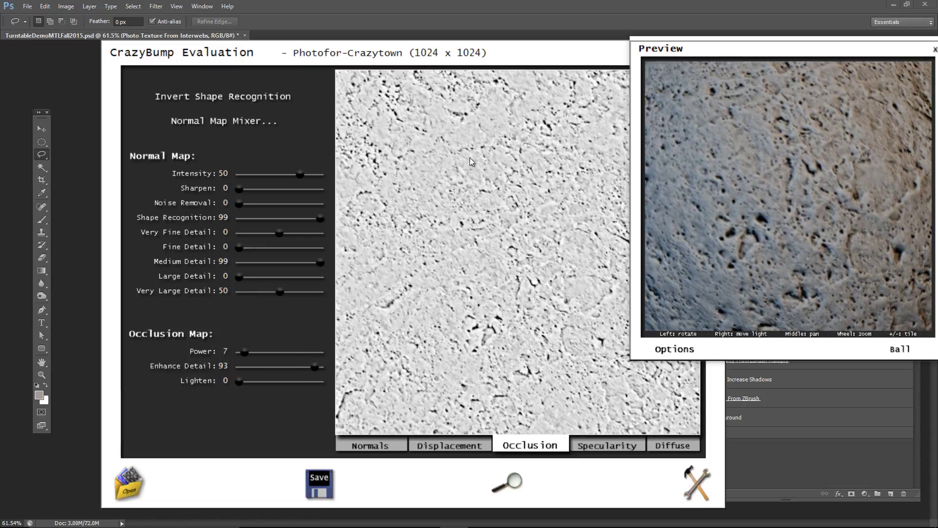
# Set the normal map's Intensity to 10, Sharpen to 99, Medium Detail to 56, Very Fine Detail to 42 and Fine Detail to 88, and inspect the preview
pyautogui.click(396, 444)
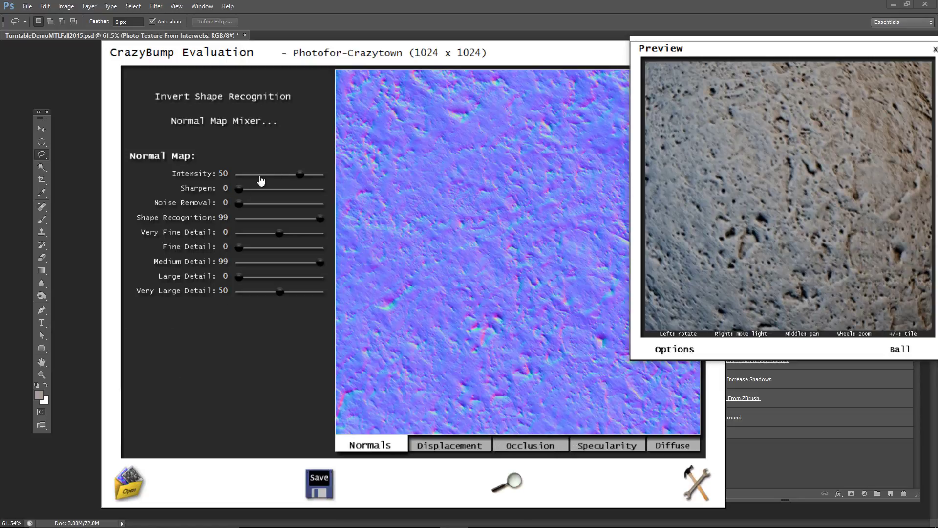
pyautogui.moveTo(270, 174); pyautogui.dragTo(284, 175)
pyautogui.click(321, 190)
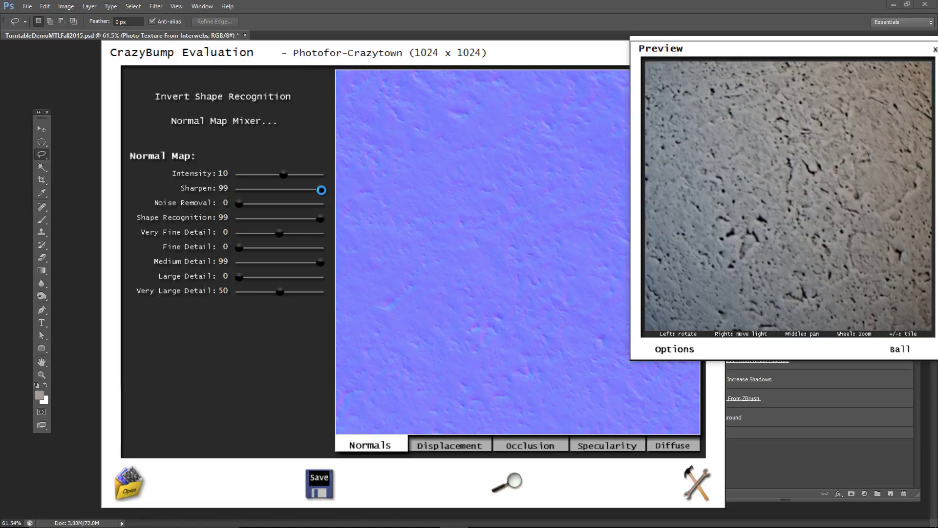
pyautogui.click(284, 261)
pyautogui.click(314, 233)
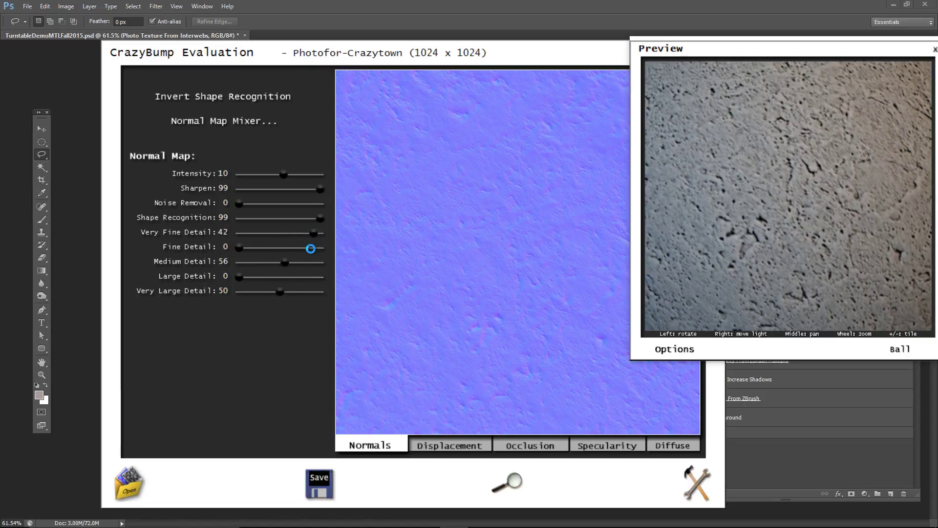
pyautogui.click(311, 249)
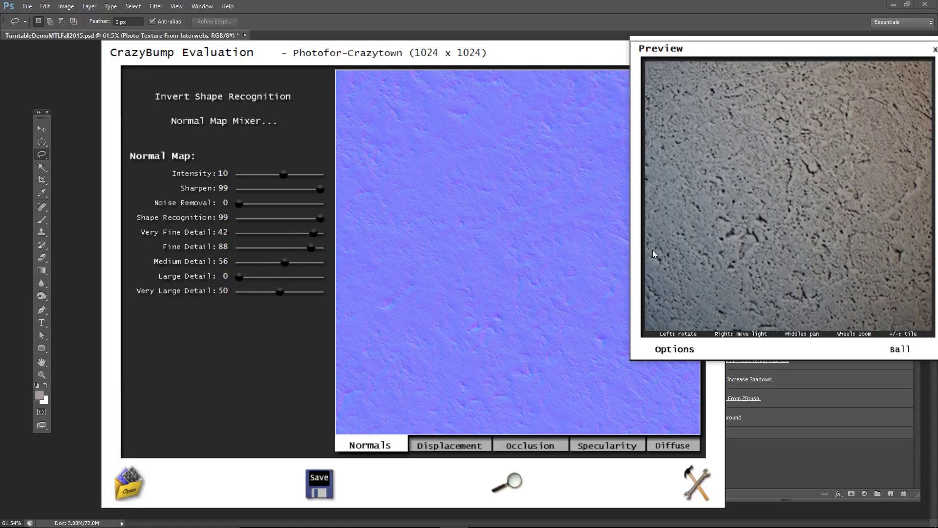
pyautogui.moveTo(652, 250); pyautogui.dragTo(829, 172)
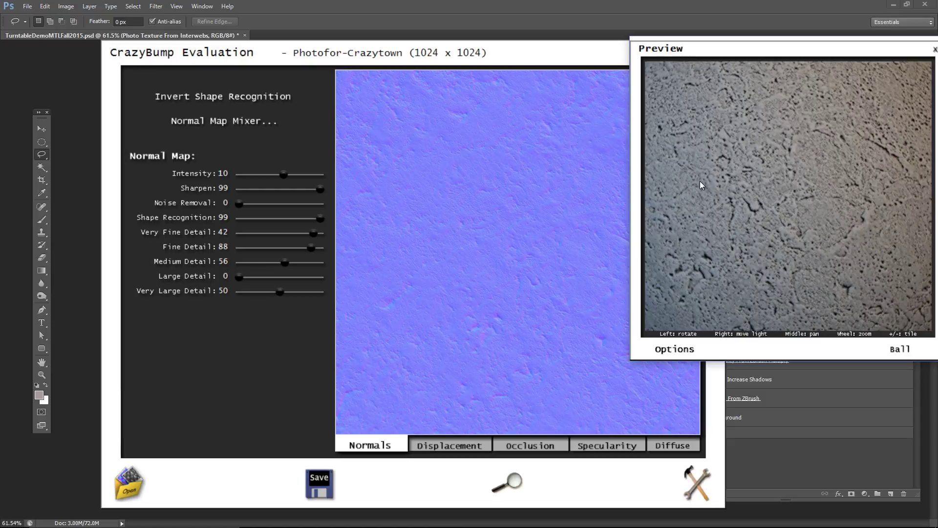
# Switch to Photoshop, hide and collapse the Shadows (AO) group, and reveal the expanded NRM group by hiding the Photo Texture From Interwebs layer
pyautogui.hotkey('alt', 'Tab')
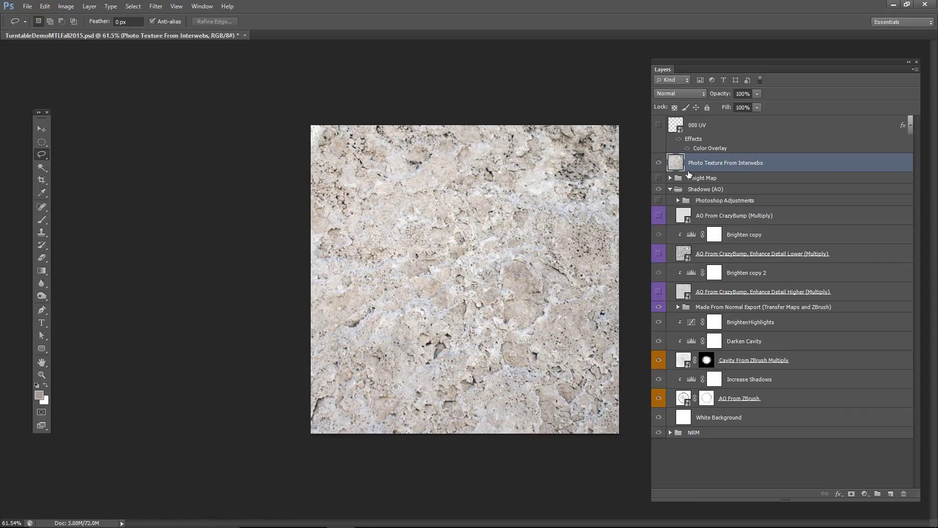
pyautogui.click(659, 189)
pyautogui.click(669, 189)
pyautogui.click(670, 200)
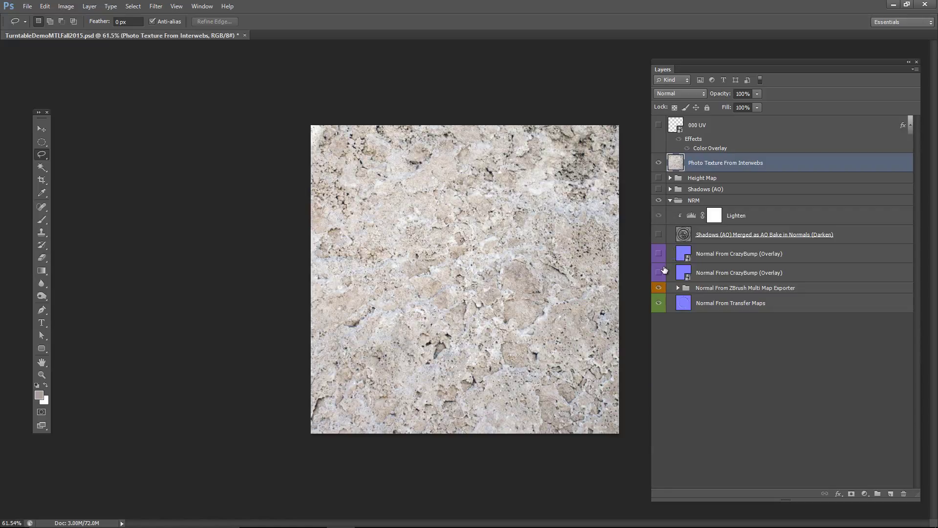
pyautogui.click(659, 163)
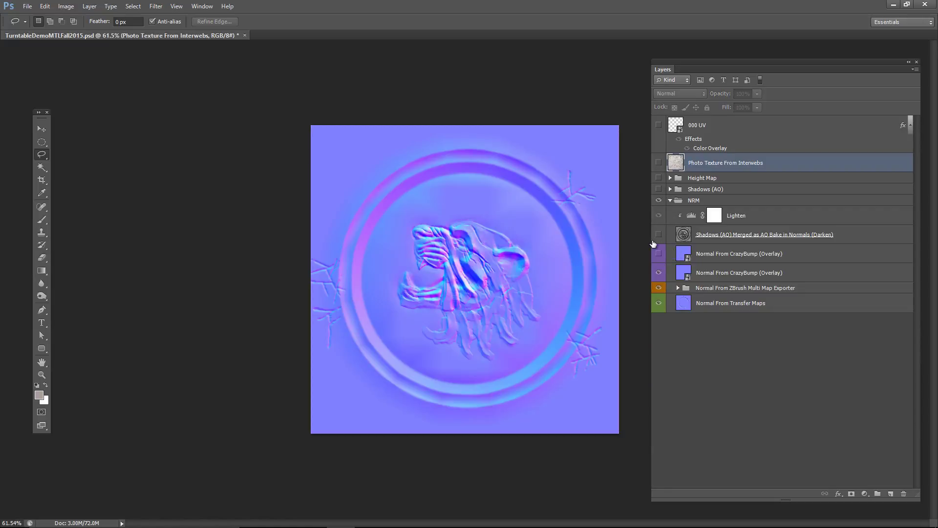
# In the NRM group, hide the lower Normal From CrazyBump (Overlay) layer, show the upper one, and inspect its stone detail
pyautogui.click(659, 272)
pyautogui.click(659, 253)
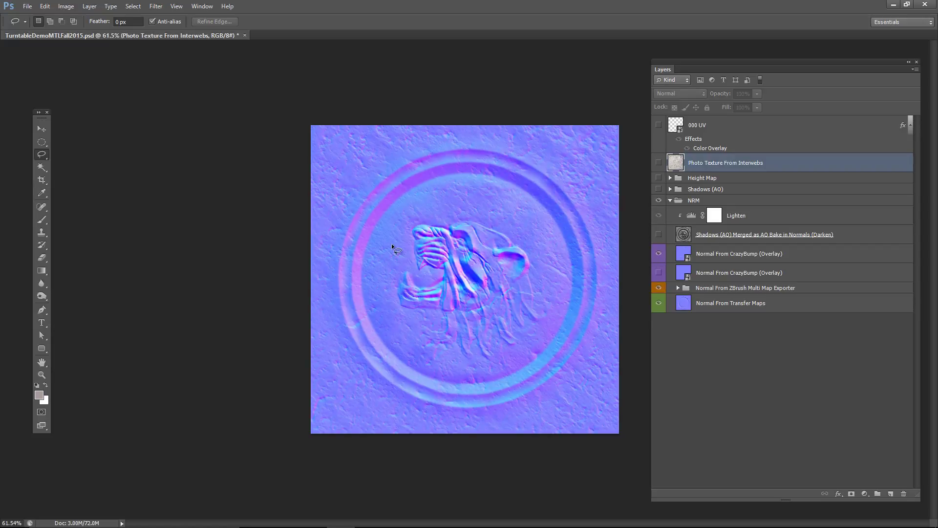
pyautogui.click(730, 256)
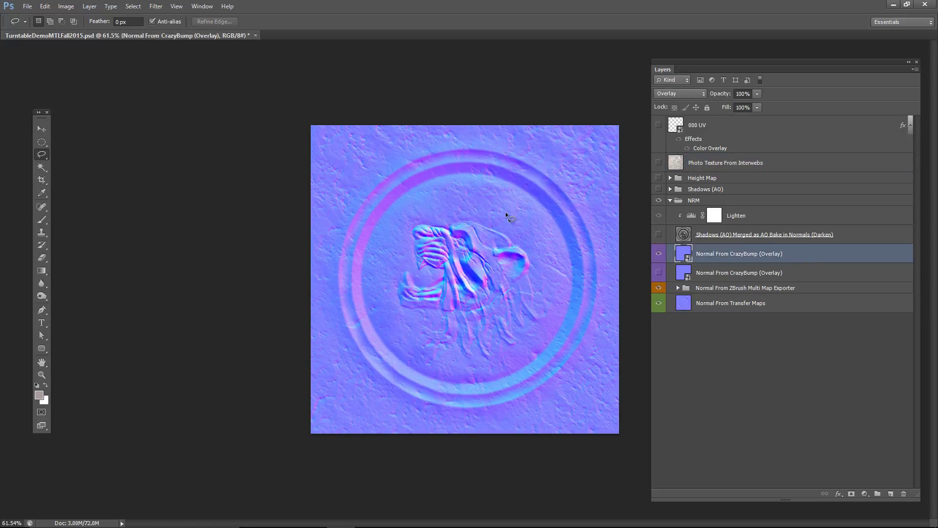
pyautogui.keyDown('alt'); pyautogui.scroll(5, 502, 209); pyautogui.keyUp('alt')
pyautogui.moveTo(430, 165); pyautogui.dragTo(471, 227)
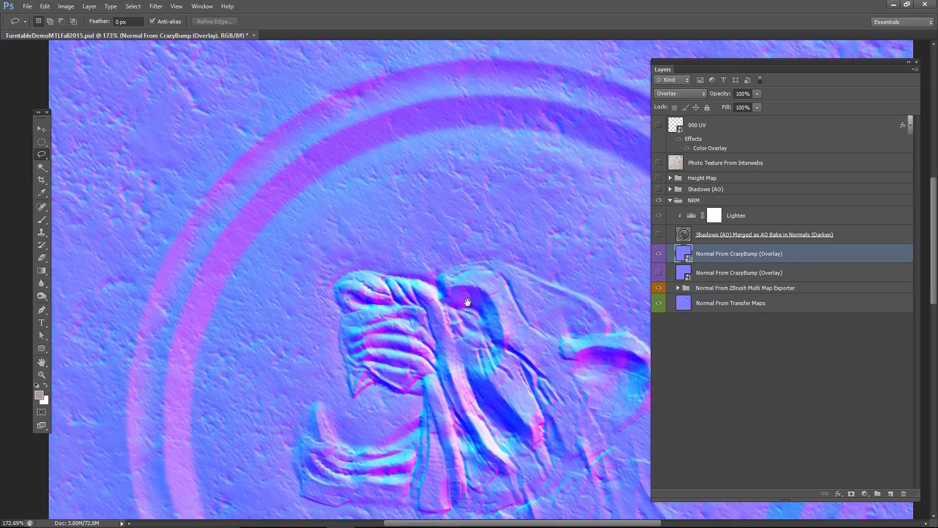
pyautogui.keyDown('alt'); pyautogui.scroll(-2, 449, 238); pyautogui.keyUp('alt')
pyautogui.moveTo(473, 275); pyautogui.dragTo(453, 257)
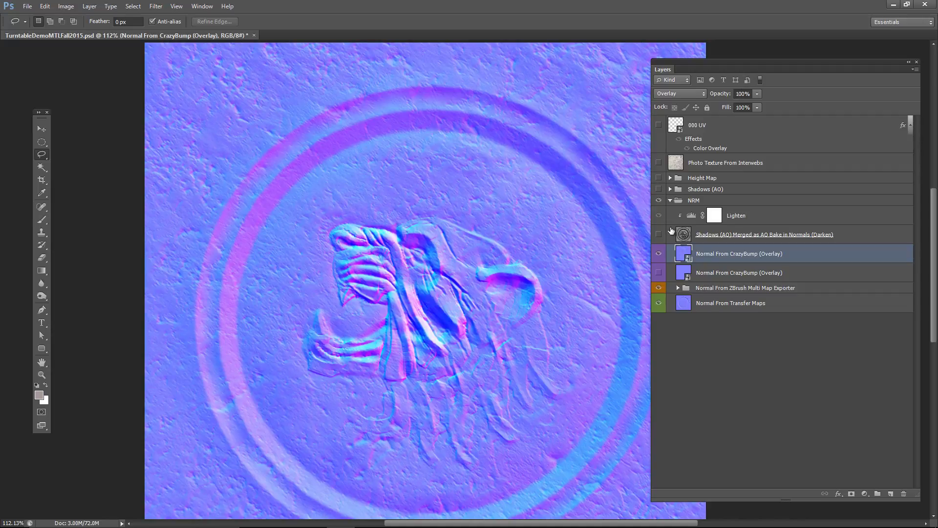
# Try doubling the stone relief by duplicating the visible Normal From CrazyBump (Overlay) layer, and delete the copy
pyautogui.moveTo(722, 104); pyautogui.dragTo(796, 258)
pyautogui.hotkey('ctrl', 'j')
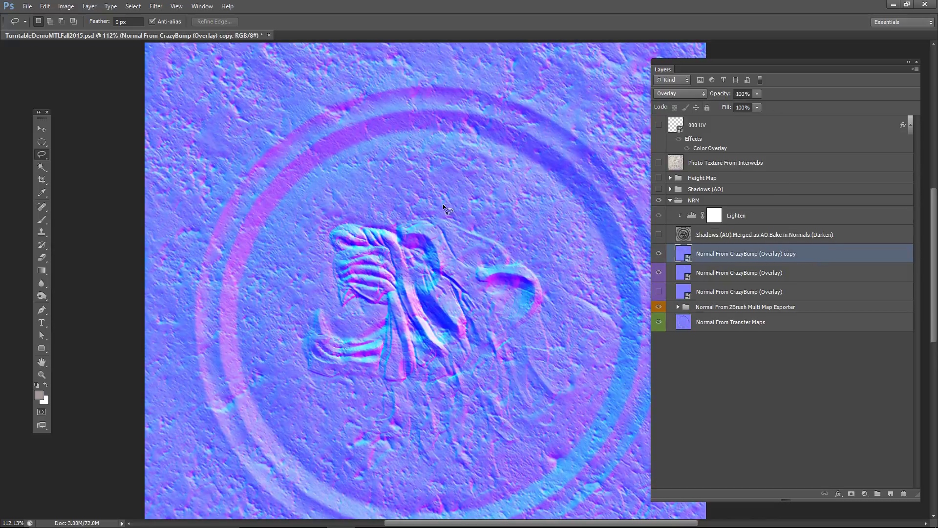
pyautogui.keyDown('alt'); pyautogui.scroll(-2, 397, 180); pyautogui.keyUp('alt')
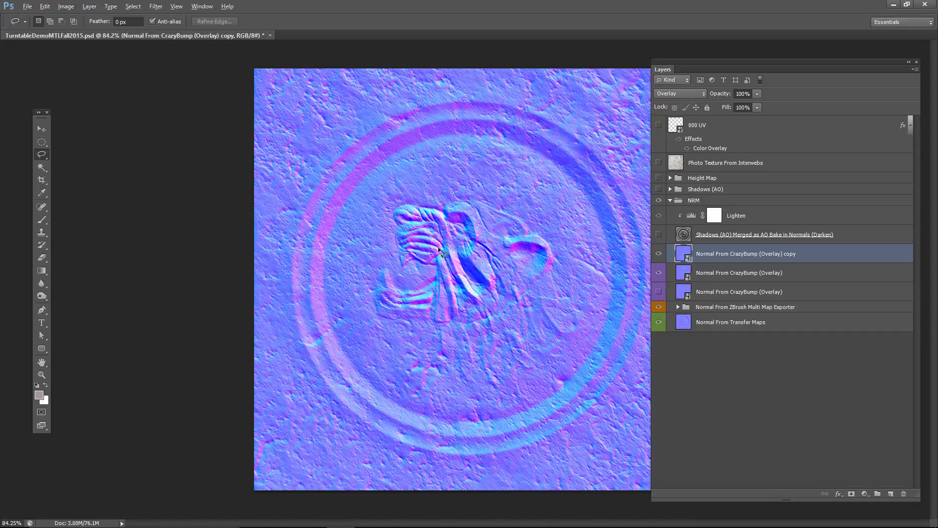
pyautogui.press('alt')
pyautogui.click(765, 271)
pyautogui.click(767, 258)
pyautogui.press('Delete')
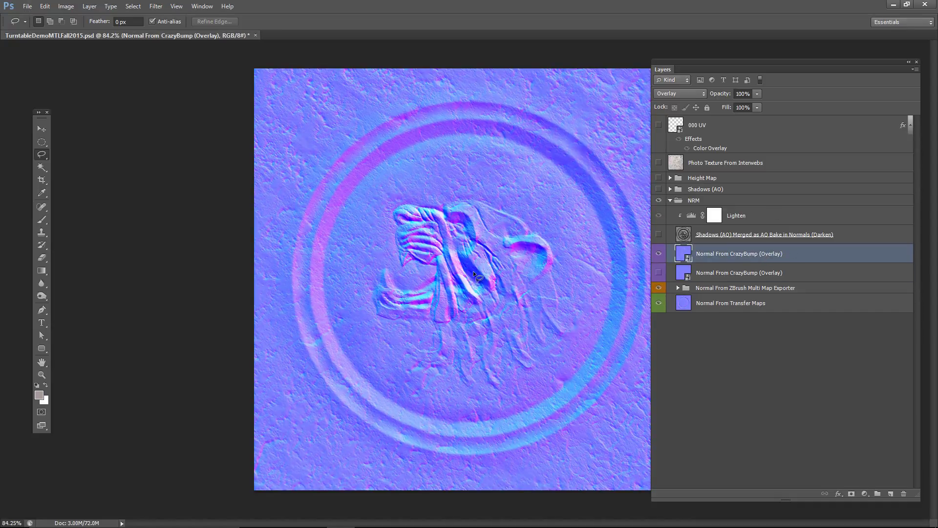
pyautogui.keyDown('alt'); pyautogui.scroll(-2, 473, 270); pyautogui.keyUp('alt')
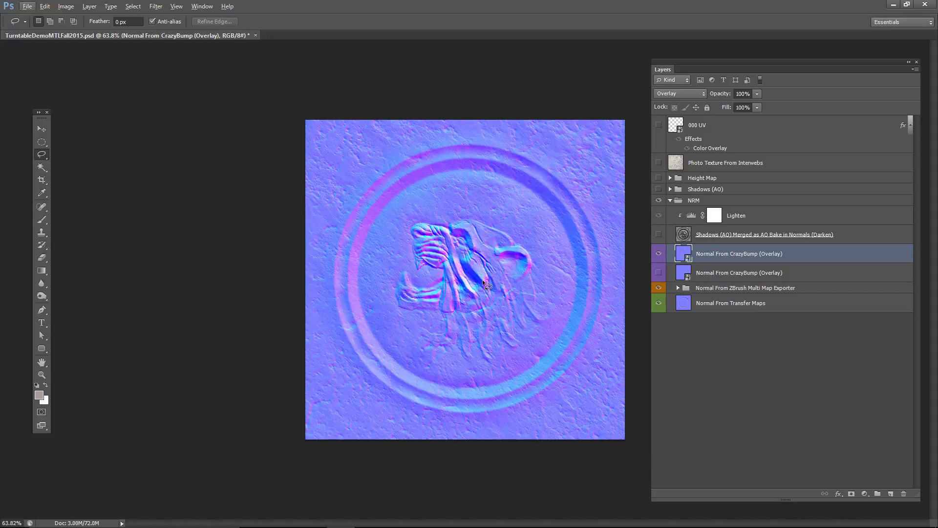
pyautogui.keyDown('alt'); pyautogui.scroll(-1, 482, 280); pyautogui.keyUp('alt')
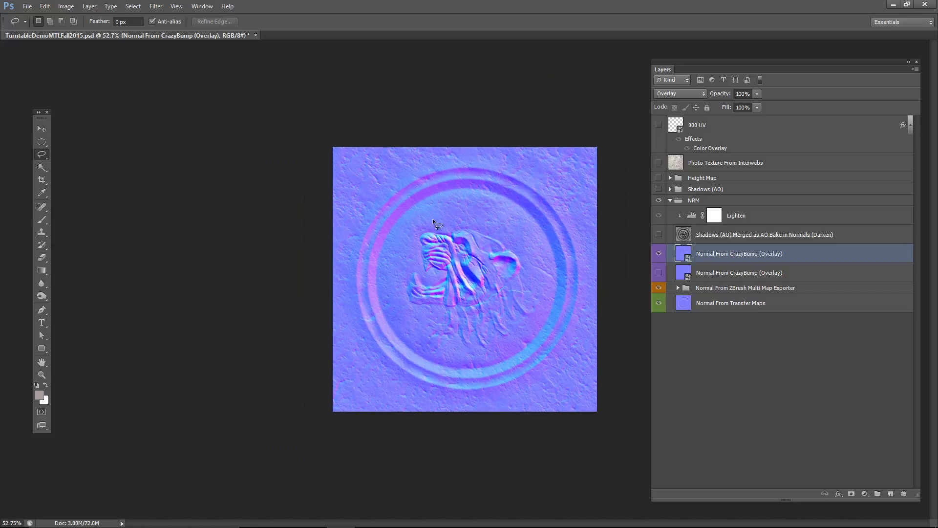
# Switch to Maya and bring one of the dark textured medallions into close view
pyautogui.hotkey('alt', 'Tab')
pyautogui.hotkey('alt', 'Tab')
pyautogui.scroll(-3, 581, 312)
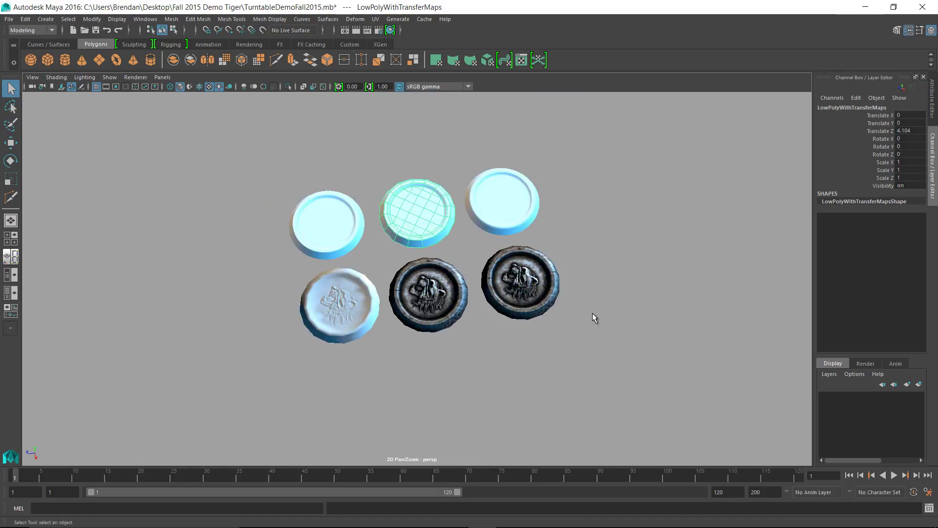
pyautogui.keyDown('alt'); pyautogui.moveTo(529, 318); pyautogui.dragTo(540, 318); pyautogui.keyUp('alt')
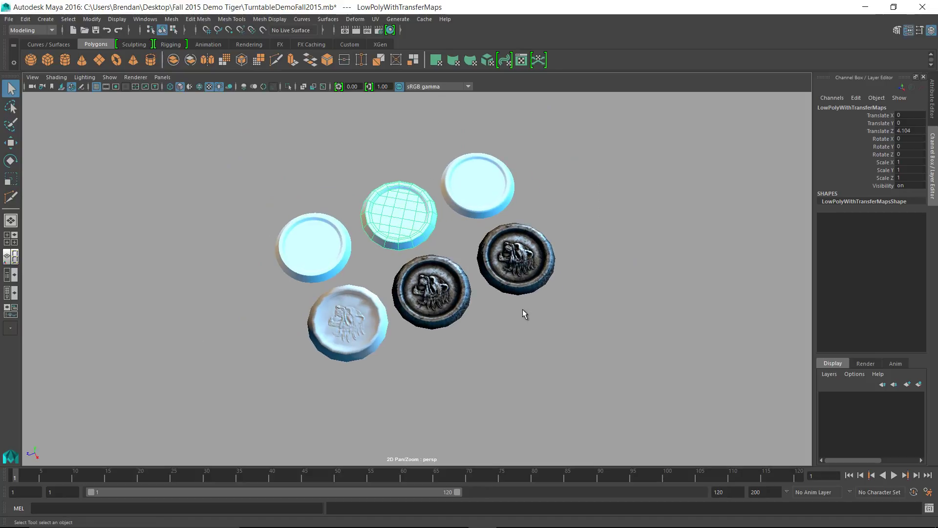
pyautogui.keyDown('alt'); pyautogui.moveTo(572, 277); pyautogui.dragTo(512, 279, button='middle'); pyautogui.keyUp('alt')
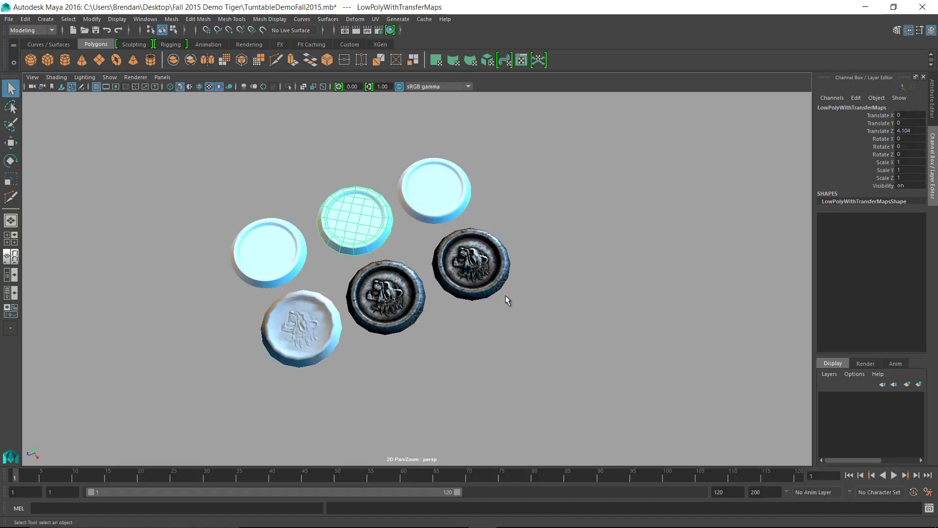
pyautogui.keyDown('alt'); pyautogui.moveTo(506, 296); pyautogui.dragTo(436, 294, button='right'); pyautogui.keyUp('alt')
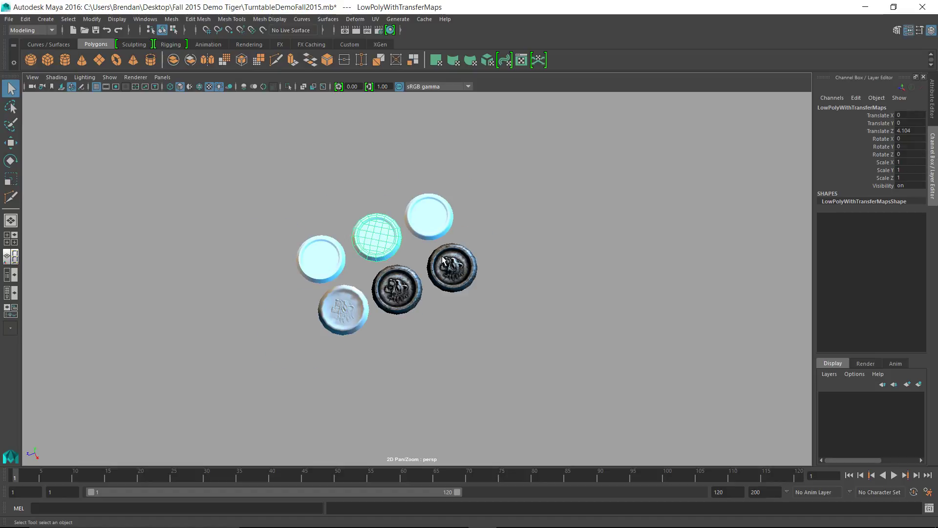
pyautogui.scroll(10, 482, 274)
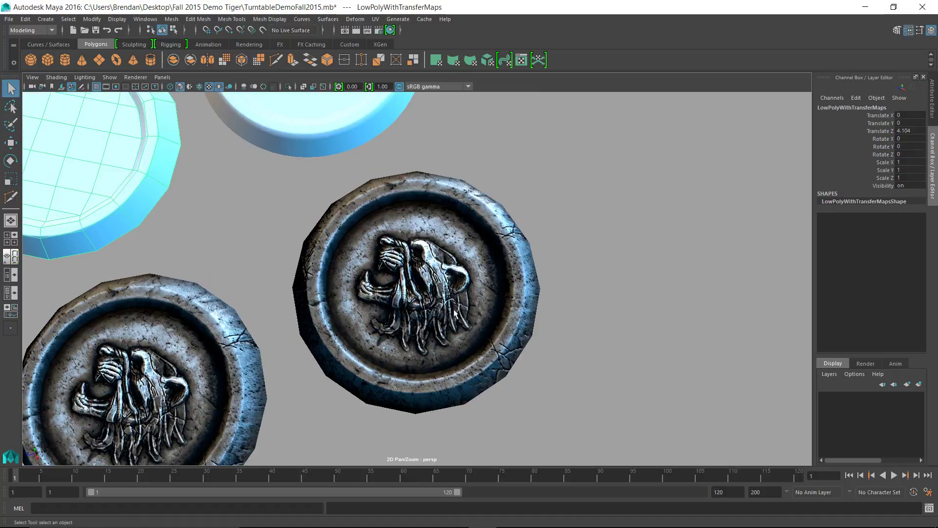
pyautogui.scroll(2, 454, 313)
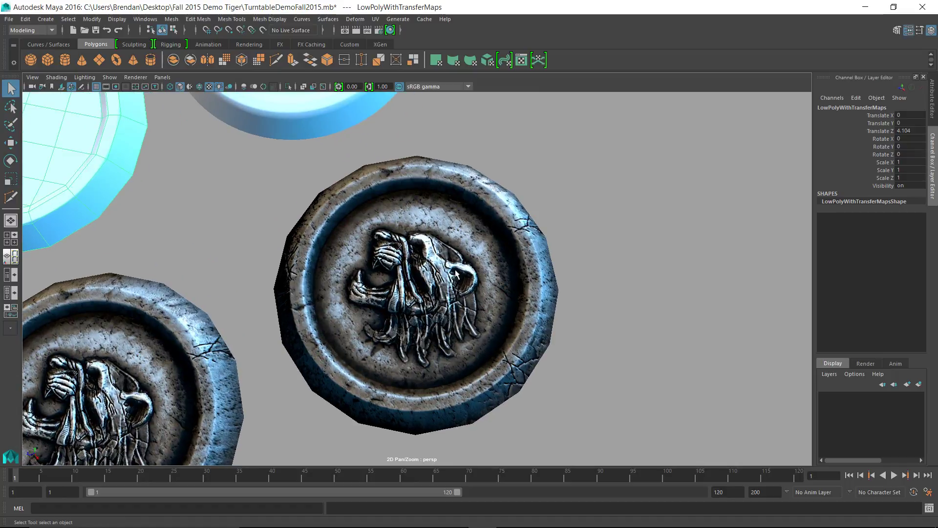
# Examine the tiger relief and the pitted, cracked stone surface up close, and compare the two dark textured medallions
pyautogui.scroll(-2, 427, 292)
pyautogui.scroll(6, 427, 292)
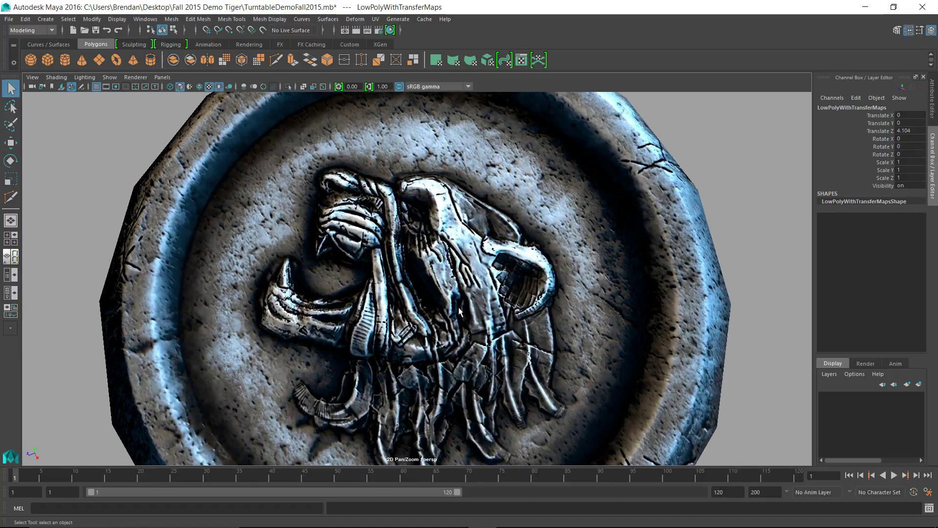
pyautogui.scroll(3, 351, 271)
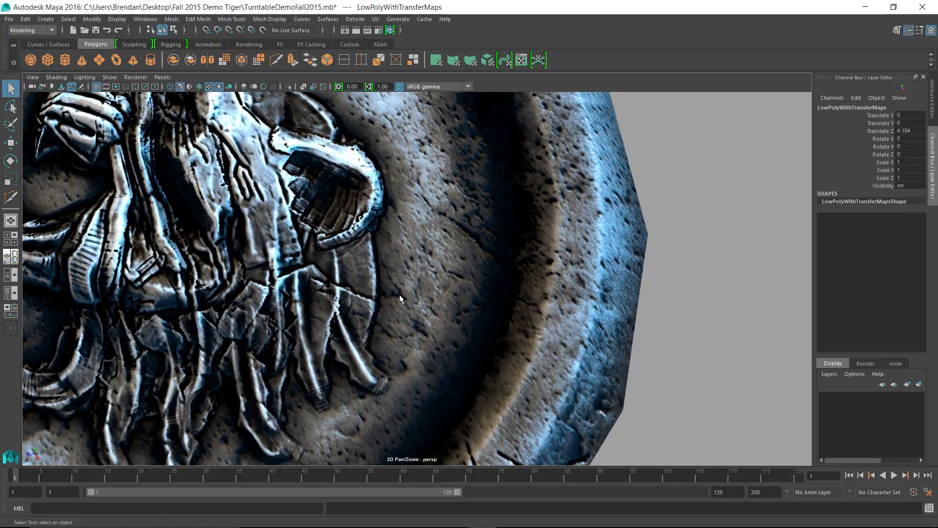
pyautogui.scroll(-2, 399, 294)
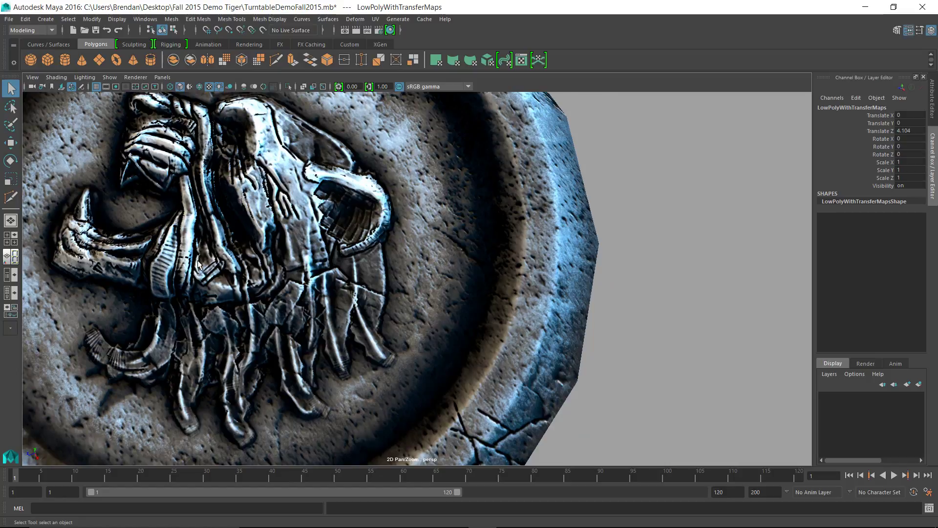
pyautogui.moveTo(166, 287); pyautogui.dragTo(327, 337, button='middle')
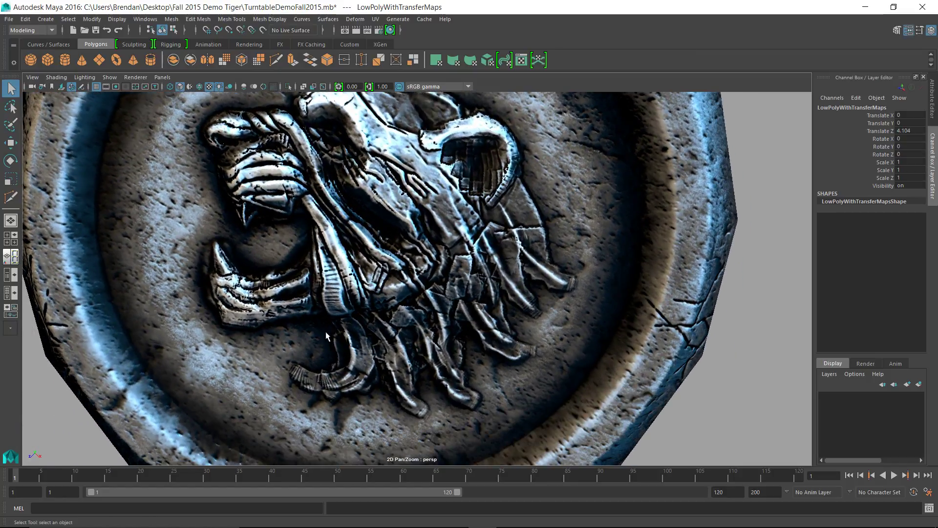
pyautogui.scroll(-2, 324, 313)
pyautogui.scroll(-1, 396, 323)
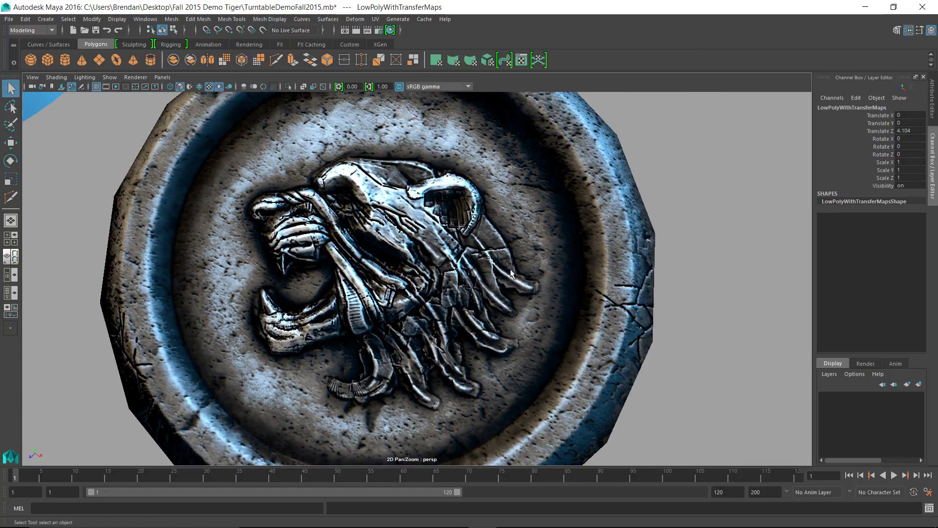
pyautogui.scroll(-4, 444, 249)
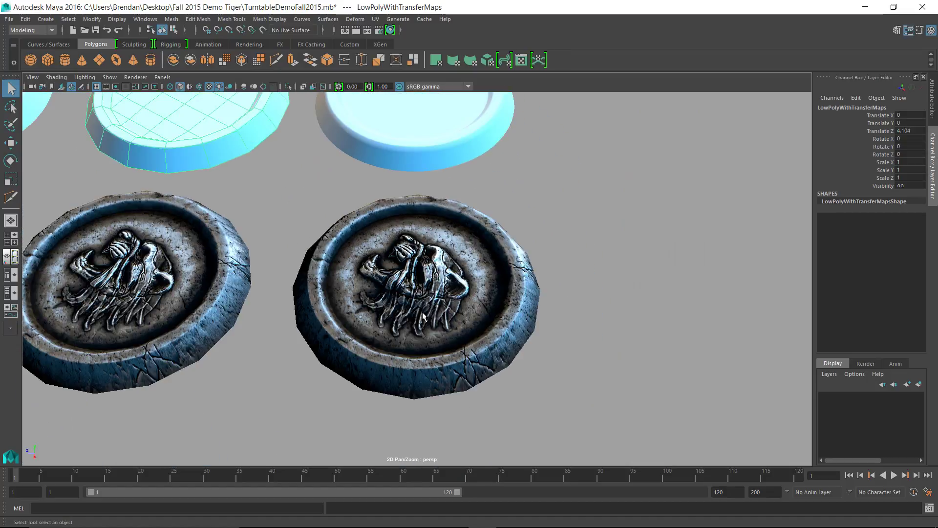
pyautogui.moveTo(423, 317)
pyautogui.keyDown('alt'); pyautogui.mouseDown()
pyautogui.moveTo(438, 335)
pyautogui.moveTo(464, 342)
pyautogui.mouseUp(); pyautogui.keyUp('alt')
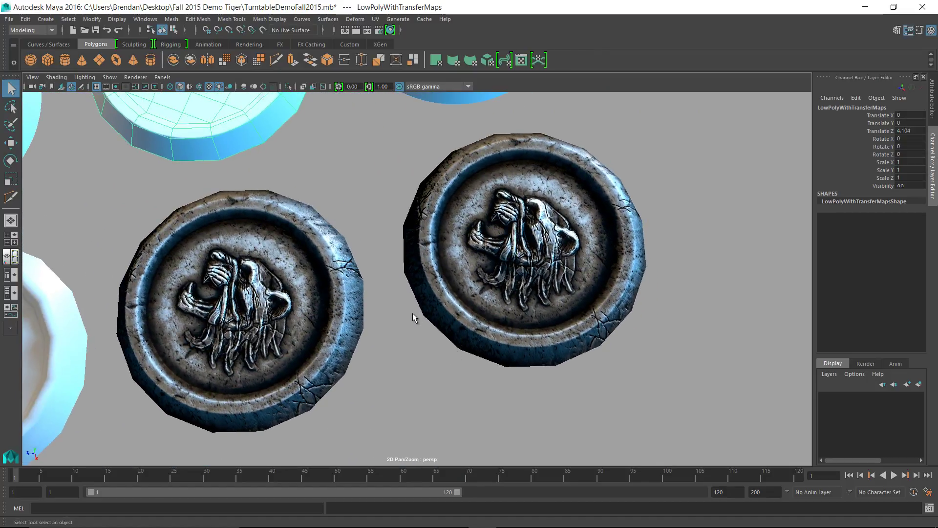
pyautogui.keyDown('alt'); pyautogui.moveTo(412, 317); pyautogui.dragTo(577, 323); pyautogui.keyUp('alt')
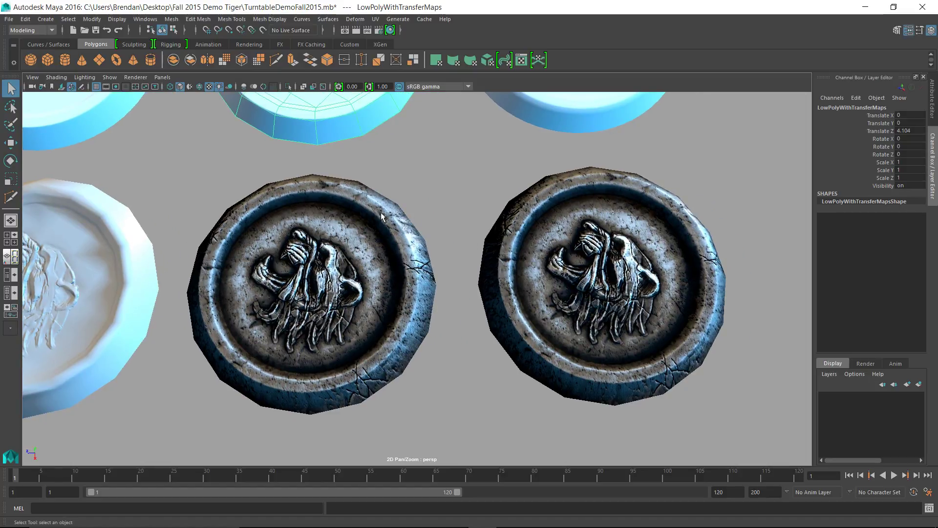
# Switch to Photoshop and compare the normal map with and without the upper Normal From CrazyBump (Overlay) layer
pyautogui.hotkey('alt', 'Tab')
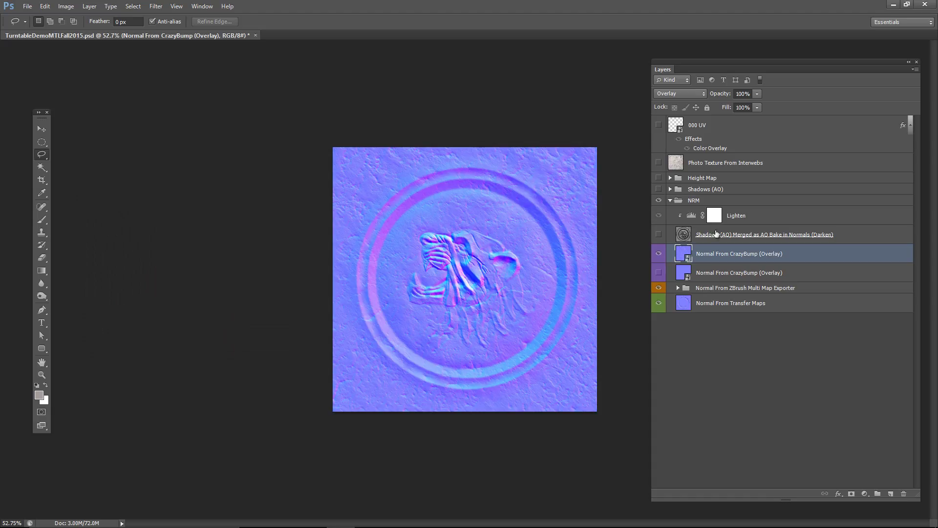
pyautogui.click(658, 253)
pyautogui.click(658, 253)
pyautogui.keyDown('alt'); pyautogui.scroll(4, 502, 252); pyautogui.keyUp('alt')
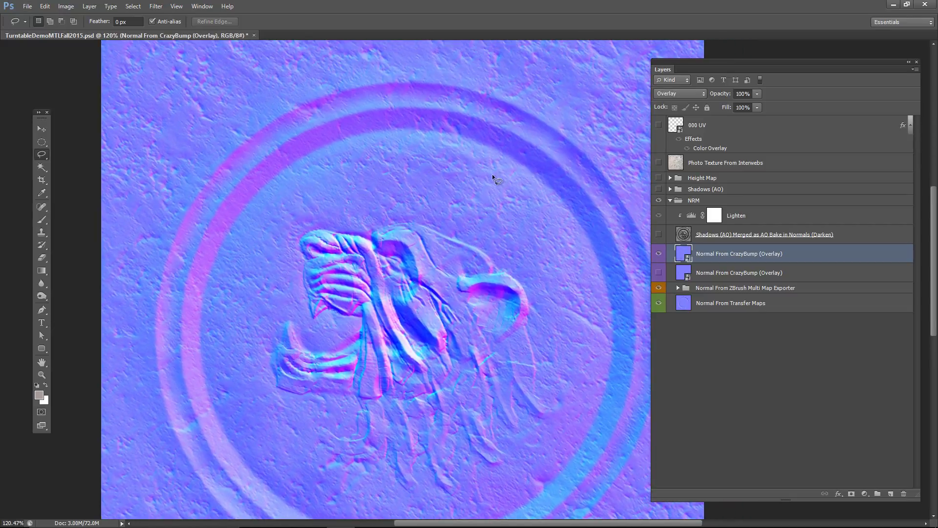
pyautogui.click(658, 253)
pyautogui.click(658, 253)
pyautogui.keyDown('alt'); pyautogui.scroll(-2, 527, 245); pyautogui.keyUp('alt')
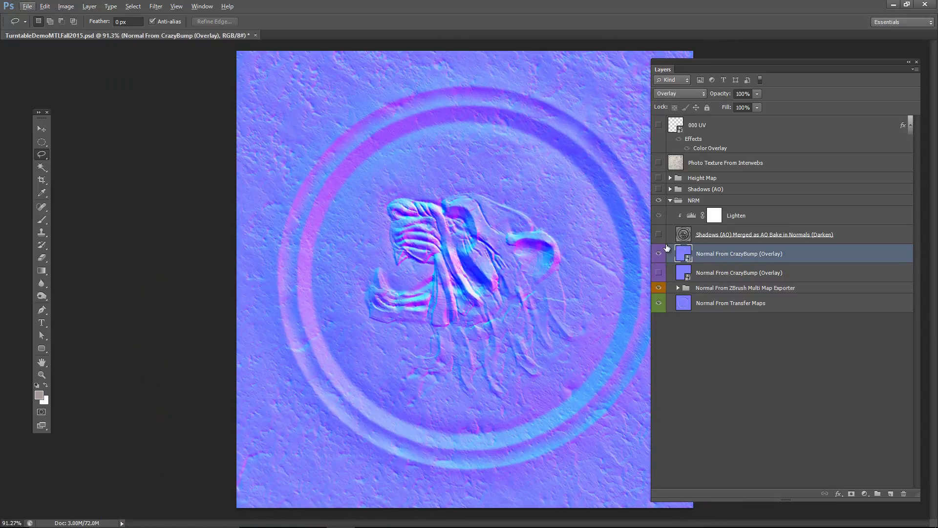
# Collapse the NRM group, reveal and expand Shadows (AO), and show its Enhance Detail Lower and Enhance Detail Higher CrazyBump layers
pyautogui.click(670, 201)
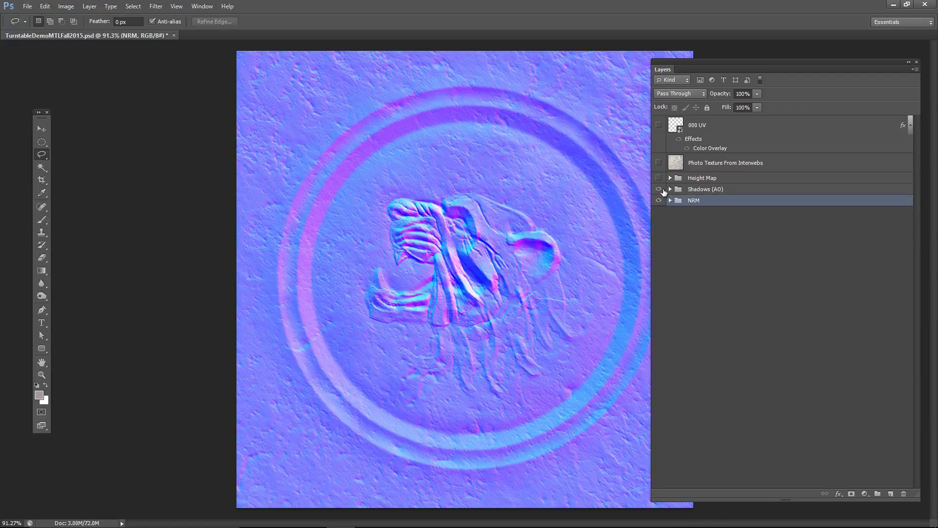
pyautogui.click(662, 190)
pyautogui.click(669, 189)
pyautogui.click(658, 254)
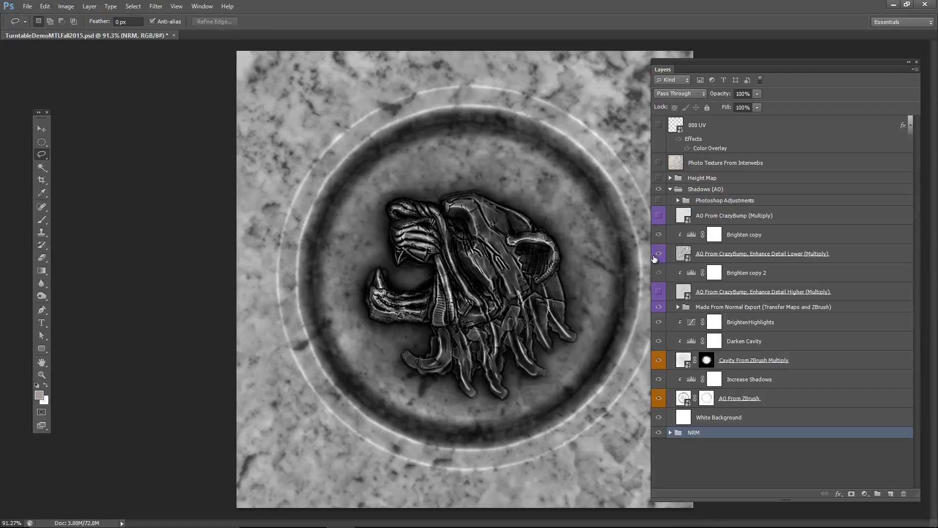
pyautogui.click(658, 291)
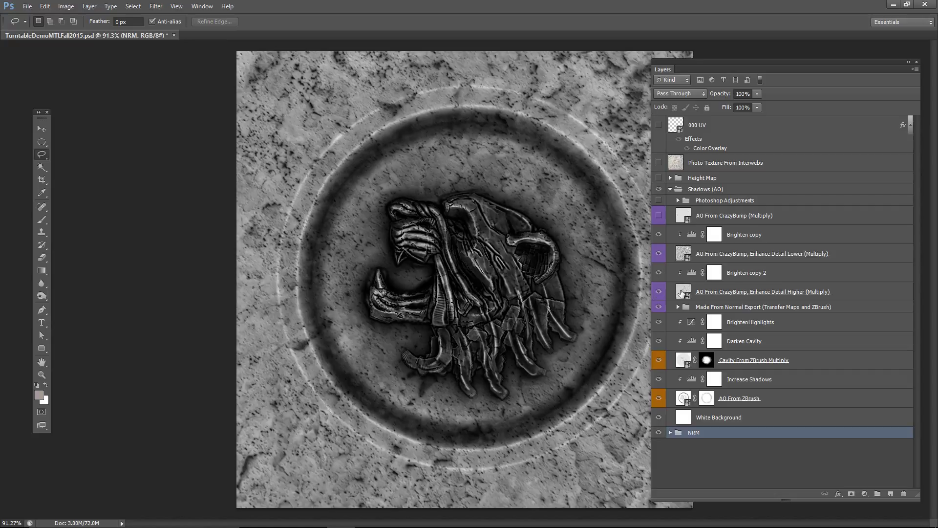
pyautogui.click(776, 295)
pyautogui.click(782, 264)
pyautogui.keyDown('alt'); pyautogui.scroll(-3, 482, 256); pyautogui.keyUp('alt')
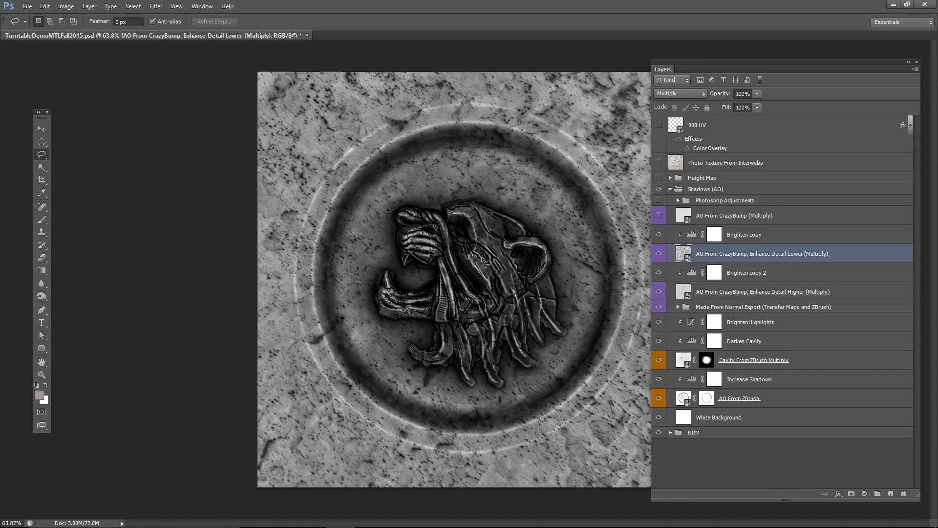
# Compare the shadow map with and without the Brighten copy 2 and Brighten copy adjustments
pyautogui.click(658, 272)
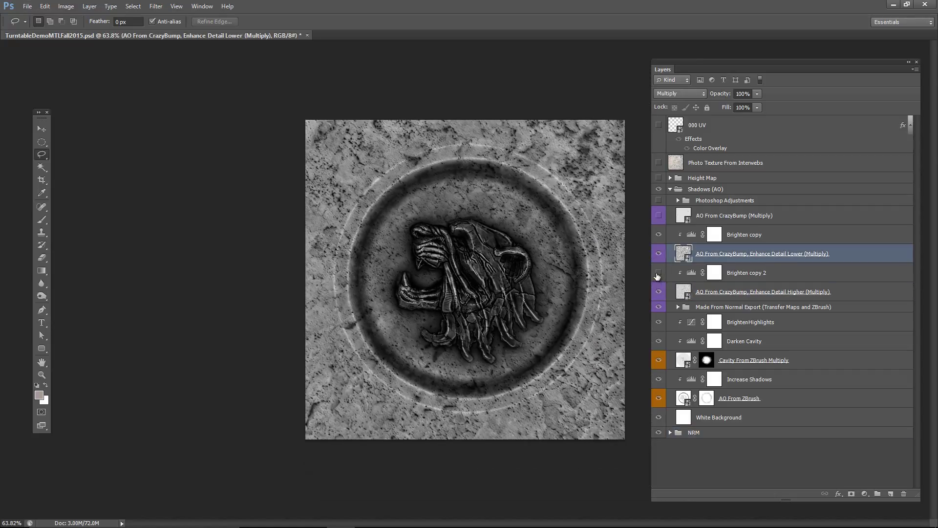
pyautogui.click(658, 273)
pyautogui.click(659, 234)
pyautogui.click(658, 235)
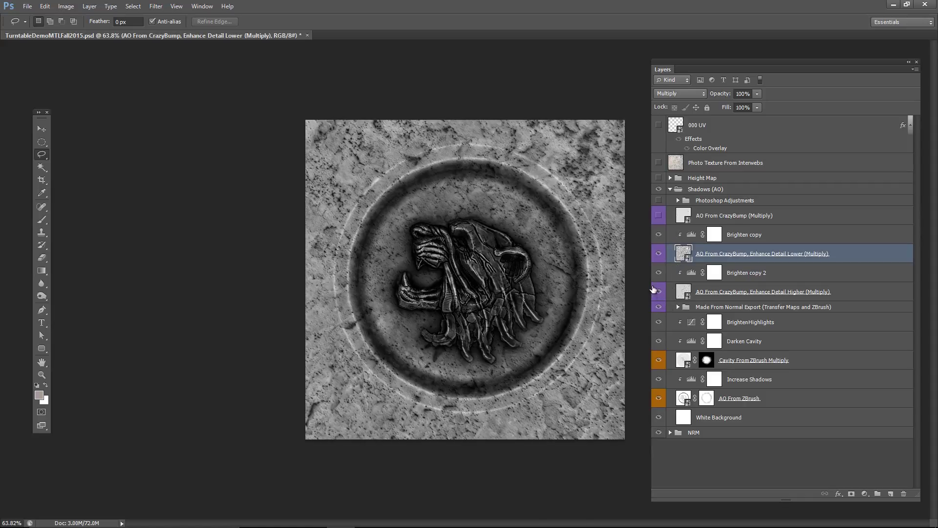
# Collapse and hide the Shadows (AO) group, show the Height Map group, and expand the NRM group
pyautogui.click(670, 190)
pyautogui.click(659, 189)
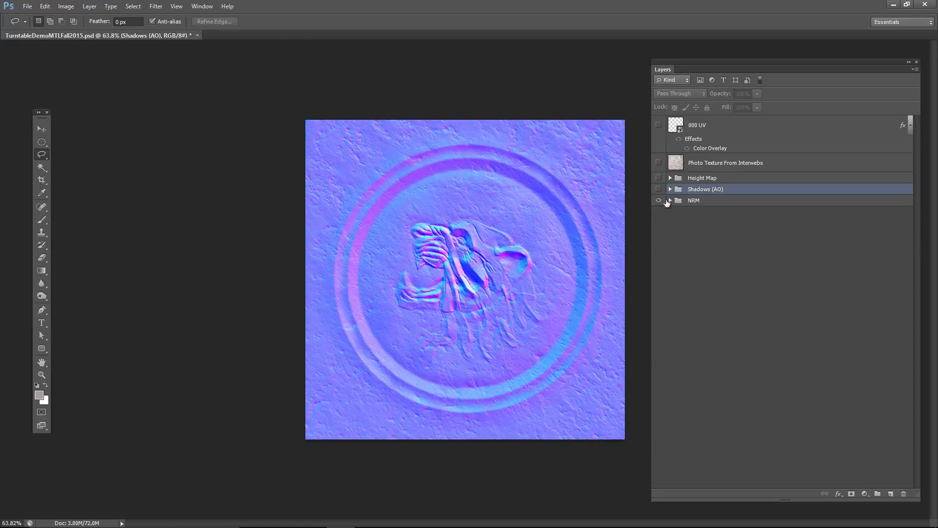
pyautogui.click(658, 178)
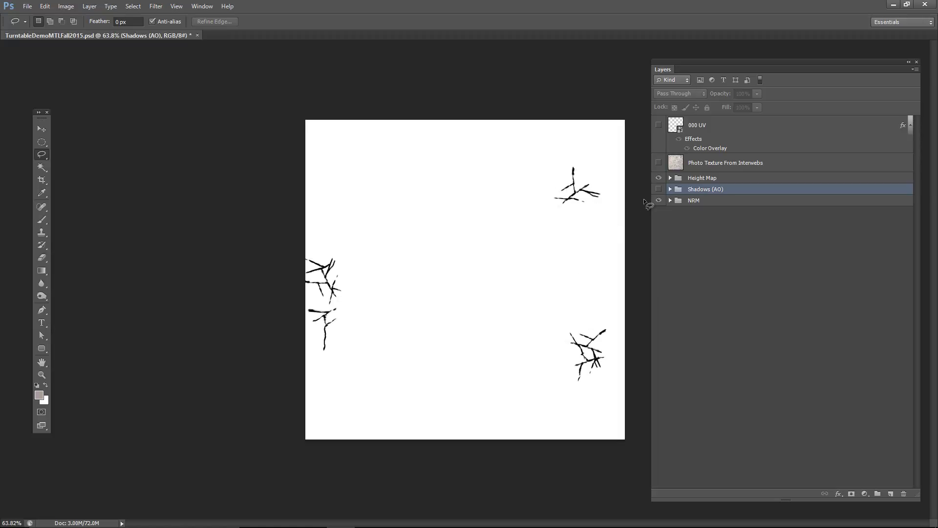
pyautogui.click(673, 200)
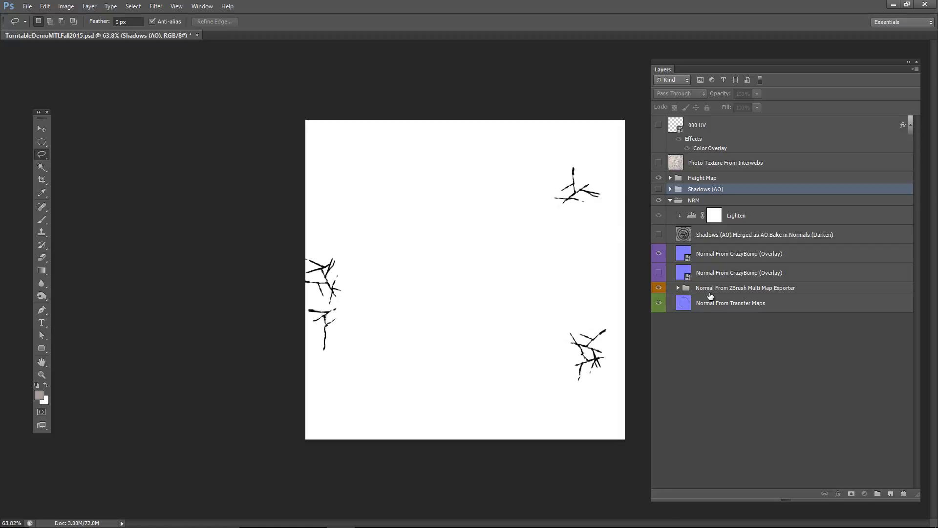
# Select the Normal From Transfer Maps layer and the Normal From ZBrush Multi Map Exporter group in turn, finishing on the group
pyautogui.click(711, 290)
pyautogui.click(712, 307)
pyautogui.click(717, 288)
pyautogui.click(720, 307)
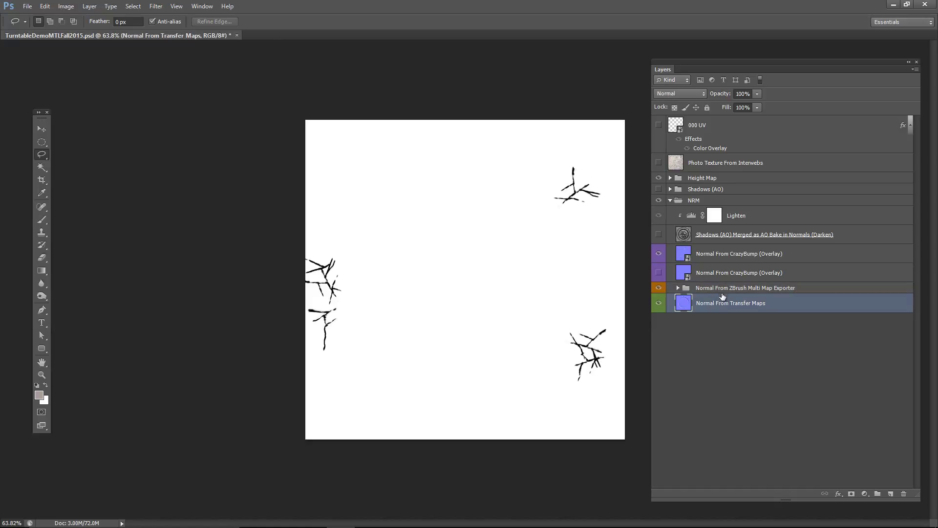
pyautogui.click(722, 291)
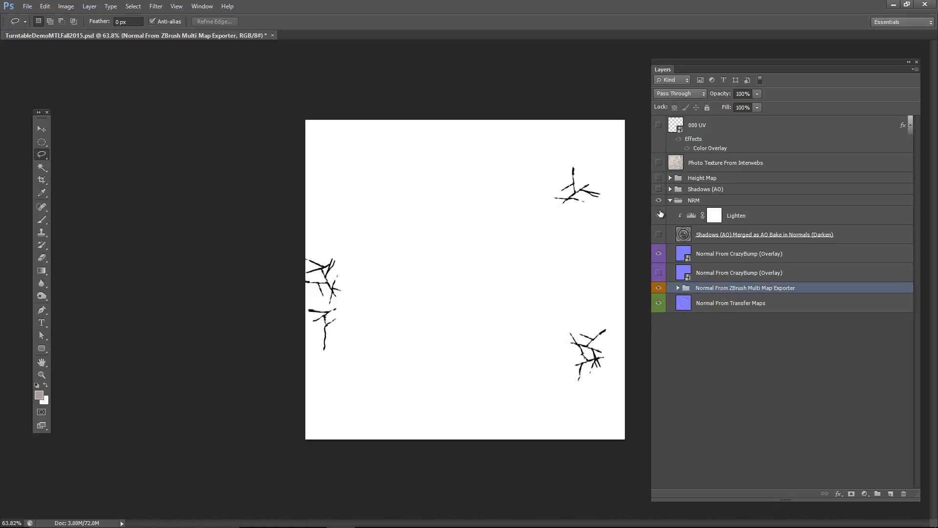
# Hide the Height Map group, view the normal map without the upper CrazyBump overlay and the photo texture alone, then show the overlay again
pyautogui.click(659, 253)
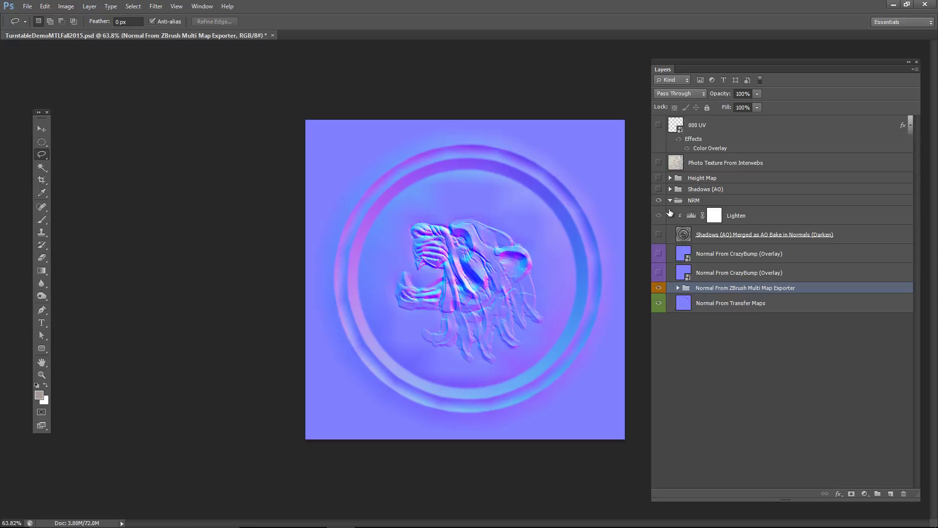
pyautogui.click(659, 163)
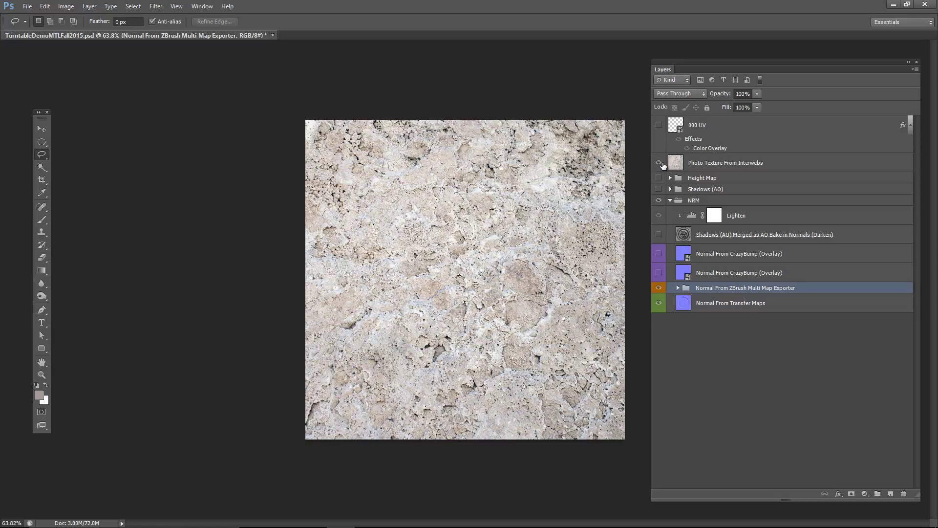
pyautogui.click(658, 163)
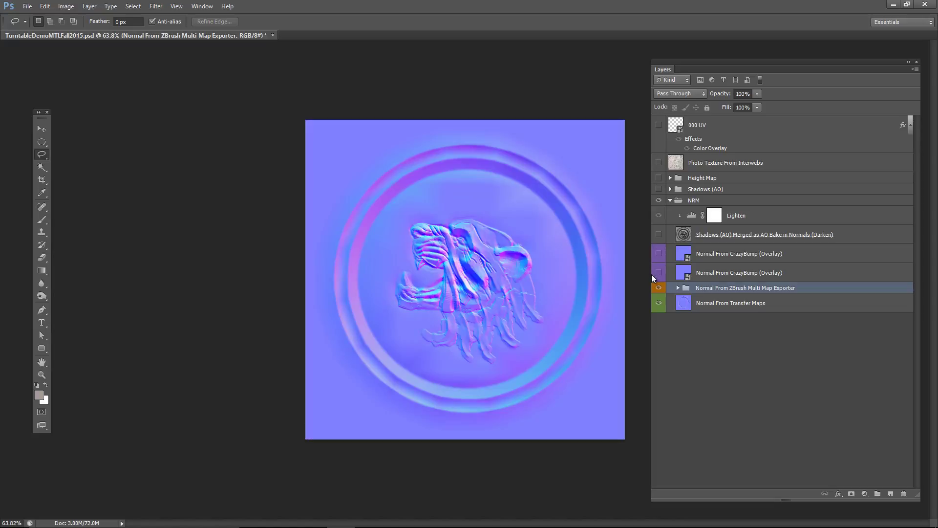
pyautogui.click(658, 254)
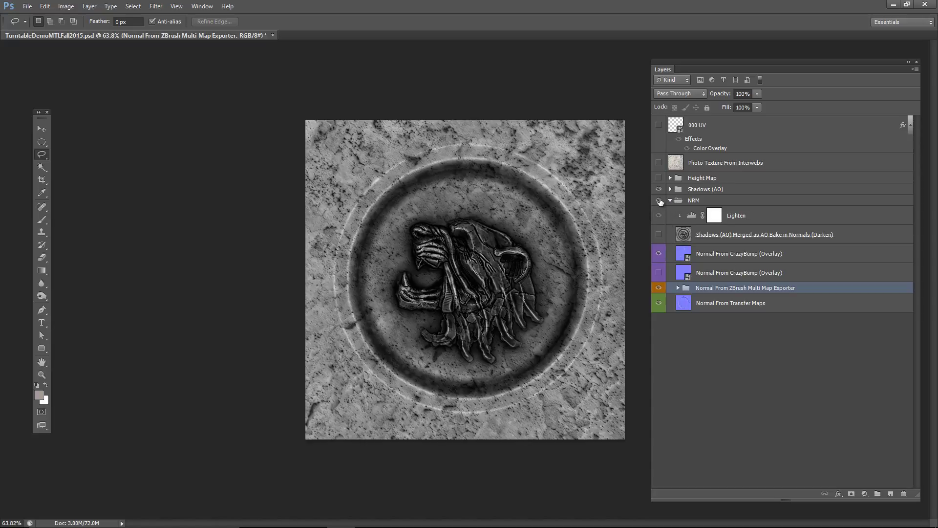
# Show the Shadows (AO) and Height Map groups, collapse the NRM group, and expand the Height Map group
pyautogui.click(658, 179)
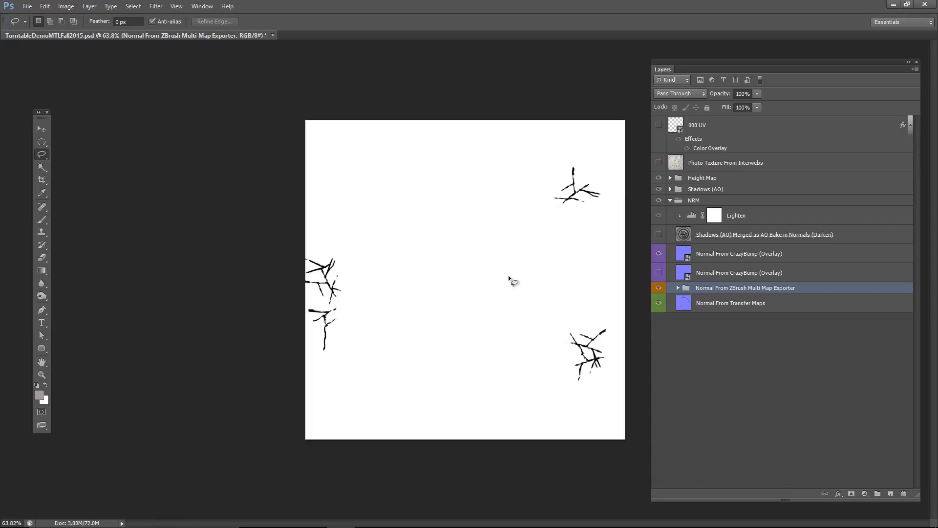
pyautogui.click(670, 201)
pyautogui.click(691, 178)
pyautogui.click(670, 178)
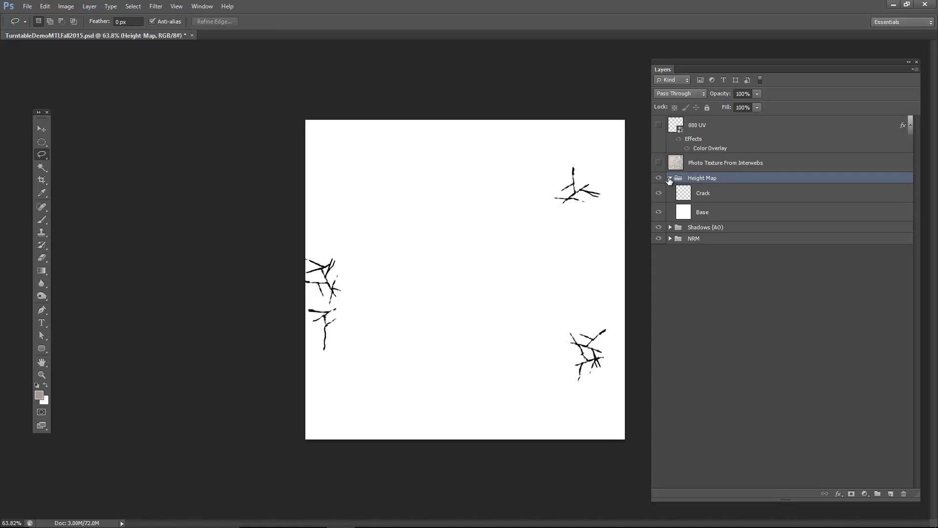
# Compare the height map with and without the Crack layer, and select the Base and Crack layers alternately, finishing on Crack
pyautogui.click(715, 208)
pyautogui.click(720, 198)
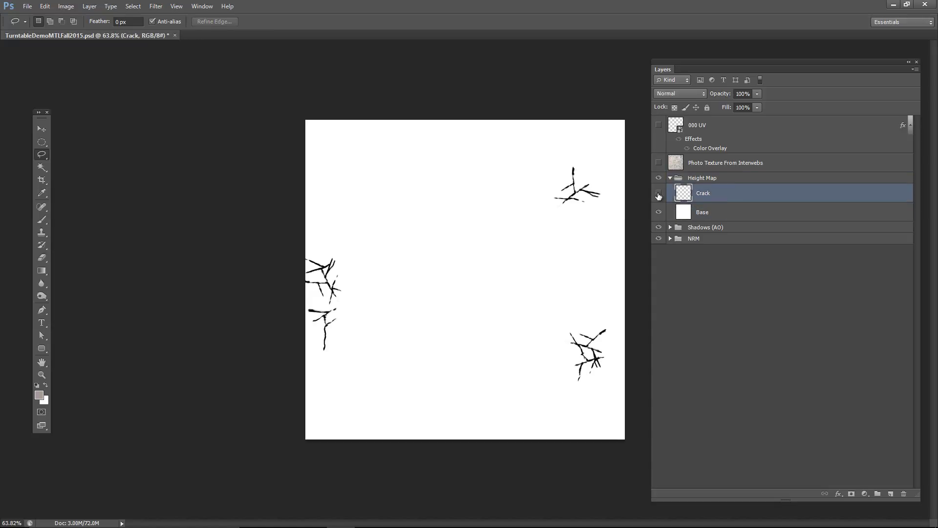
pyautogui.click(658, 193)
pyautogui.click(658, 193)
pyautogui.click(724, 211)
pyautogui.click(722, 191)
pyautogui.click(728, 212)
pyautogui.click(722, 191)
# Switch to CrazyBump, start opening a heightmap from file, and browse the Fall 2015 Demo Tiger folder for it
pyautogui.hotkey('alt', 'Tab')
pyautogui.hotkey('alt', 'Tab')
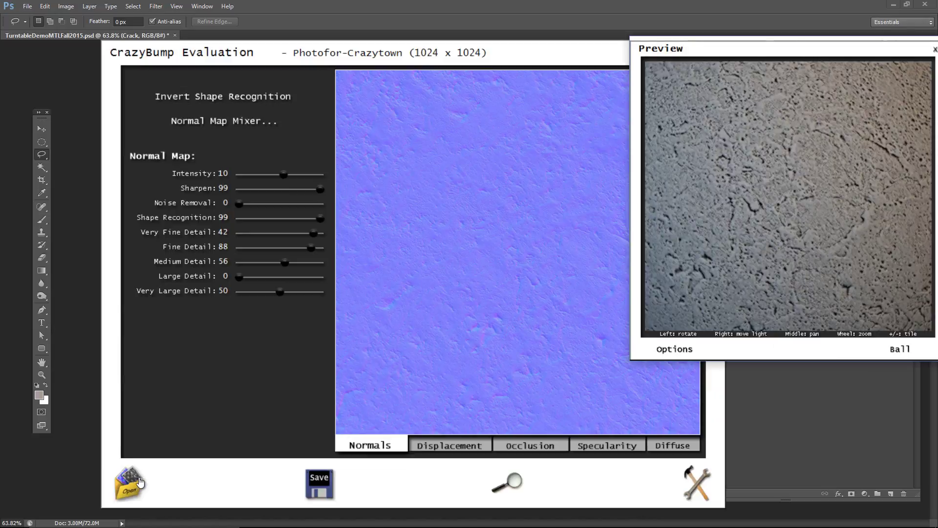
pyautogui.click(117, 484)
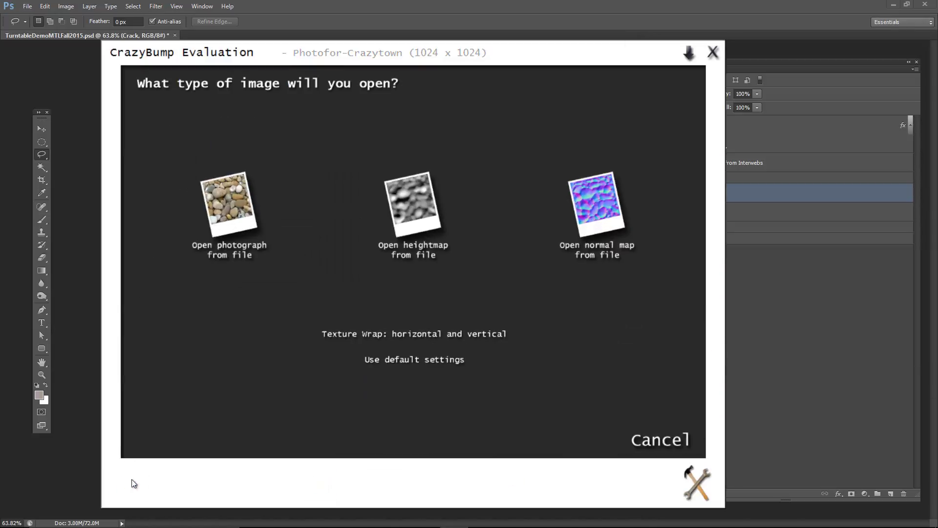
pyautogui.click(411, 226)
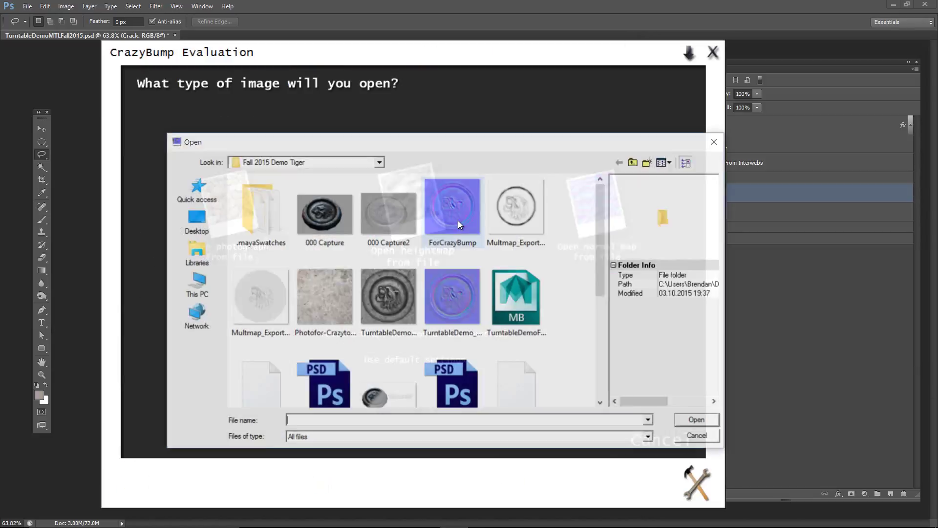
pyautogui.scroll(-3, 386, 309)
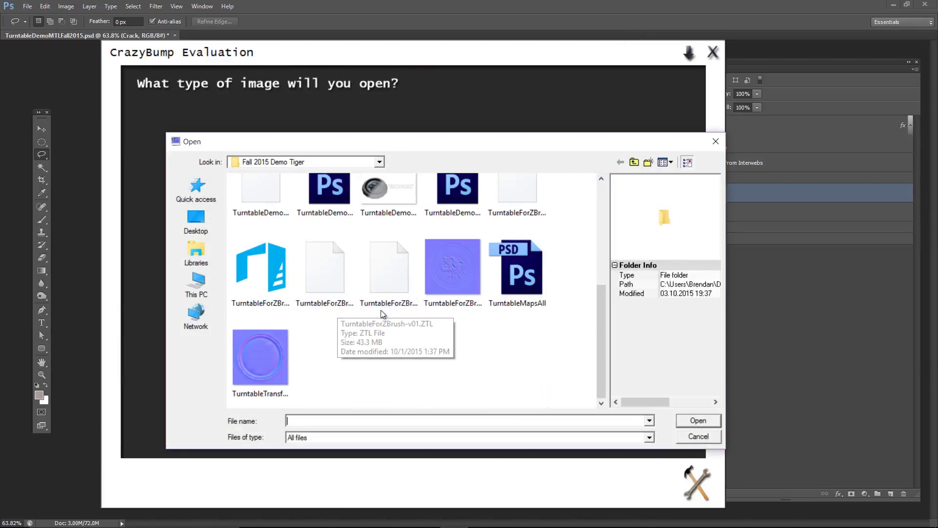
pyautogui.scroll(2, 381, 310)
# Switch to Photoshop and start saving the height map for the web as a maximum-quality JPEG in the Fall 2015 Demo Tiger folder
pyautogui.hotkey('alt', 'Tab')
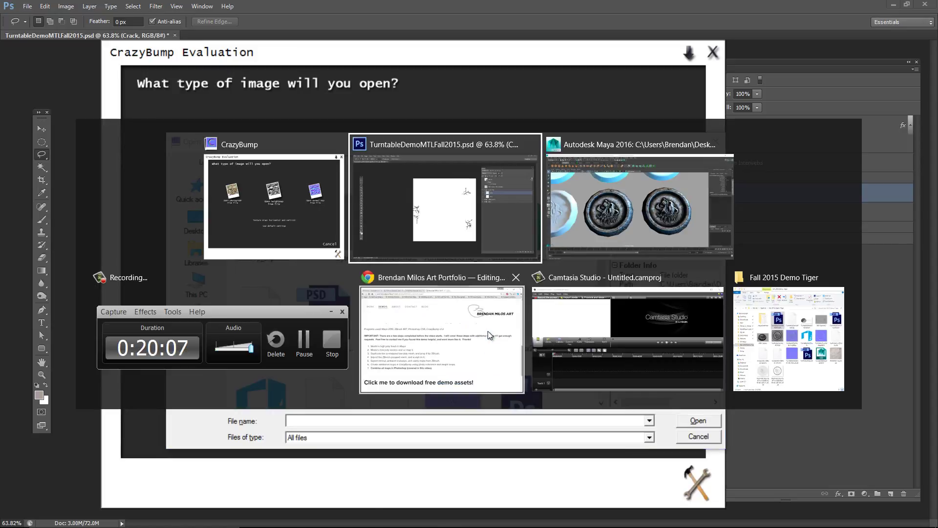
pyautogui.hotkey('ctrl', 'alt', 'shift', 's')
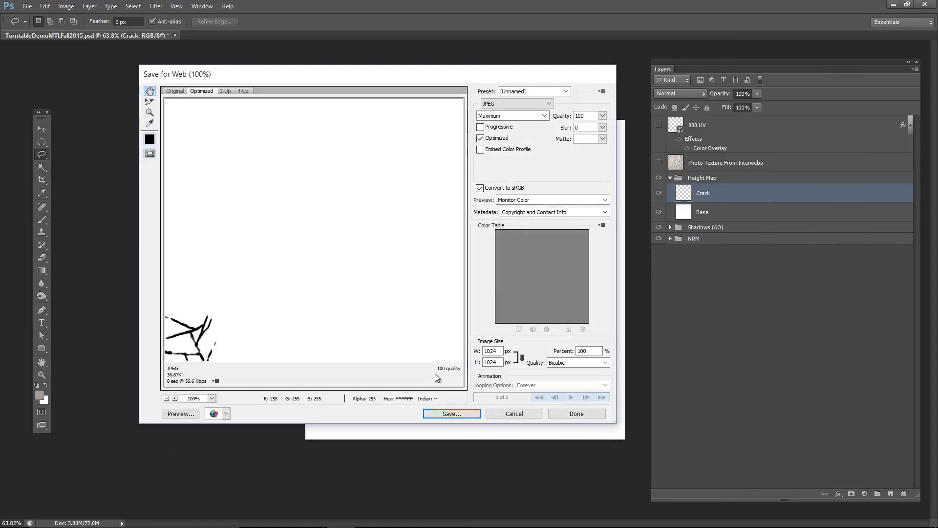
pyautogui.click(450, 413)
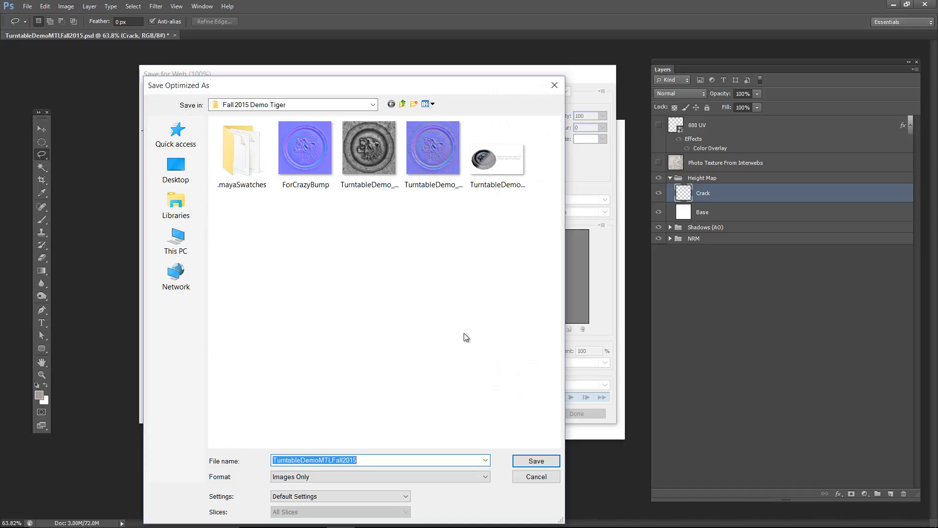
# Save the optimized image as HeightMap, switch to CrazyBump and open the HeightMap file there
pyautogui.write('HeightMap')
pyautogui.press('Return')
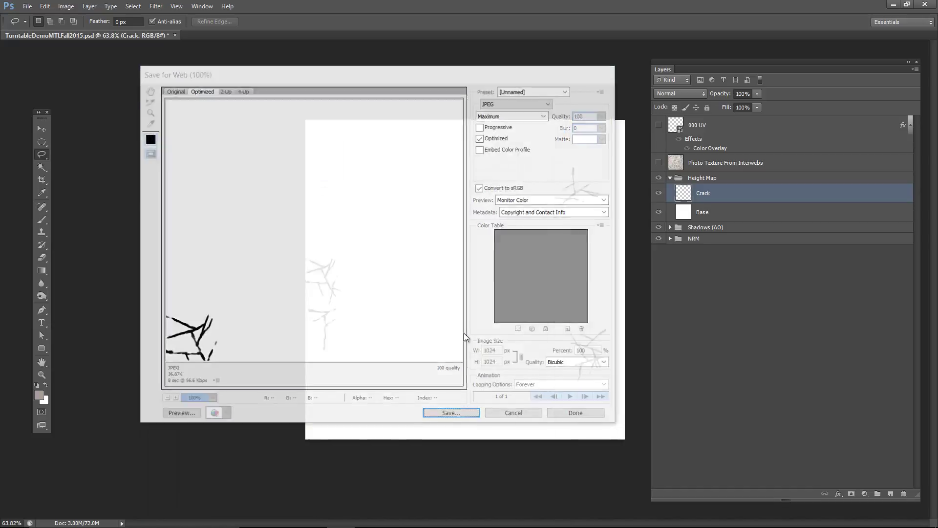
pyautogui.hotkey('alt', 'Tab')
pyautogui.click(478, 239)
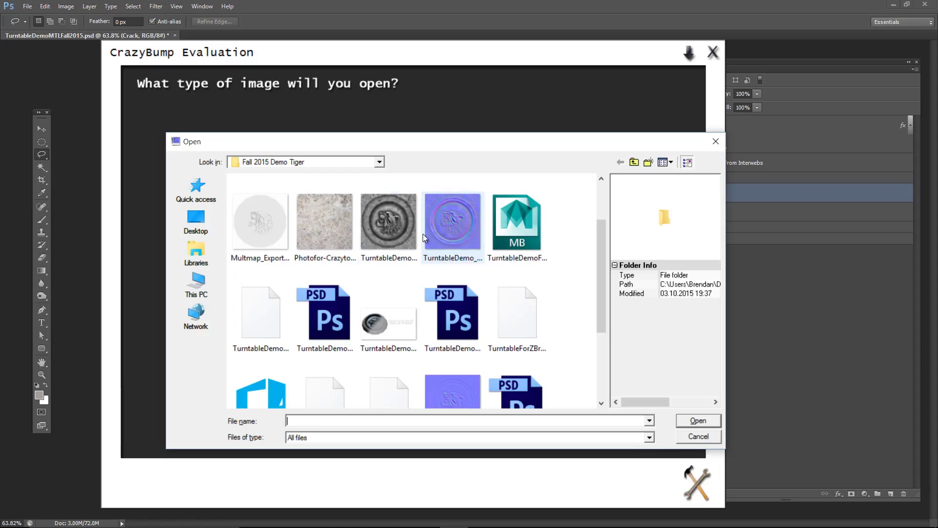
pyautogui.scroll(3, 386, 310)
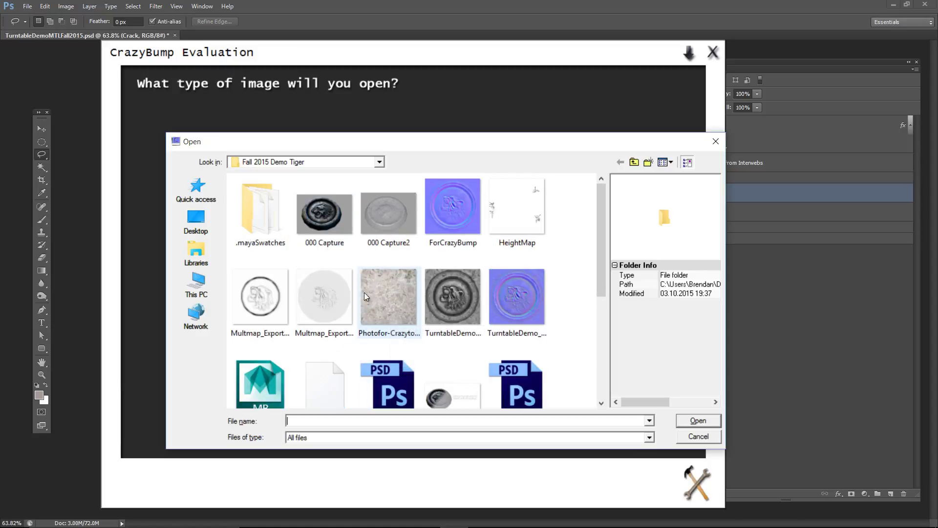
pyautogui.click(507, 215)
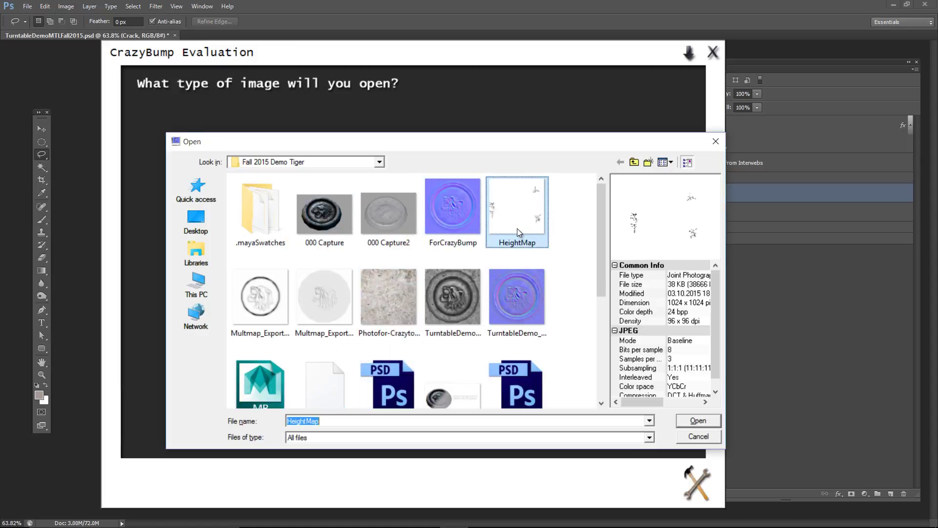
pyautogui.doubleClick(517, 228)
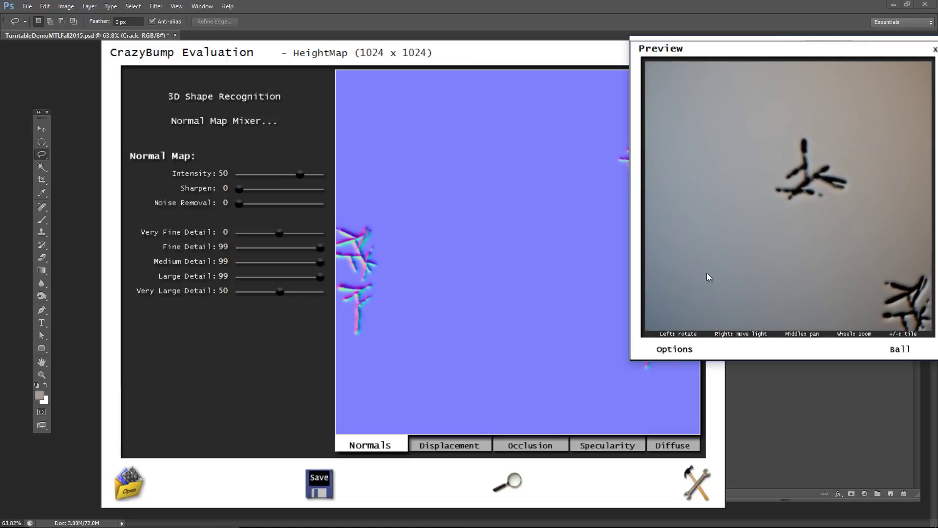
# Adjust the 3D preview's display options so the cracks render without their dark fill
pyautogui.click(674, 348)
pyautogui.click(684, 385)
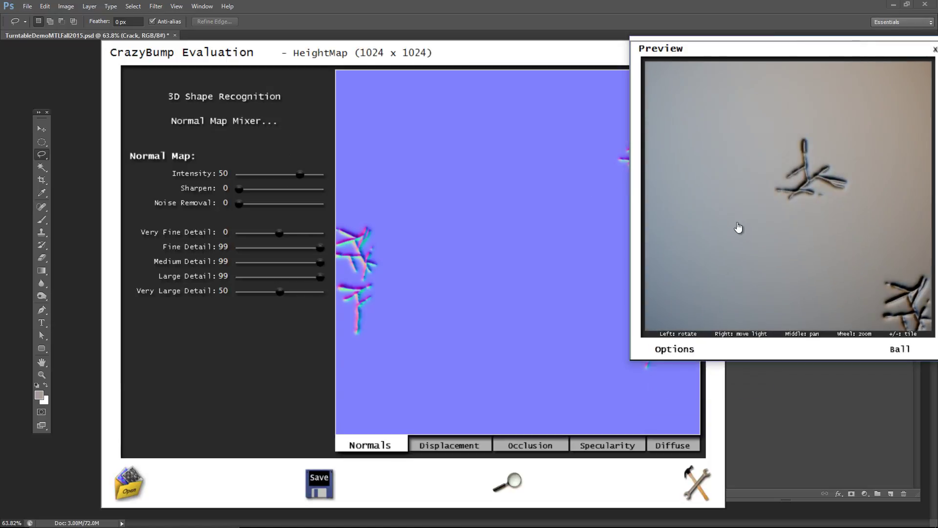
pyautogui.moveTo(738, 225); pyautogui.dragTo(765, 208, button='middle')
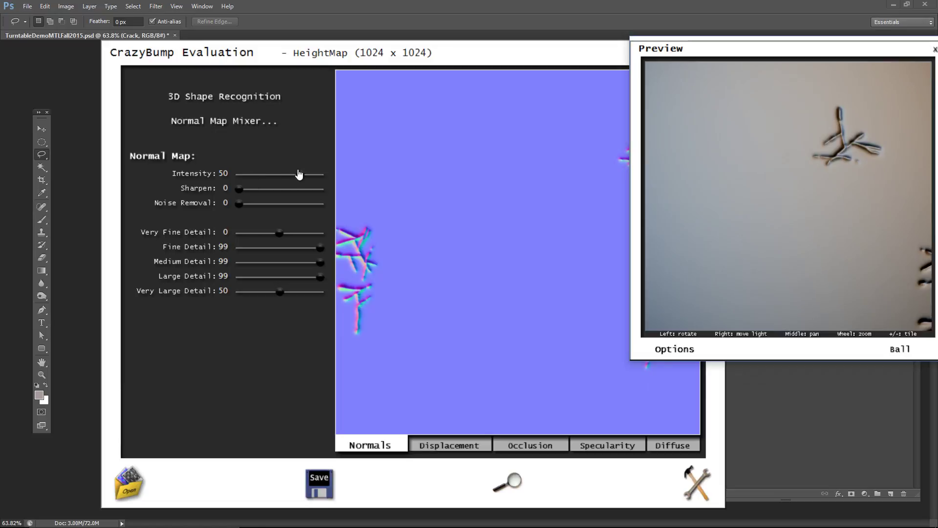
# Set the normal map's Intensity to 19, Sharpen 99, Very Fine Detail 50, Medium Detail 80, Large Detail 47 and Very Large Detail 28
pyautogui.moveTo(299, 175)
pyautogui.mouseDown()
pyautogui.moveTo(278, 177)
pyautogui.moveTo(287, 175)
pyautogui.mouseUp()
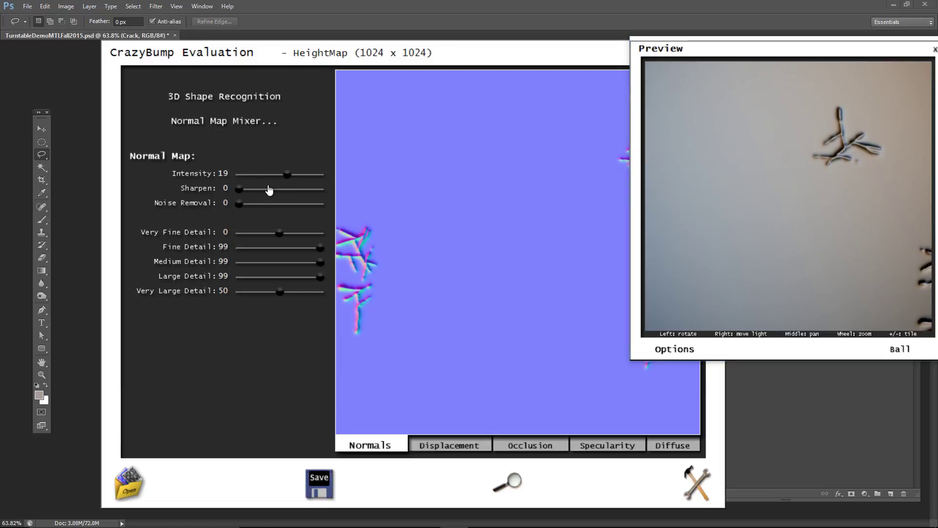
pyautogui.click(318, 188)
pyautogui.moveTo(280, 292)
pyautogui.mouseDown()
pyautogui.moveTo(249, 306)
pyautogui.moveTo(250, 293)
pyautogui.moveTo(262, 291)
pyautogui.mouseUp()
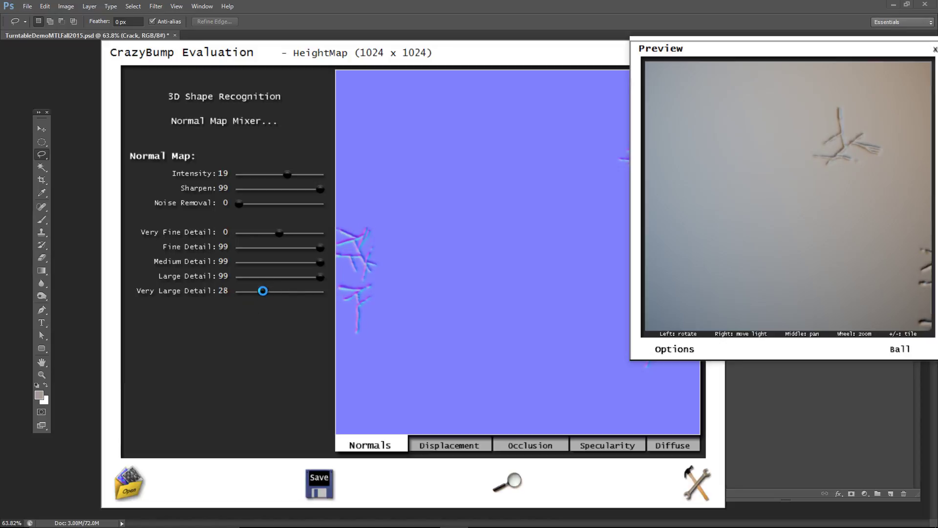
pyautogui.click(277, 278)
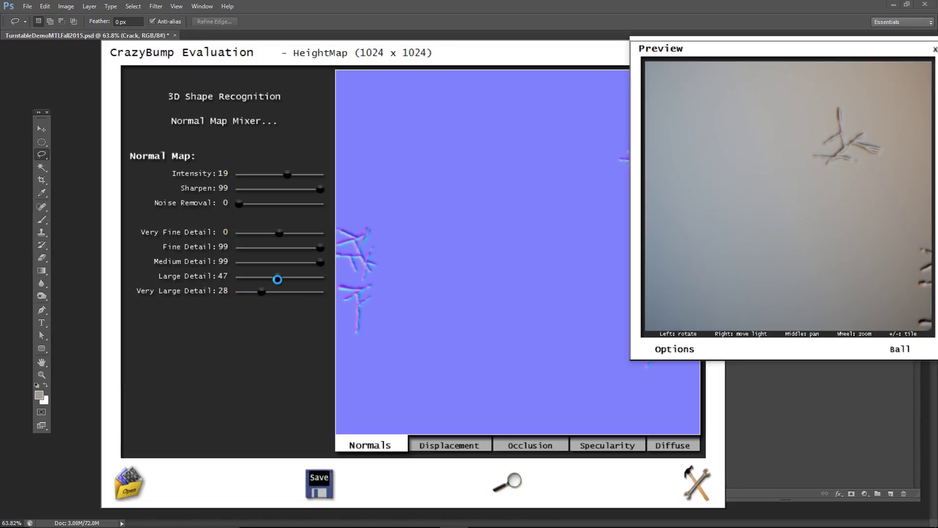
pyautogui.click(304, 262)
pyautogui.moveTo(845, 186); pyautogui.dragTo(741, 192)
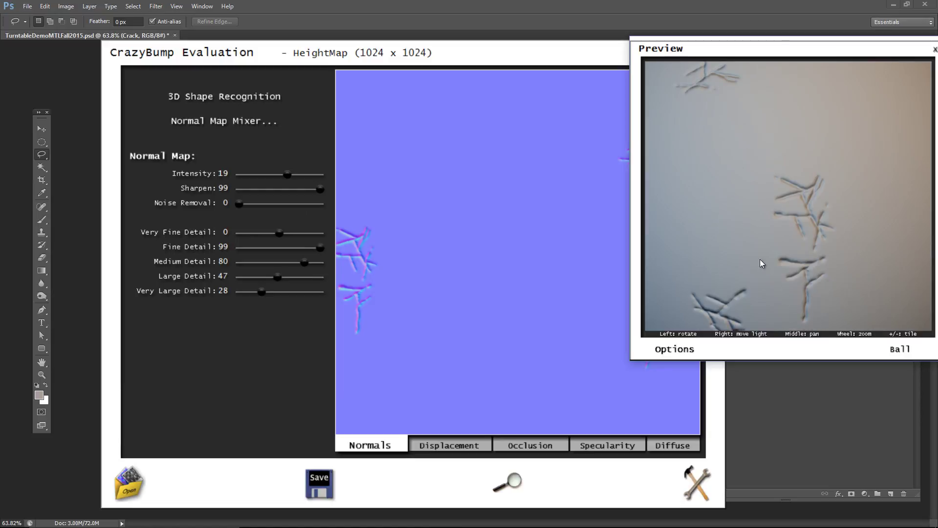
pyautogui.click(320, 232)
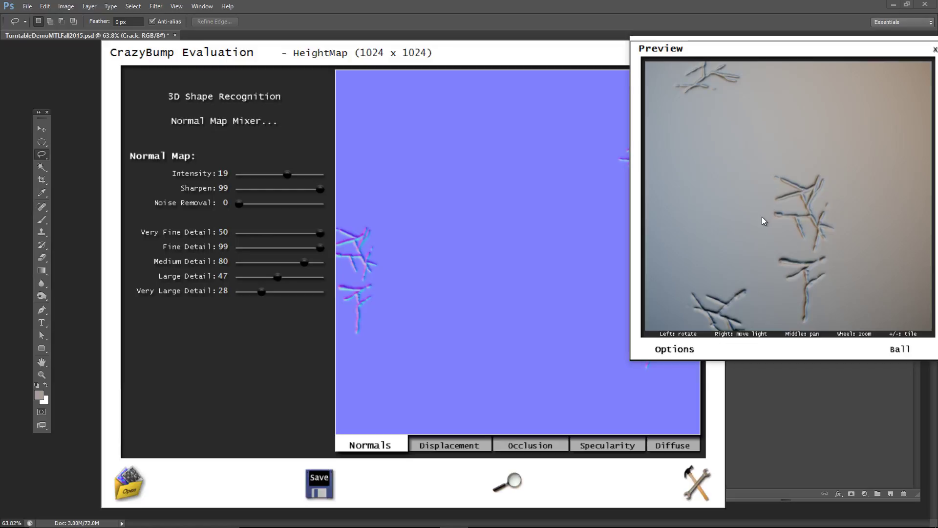
pyautogui.moveTo(763, 218); pyautogui.dragTo(761, 182)
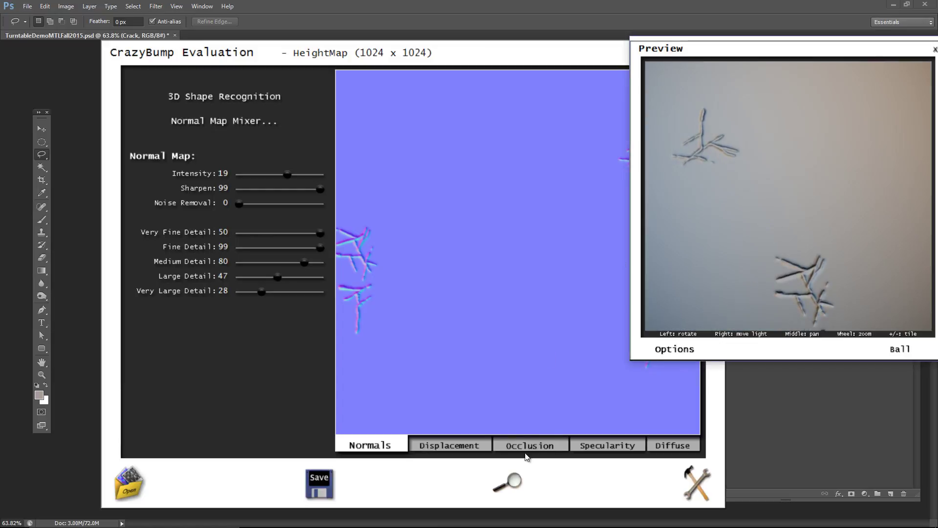
# Switch back to Photoshop and add a new empty layer above the Crack layer in the Height Map group
pyautogui.hotkey('alt', 'Tab')
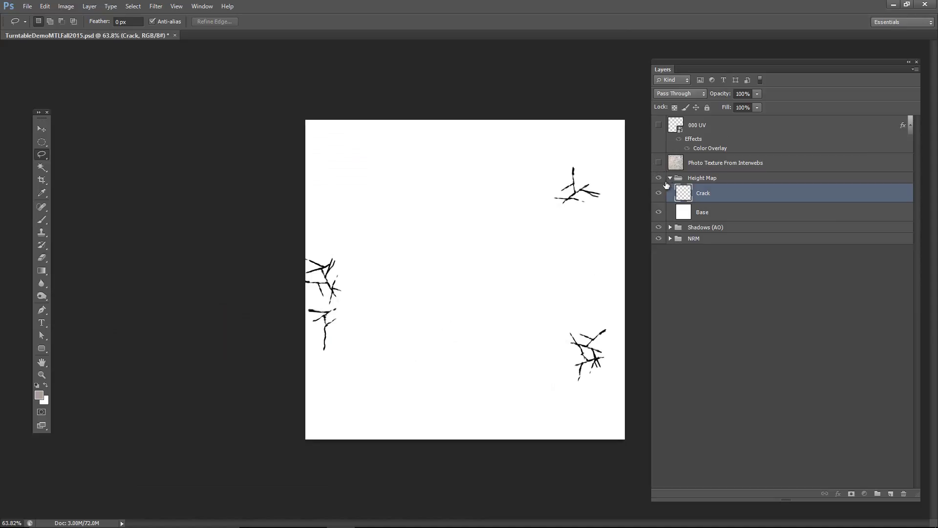
pyautogui.click(665, 180)
pyautogui.click(670, 177)
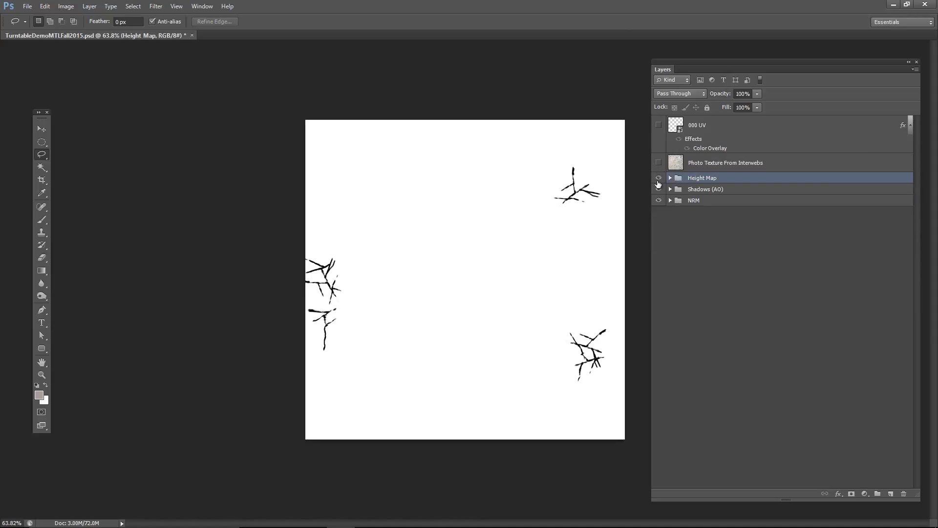
pyautogui.click(658, 178)
pyautogui.click(658, 178)
pyautogui.click(670, 178)
pyautogui.click(744, 199)
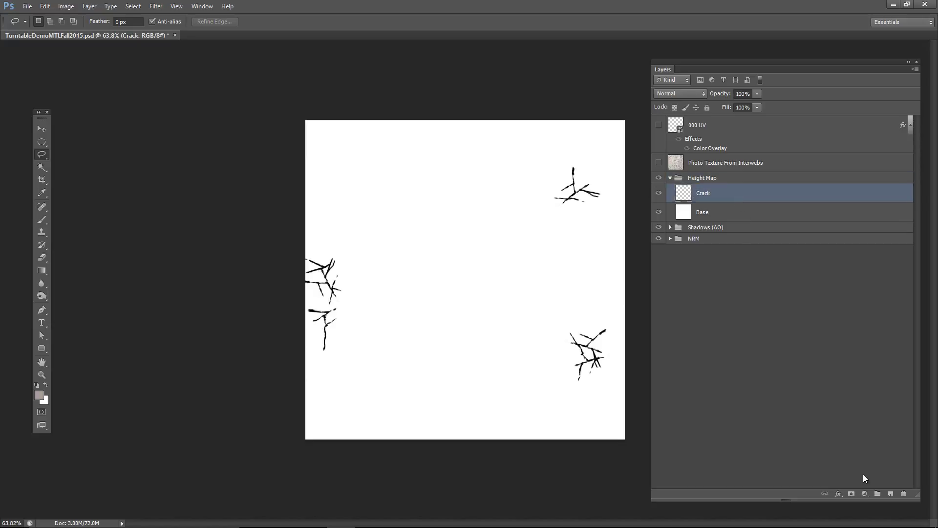
pyautogui.click(892, 494)
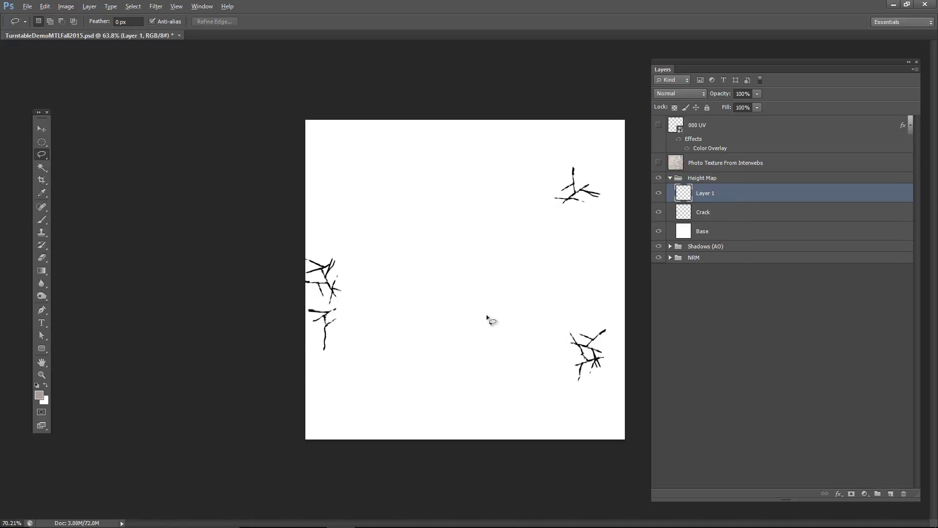
pyautogui.keyDown('alt'); pyautogui.scroll(3, 487, 314); pyautogui.keyUp('alt')
pyautogui.press('b')
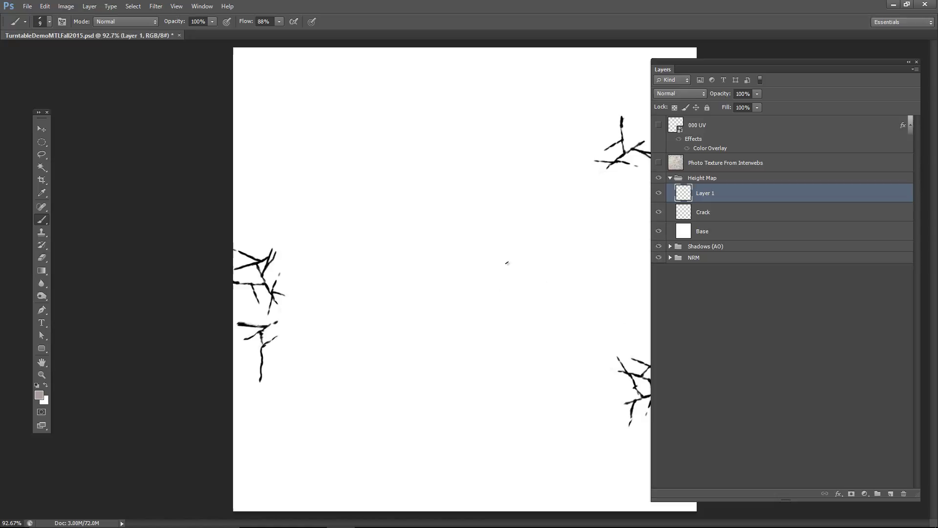
# Duplicate the Height Map group, hide the original group and expand the copy's layers
pyautogui.click(728, 231)
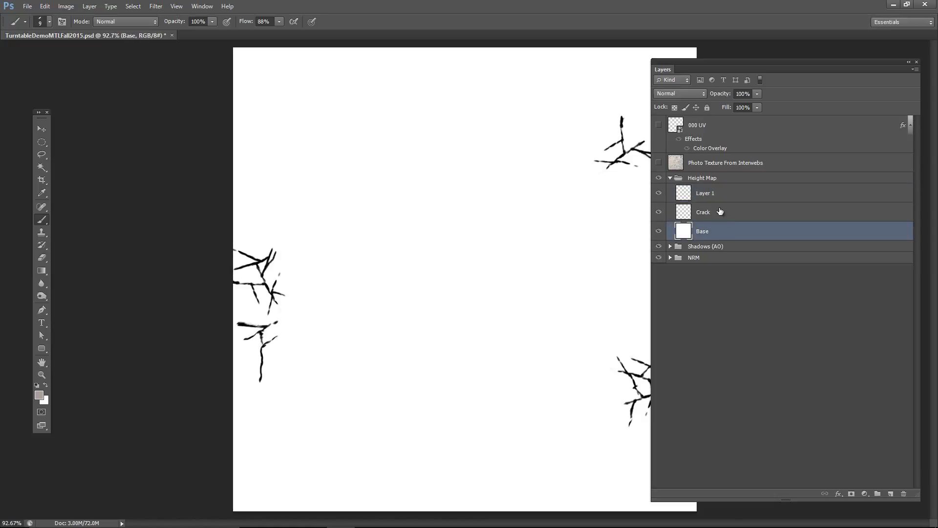
pyautogui.click(671, 178)
pyautogui.hotkey('ctrl', 'j')
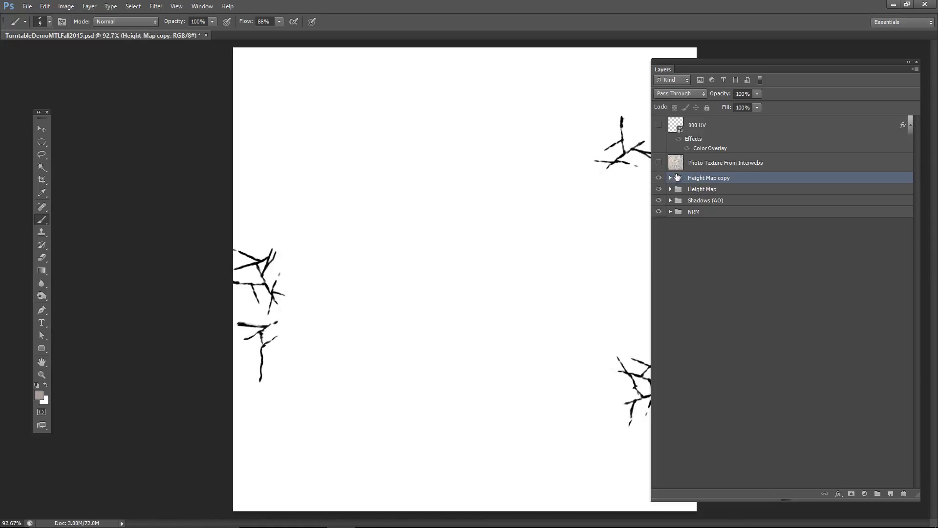
pyautogui.click(670, 178)
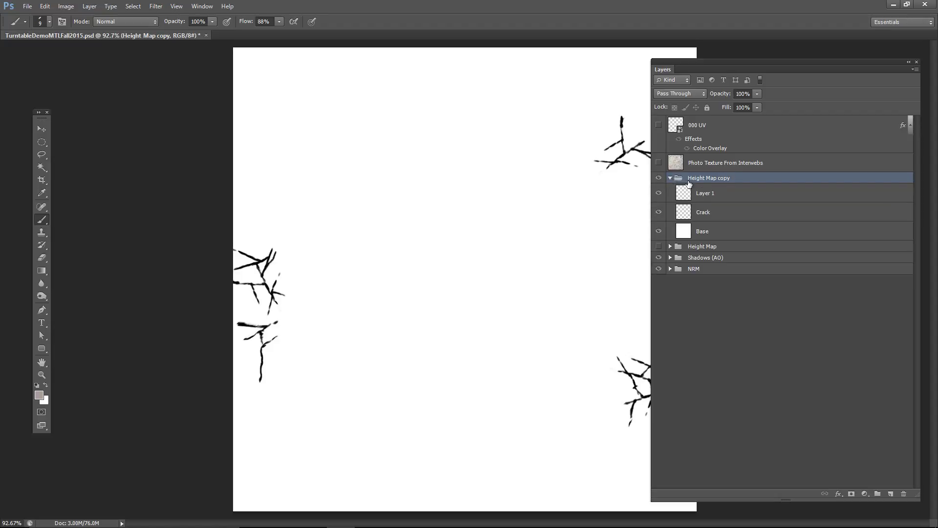
# Fill the copied group's Base layer with the grey-beige foreground colour and hide its Crack layer
pyautogui.click(726, 227)
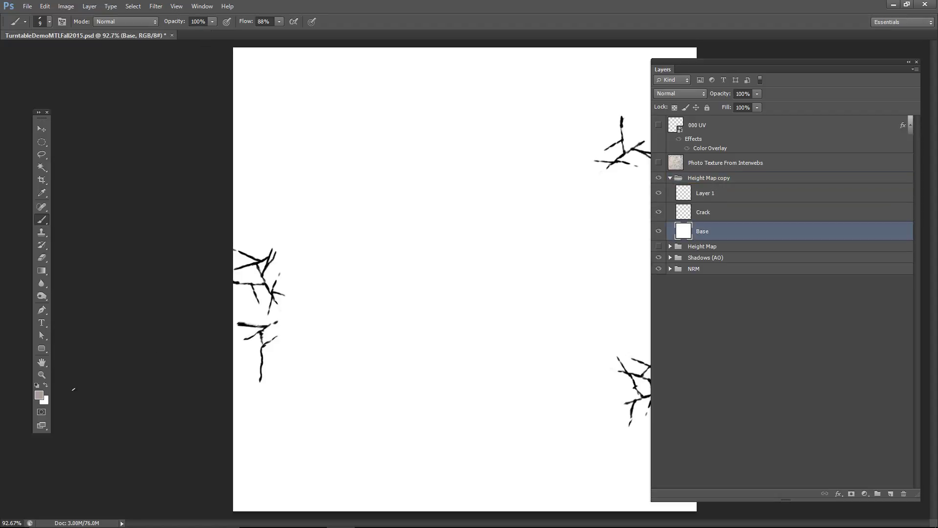
pyautogui.hotkey('alt', 'BackSpace')
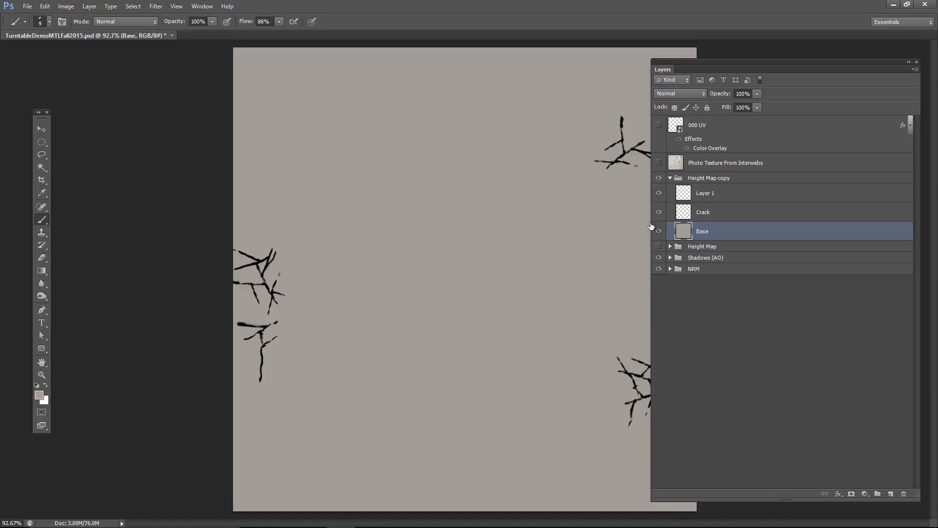
pyautogui.click(713, 214)
pyautogui.click(660, 213)
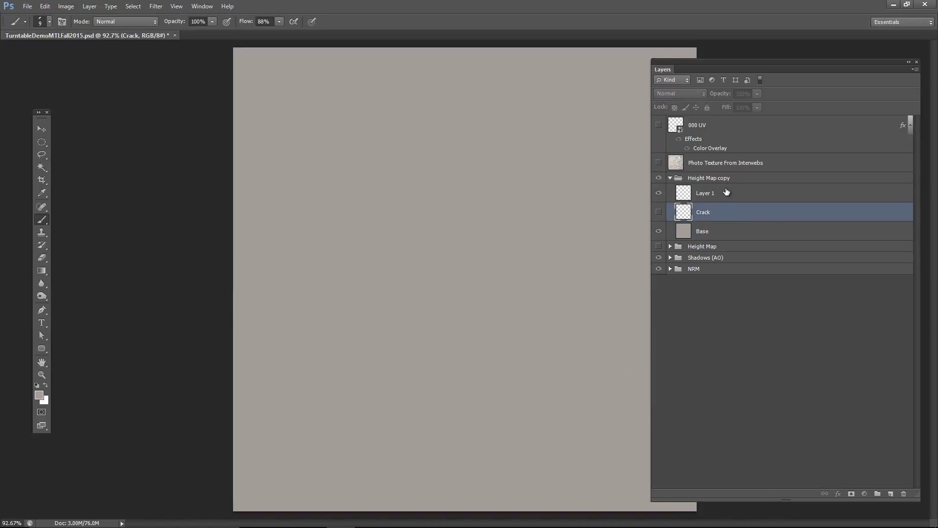
# Draw a small white filled circle on Layer 1 in the upper-left part of the canvas, leaving nothing selected
pyautogui.click(721, 193)
pyautogui.press('m')
pyautogui.moveTo(318, 173); pyautogui.dragTo(332, 193)
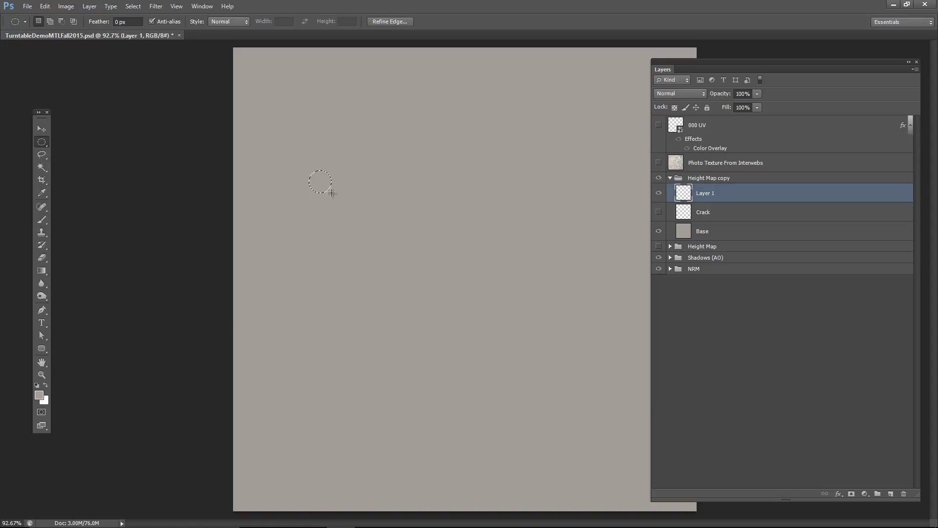
pyautogui.hotkey('ctrl', 'BackSpace')
pyautogui.hotkey('ctrl', 'd')
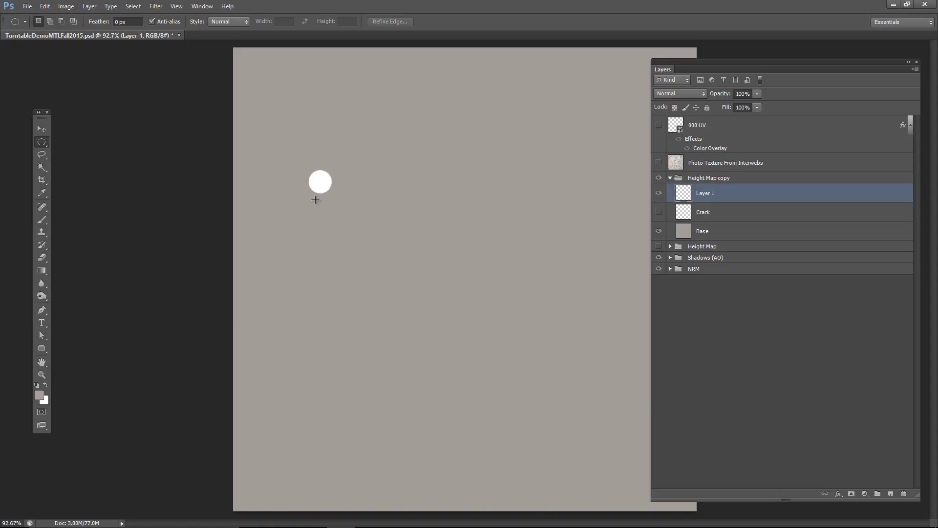
pyautogui.press('h')
pyautogui.doubleClick(755, 197)
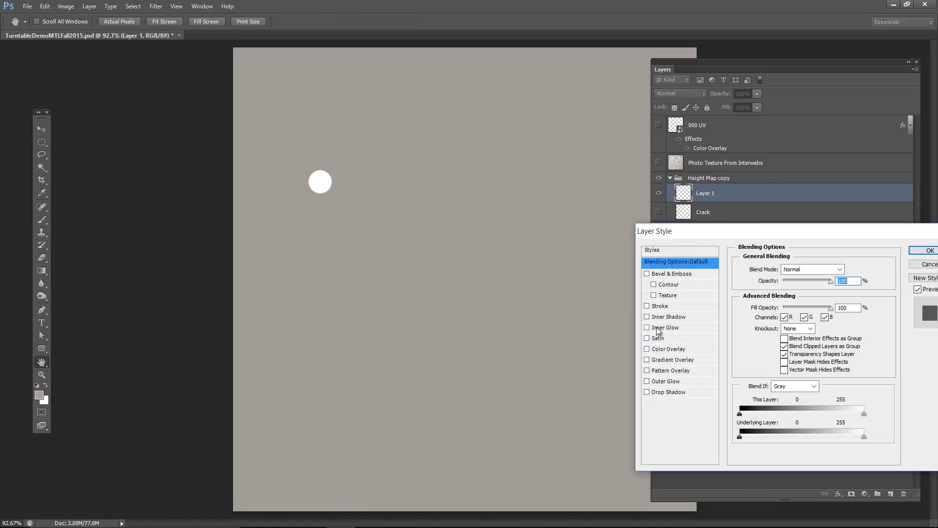
pyautogui.click(657, 330)
pyautogui.moveTo(714, 233); pyautogui.dragTo(552, 226)
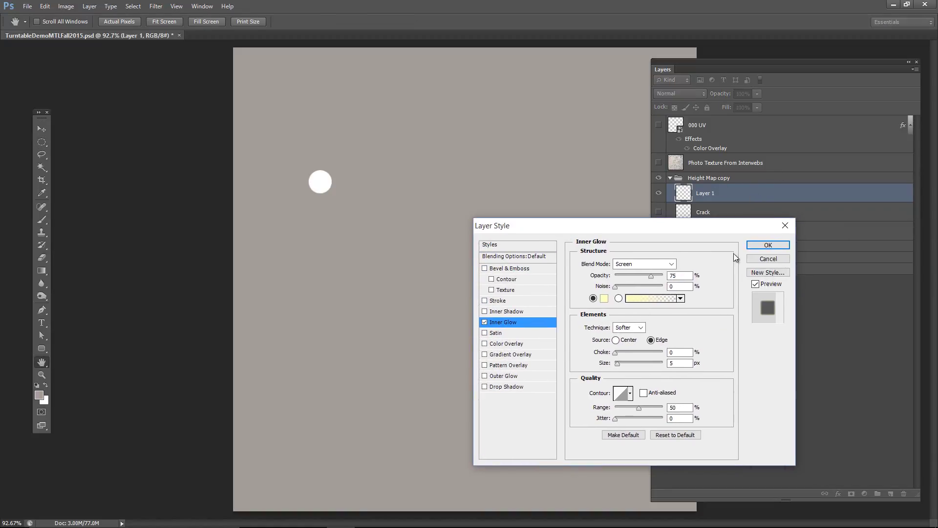
pyautogui.click(768, 245)
pyautogui.press('m')
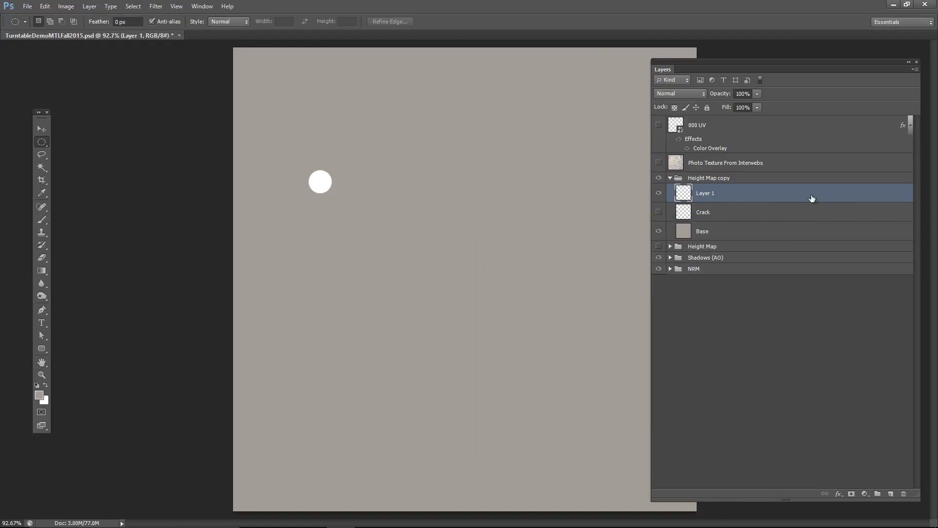
# Add an Inner Glow effect to Layer 1 with the Multiply blend mode
pyautogui.press('h')
pyautogui.doubleClick(783, 195)
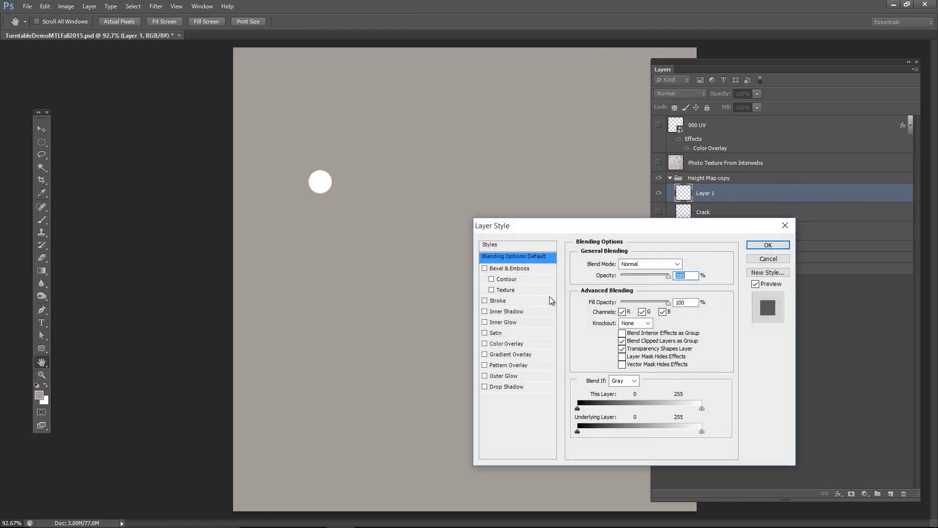
pyautogui.click(521, 324)
pyautogui.click(644, 267)
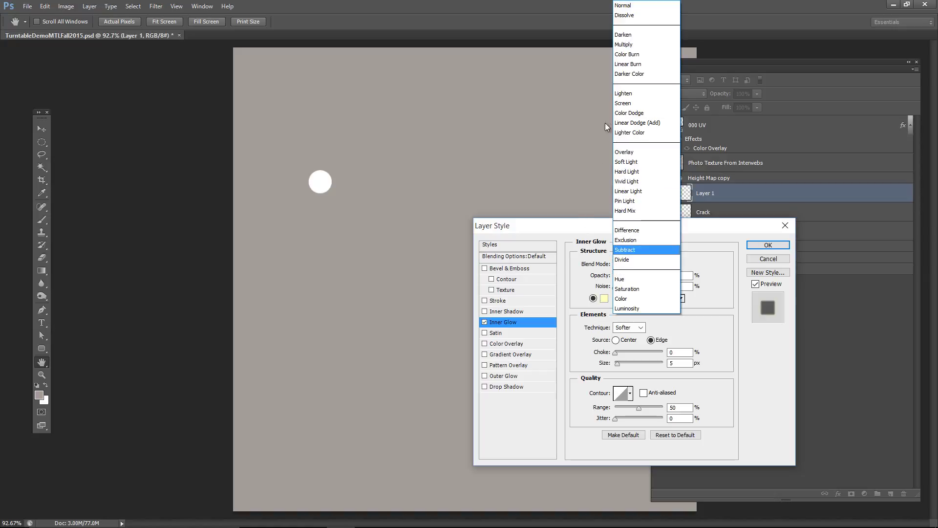
pyautogui.click(624, 44)
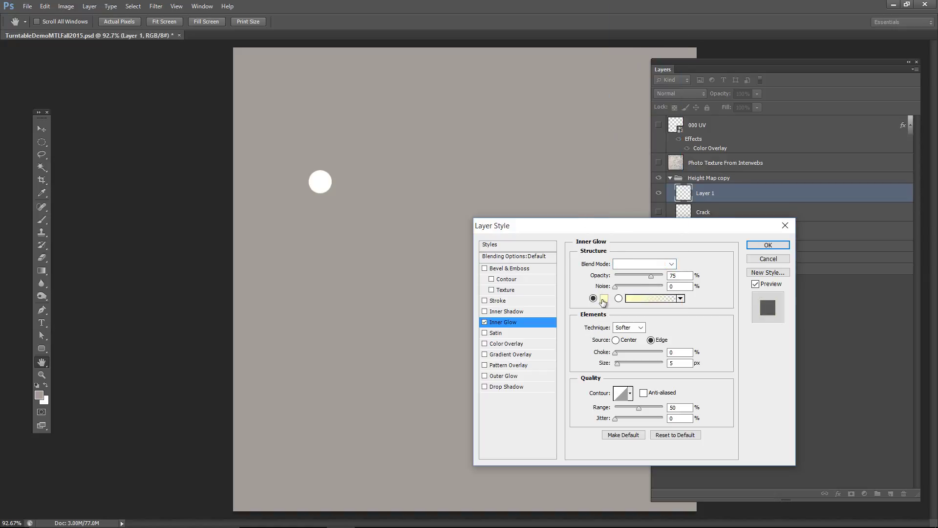
# Set Layer 1's inner glow colour to a49d98, sampled from the grey-beige canvas background
pyautogui.click(604, 298)
pyautogui.click(417, 328)
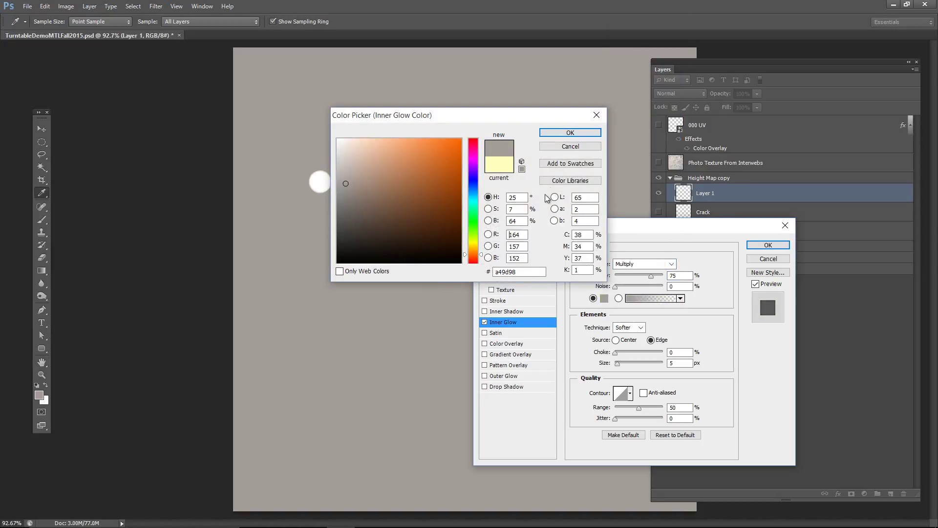
pyautogui.click(571, 133)
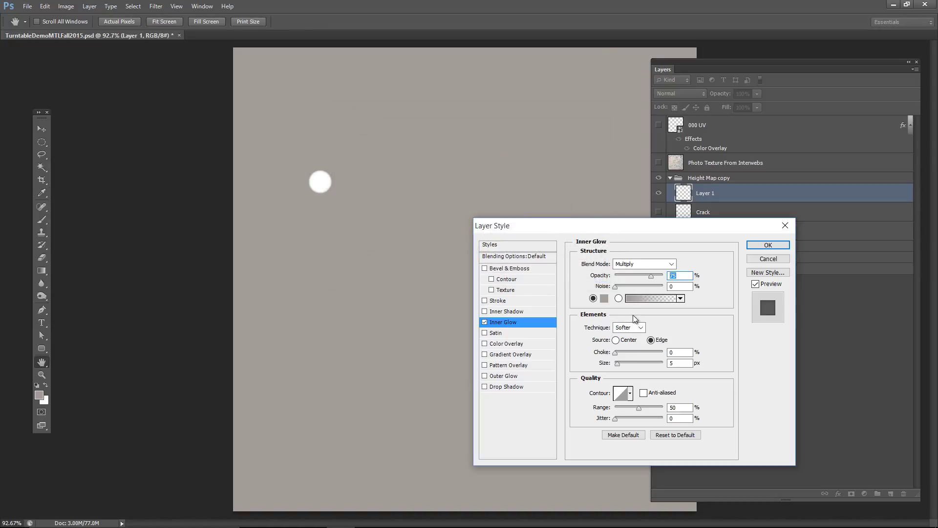
# Increase the inner glow's size so the white circle fades softly at its edge, and apply the effect
pyautogui.click(623, 364)
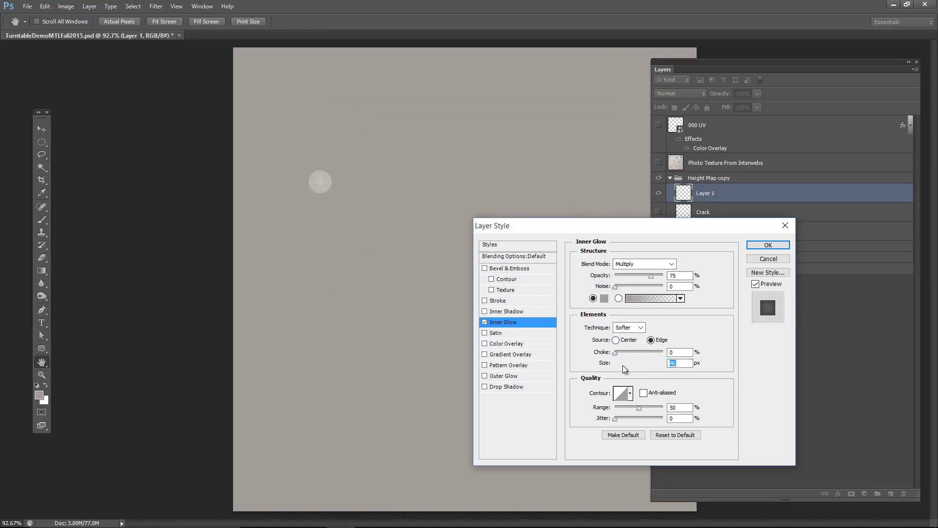
pyautogui.moveTo(624, 369); pyautogui.dragTo(621, 366)
pyautogui.moveTo(627, 225); pyautogui.dragTo(462, 229)
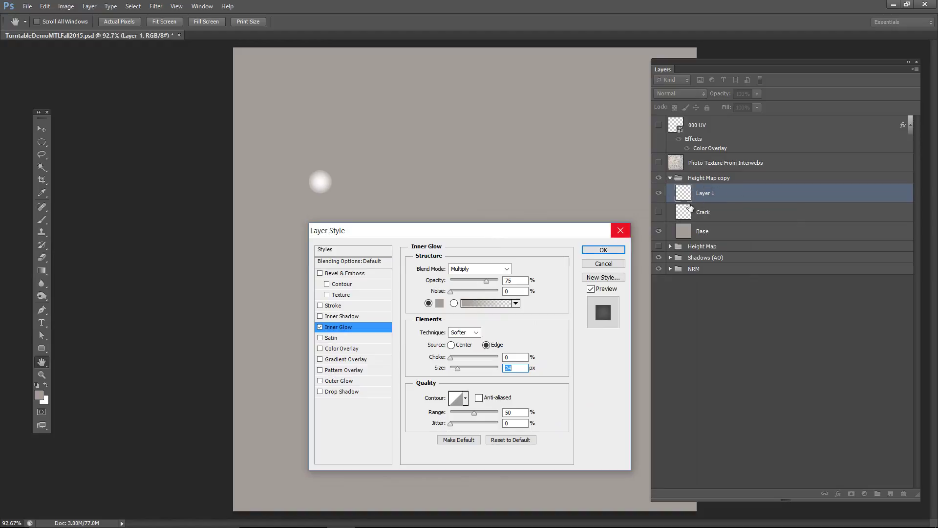
pyautogui.moveTo(521, 231); pyautogui.dragTo(589, 224)
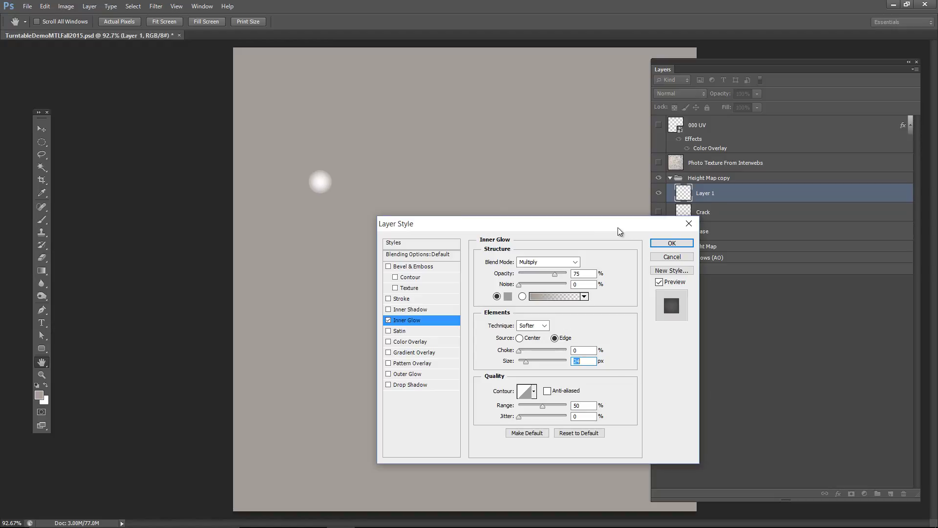
pyautogui.moveTo(525, 364); pyautogui.dragTo(524, 364)
pyautogui.click(664, 244)
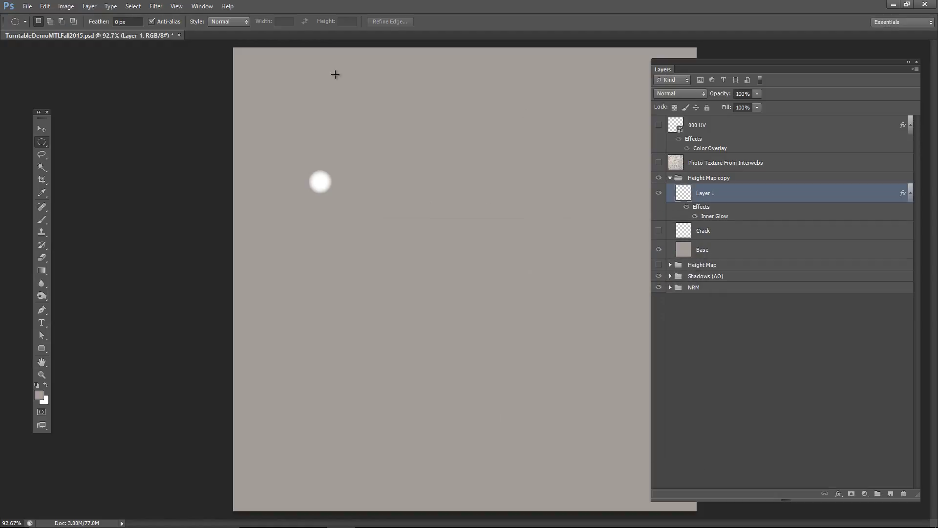
# Add a Drop Shadow effect to Layer 1 and set its colour to black, 000000
pyautogui.doubleClick(755, 192)
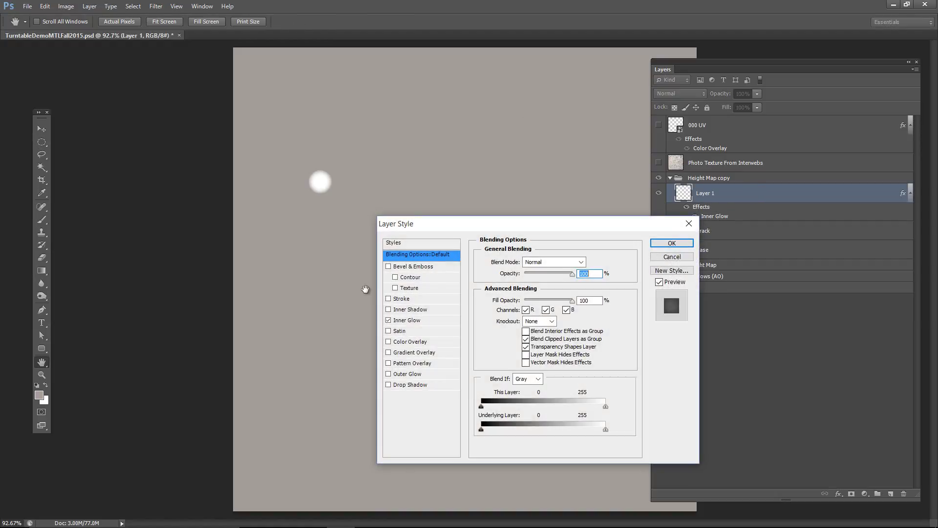
pyautogui.click(426, 383)
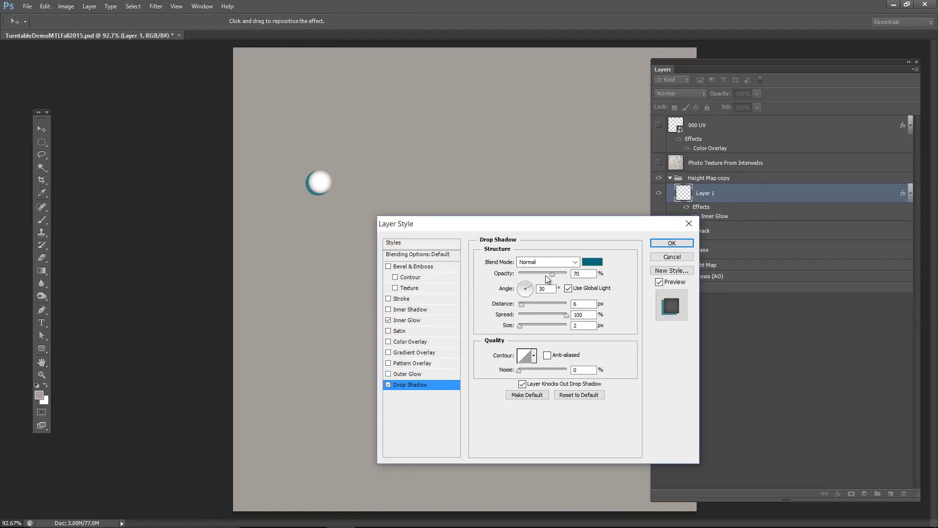
pyautogui.click(593, 262)
pyautogui.moveTo(349, 264); pyautogui.dragTo(279, 284)
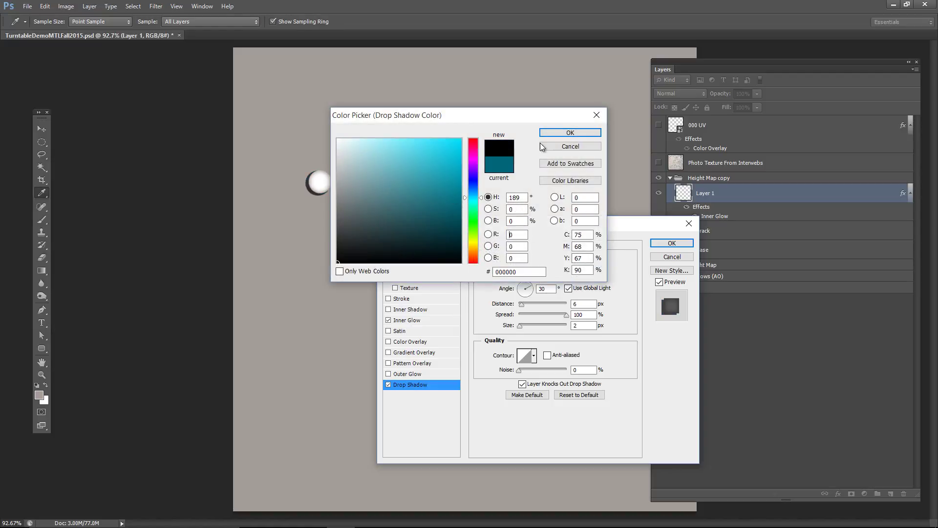
pyautogui.click(569, 132)
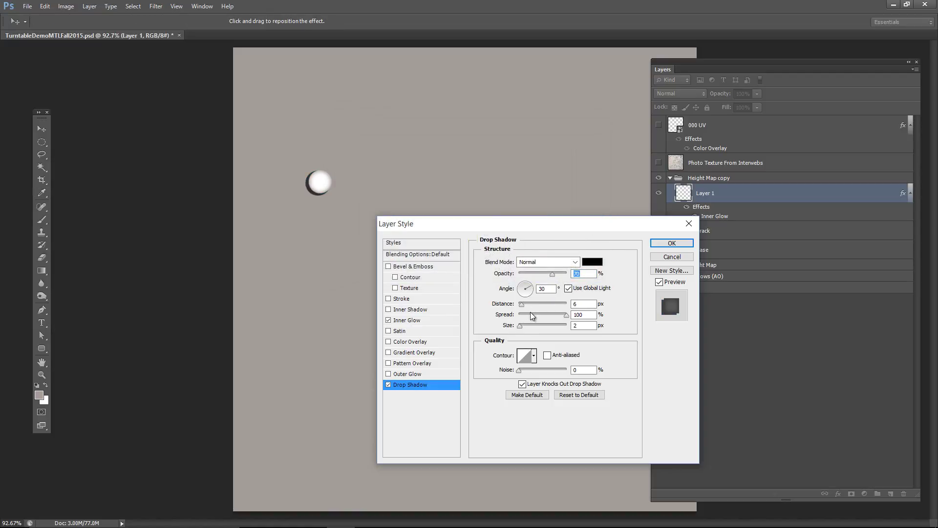
# Soften the drop shadow with 23% spread and a larger size, reduce its distance to centre it around the circle, and apply it
pyautogui.click(530, 314)
pyautogui.click(528, 325)
pyautogui.click(526, 325)
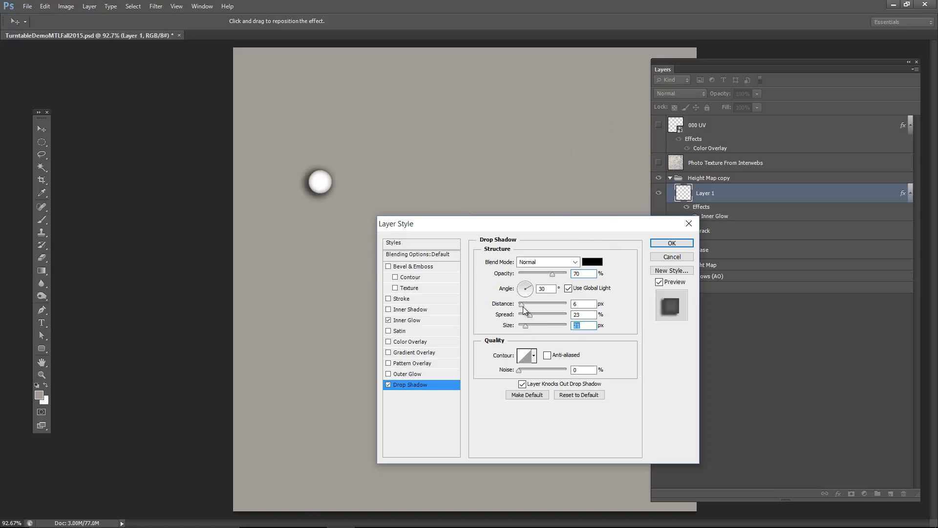
pyautogui.click(571, 304)
pyautogui.press('Down')
pyautogui.click(672, 243)
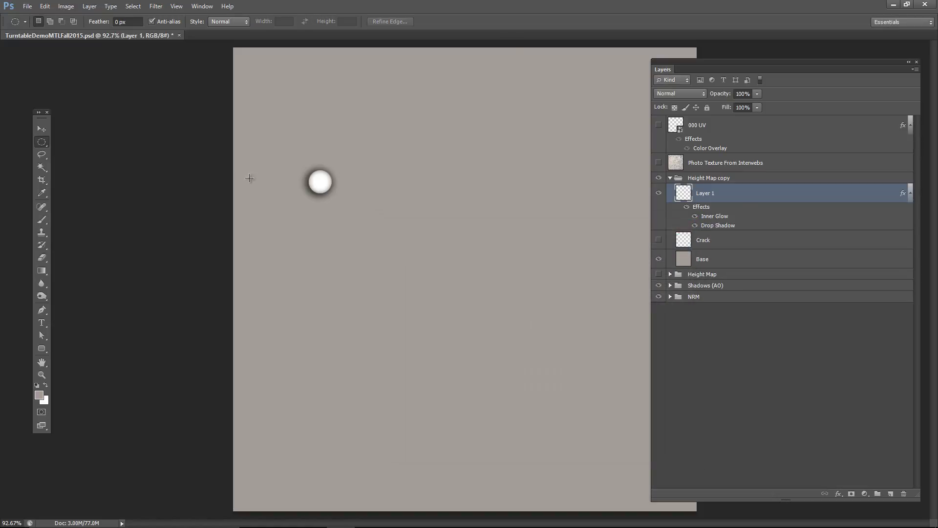
# Duplicate the Layer 1 circle and place the copy directly below the original
pyautogui.keyDown('alt'); pyautogui.scroll(3, 247, 176); pyautogui.keyUp('alt')
pyautogui.press('alt')
pyautogui.keyDown('alt'); pyautogui.scroll(-4, 353, 193); pyautogui.keyUp('alt')
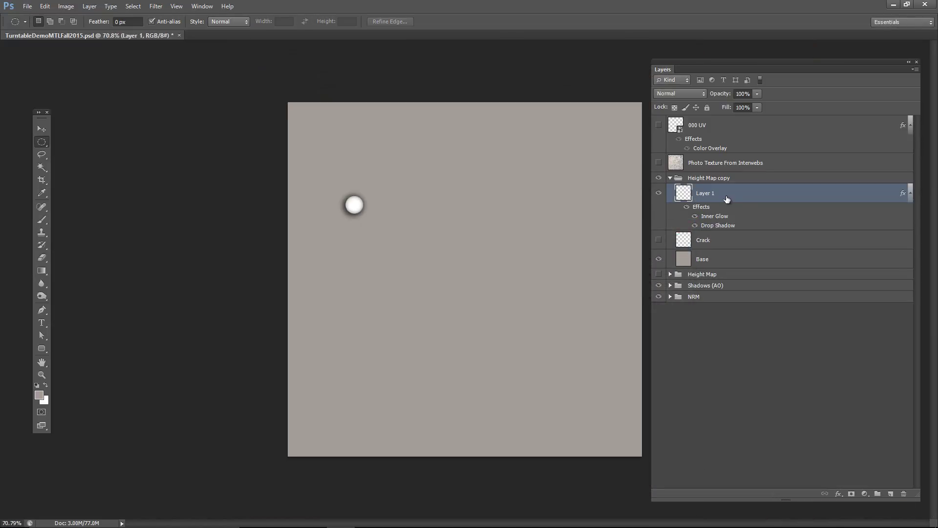
pyautogui.press('v')
pyautogui.keyDown('alt'); pyautogui.moveTo(355, 205); pyautogui.dragTo(354, 244); pyautogui.keyUp('alt')
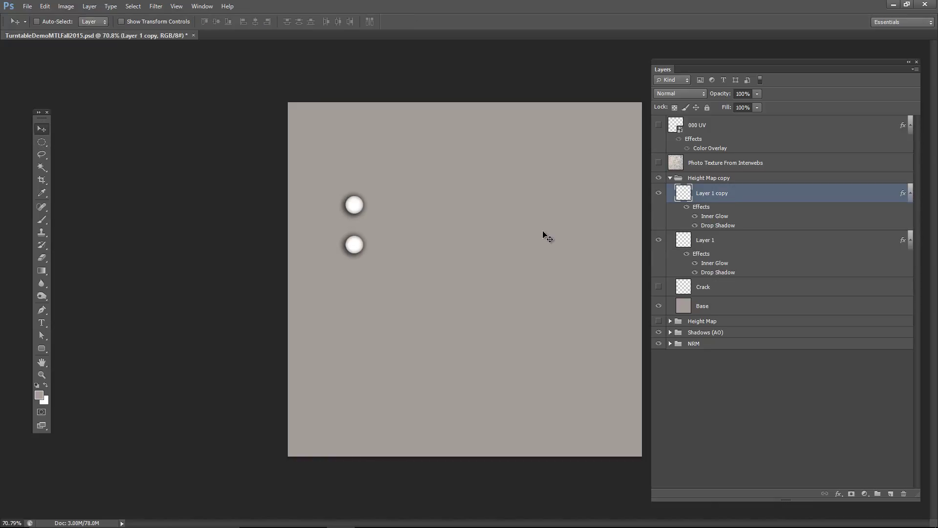
# Duplicate both circle layers together and move the copies down to form an evenly spaced column of four circles
pyautogui.keyDown('shift'); pyautogui.click(722, 238); pyautogui.keyUp('shift')
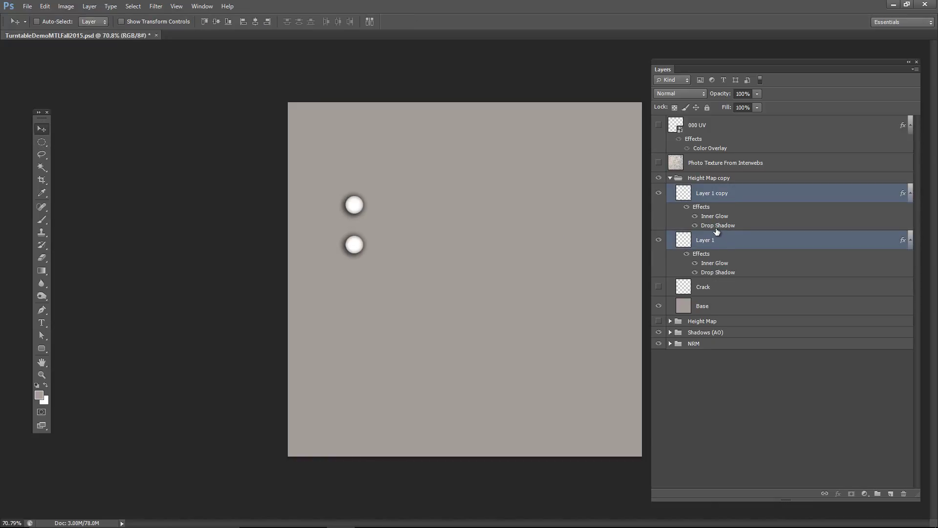
pyautogui.hotkey('ctrl', 'j')
pyautogui.moveTo(386, 219); pyautogui.dragTo(376, 296)
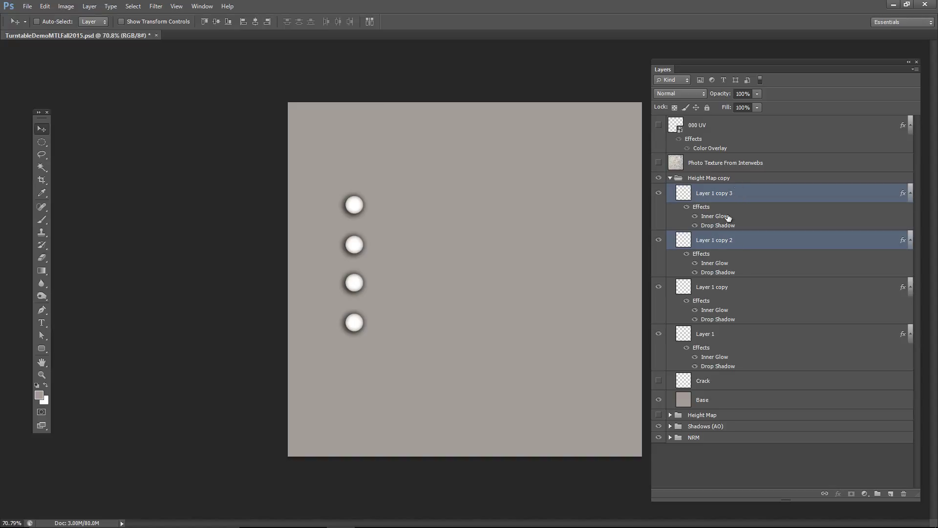
# Delete Layer 1 and its three copies from the Height Map copy group
pyautogui.click(739, 328)
pyautogui.keyDown('shift'); pyautogui.click(737, 197); pyautogui.keyUp('shift')
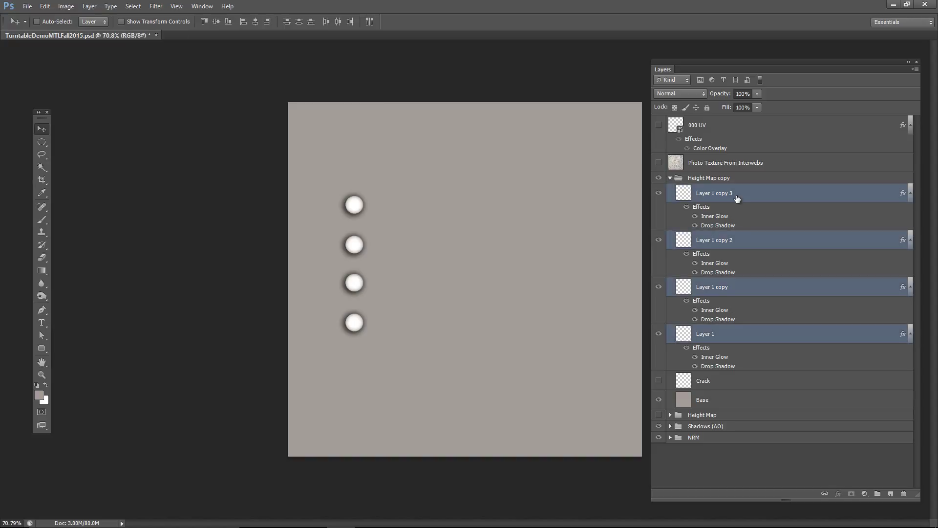
pyautogui.press('Delete')
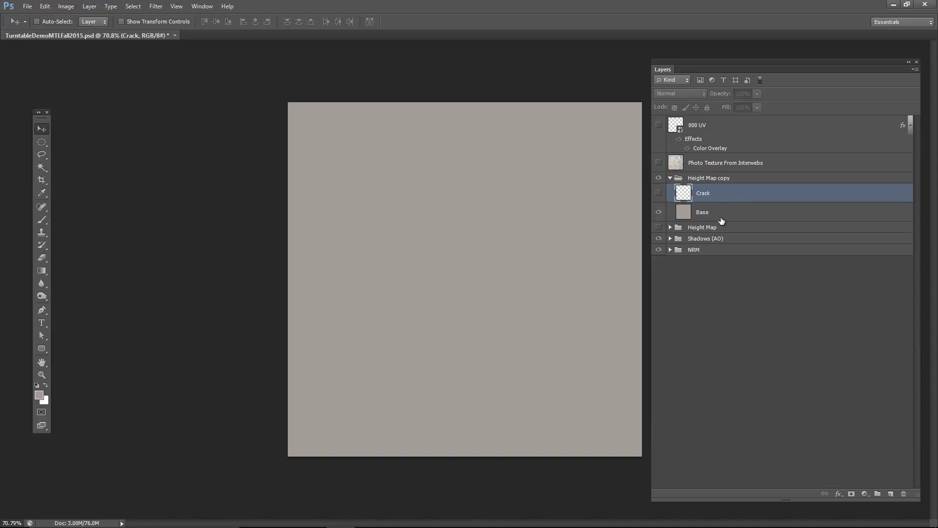
# Fill the Base layer in the Height Map copy group with white and show the Crack layer
pyautogui.click(721, 219)
pyautogui.hotkey('ctrl', 'BackSpace')
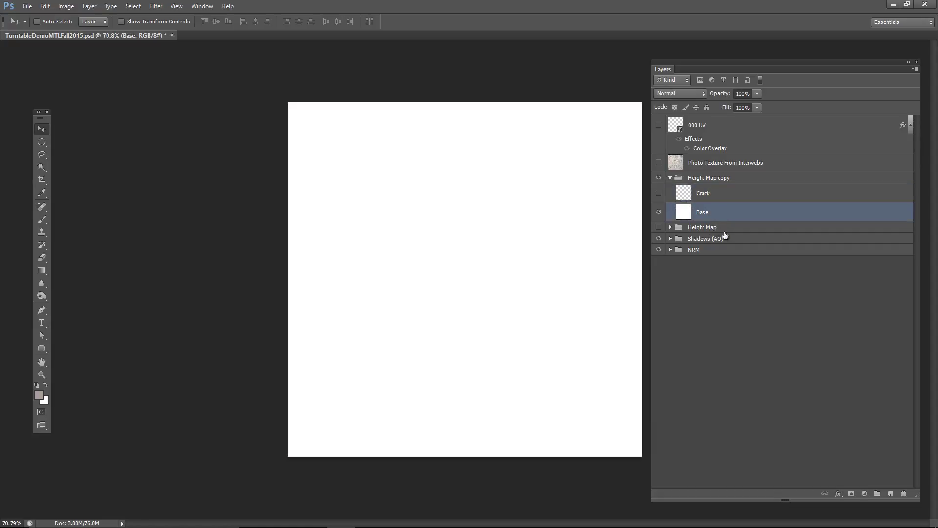
pyautogui.click(659, 193)
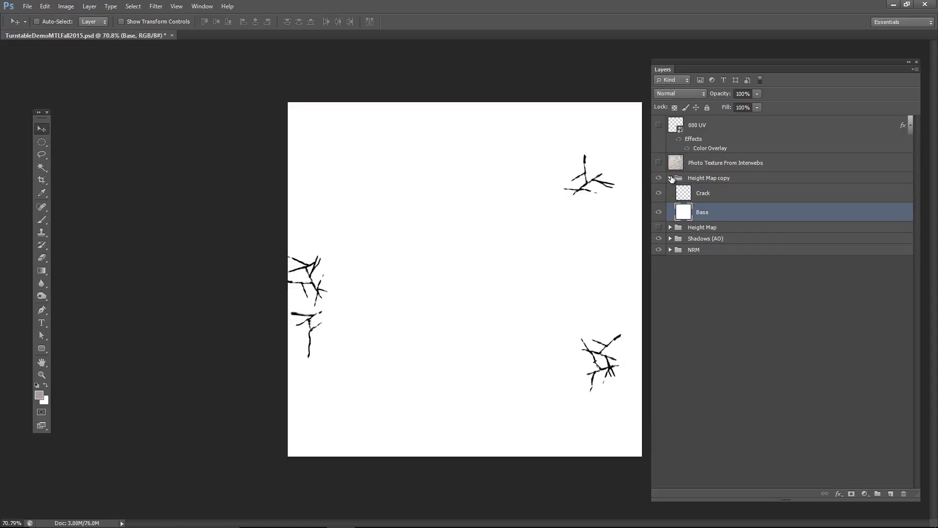
# Collapse and hide the Height Map copy group, then expand Shadows (AO) and show its AO From CrazyBump (Multiply) layer
pyautogui.click(670, 178)
pyautogui.click(659, 179)
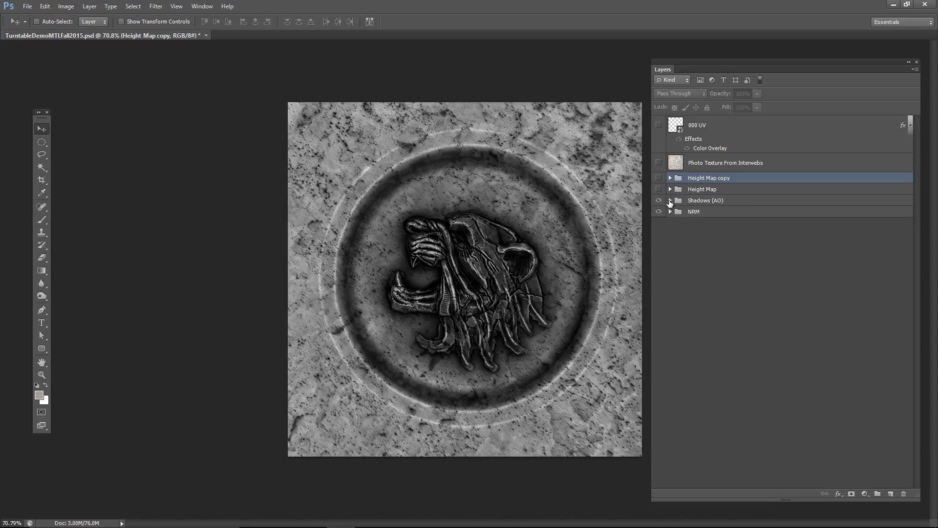
pyautogui.click(669, 201)
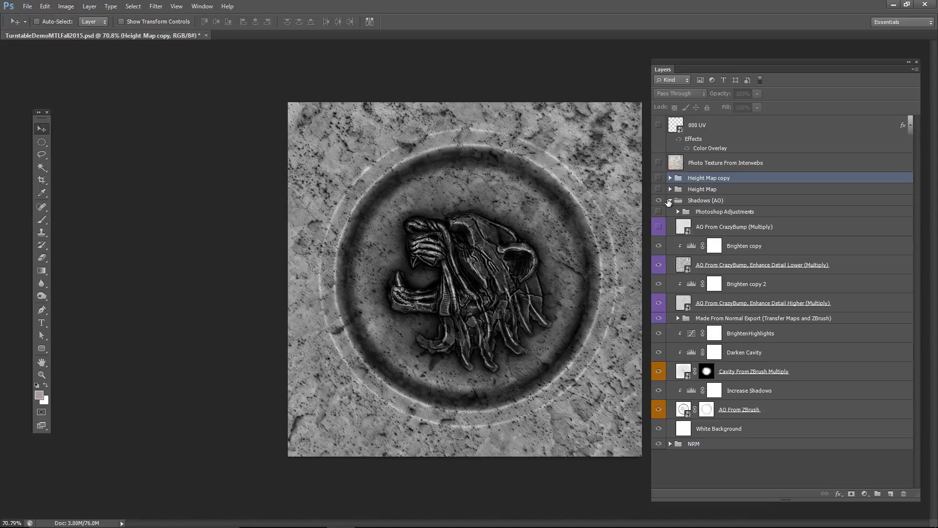
pyautogui.click(658, 227)
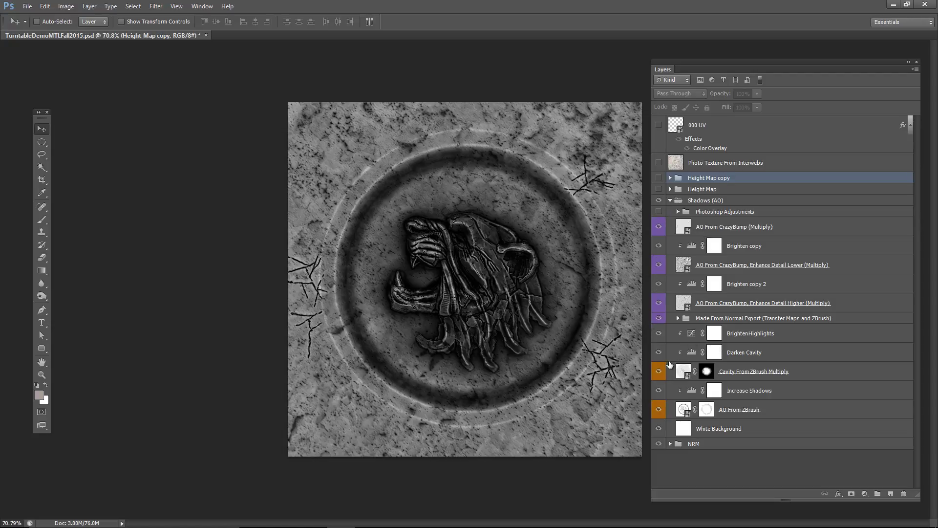
# Examine the ZBrush AO and cavity layers in the Shadows (AO) group along with their clipped adjustment layers
pyautogui.click(769, 411)
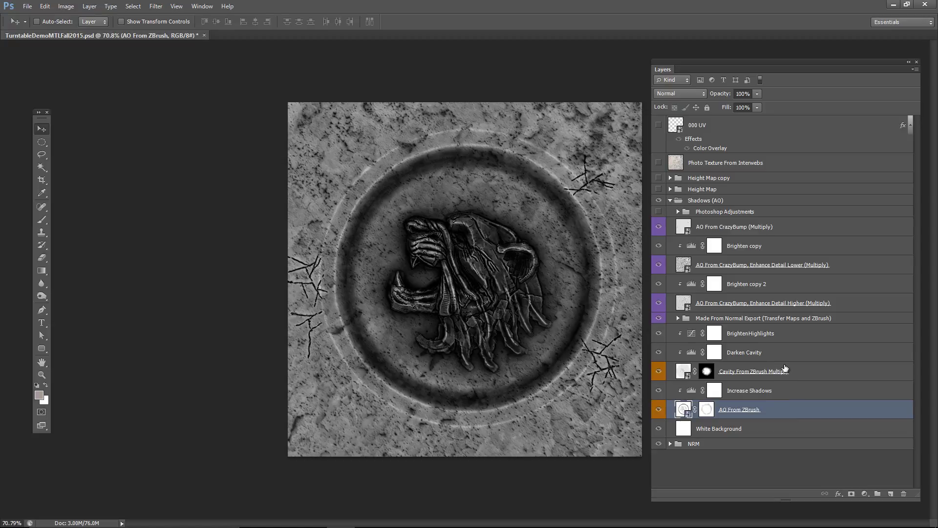
pyautogui.click(777, 370)
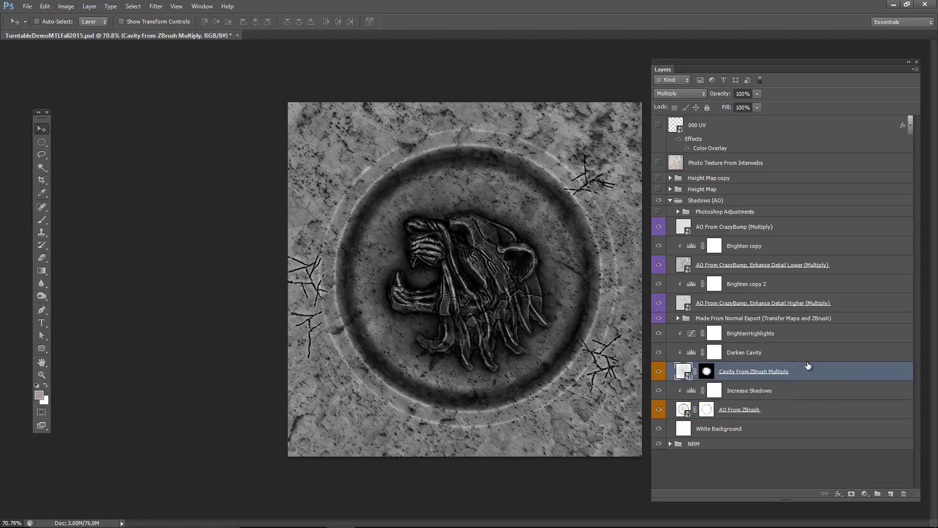
pyautogui.click(740, 414)
pyautogui.click(756, 377)
pyautogui.click(717, 390)
pyautogui.click(738, 353)
pyautogui.click(741, 333)
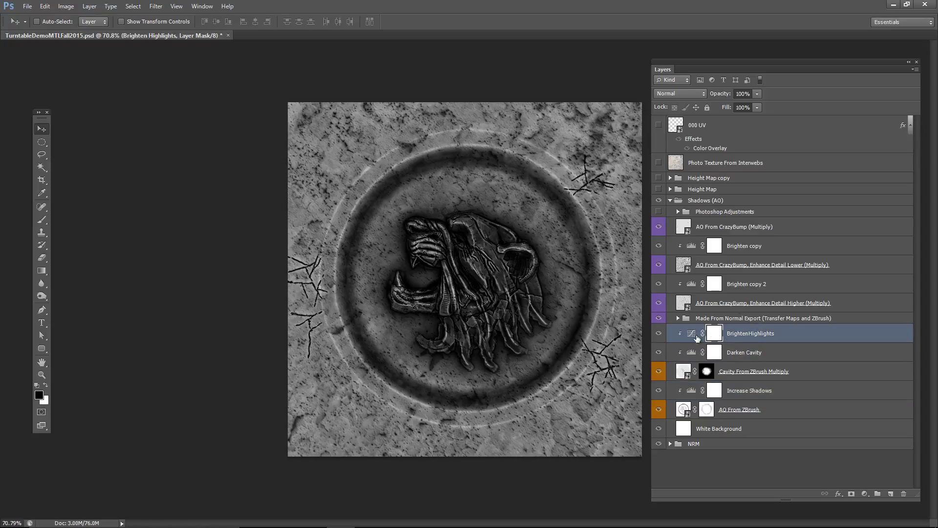
# Inspect the Made From Normal Export group, hiding and showing its Enhance Detail Lower layer and the whole group to compare their effect
pyautogui.click(654, 317)
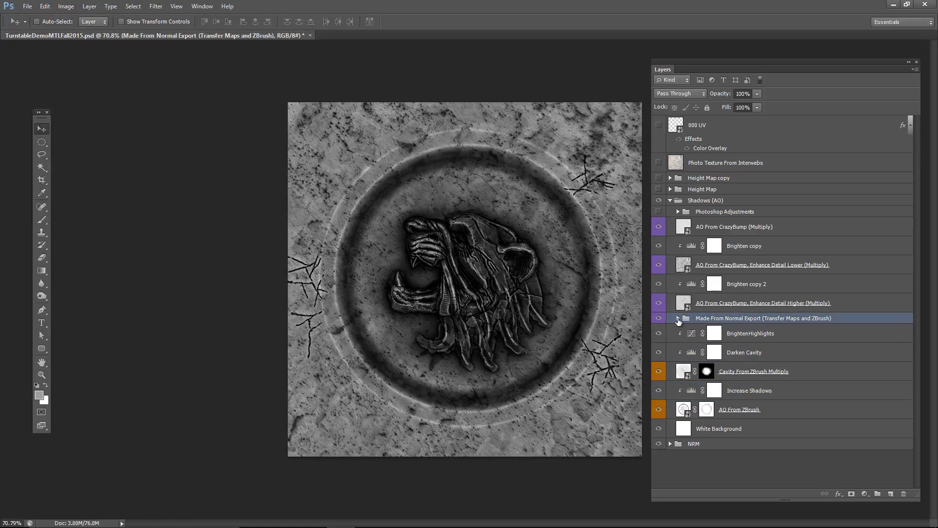
pyautogui.click(678, 318)
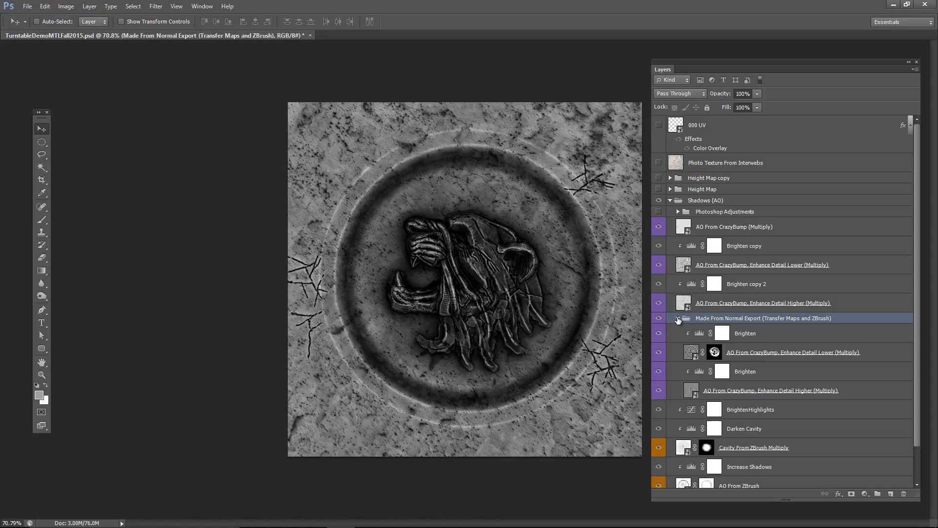
pyautogui.click(659, 352)
pyautogui.click(659, 353)
pyautogui.click(677, 318)
pyautogui.click(659, 318)
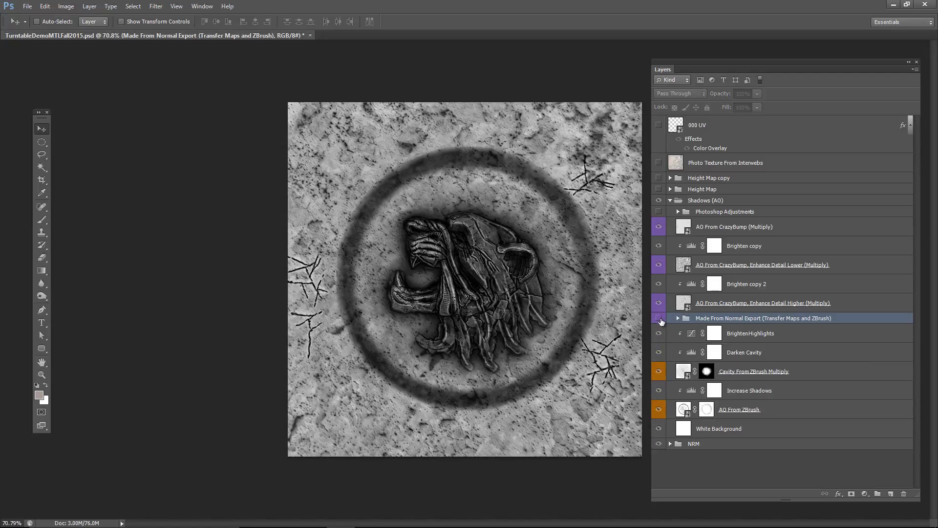
pyautogui.click(659, 318)
# Compare the effect of the Enhance Detail Lower and AO From CrazyBump (Multiply) layers by hiding and showing each one
pyautogui.click(723, 303)
pyautogui.click(756, 265)
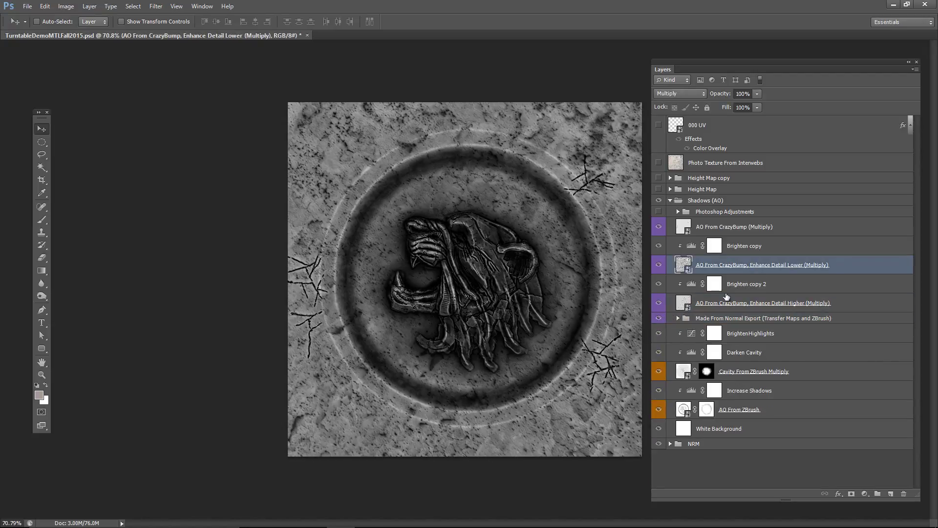
pyautogui.click(659, 264)
pyautogui.click(659, 264)
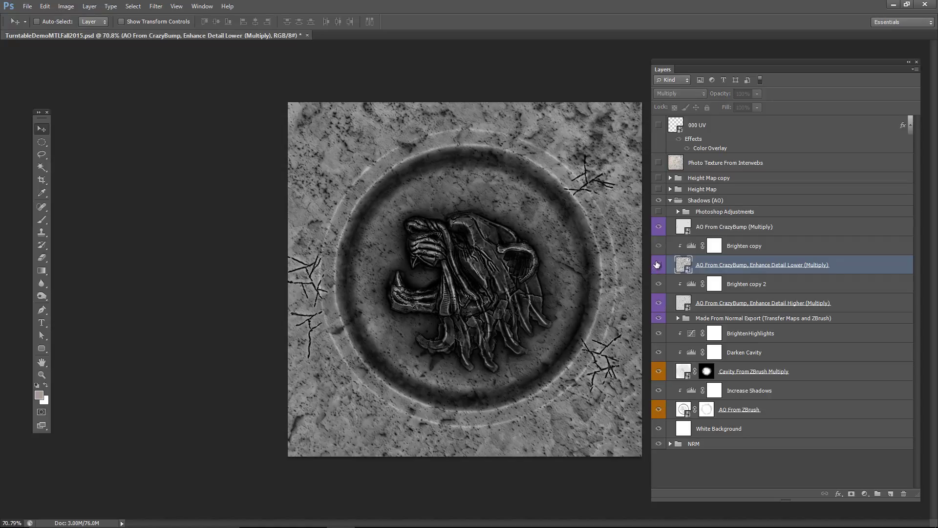
pyautogui.click(659, 264)
pyautogui.click(658, 265)
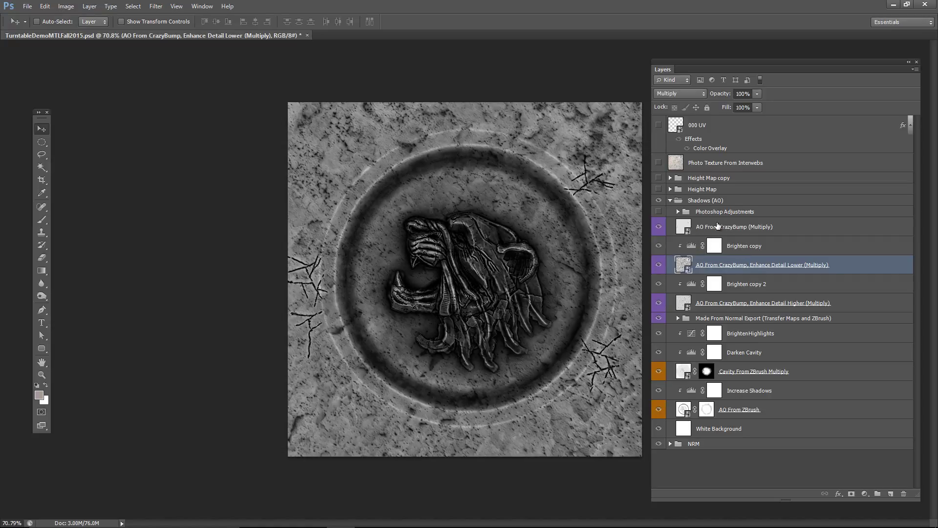
pyautogui.click(701, 226)
pyautogui.click(659, 226)
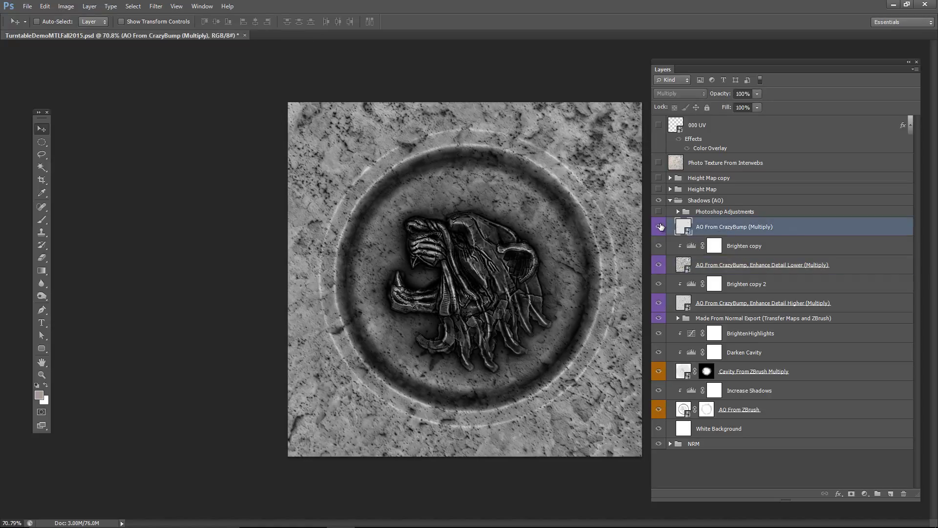
pyautogui.click(659, 226)
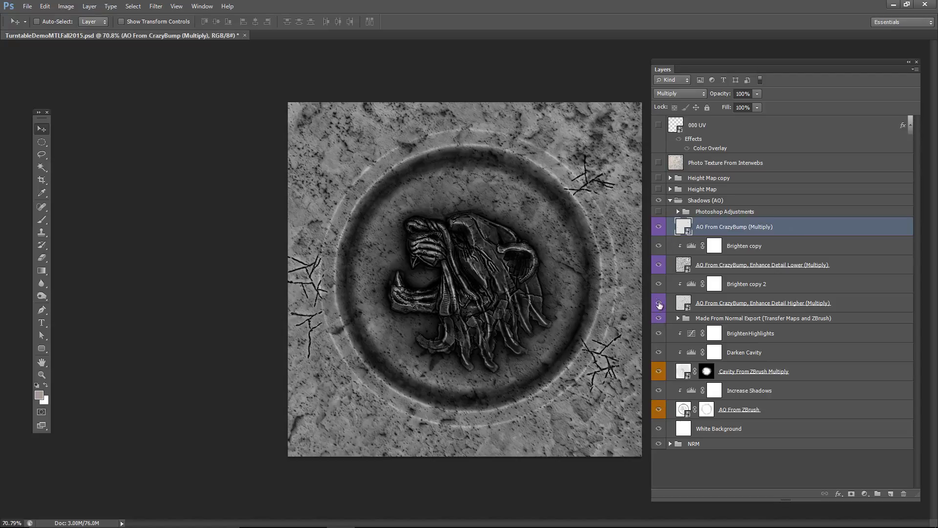
# Show the Photoshop Adjustments group inside Shadows (AO) and expand its layers
pyautogui.click(659, 211)
pyautogui.click(677, 211)
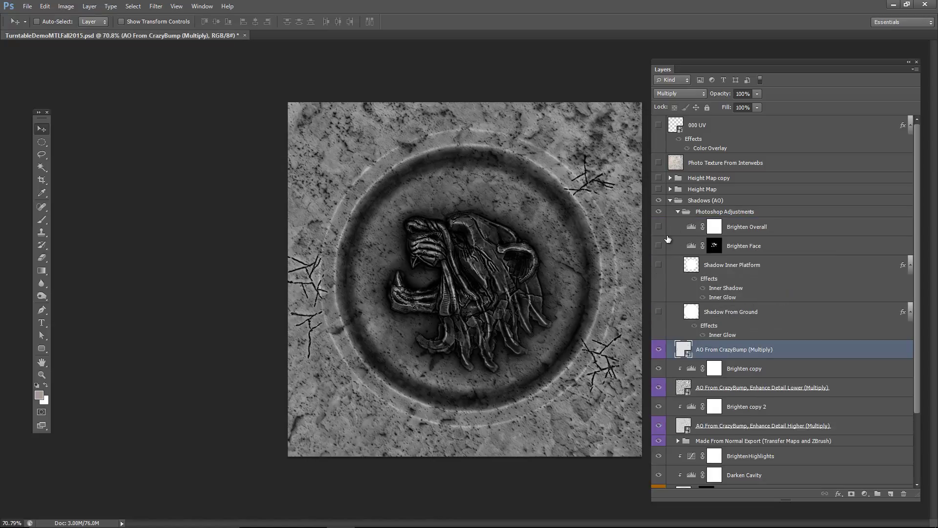
# Compare the four Photoshop Adjustments layers shown and hidden, leaving only Shadow From Ground visible
pyautogui.click(659, 226)
pyautogui.click(659, 311)
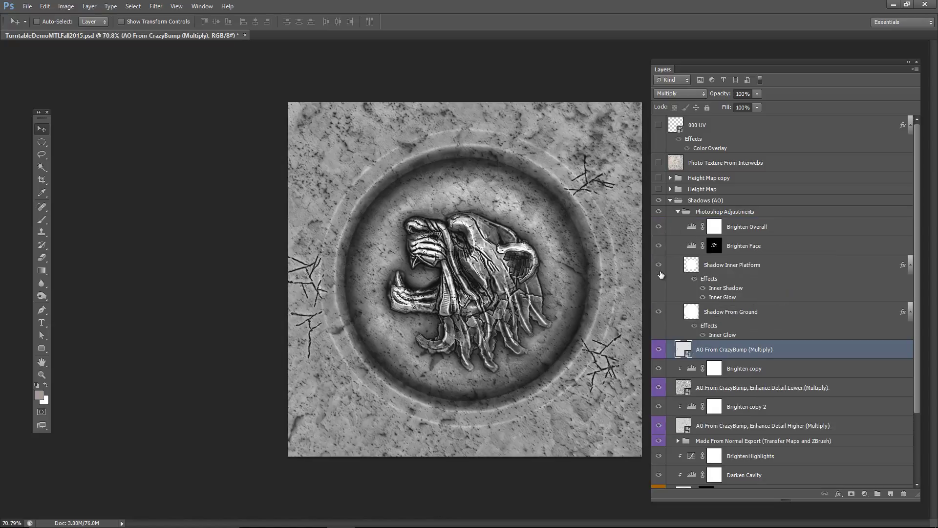
pyautogui.click(658, 226)
pyautogui.click(658, 313)
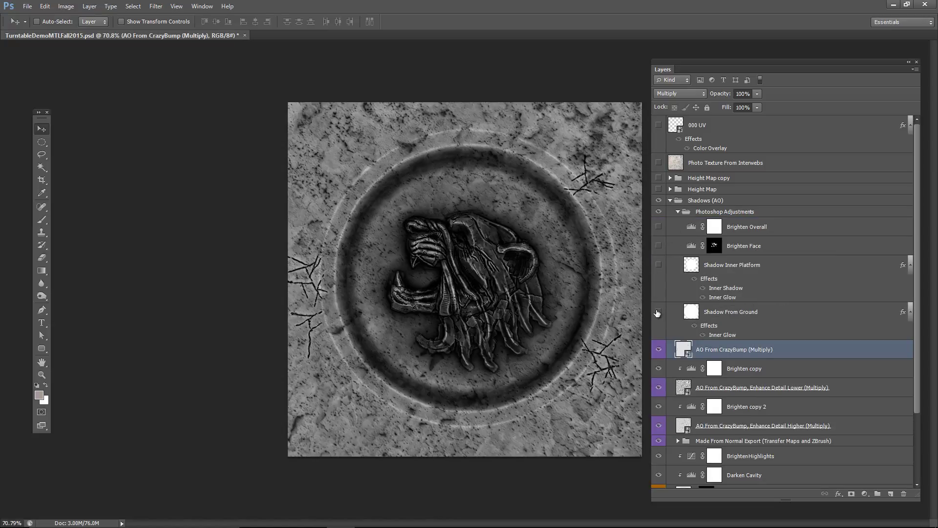
pyautogui.click(658, 313)
pyautogui.click(658, 312)
pyautogui.click(658, 312)
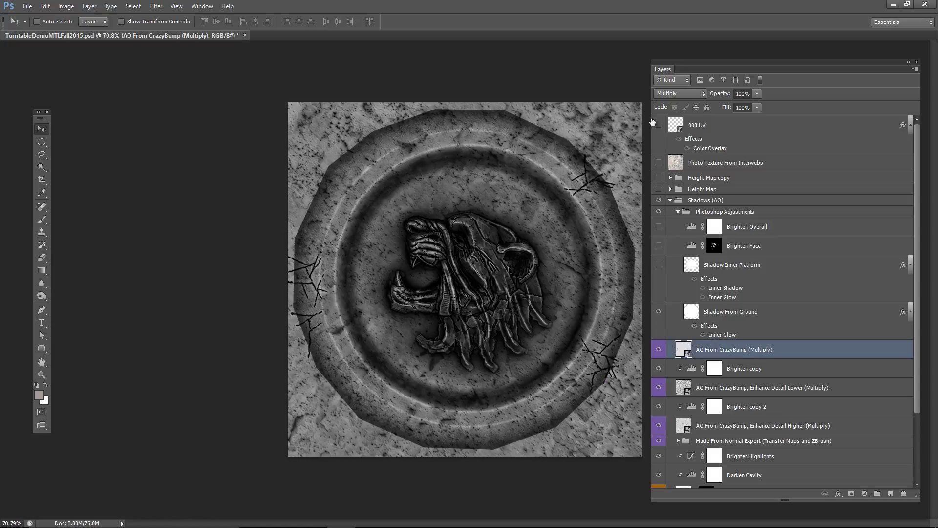
# Overlay the 000 UV layer and switch to Maya to inspect the sloped outer rim of the low-poly medallions, returning to Photoshop
pyautogui.click(658, 125)
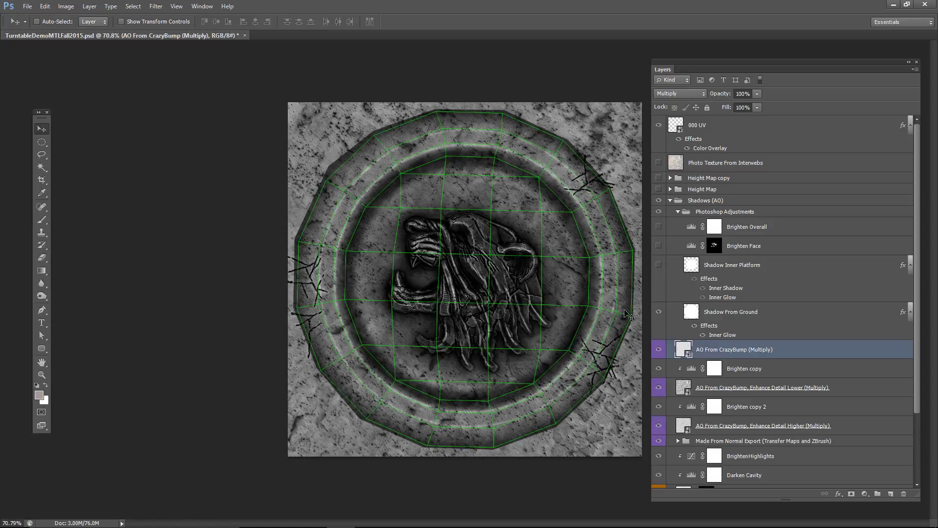
pyautogui.hotkey('alt', 'Tab')
pyautogui.hotkey('alt', 'Tab')
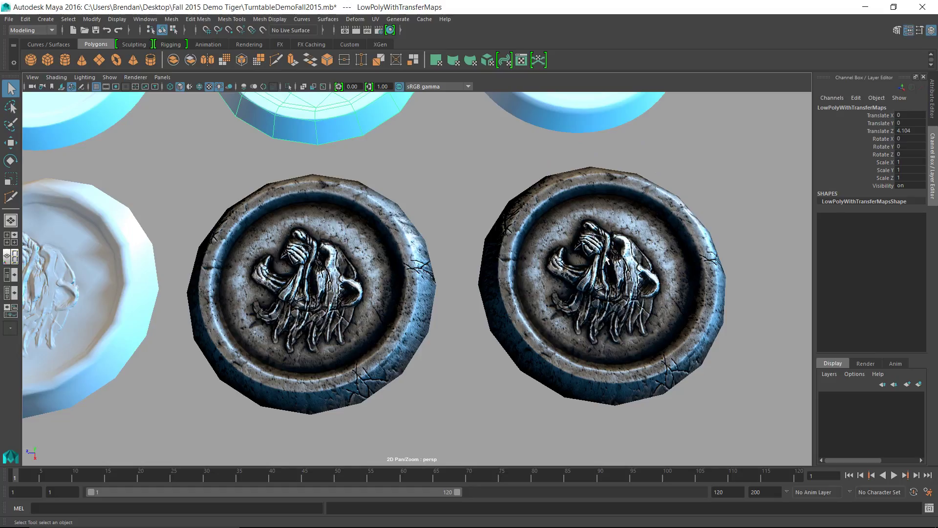
pyautogui.keyDown('alt'); pyautogui.moveTo(609, 337); pyautogui.dragTo(600, 293); pyautogui.keyUp('alt')
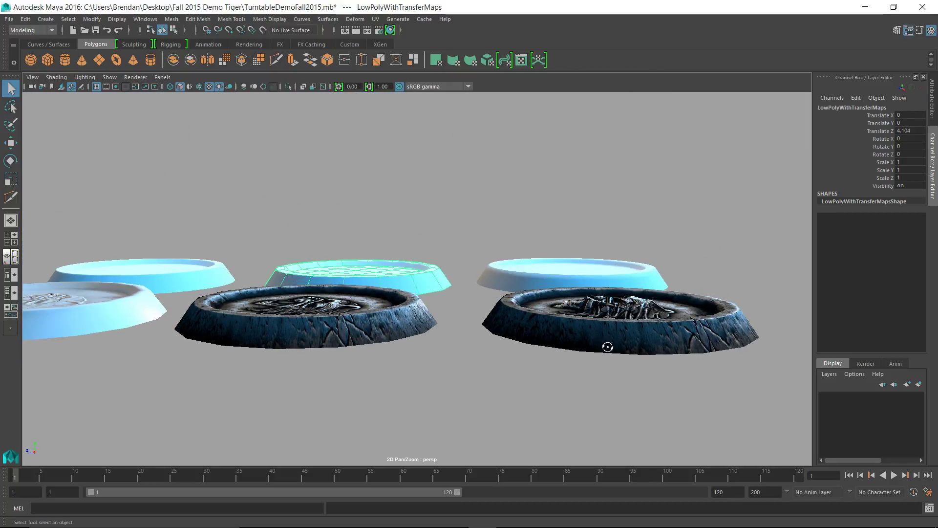
pyautogui.keyDown('alt'); pyautogui.moveTo(607, 346); pyautogui.dragTo(616, 385); pyautogui.keyUp('alt')
pyautogui.keyDown('alt'); pyautogui.moveTo(419, 349); pyautogui.dragTo(482, 344, button='right'); pyautogui.keyUp('alt')
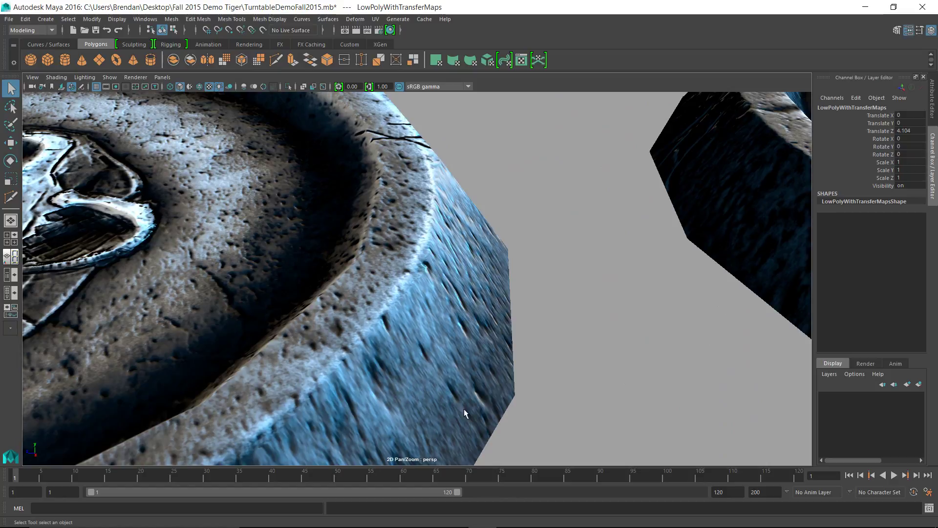
pyautogui.hotkey('alt', 'Tab')
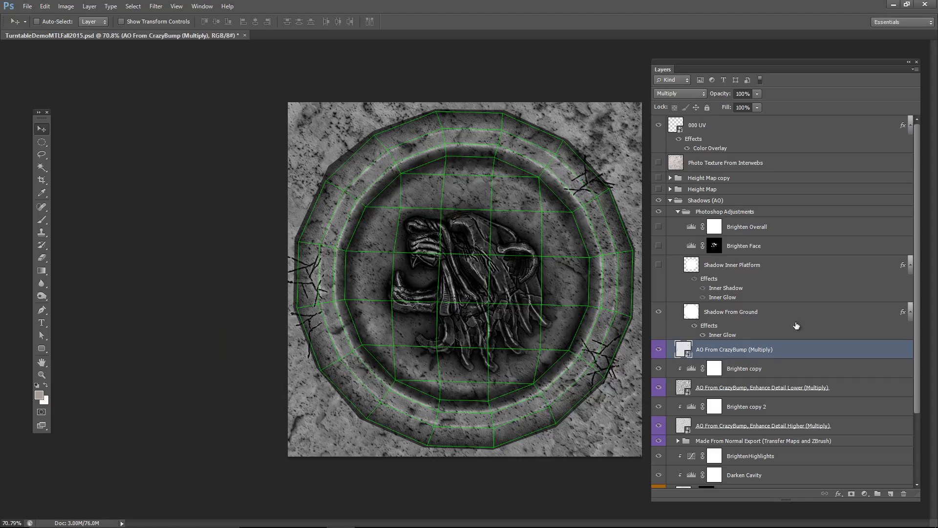
# Show the Shadow Inner Platform layer, hide the 000 UV overlay, and compare the platform with and without its inner shading
pyautogui.click(658, 264)
pyautogui.click(661, 126)
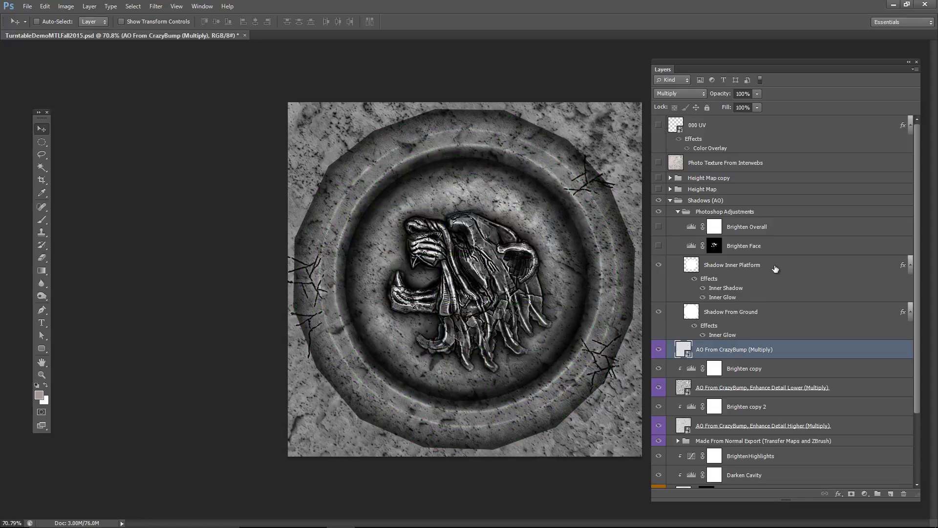
pyautogui.click(709, 271)
pyautogui.click(657, 266)
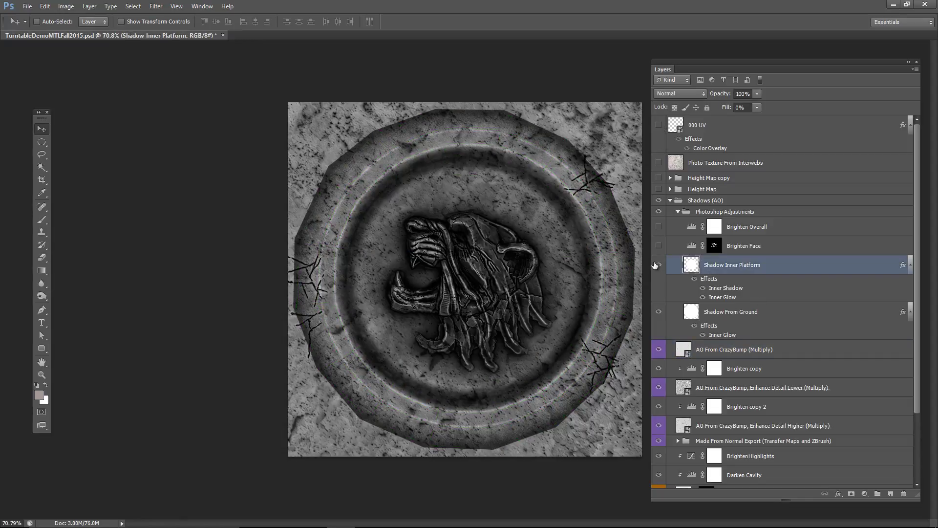
pyautogui.click(658, 266)
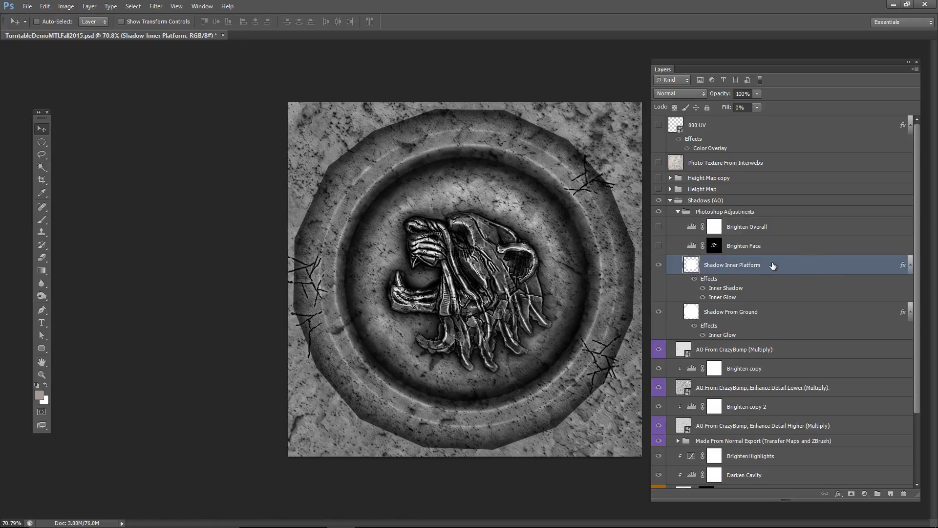
pyautogui.doubleClick(819, 266)
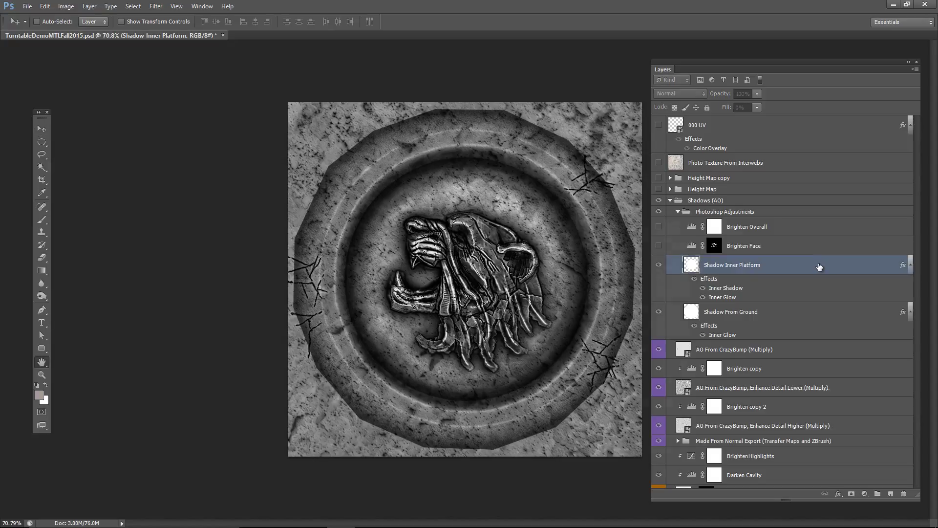
pyautogui.moveTo(509, 216); pyautogui.dragTo(722, 183)
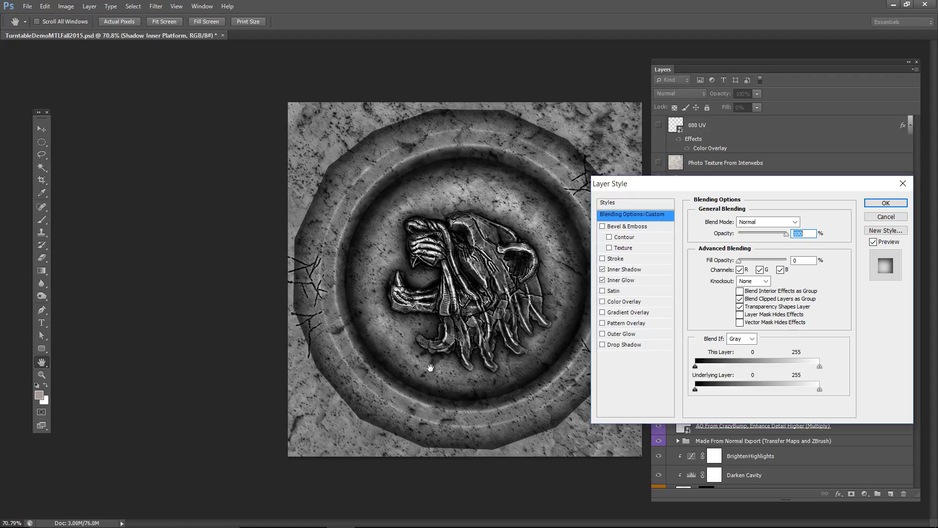
pyautogui.click(899, 218)
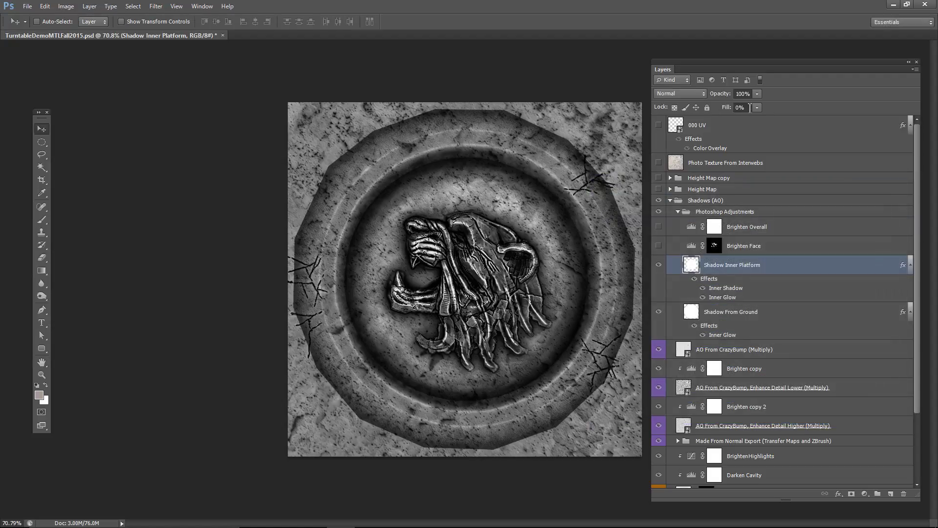
# Try the Shadow Inner Platform layer at 100% fill with an elliptical selection over its white disc, and return the fill to 0%
pyautogui.click(757, 107)
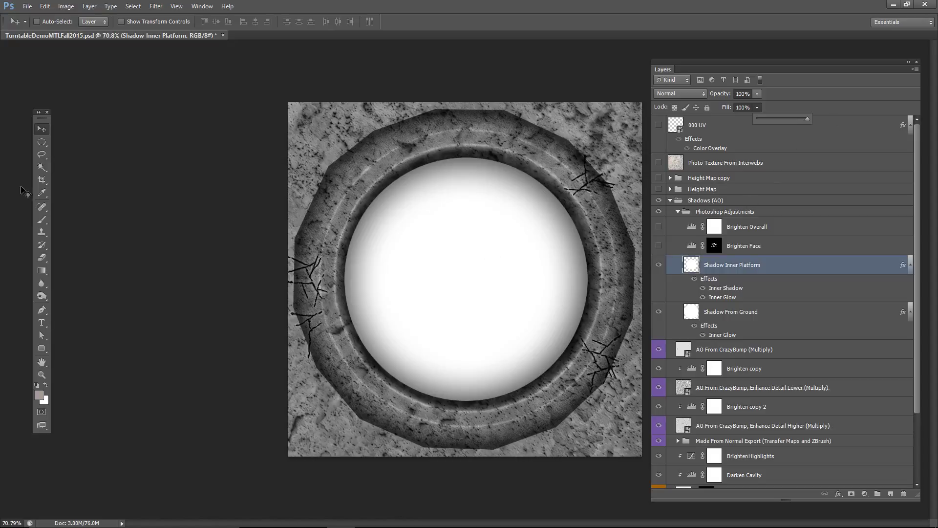
pyautogui.click(42, 142)
pyautogui.moveTo(404, 247); pyautogui.dragTo(589, 424)
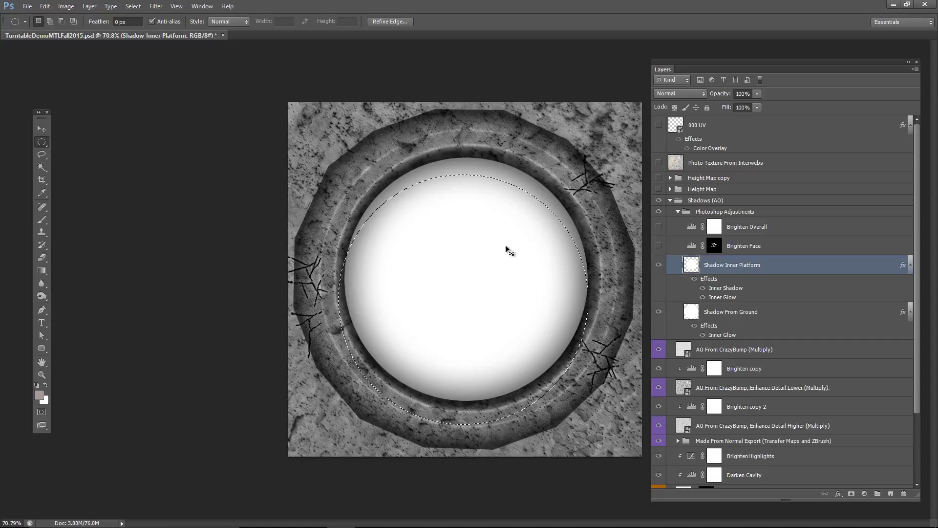
pyautogui.hotkey('ctrl', 'd')
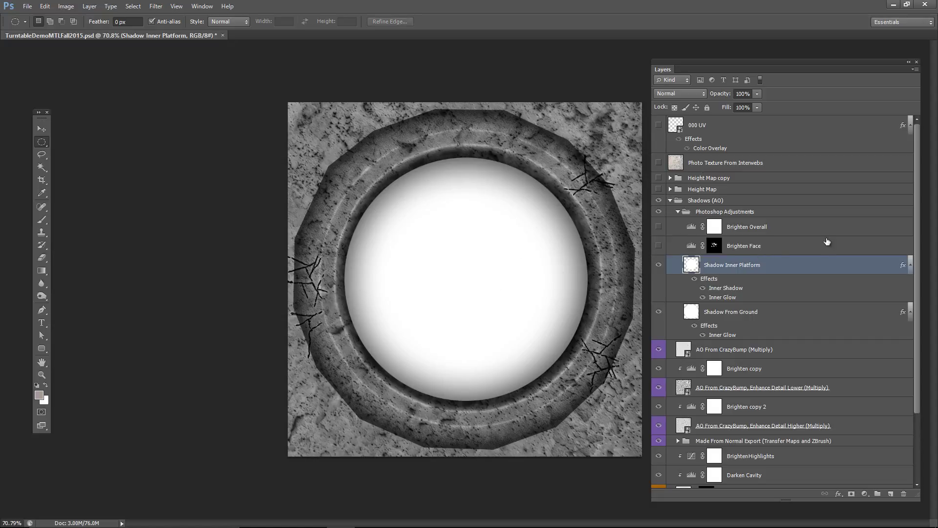
pyautogui.click(757, 107)
pyautogui.moveTo(746, 119); pyautogui.dragTo(679, 243)
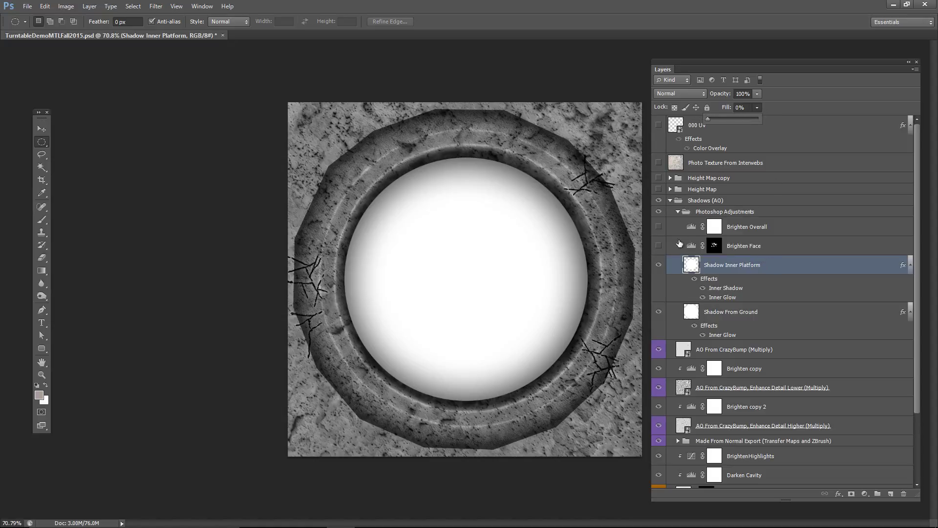
pyautogui.click(759, 278)
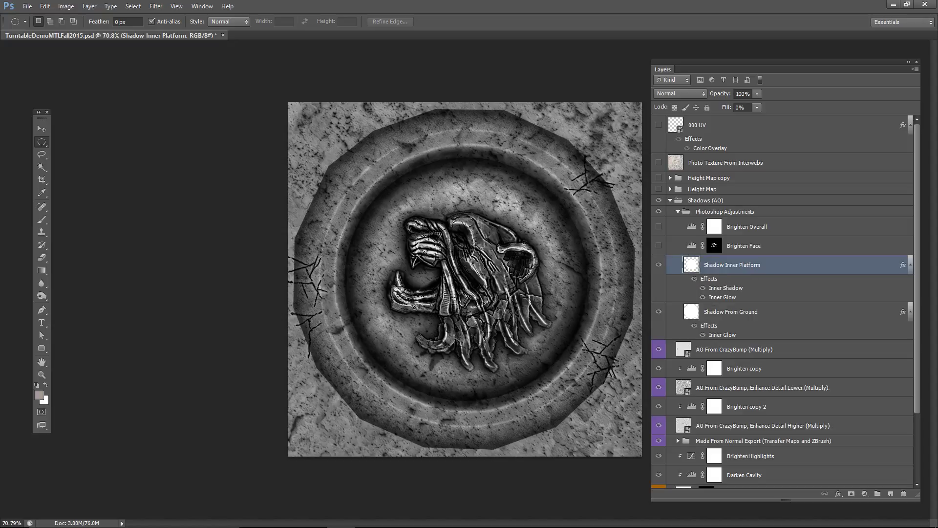
# Examine the Inner Shadow and Inner Glow settings in the Shadow Inner Platform layer's style
pyautogui.doubleClick(779, 262)
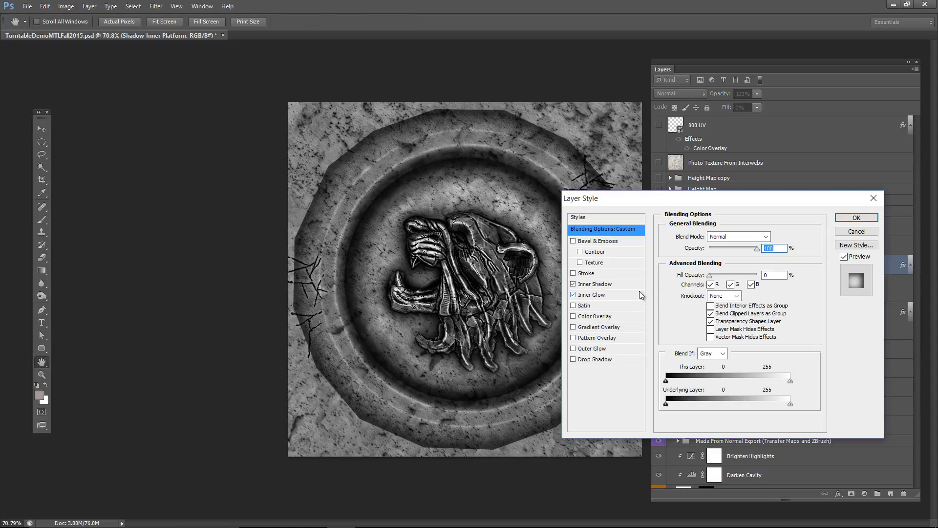
pyautogui.click(606, 283)
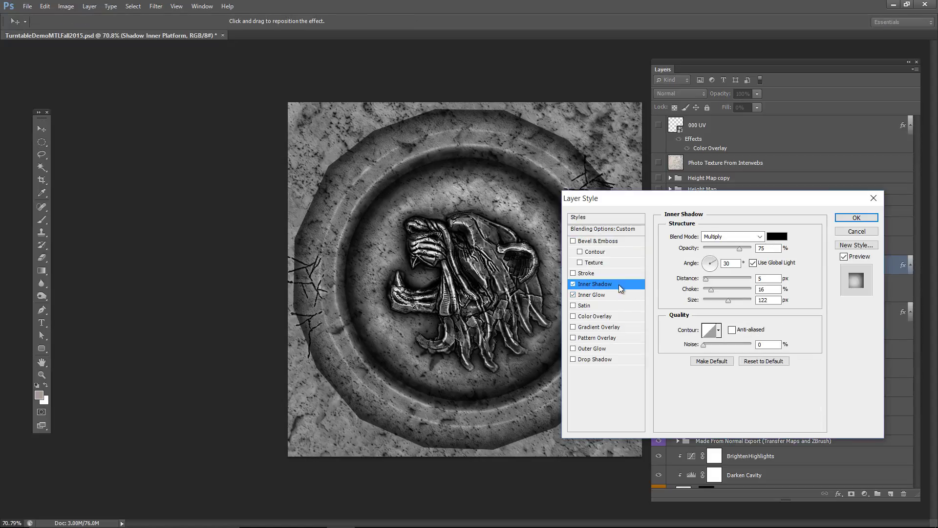
pyautogui.moveTo(653, 191); pyautogui.dragTo(681, 169)
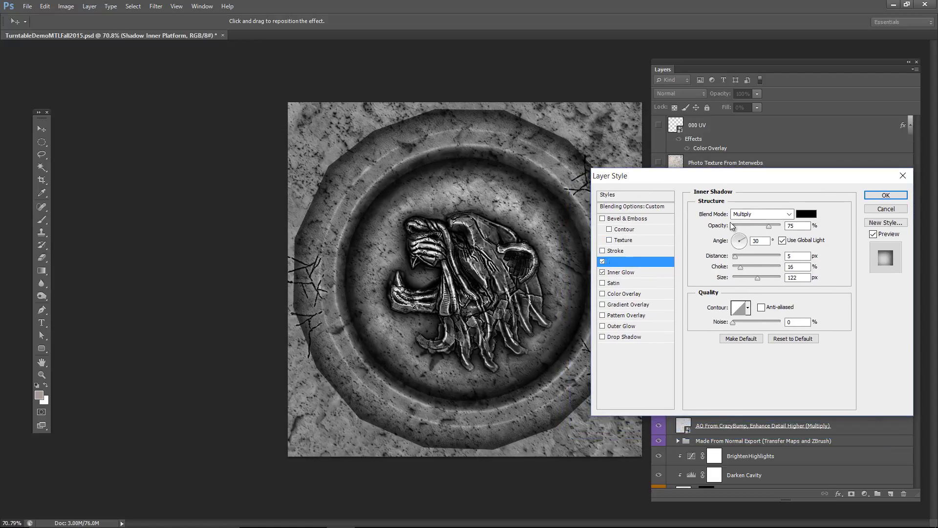
pyautogui.click(603, 262)
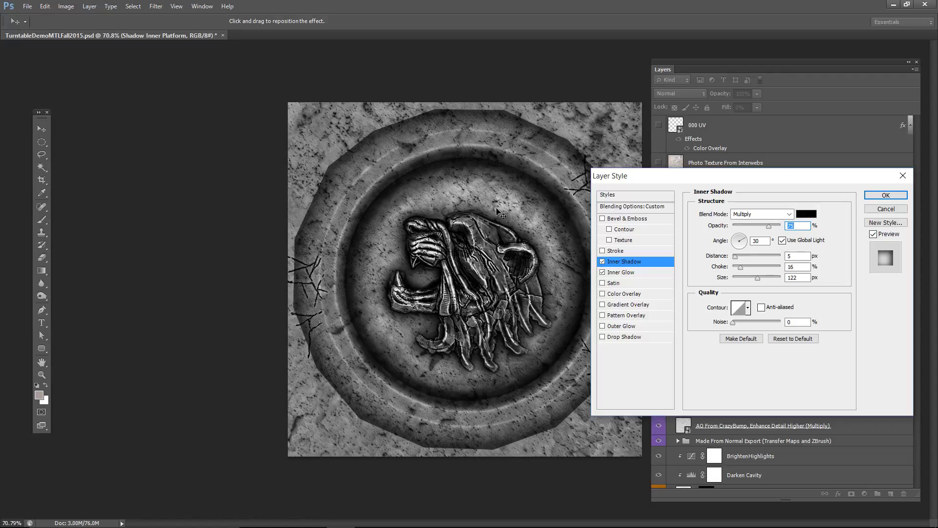
pyautogui.click(602, 272)
pyautogui.click(603, 273)
pyautogui.click(623, 272)
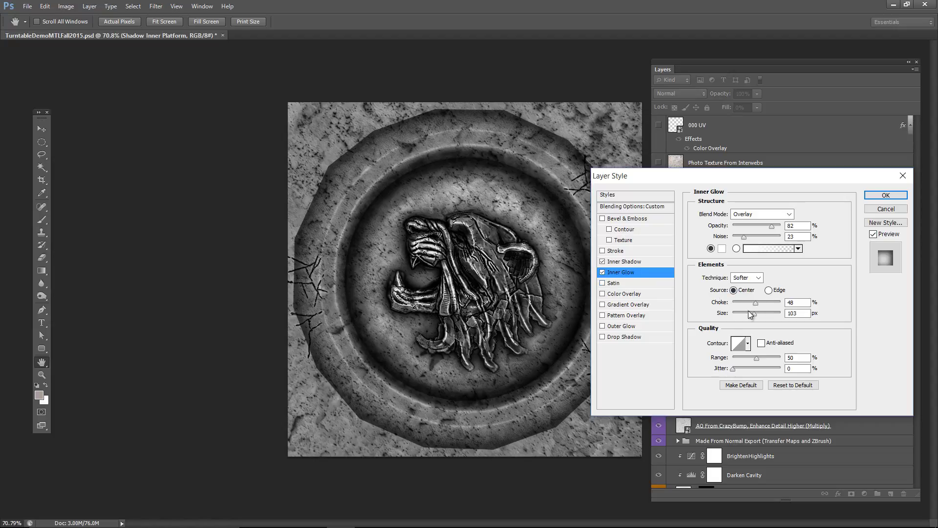
pyautogui.click(620, 273)
pyautogui.click(869, 197)
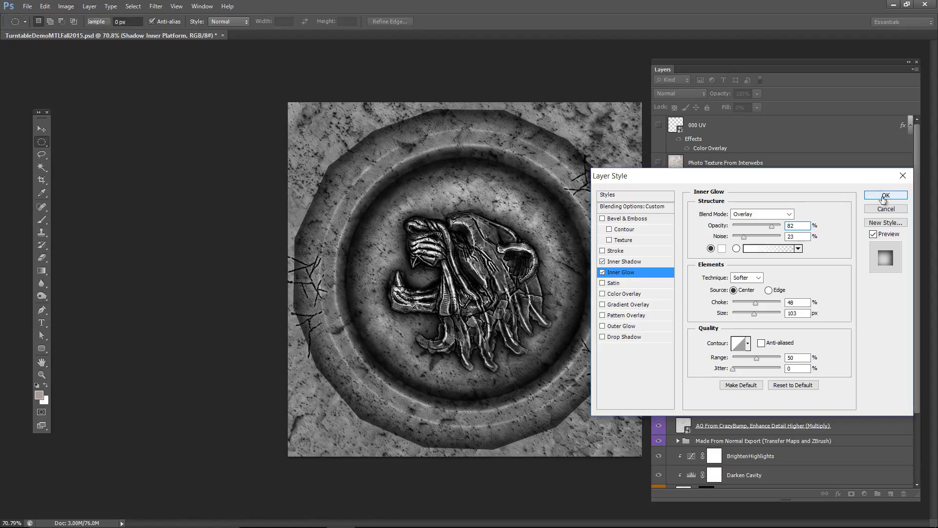
# Show the Brighten Face and Brighten Overall adjustment layers, toggling them to compare their effect
pyautogui.click(658, 246)
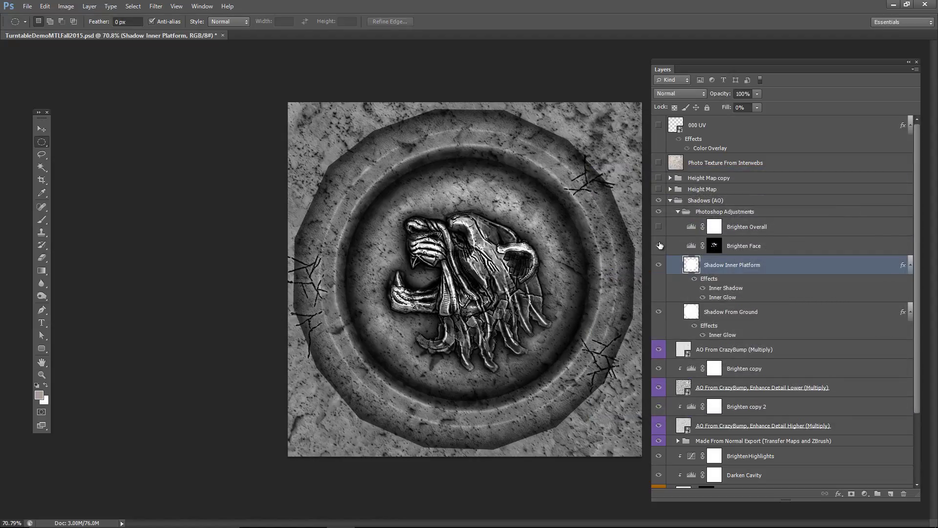
pyautogui.click(659, 246)
pyautogui.click(659, 245)
pyautogui.click(659, 228)
pyautogui.click(659, 228)
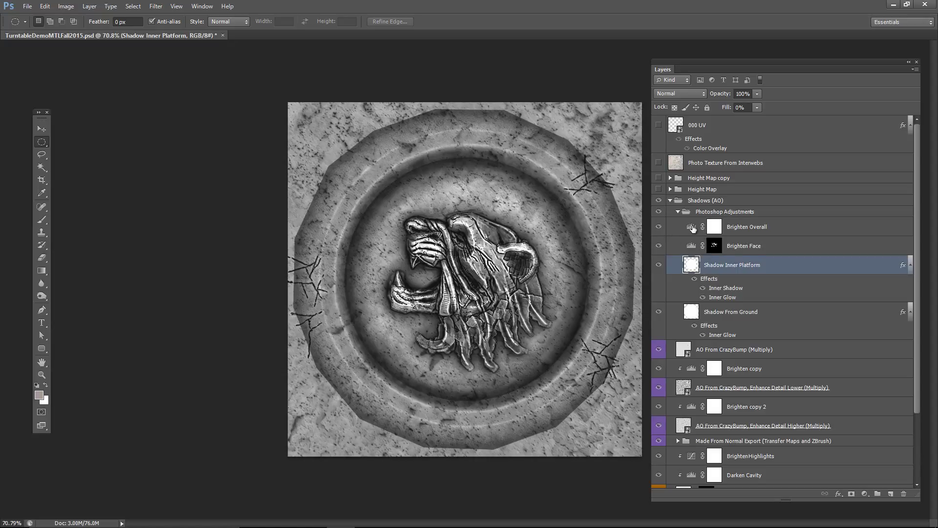
# Set the Brighten Overall levels to a midtone input of 1.36 and a black output level of 36
pyautogui.doubleClick(692, 226)
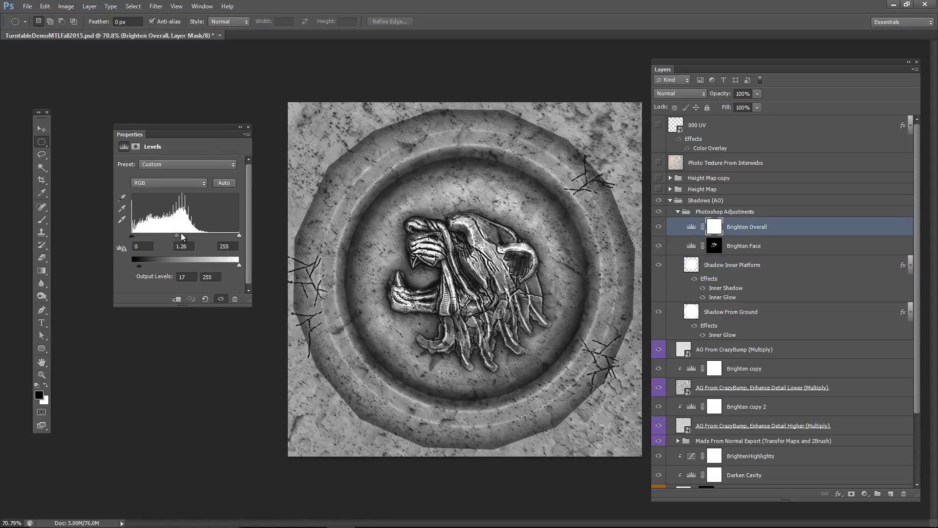
pyautogui.moveTo(178, 236)
pyautogui.mouseDown()
pyautogui.moveTo(187, 236)
pyautogui.moveTo(174, 237)
pyautogui.mouseUp()
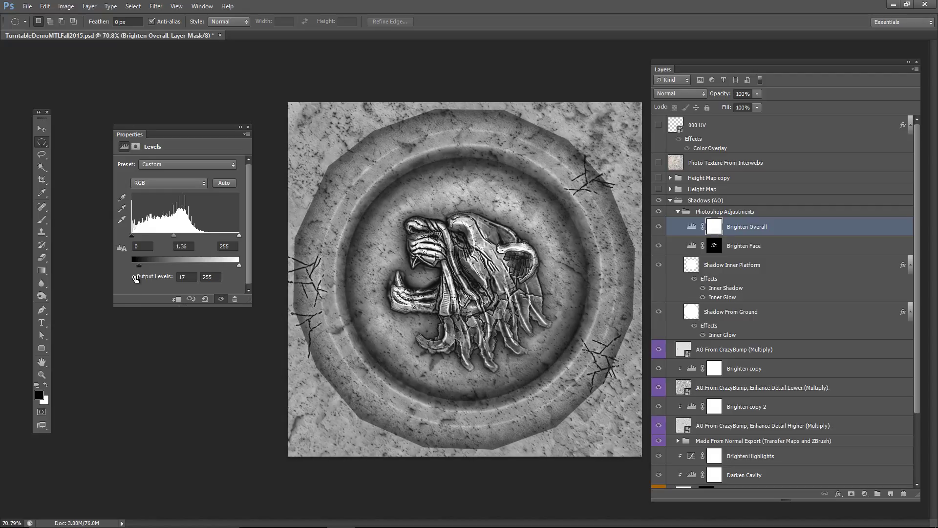
pyautogui.moveTo(138, 265)
pyautogui.mouseDown()
pyautogui.moveTo(127, 265)
pyautogui.moveTo(146, 265)
pyautogui.mouseUp()
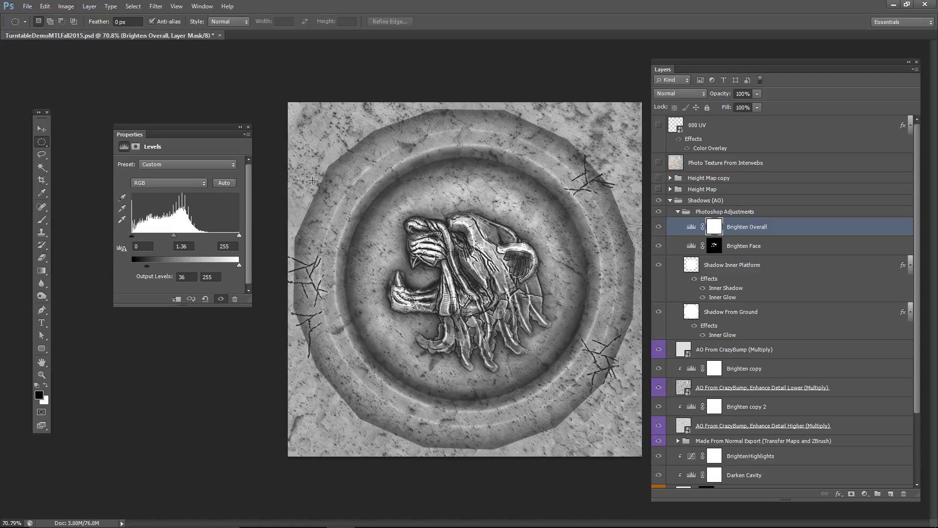
pyautogui.click(248, 127)
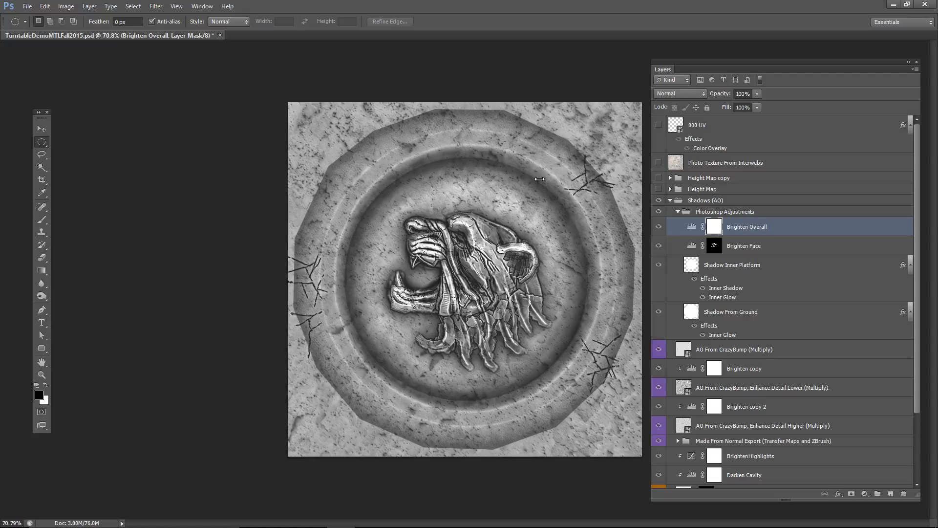
# Collapse the Photoshop Adjustments and Shadows (AO) groups and duplicate the Shadows (AO) group
pyautogui.click(677, 213)
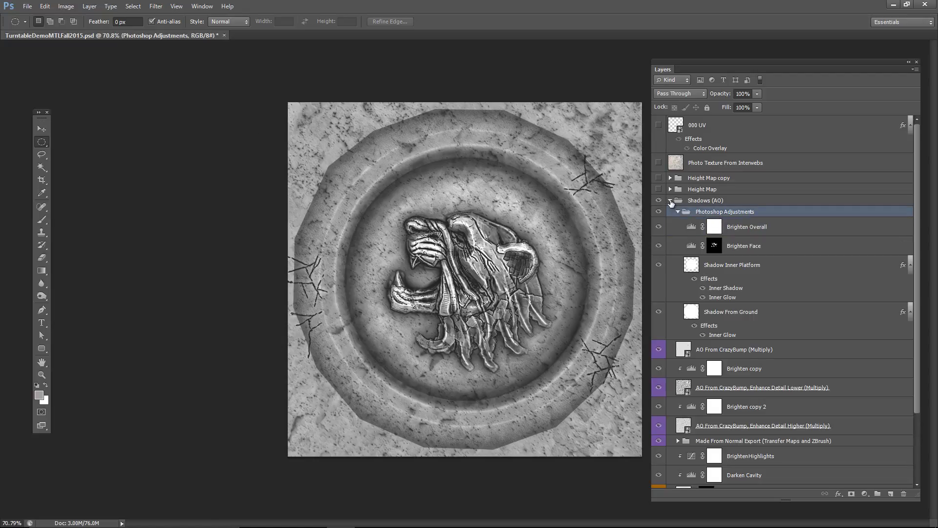
pyautogui.click(671, 200)
pyautogui.click(670, 200)
pyautogui.click(678, 212)
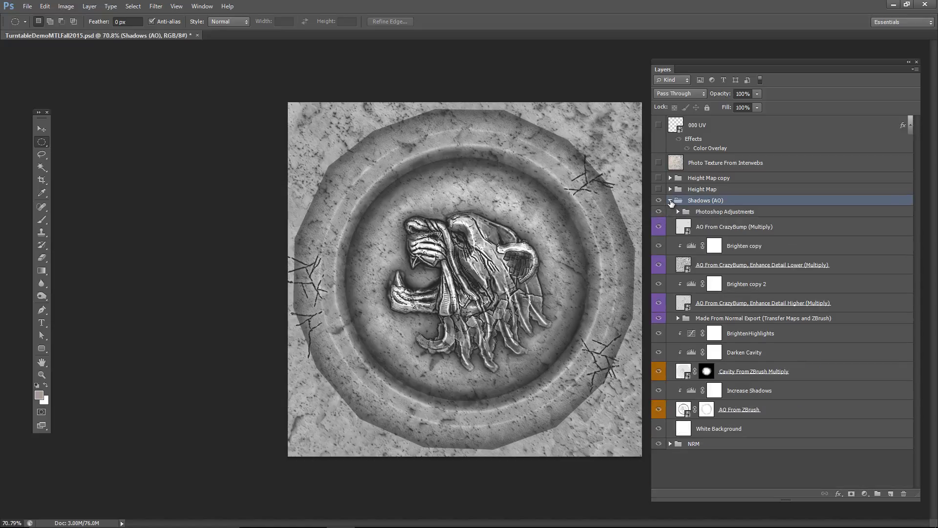
pyautogui.click(671, 200)
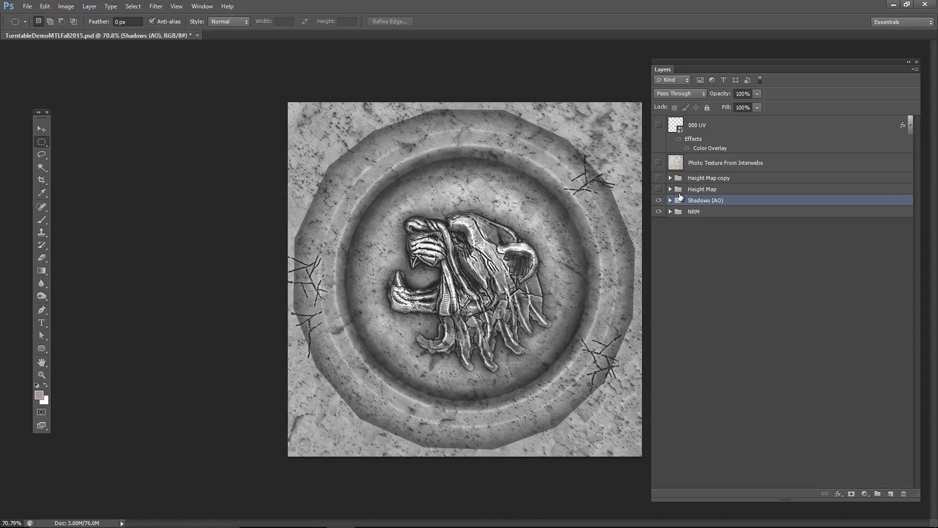
pyautogui.hotkey('ctrl', 'j')
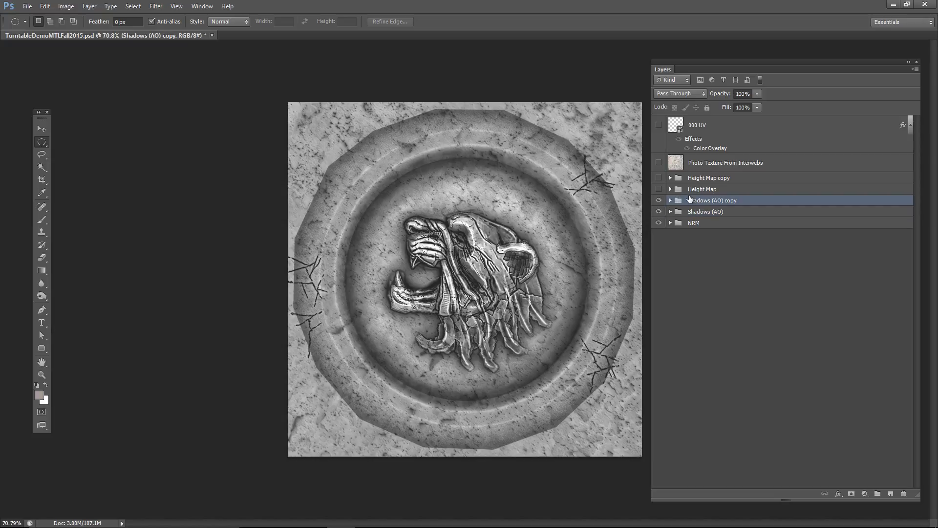
# Merge the Shadows (AO) copy group into a single layer and expand the NRM group
pyautogui.rightClick(708, 201)
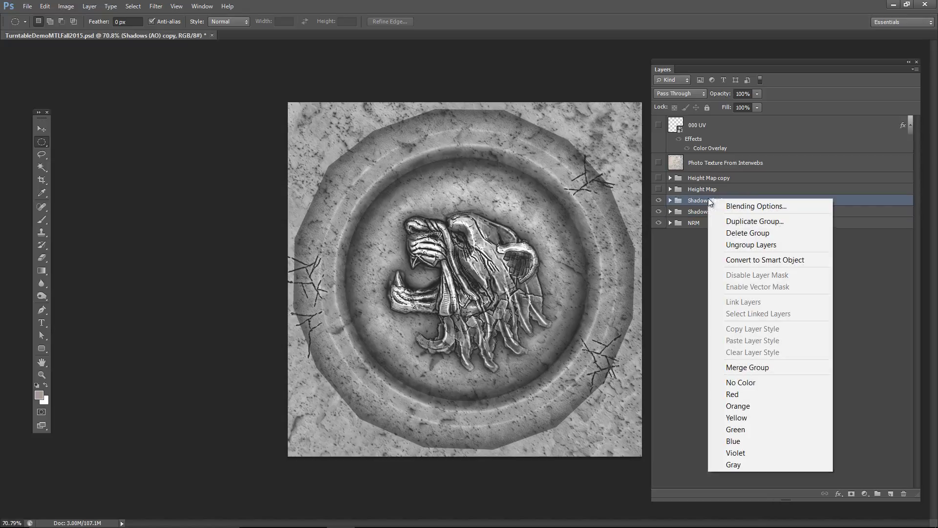
pyautogui.click(755, 370)
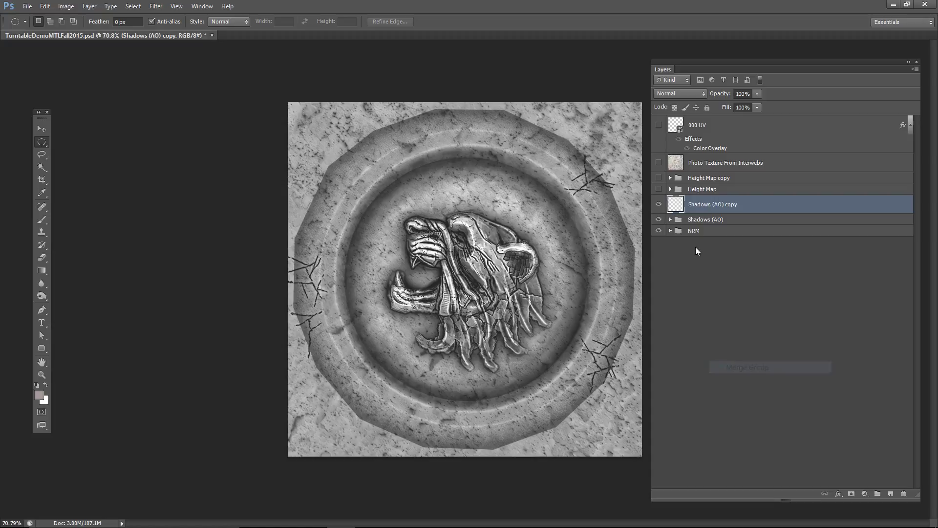
pyautogui.click(671, 231)
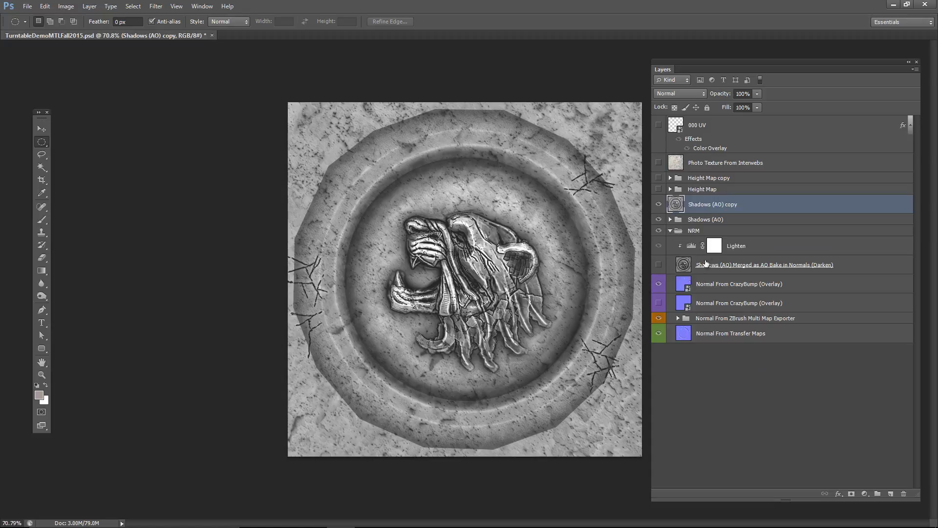
# Delete the merged Shadows (AO) copy layer
pyautogui.click(753, 218)
pyautogui.click(754, 205)
pyautogui.press('Delete')
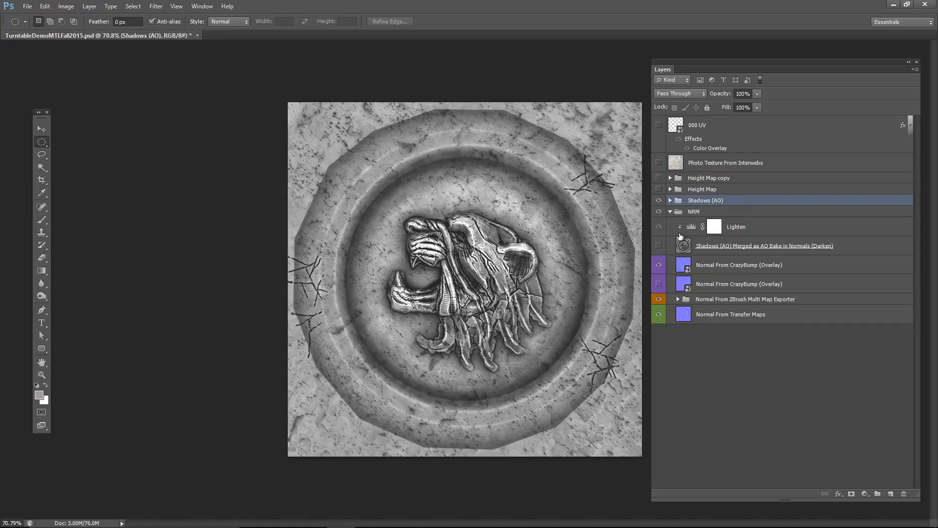
# Hide the Shadows (AO) group and toggle the merged AO bake layer in NRM to compare its effect on the normals
pyautogui.click(659, 200)
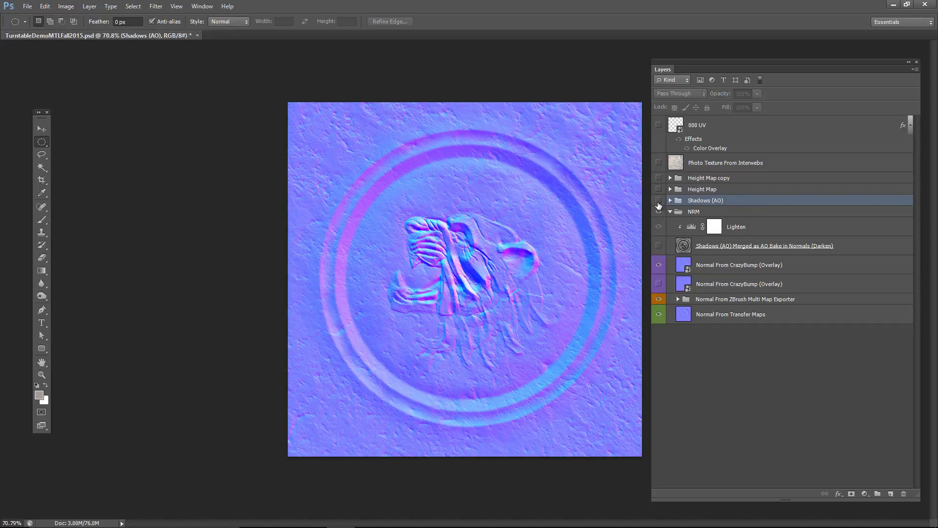
pyautogui.click(659, 246)
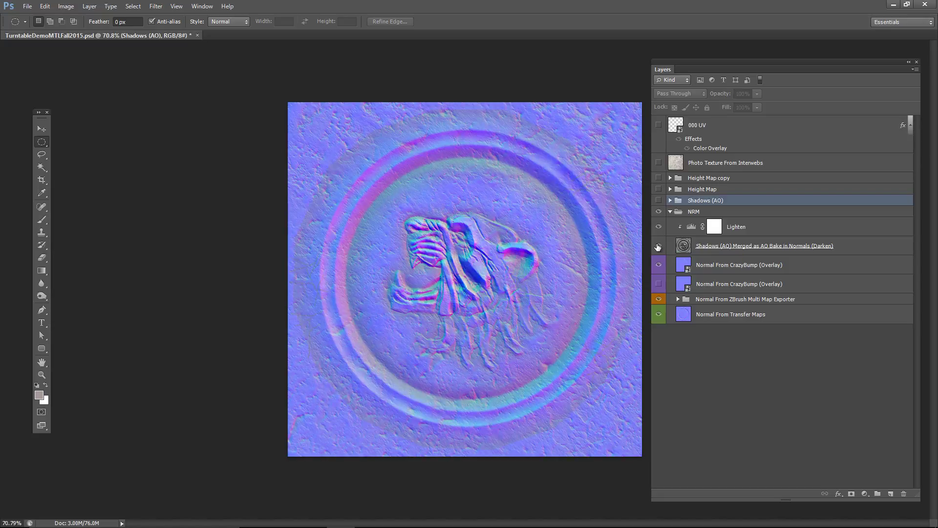
pyautogui.click(658, 246)
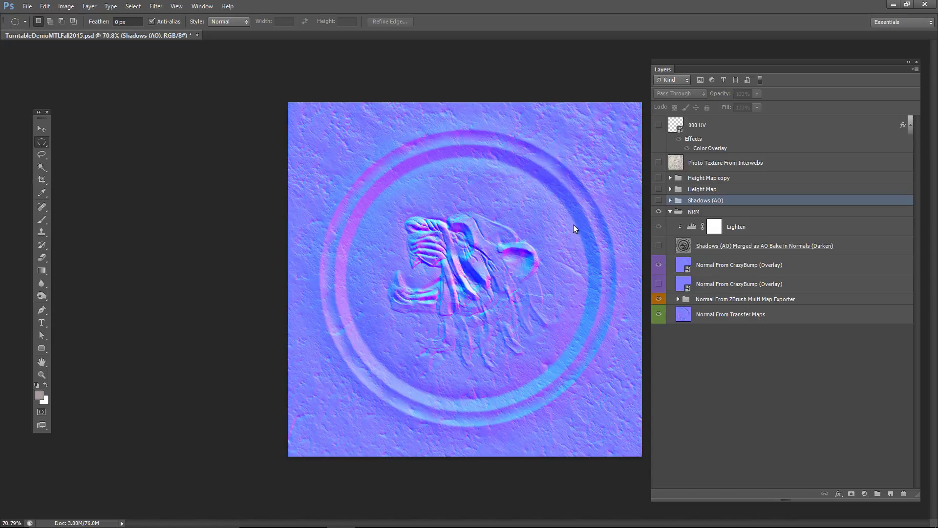
# Export the normal map without the AO bake for web as a JPEG named TurntableDemo_NormalMapNoAOBake in the Fall 2015 Demo Tiger folder
pyautogui.hotkey('ctrl', 'alt', 'shift', 's')
pyautogui.click(457, 414)
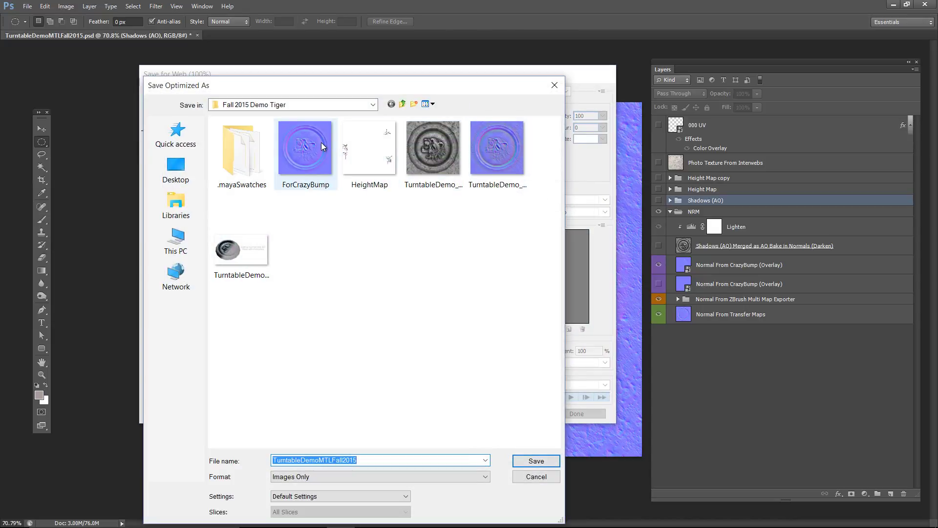
pyautogui.click(488, 163)
pyautogui.click(364, 460)
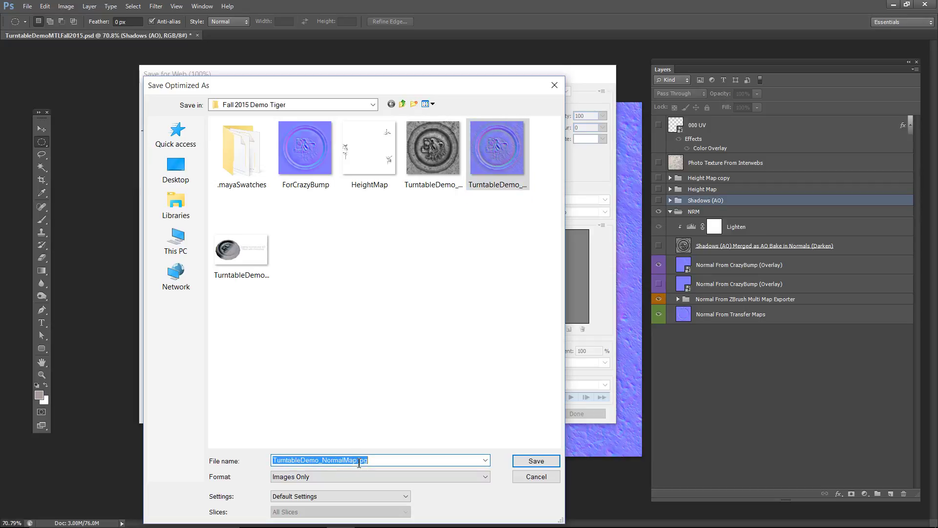
pyautogui.click(358, 460)
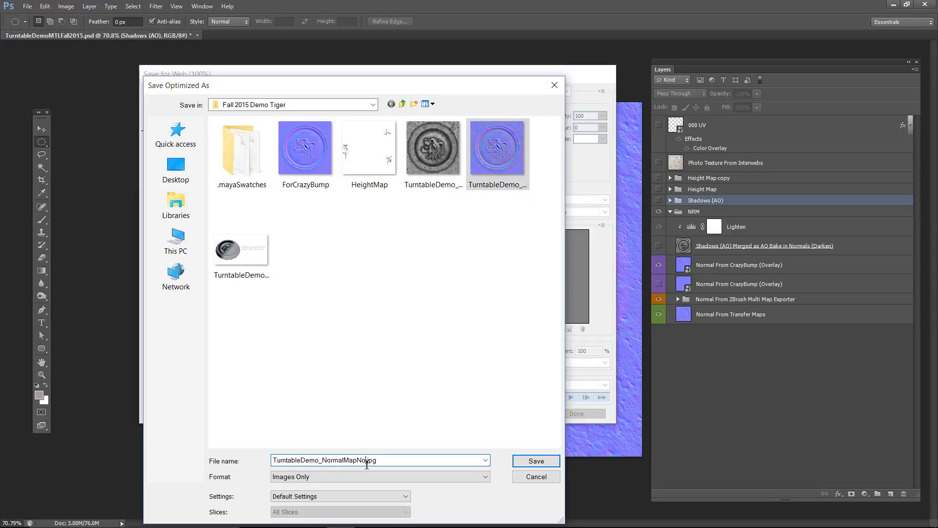
pyautogui.write('NoAOBake')
pyautogui.press('Return')
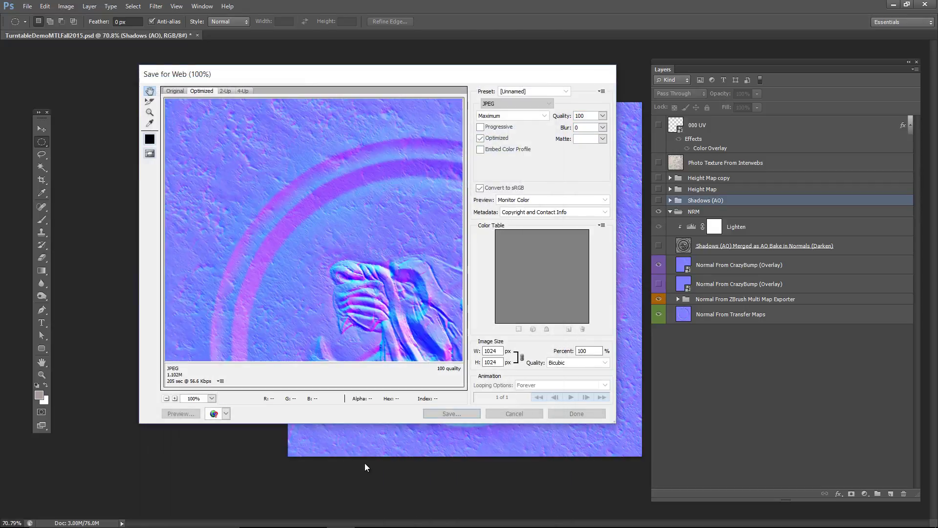
# Switch to Maya, duplicate the front textured medallion and move the copy along the X axis beside the original
pyautogui.hotkey('alt', 'Tab')
pyautogui.hotkey('alt', 'Tab')
pyautogui.hotkey('alt', 'Tab')
pyautogui.hotkey('alt', 'Tab')
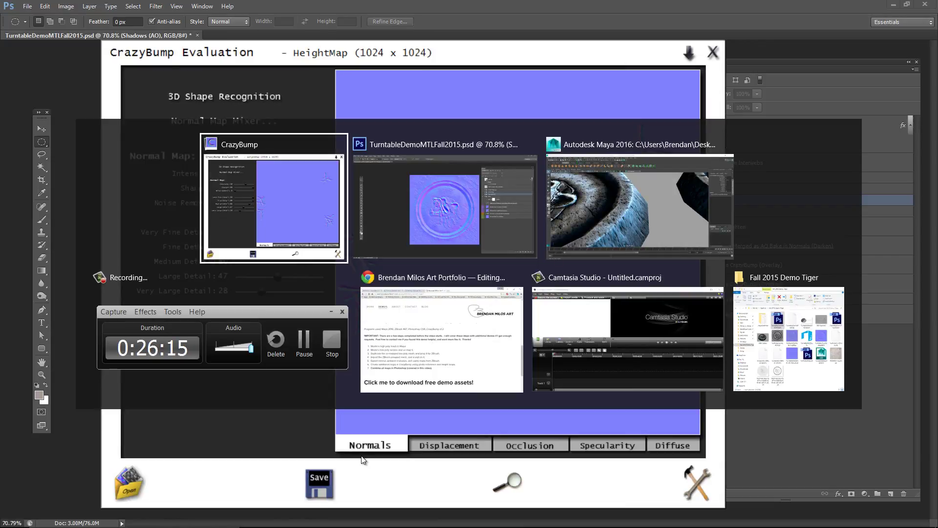
pyautogui.scroll(-3, 342, 337)
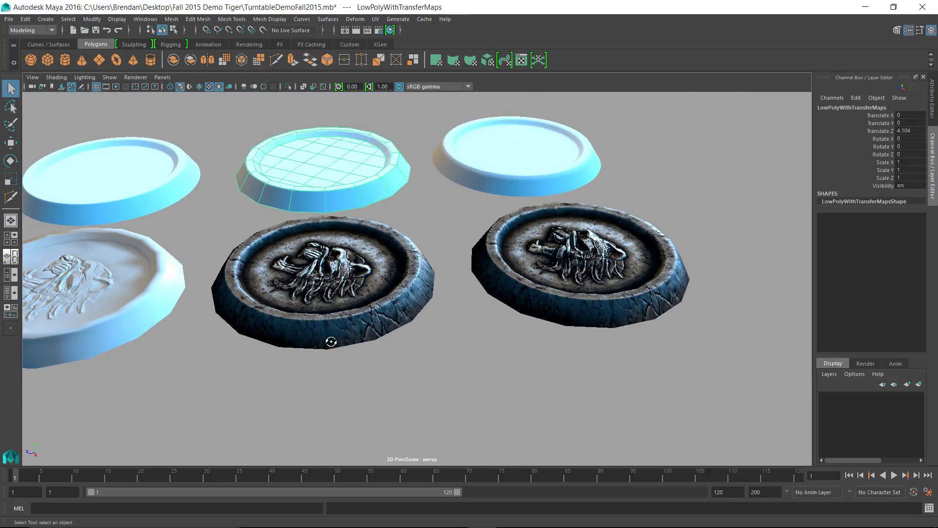
pyautogui.keyDown('alt'); pyautogui.moveTo(329, 339); pyautogui.dragTo(364, 352); pyautogui.keyUp('alt')
pyautogui.click(364, 352)
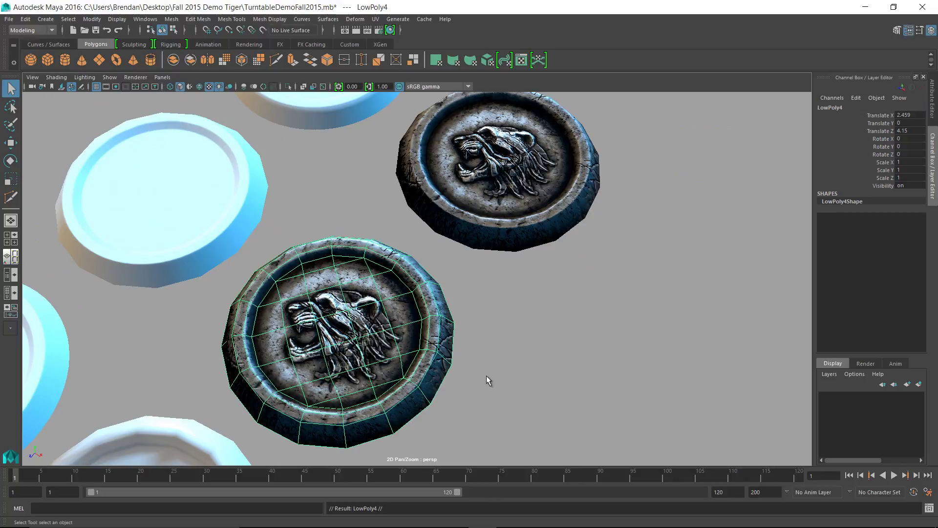
pyautogui.keyDown('alt'); pyautogui.moveTo(488, 379); pyautogui.dragTo(335, 321); pyautogui.keyUp('alt')
pyautogui.press('w')
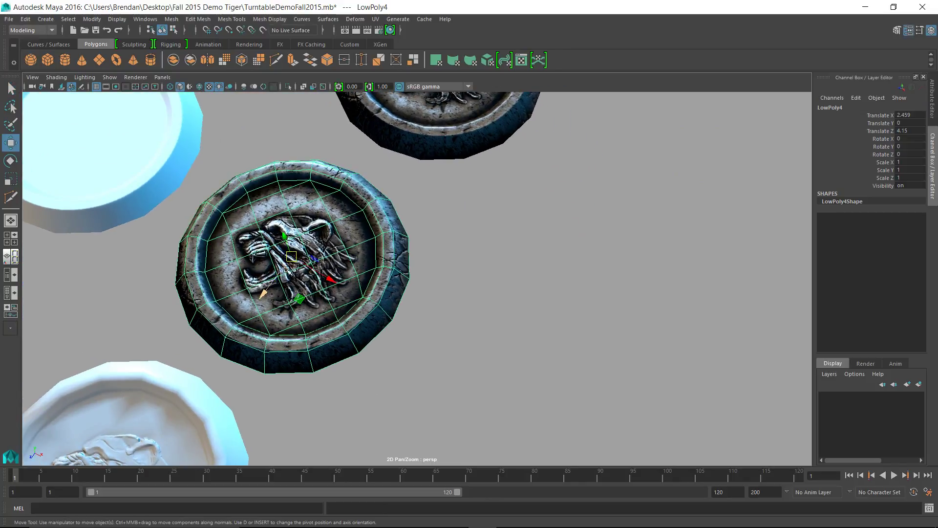
pyautogui.moveTo(331, 284); pyautogui.dragTo(459, 284)
# Break the Color texture connection on the original medallion's TestMTL material and deselect the model
pyautogui.click(311, 264)
pyautogui.hotkey('ctrl', 'a')
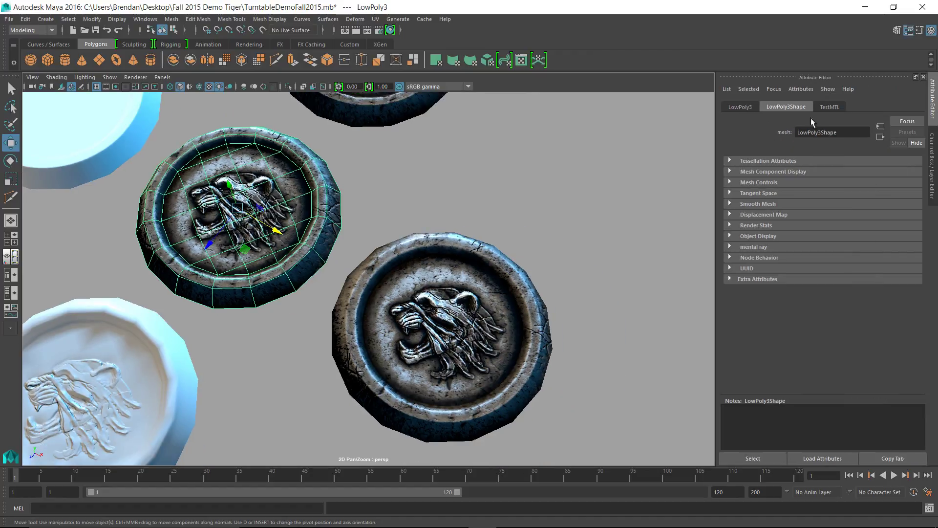
pyautogui.click(825, 106)
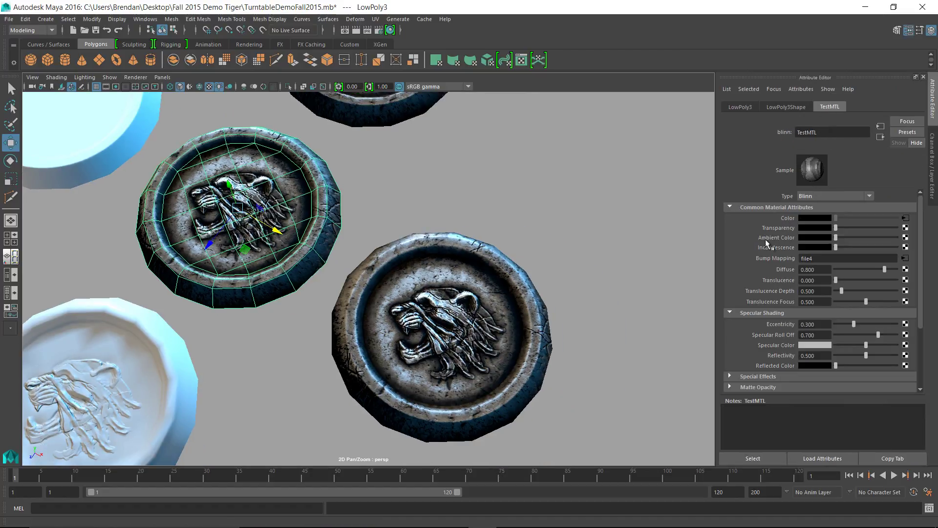
pyautogui.rightClick(786, 217)
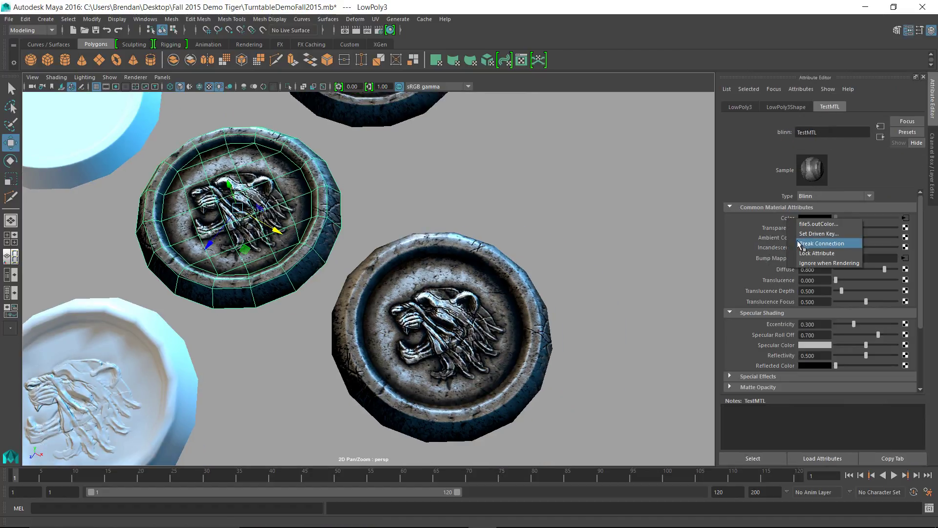
pyautogui.click(809, 239)
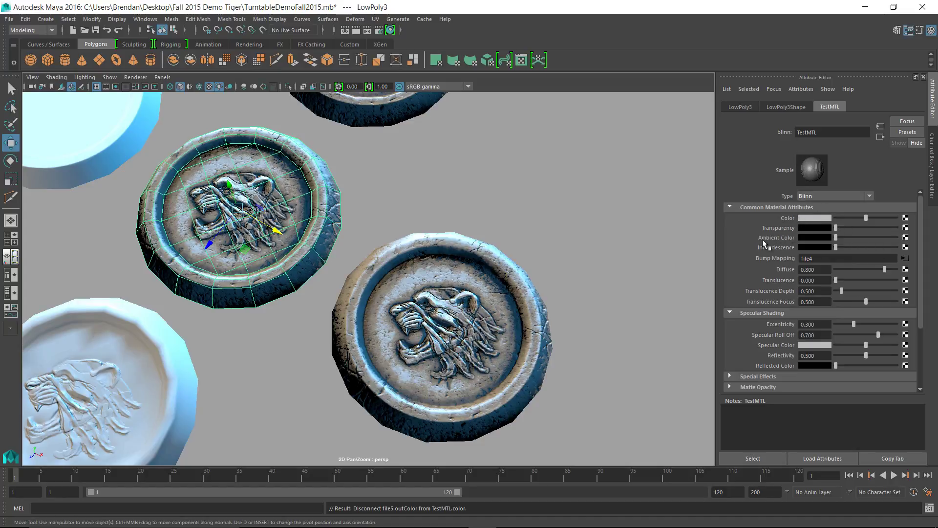
pyautogui.click(561, 207)
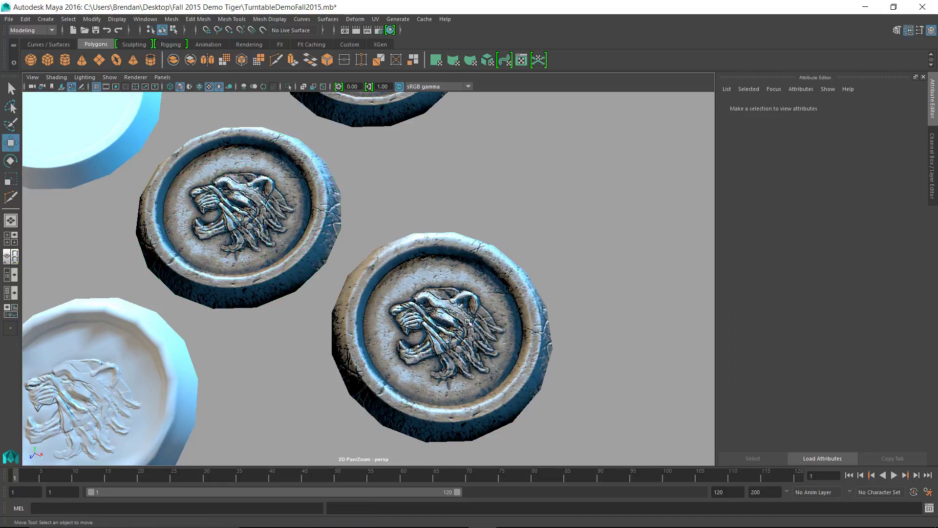
pyautogui.click(520, 301)
pyautogui.click(560, 284)
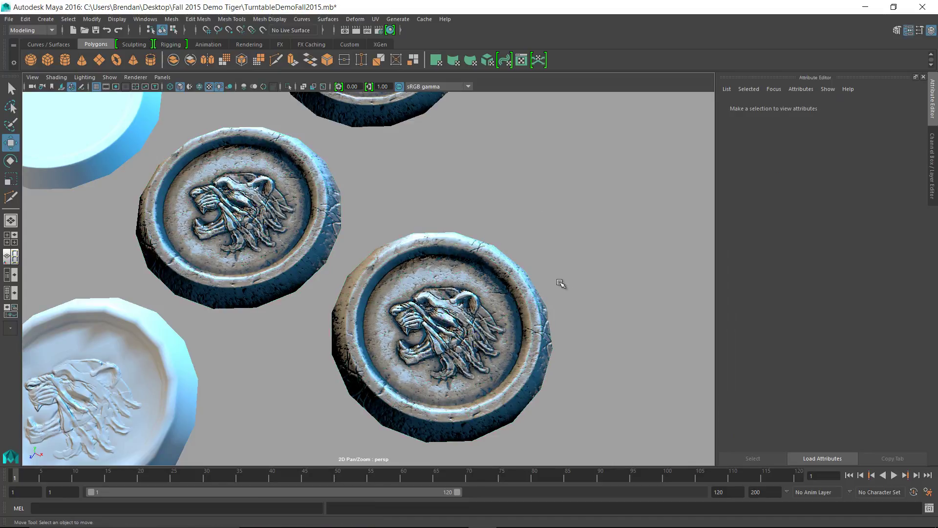
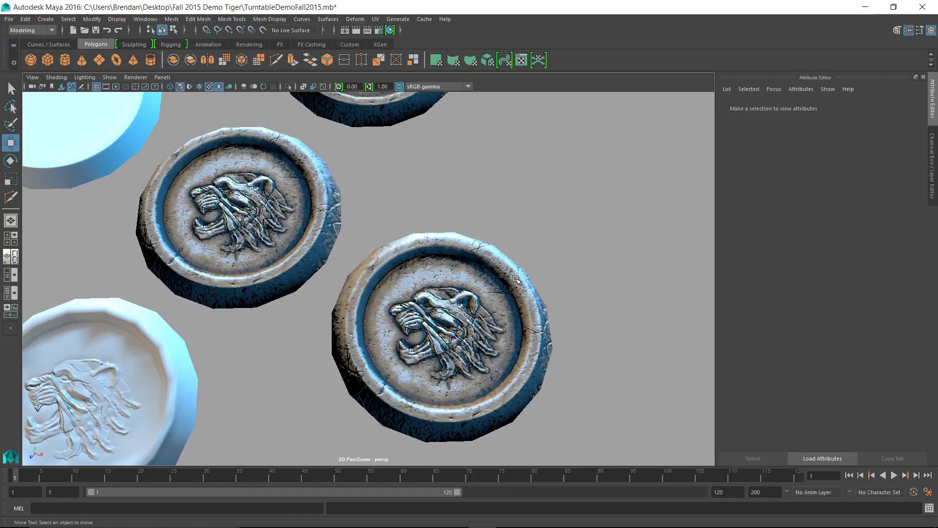
# Examine the original medallion's tiger relief and stone surface up close with only the normal map applied
pyautogui.keyDown('alt'); pyautogui.moveTo(518, 275); pyautogui.dragTo(274, 282); pyautogui.keyUp('alt')
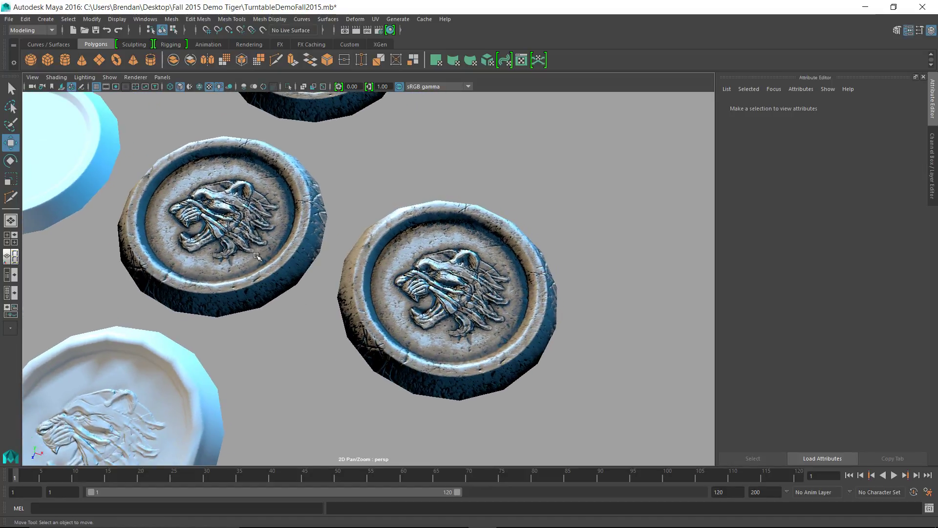
pyautogui.keyDown('alt'); pyautogui.moveTo(400, 332); pyautogui.dragTo(370, 329); pyautogui.keyUp('alt')
pyautogui.keyDown('alt'); pyautogui.moveTo(472, 365); pyautogui.dragTo(428, 338, button='middle'); pyautogui.keyUp('alt')
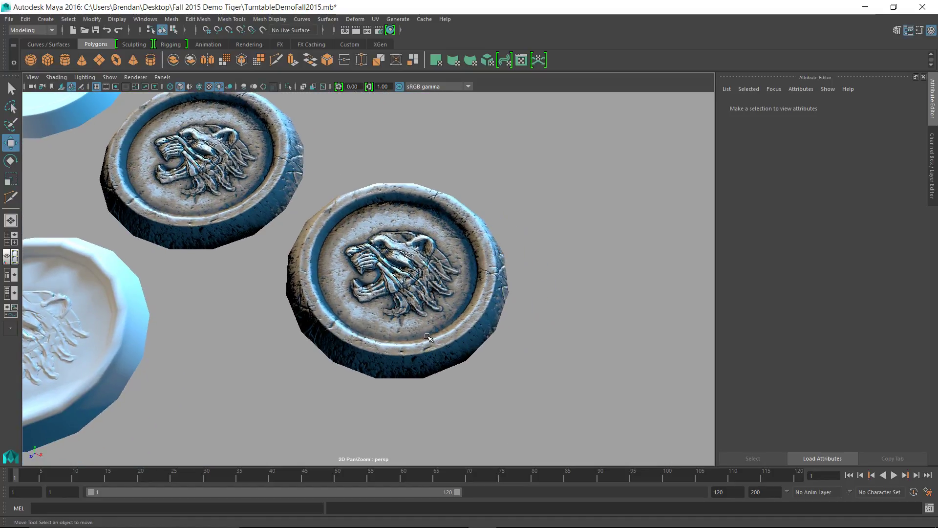
pyautogui.click(428, 338)
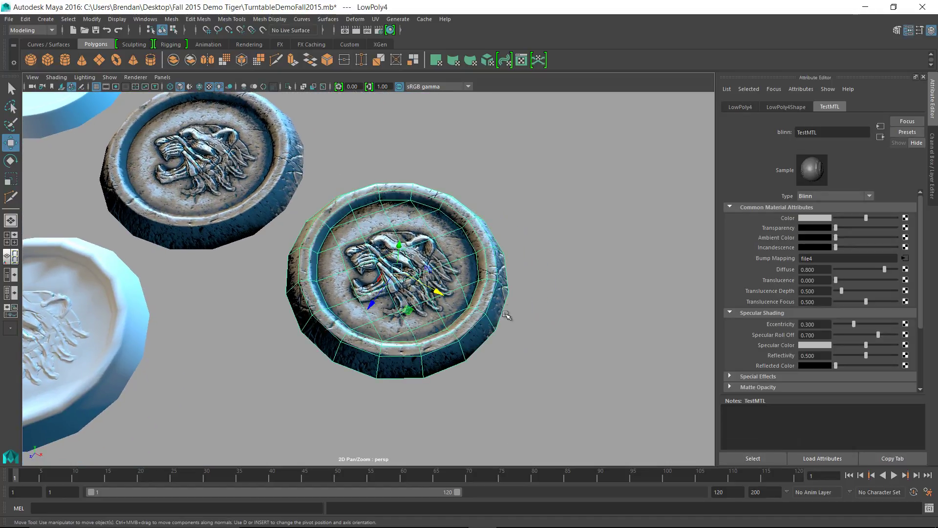
pyautogui.click(252, 206)
pyautogui.keyDown('alt'); pyautogui.moveTo(254, 207); pyautogui.dragTo(342, 277, button='middle'); pyautogui.keyUp('alt')
pyautogui.press('f')
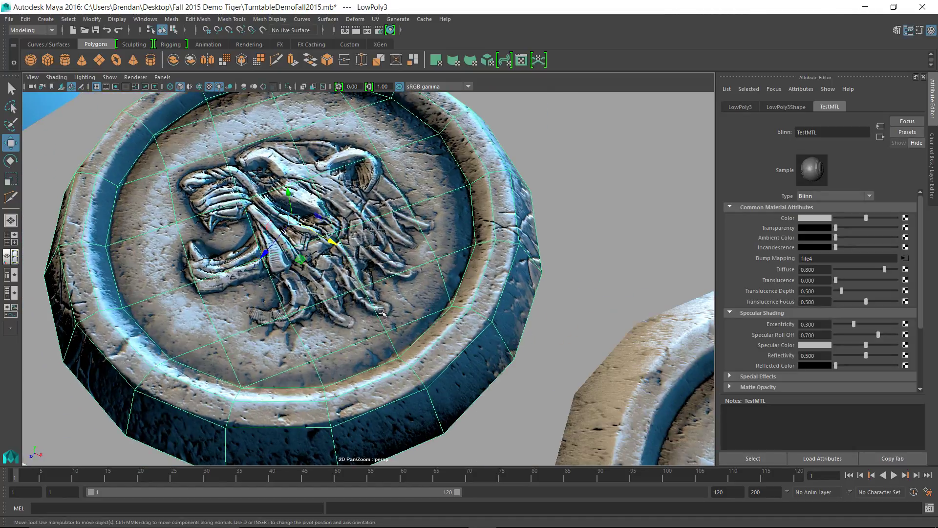
pyautogui.click(573, 201)
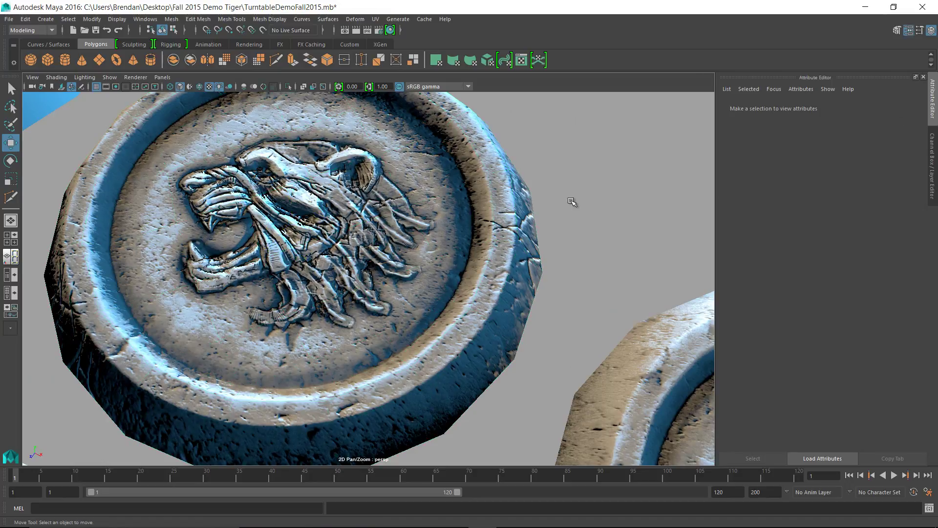
# Compare the original and duplicated medallions side by side from several angles
pyautogui.scroll(-4, 525, 282)
pyautogui.keyDown('alt'); pyautogui.moveTo(565, 338); pyautogui.dragTo(356, 210, button='middle'); pyautogui.keyUp('alt')
pyautogui.scroll(-4, 361, 219)
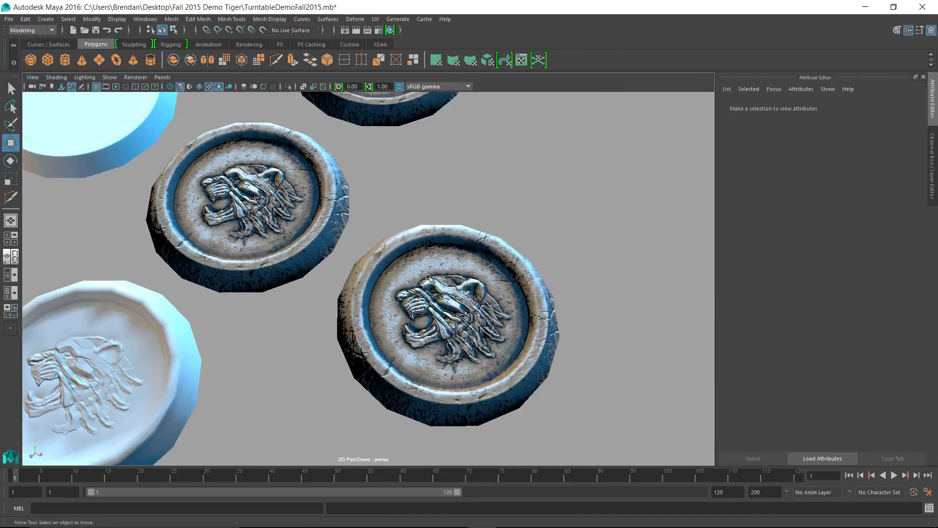
pyautogui.keyDown('alt'); pyautogui.moveTo(340, 291); pyautogui.dragTo(223, 257); pyautogui.keyUp('alt')
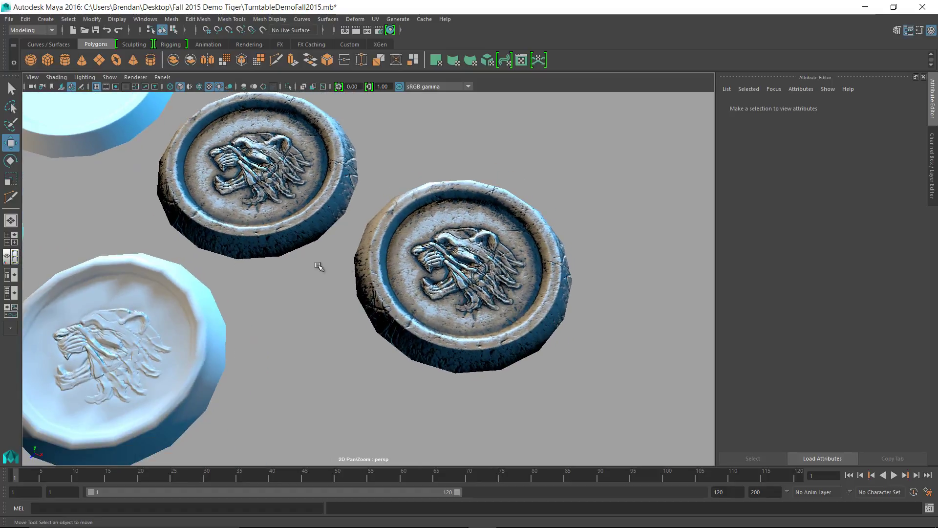
pyautogui.keyDown('alt'); pyautogui.moveTo(329, 259); pyautogui.dragTo(311, 293, button='middle'); pyautogui.keyUp('alt')
pyautogui.keyDown('alt'); pyautogui.moveTo(436, 304); pyautogui.dragTo(370, 293, button='middle'); pyautogui.keyUp('alt')
pyautogui.keyDown('alt'); pyautogui.moveTo(369, 293); pyautogui.dragTo(365, 276); pyautogui.keyUp('alt')
pyautogui.click(337, 309)
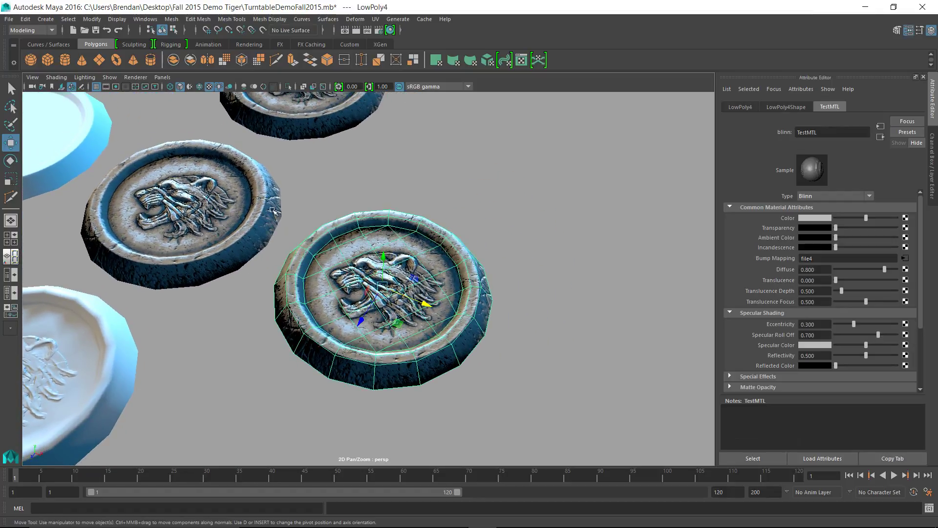
pyautogui.click(178, 210)
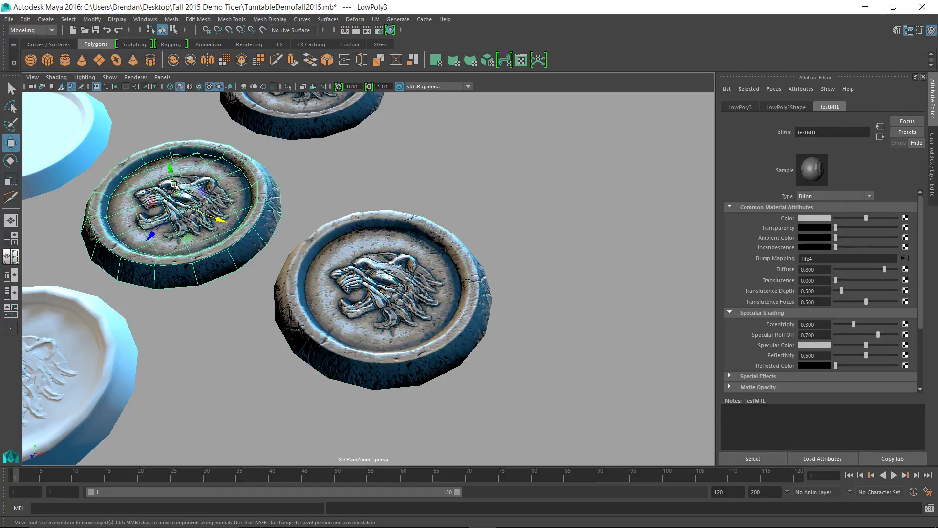
pyautogui.click(205, 318)
pyautogui.click(208, 248)
pyautogui.click(308, 167)
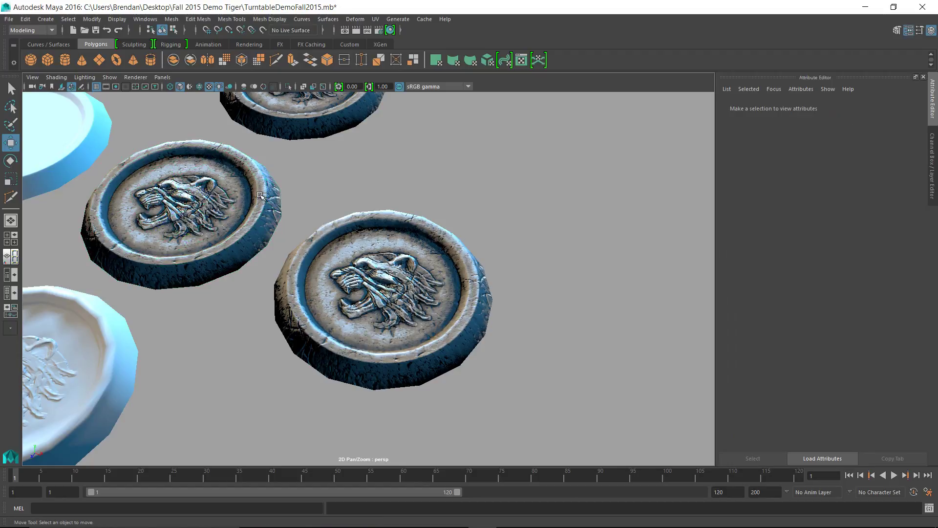
# Assign a new Blinn material to the duplicated medallion and name it MTL_NoAOBake
pyautogui.click(452, 330)
pyautogui.keyDown('alt'); pyautogui.moveTo(491, 343); pyautogui.dragTo(425, 327, button='middle'); pyautogui.keyUp('alt')
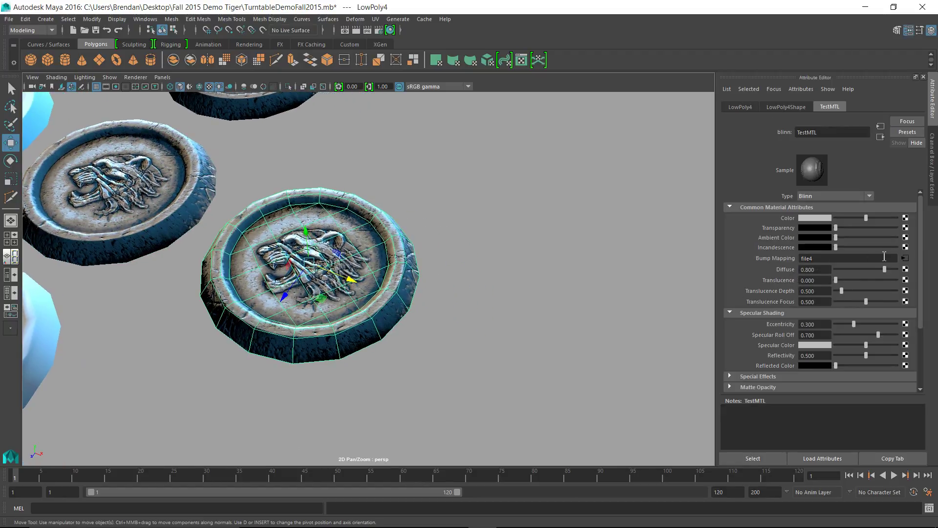
pyautogui.rightClick(286, 237)
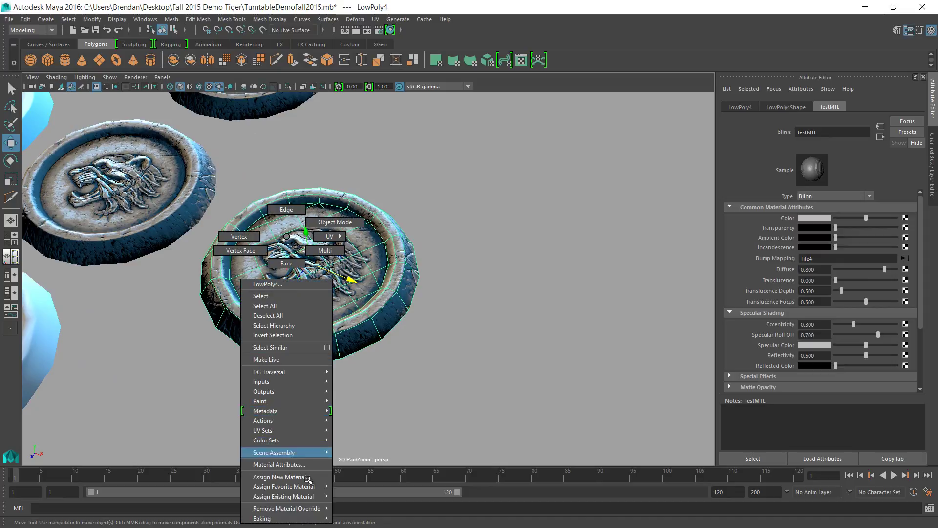
pyautogui.moveTo(315, 487)
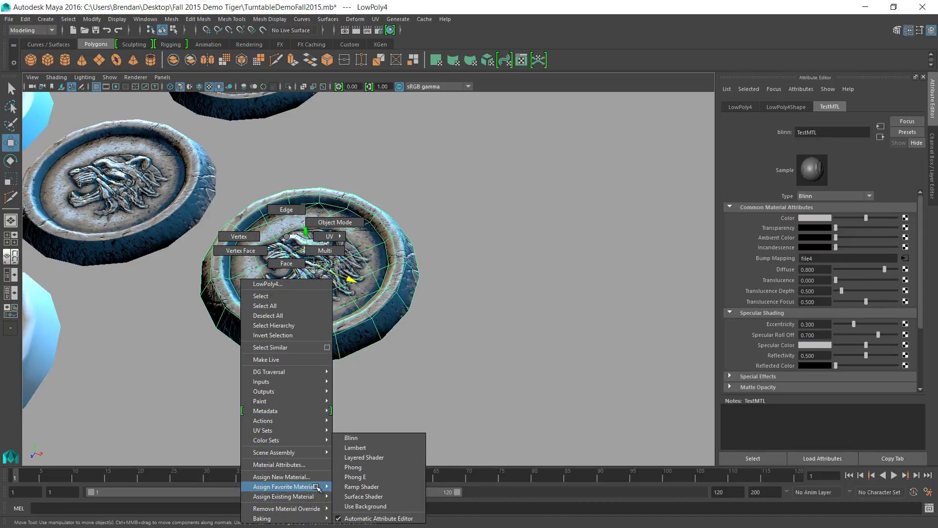
pyautogui.click(367, 438)
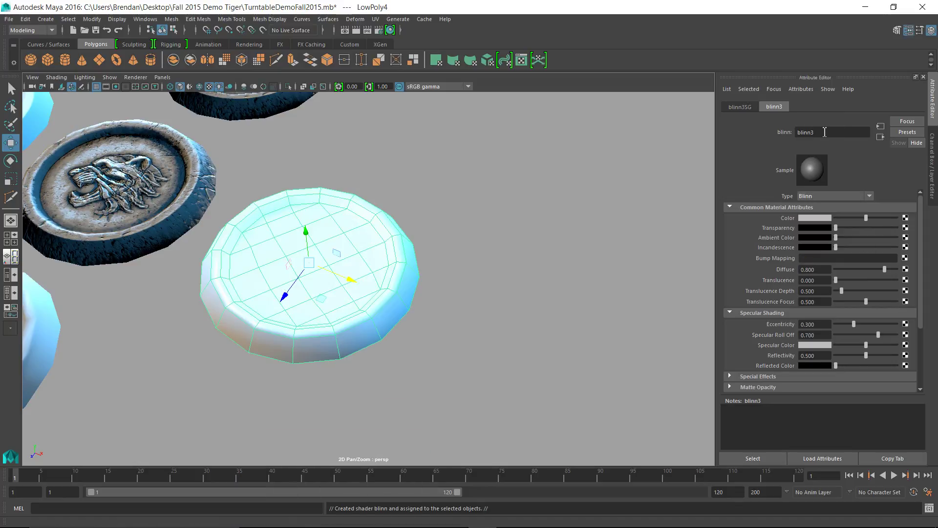
pyautogui.write('MTL_NoAOBake')
pyautogui.press('Return')
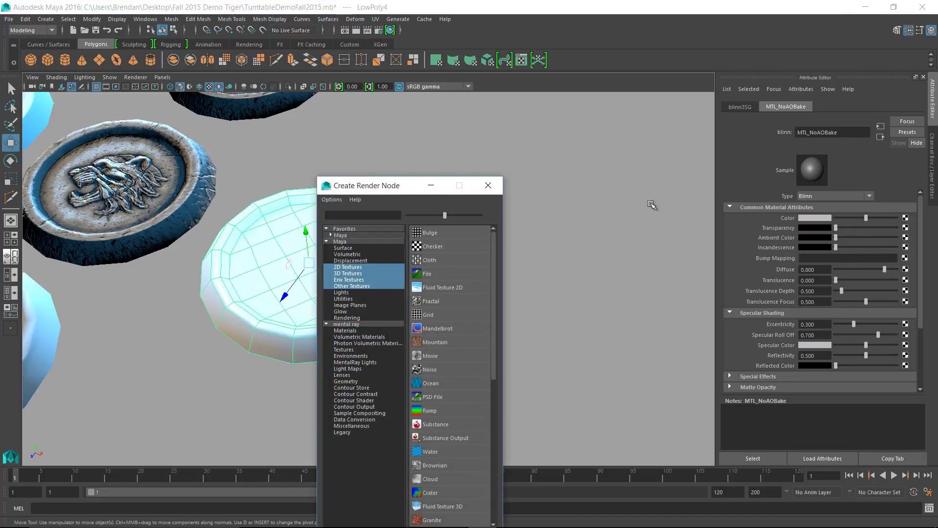
# Connect a File texture to MTL_NoAOBake's bump mapping and use it as Tangent Space Normals
pyautogui.moveTo(420, 187); pyautogui.dragTo(502, 87)
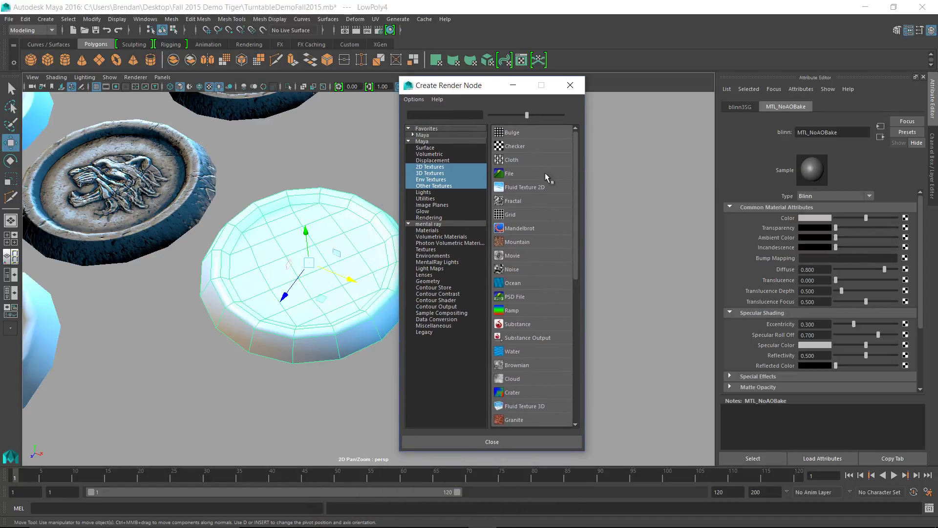
pyautogui.click(517, 177)
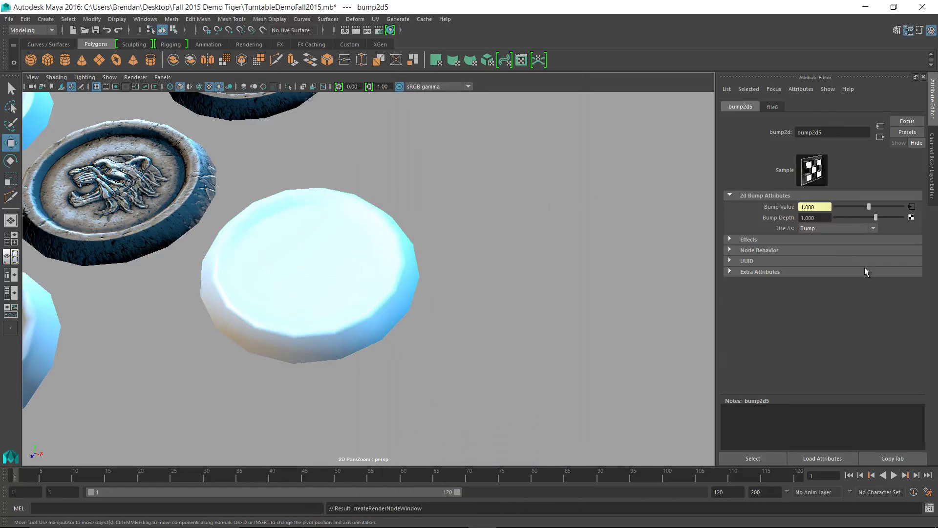
pyautogui.click(873, 227)
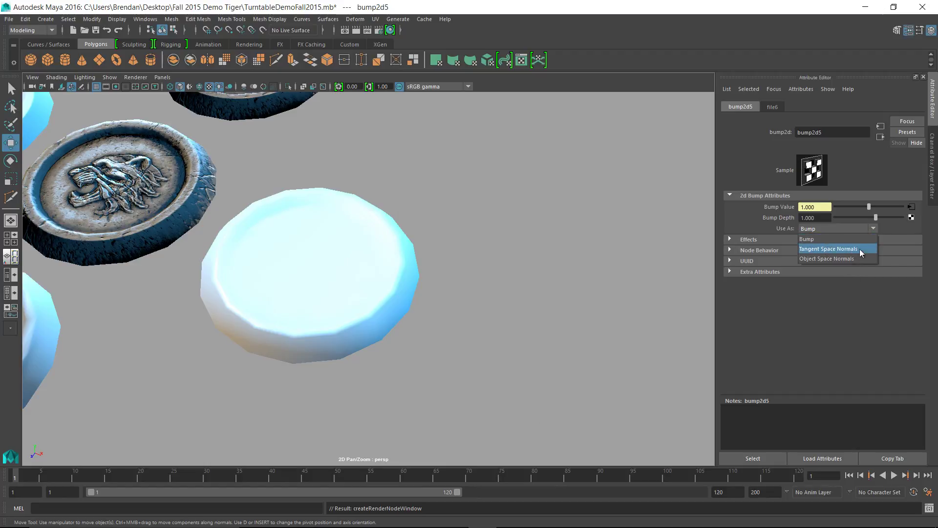
pyautogui.click(820, 248)
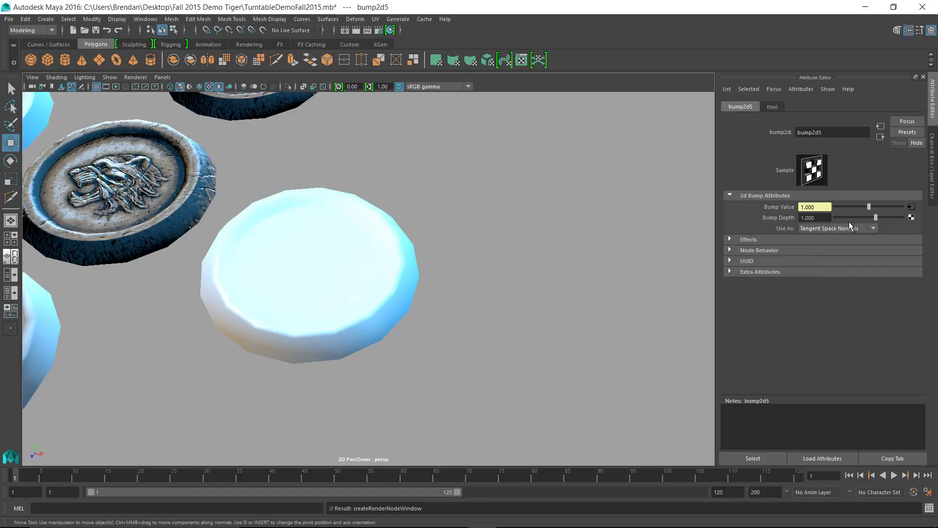
# Load TurntableDemo_NormalMapNoAOBake.jpg from the Fall 2015 Demo Tiger desktop folder as the bump file texture's image
pyautogui.click(912, 208)
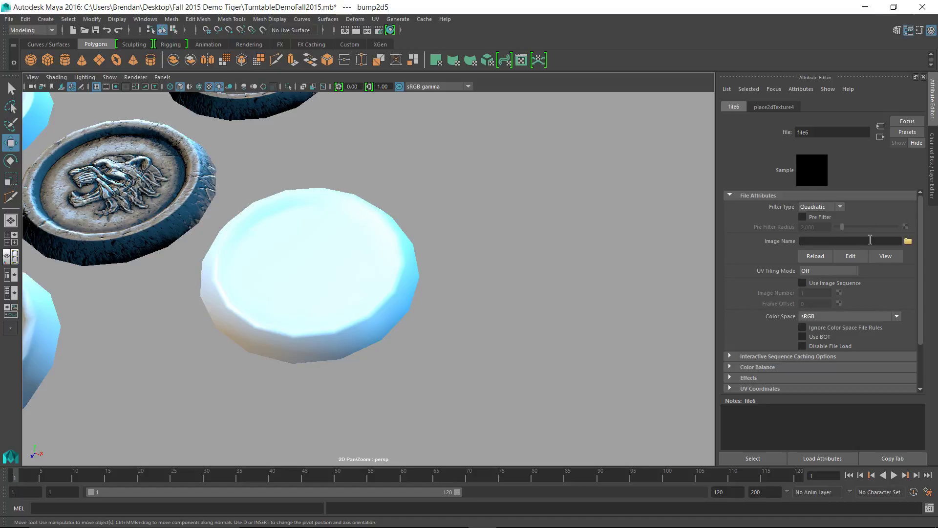
pyautogui.click(907, 241)
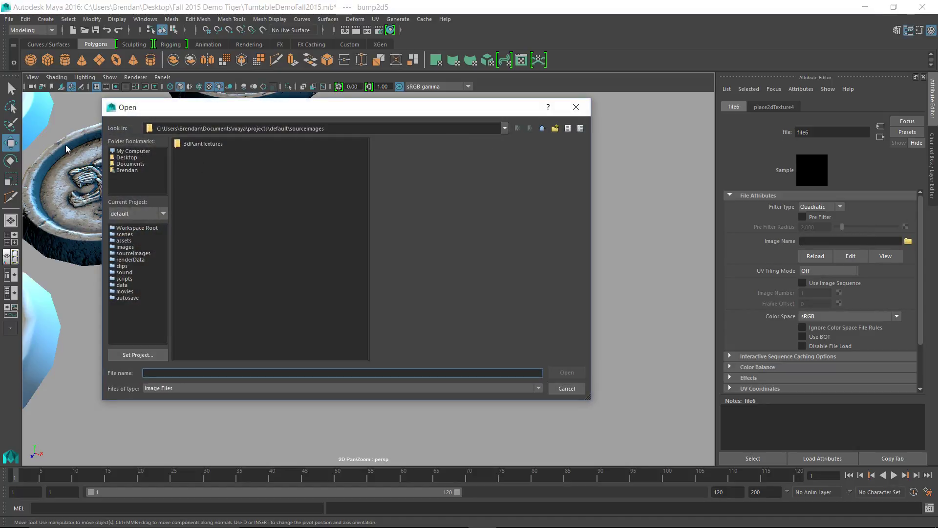
pyautogui.click(133, 159)
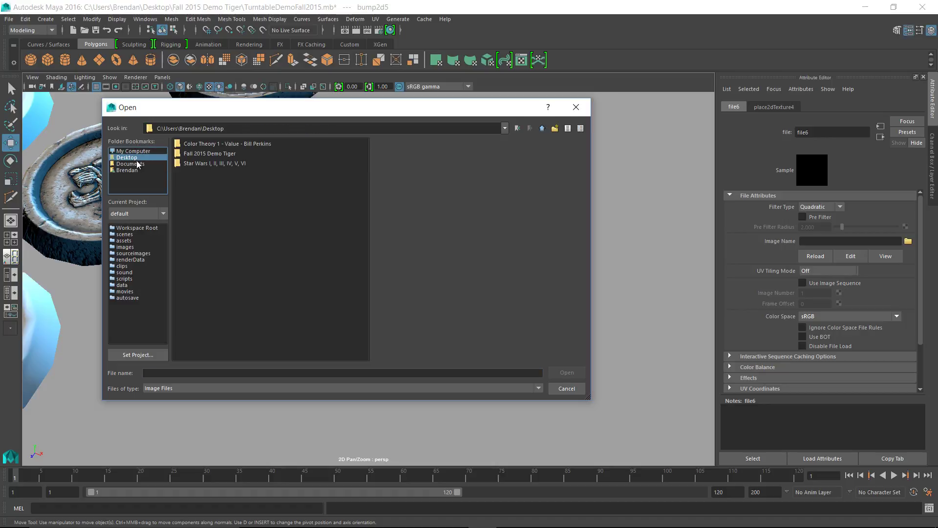
pyautogui.doubleClick(204, 152)
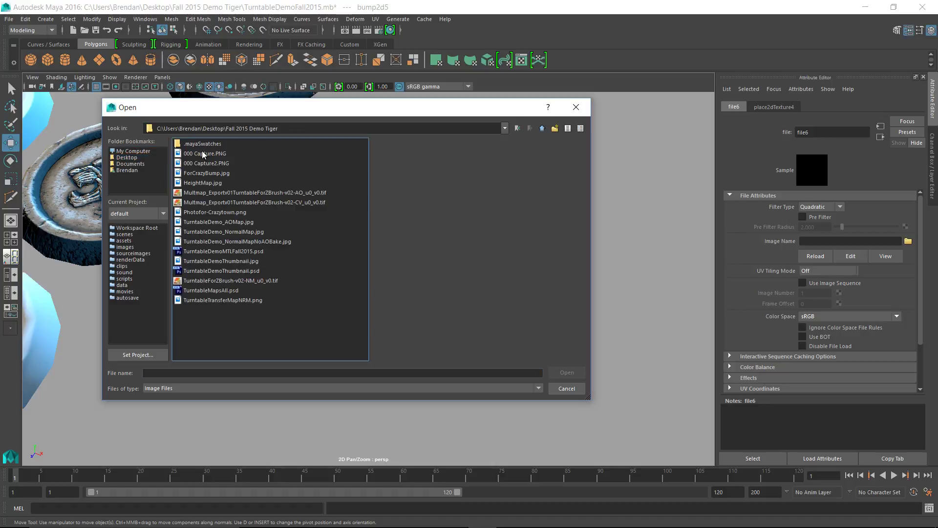
pyautogui.click(211, 184)
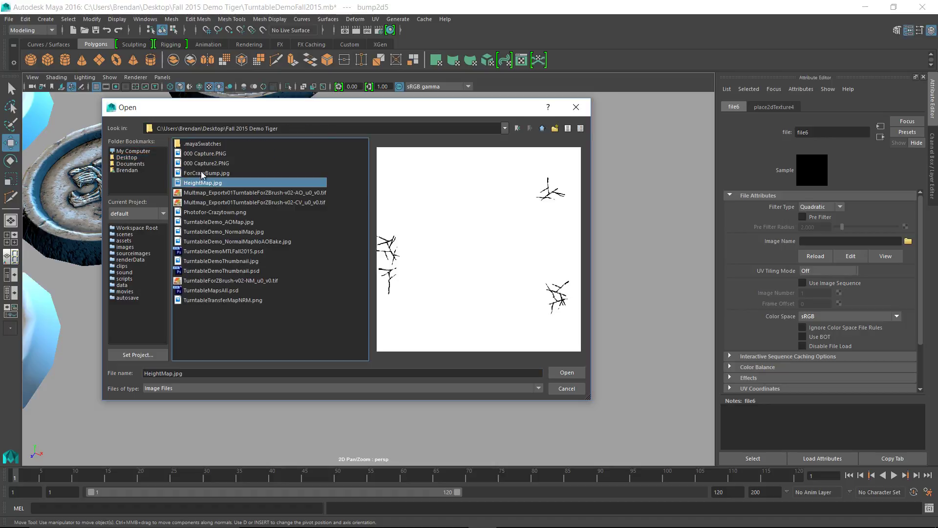
pyautogui.click(220, 223)
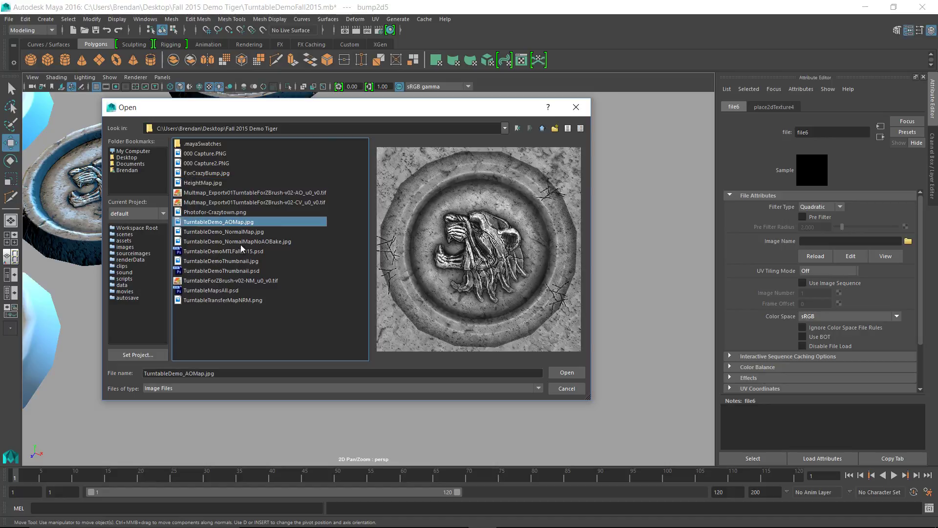
pyautogui.click(220, 173)
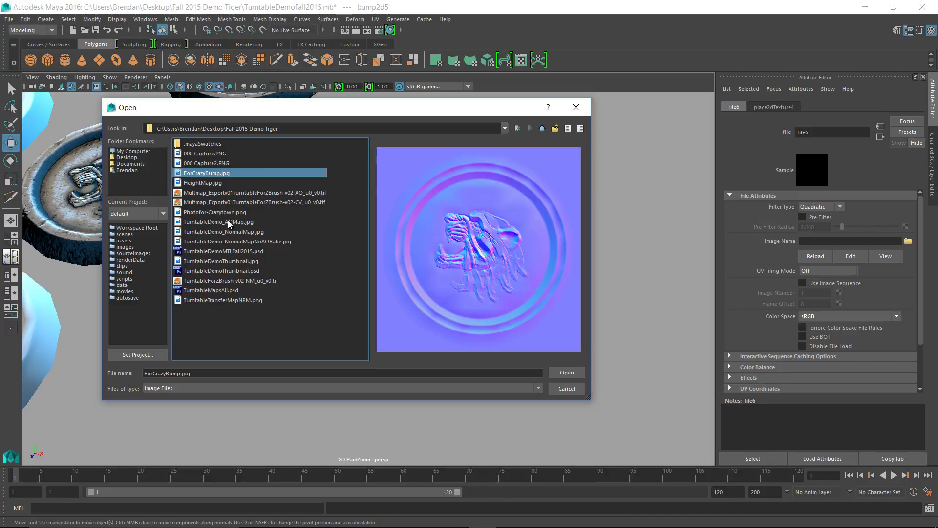
pyautogui.doubleClick(230, 241)
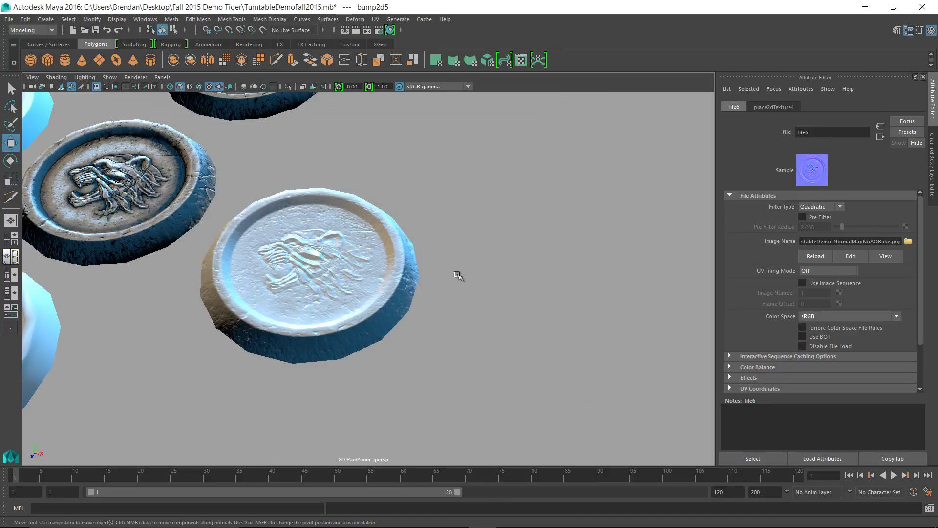
# Compare the medallion with the AO-baked normal map against the no-AO-bake duplicate from several angles
pyautogui.keyDown('alt'); pyautogui.moveTo(361, 314); pyautogui.dragTo(359, 298); pyautogui.keyUp('alt')
pyautogui.keyDown('alt'); pyautogui.moveTo(210, 313); pyautogui.dragTo(350, 321, button='middle'); pyautogui.keyUp('alt')
pyautogui.keyDown('alt'); pyautogui.moveTo(350, 321); pyautogui.dragTo(346, 321); pyautogui.keyUp('alt')
pyautogui.click(346, 321)
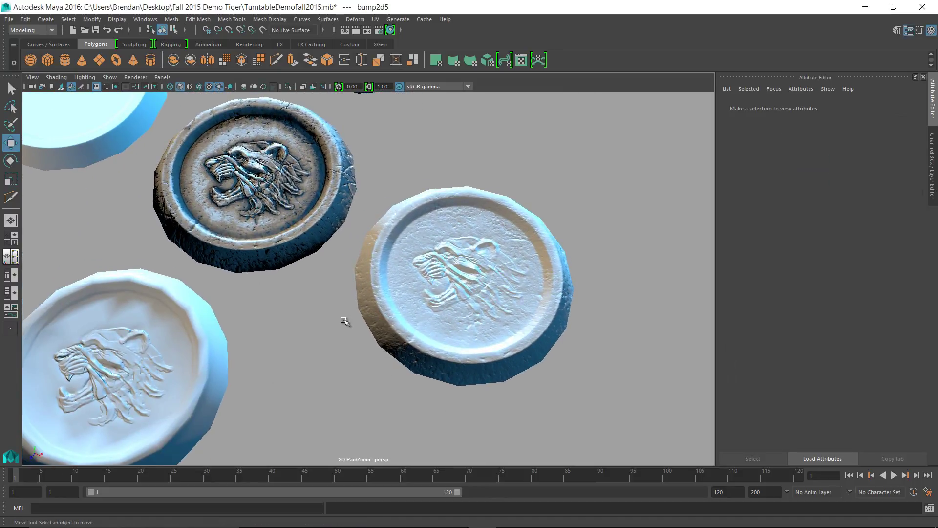
pyautogui.scroll(4, 347, 309)
pyautogui.keyDown('alt'); pyautogui.moveTo(383, 290); pyautogui.dragTo(346, 323); pyautogui.keyUp('alt')
pyautogui.click(244, 246)
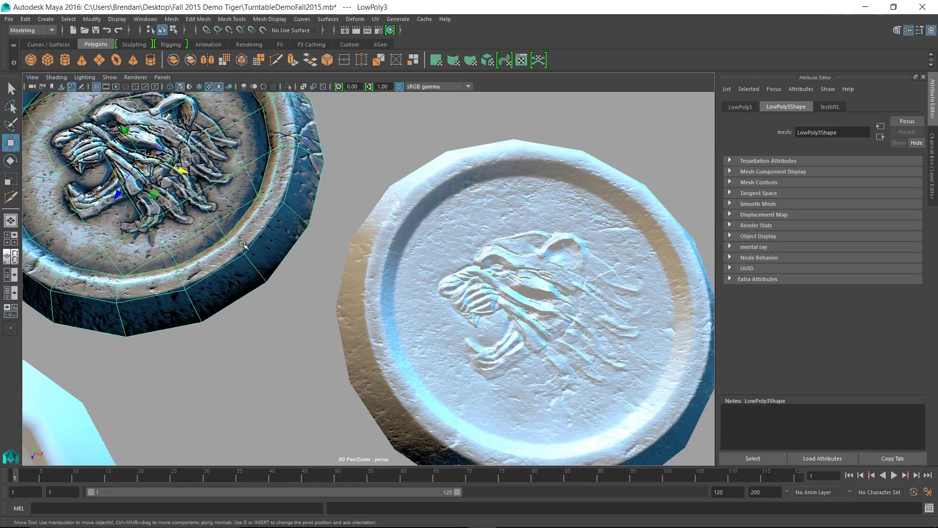
pyautogui.scroll(-3, 272, 282)
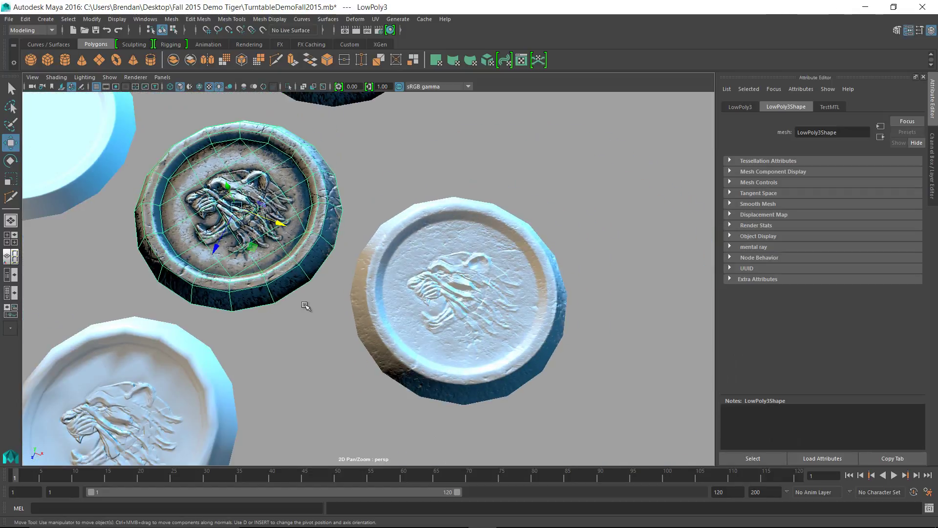
pyautogui.click(306, 306)
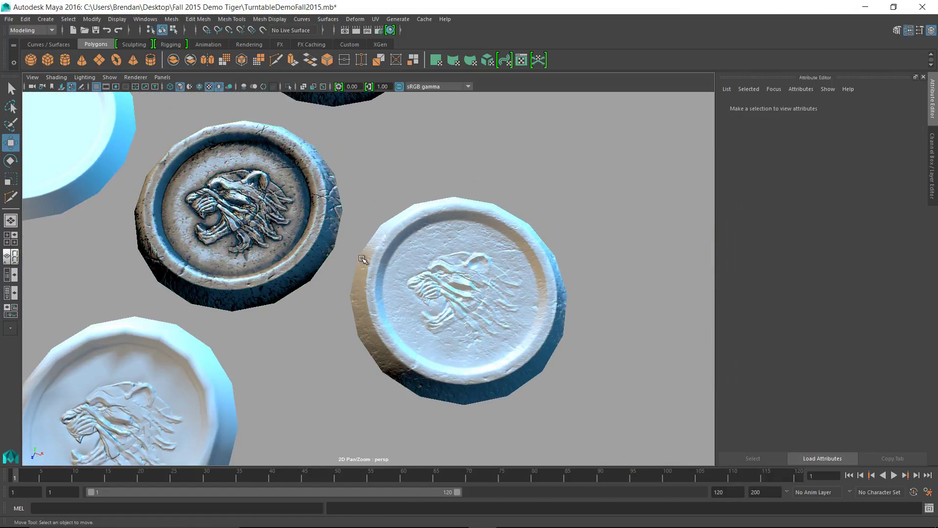
pyautogui.moveTo(320, 325)
pyautogui.keyDown('alt'); pyautogui.mouseDown()
pyautogui.moveTo(336, 304)
pyautogui.moveTo(312, 308)
pyautogui.moveTo(293, 276)
pyautogui.moveTo(315, 278)
pyautogui.moveTo(314, 310)
pyautogui.mouseUp(); pyautogui.keyUp('alt')
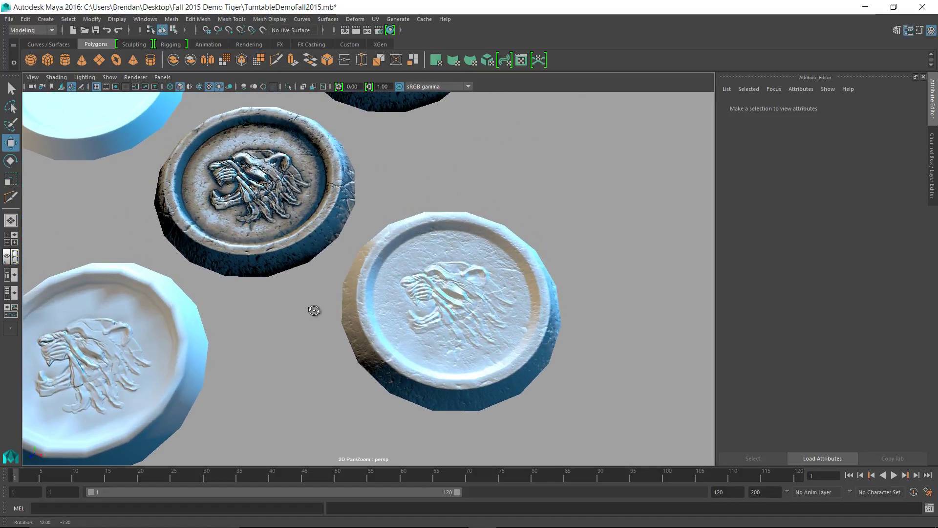
pyautogui.click(468, 312)
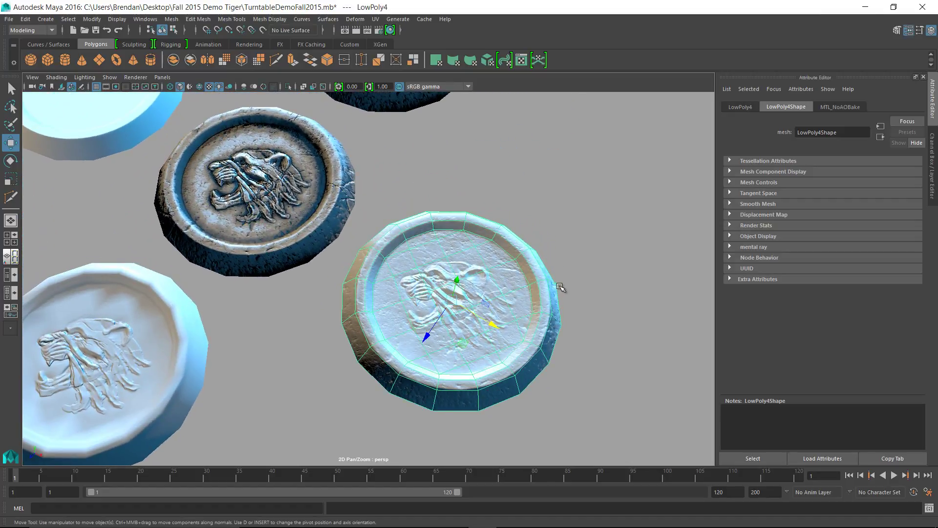
pyautogui.click(592, 250)
pyautogui.hotkey('ctrl', 'z')
pyautogui.click(592, 211)
pyautogui.hotkey('ctrl', 'z')
pyautogui.keyDown('alt'); pyautogui.moveTo(624, 275); pyautogui.dragTo(577, 264); pyautogui.keyUp('alt')
pyautogui.click(300, 176)
pyautogui.keyDown('alt'); pyautogui.moveTo(300, 176); pyautogui.dragTo(313, 197); pyautogui.keyUp('alt')
pyautogui.click(313, 197)
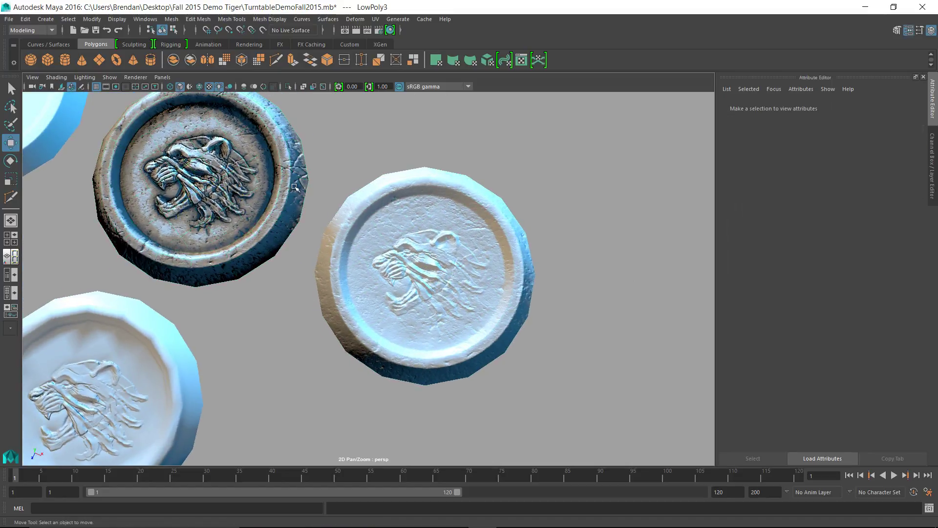
# Maximize the perspective view and examine the relief and stone surface of both medallions up close
pyautogui.keyDown('alt'); pyautogui.moveTo(294, 188); pyautogui.dragTo(437, 267, button='right'); pyautogui.keyUp('alt')
pyautogui.keyDown('alt'); pyautogui.moveTo(438, 267); pyautogui.dragTo(389, 263); pyautogui.keyUp('alt')
pyautogui.hotkey('ctrl', 'space')
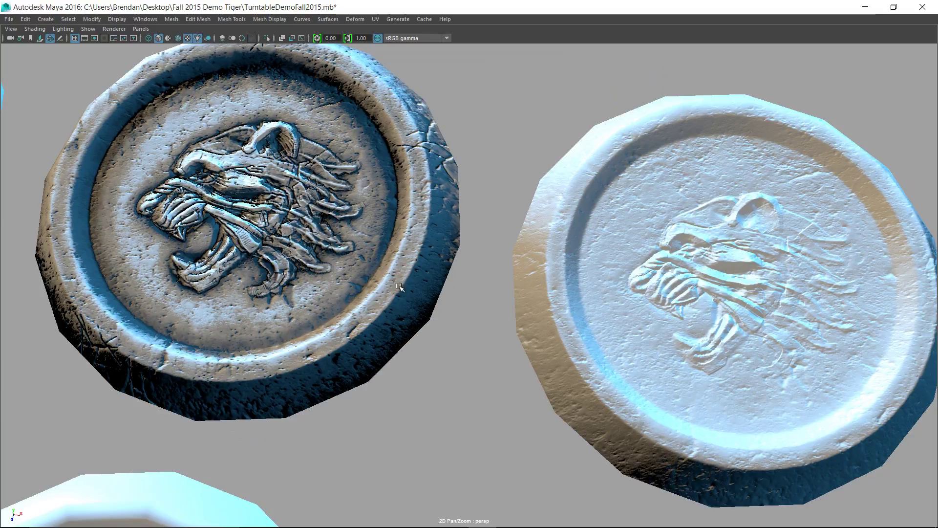
pyautogui.keyDown('alt'); pyautogui.moveTo(323, 175); pyautogui.dragTo(435, 281); pyautogui.keyUp('alt')
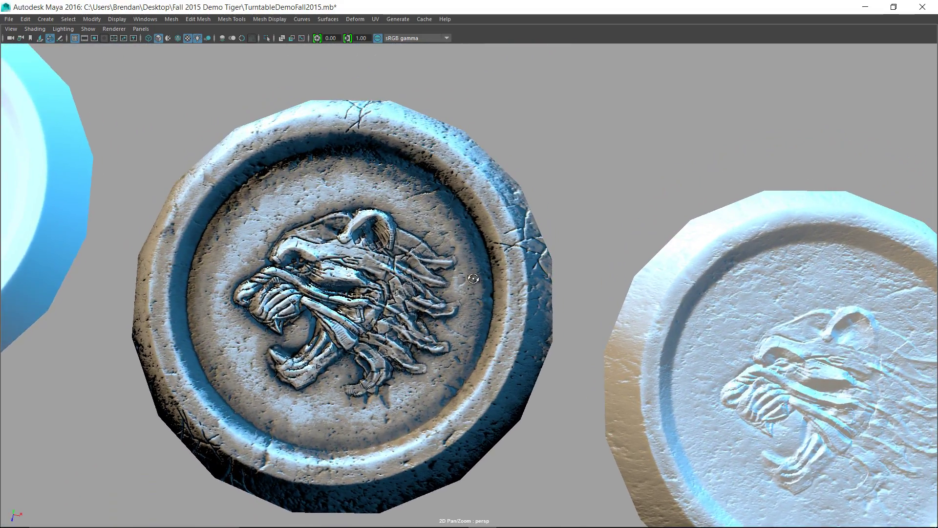
pyautogui.scroll(-5, 422, 292)
# Inspect the TestMTL material attributes of the original medallion beside the maximized view, then deselect it
pyautogui.click(403, 309)
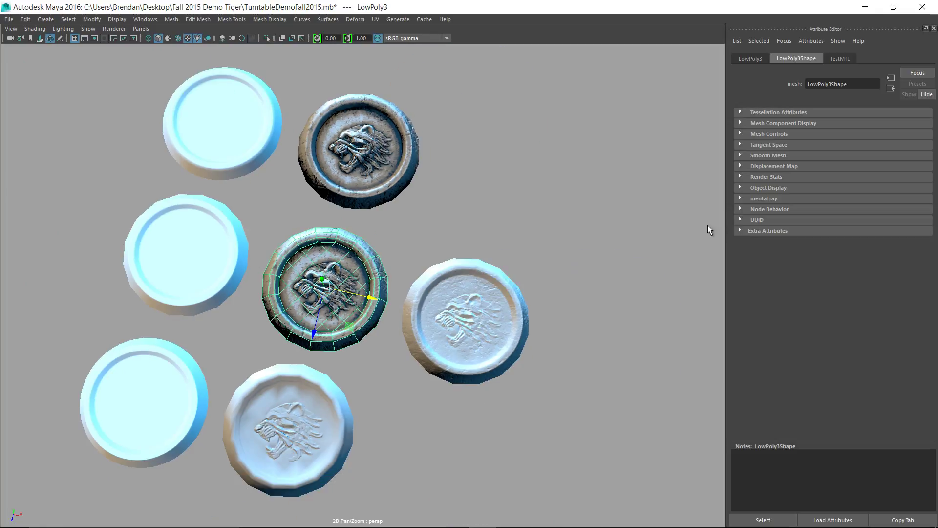
pyautogui.hotkey('ctrl', 'a')
pyautogui.click(841, 58)
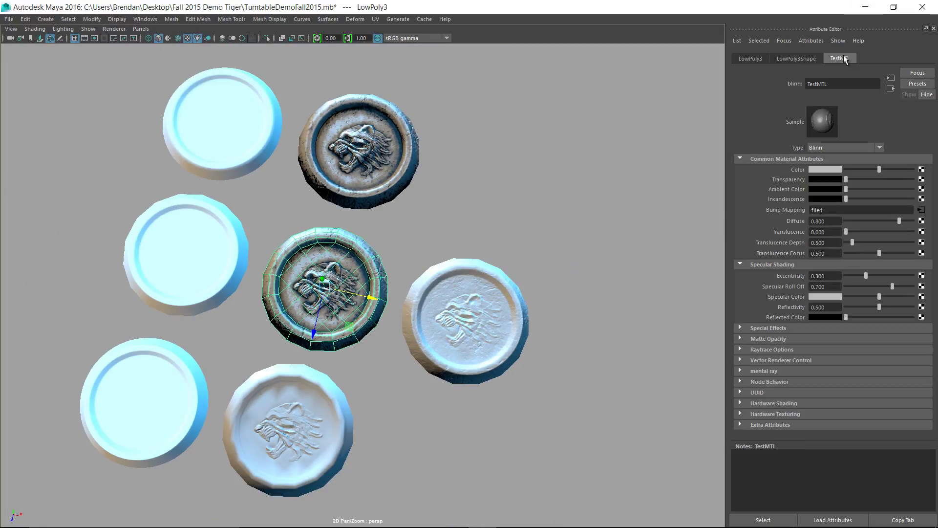
pyautogui.click(454, 211)
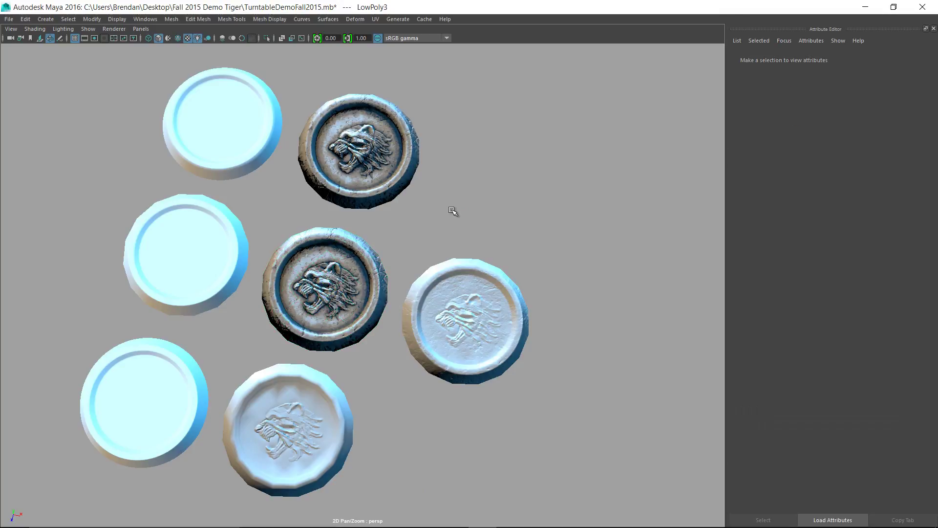
# Examine the shading of the original medallion's tiger relief and rim up close, alongside the untextured medallion
pyautogui.scroll(6, 410, 225)
pyautogui.scroll(5, 398, 227)
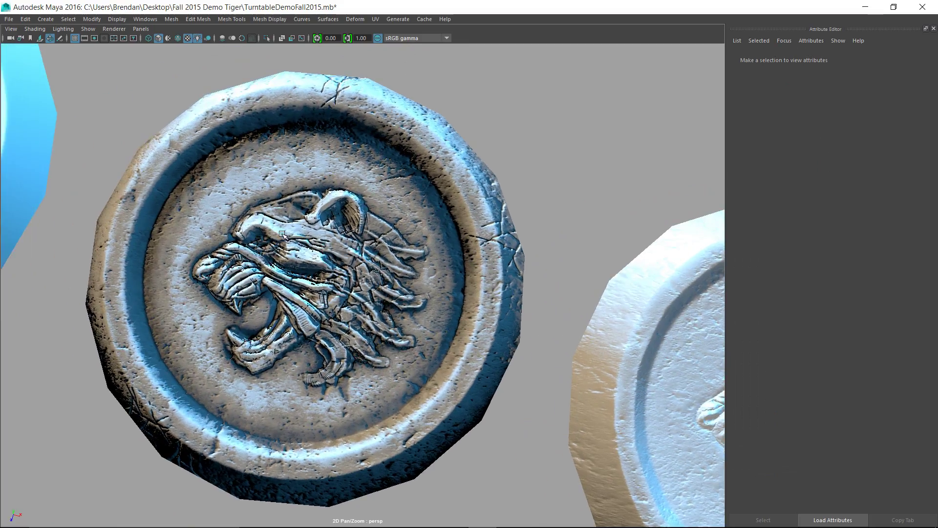
pyautogui.click(282, 234)
pyautogui.scroll(-4, 282, 234)
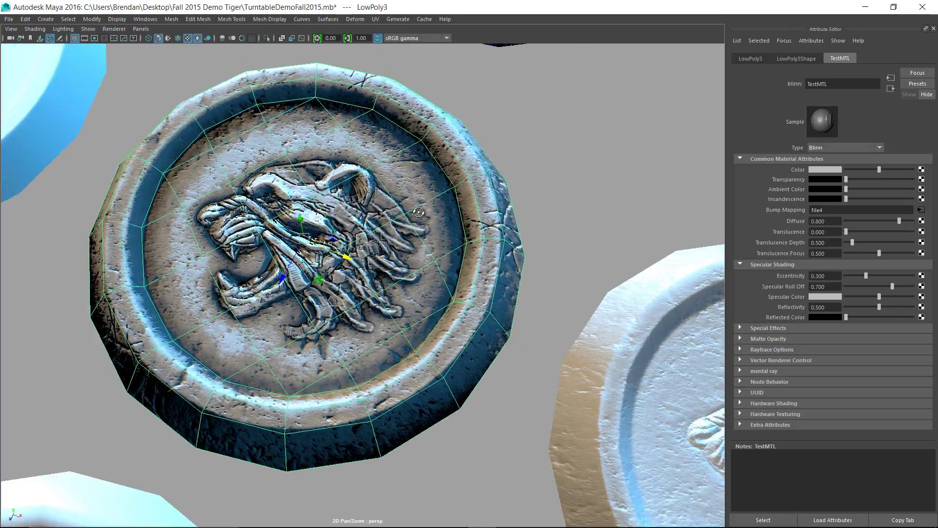
pyautogui.keyDown('alt'); pyautogui.moveTo(282, 234); pyautogui.dragTo(291, 331); pyautogui.keyUp('alt')
pyautogui.keyDown('alt'); pyautogui.moveTo(294, 263); pyautogui.dragTo(247, 398); pyautogui.keyUp('alt')
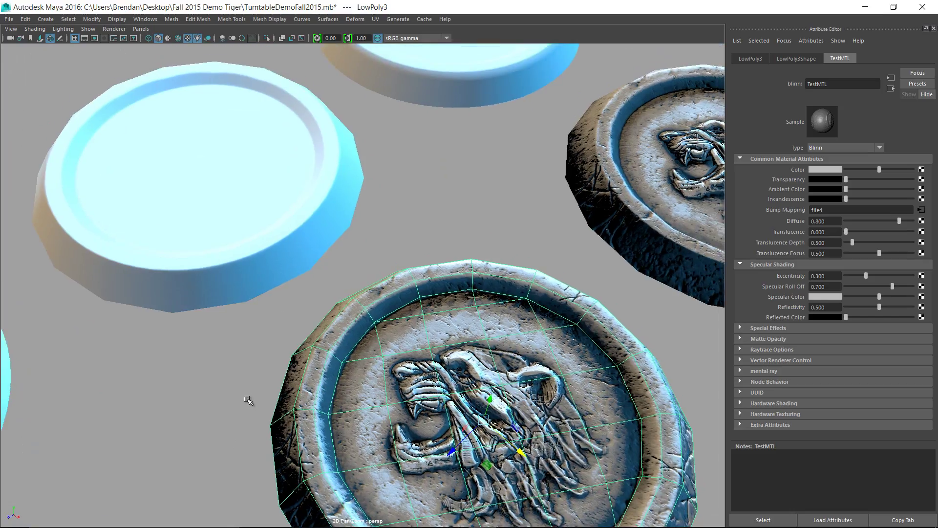
pyautogui.click(241, 253)
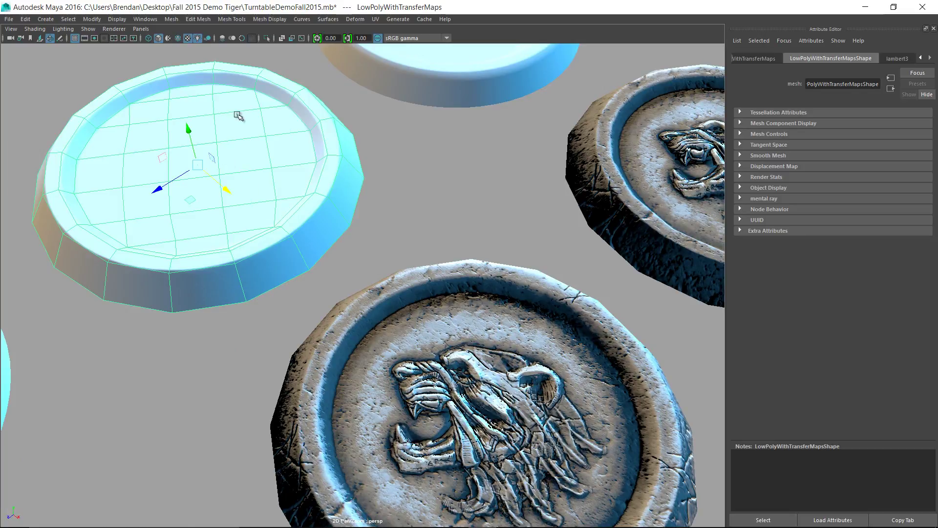
pyautogui.keyDown('alt'); pyautogui.moveTo(415, 283); pyautogui.dragTo(306, 212, button='middle'); pyautogui.keyUp('alt')
pyautogui.click(305, 212)
pyautogui.keyDown('alt'); pyautogui.moveTo(306, 212); pyautogui.dragTo(335, 246); pyautogui.keyUp('alt')
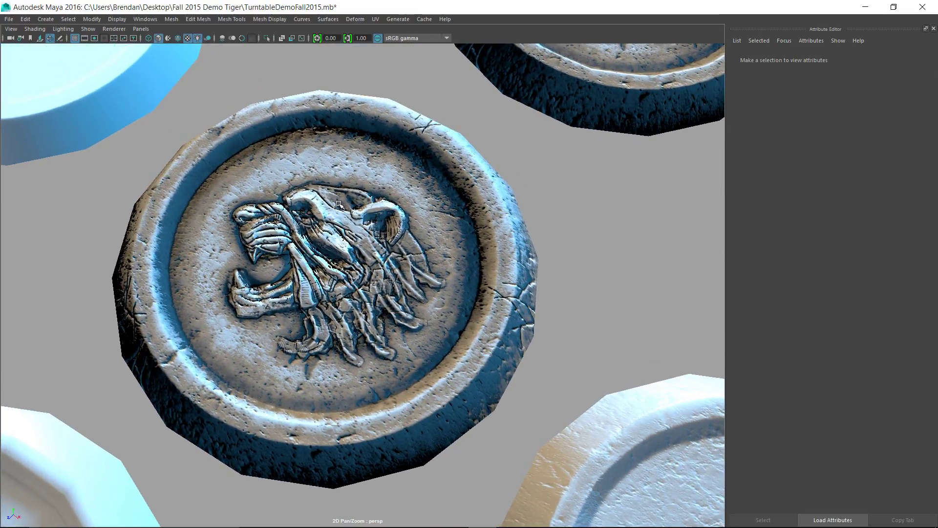
pyautogui.scroll(-3, 365, 228)
pyautogui.keyDown('alt'); pyautogui.moveTo(469, 261); pyautogui.dragTo(384, 184, button='middle'); pyautogui.keyUp('alt')
pyautogui.keyDown('alt'); pyautogui.moveTo(422, 238); pyautogui.dragTo(344, 159, button='middle'); pyautogui.keyUp('alt')
pyautogui.click(383, 244)
# Switch to Photoshop with the TurntableDemoMTLFall2015.psd document
pyautogui.hotkey('alt', 'Tab')
pyautogui.hotkey('alt', 'Tab')
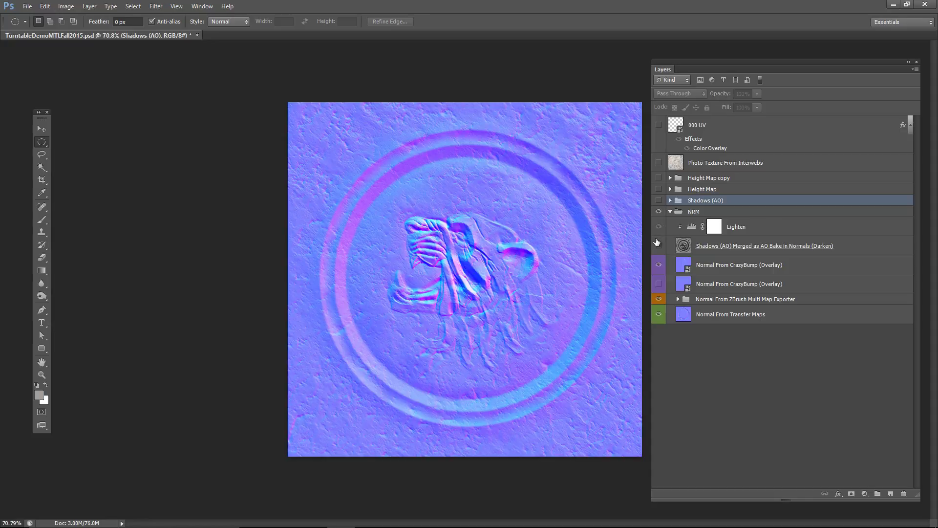
# Preview the Shadows (AO) group and hide it again, leaving the merged AO bake layer in the NRM group shown and selected
pyautogui.click(657, 201)
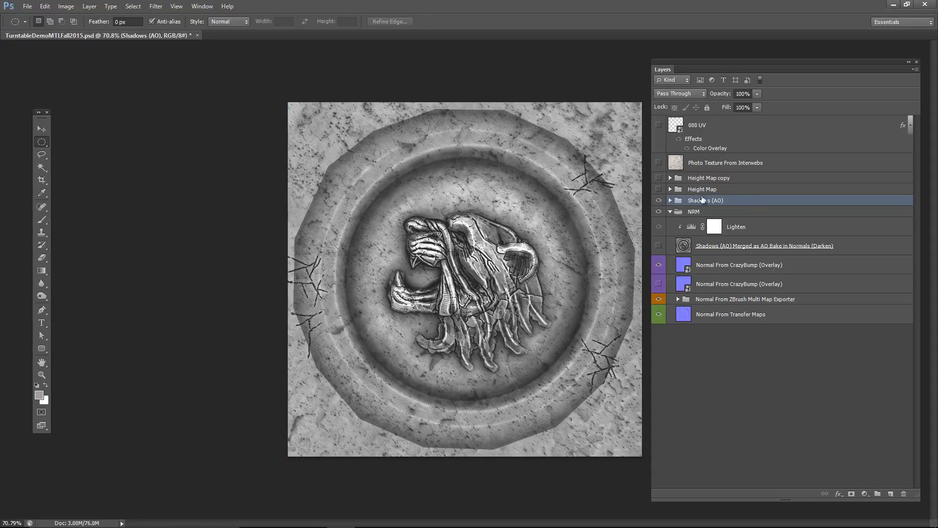
pyautogui.click(657, 201)
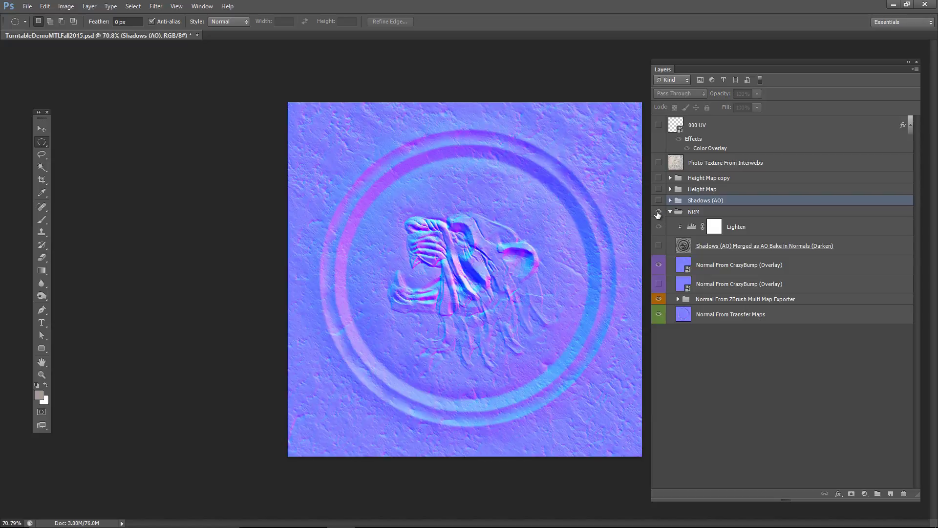
pyautogui.click(659, 247)
pyautogui.click(696, 239)
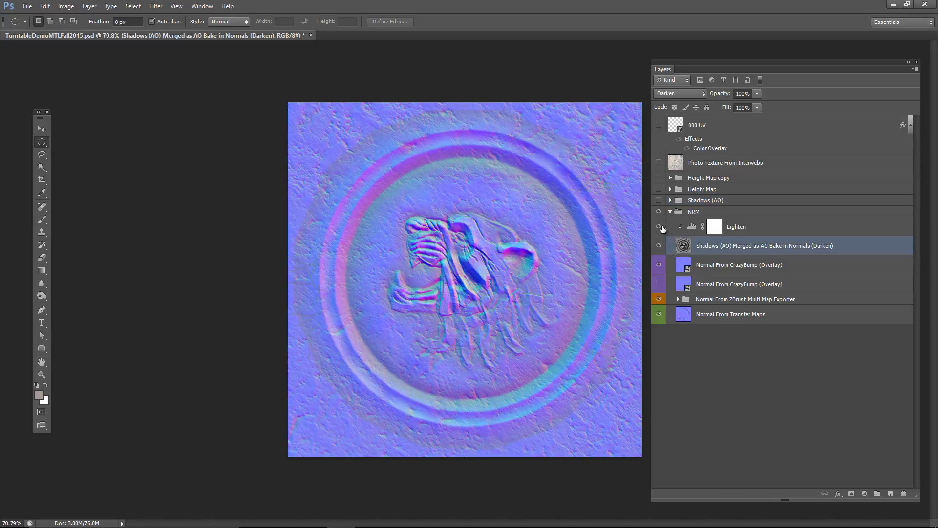
# Preview the merged AO bake layer in Normal blend mode with the Lighten adjustment hidden, and return the layer to Darken
pyautogui.click(689, 94)
pyautogui.click(671, 111)
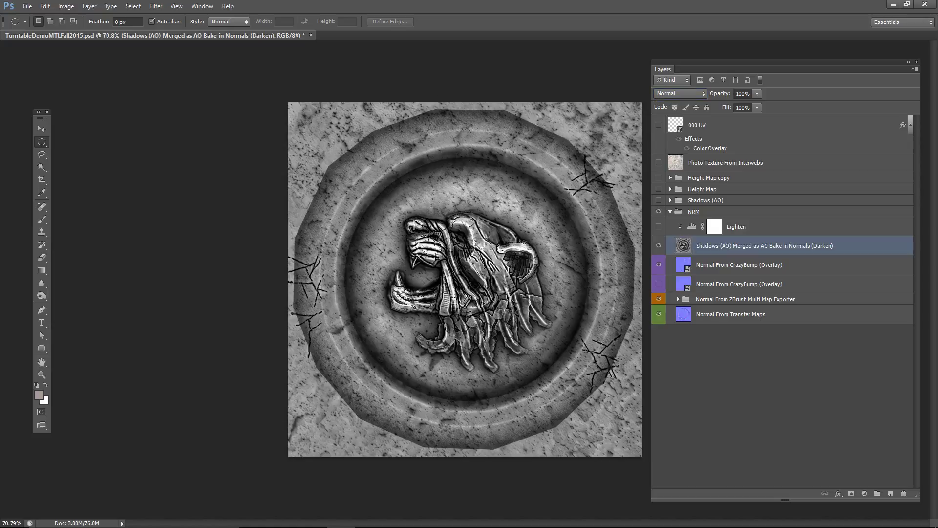
pyautogui.click(689, 94)
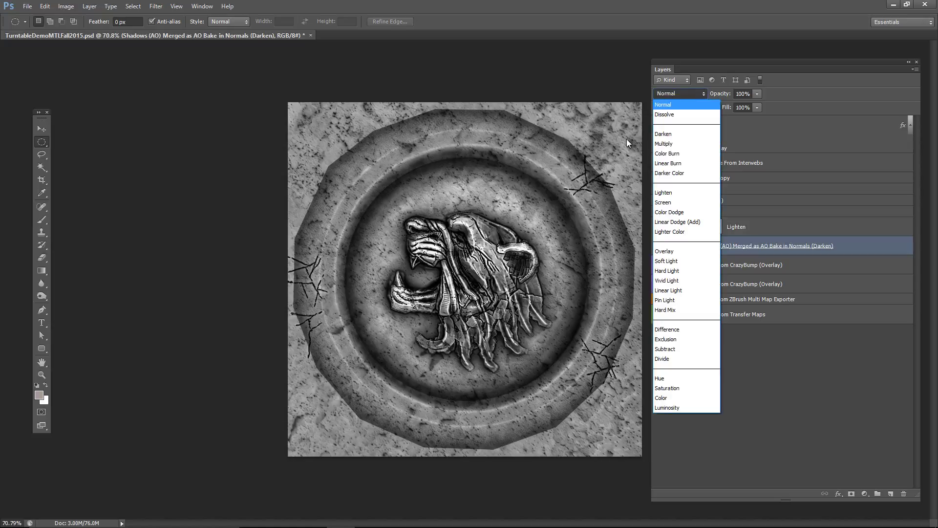
pyautogui.click(667, 135)
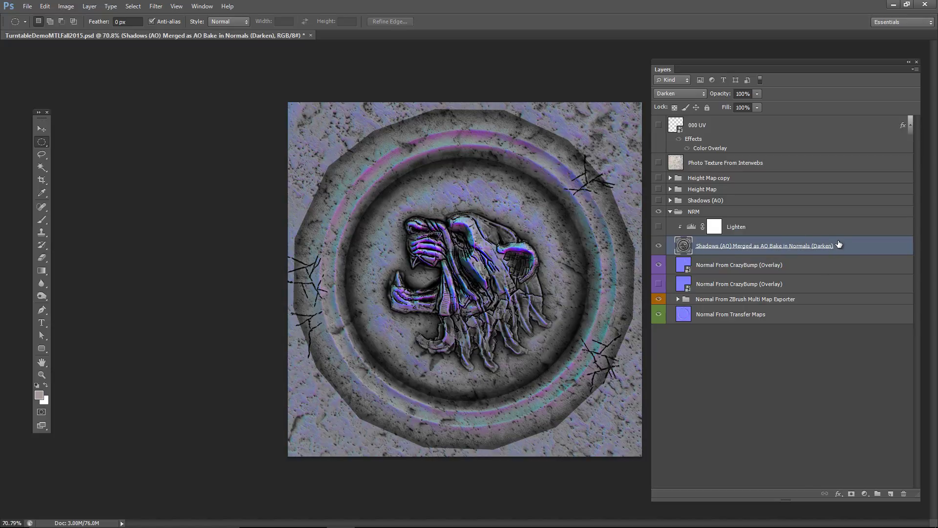
# Toggle the Lighten adjustment to compare its effect on the darkened normal map, leaving it shown
pyautogui.click(658, 227)
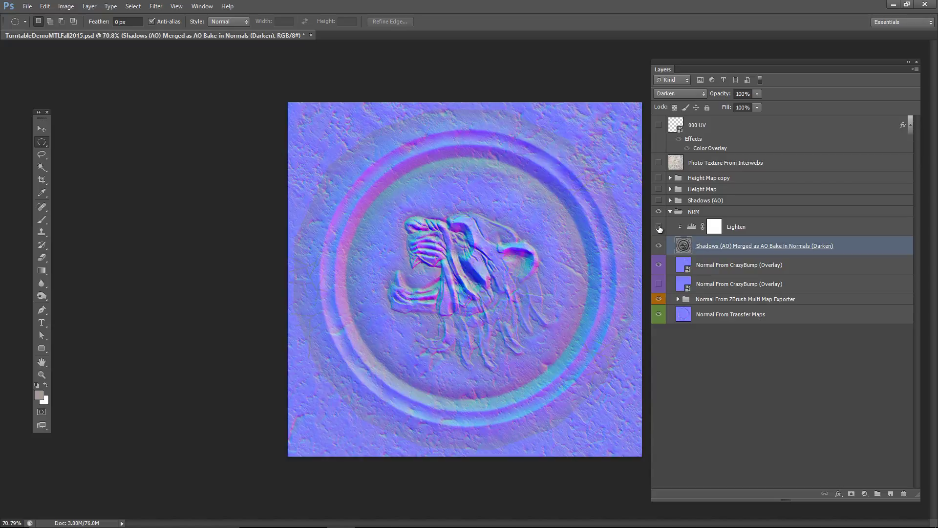
pyautogui.click(658, 227)
pyautogui.click(658, 227)
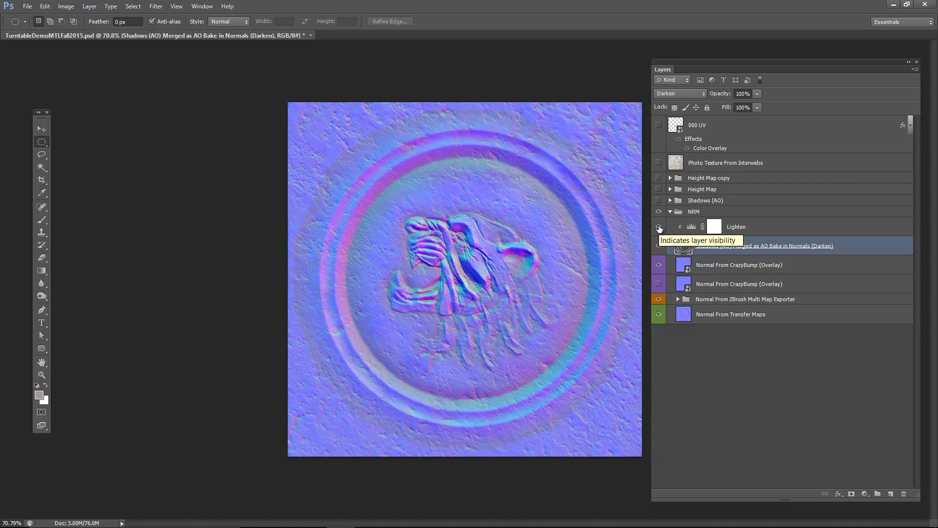
# Set the merged AO bake layer to Normal and reset the Lighten Levels to input white 255 and output black 0
pyautogui.click(679, 94)
pyautogui.click(660, 107)
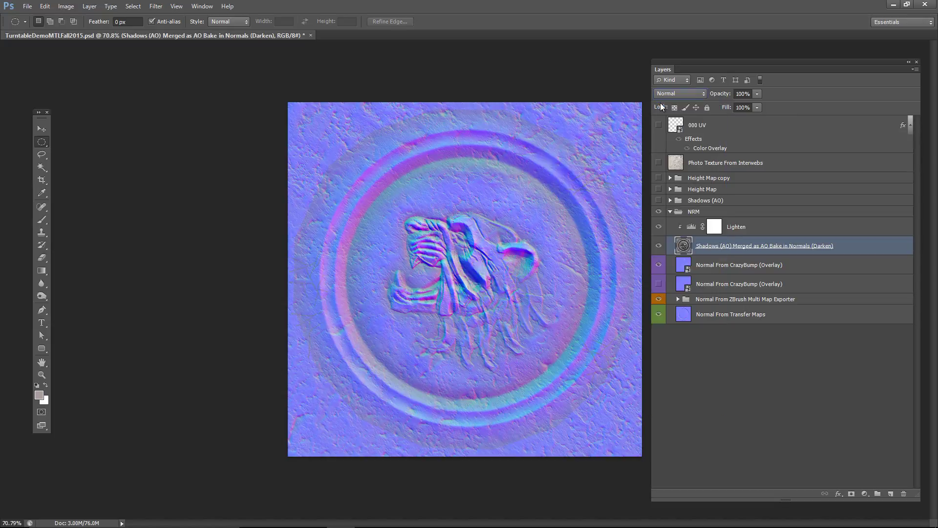
pyautogui.doubleClick(691, 228)
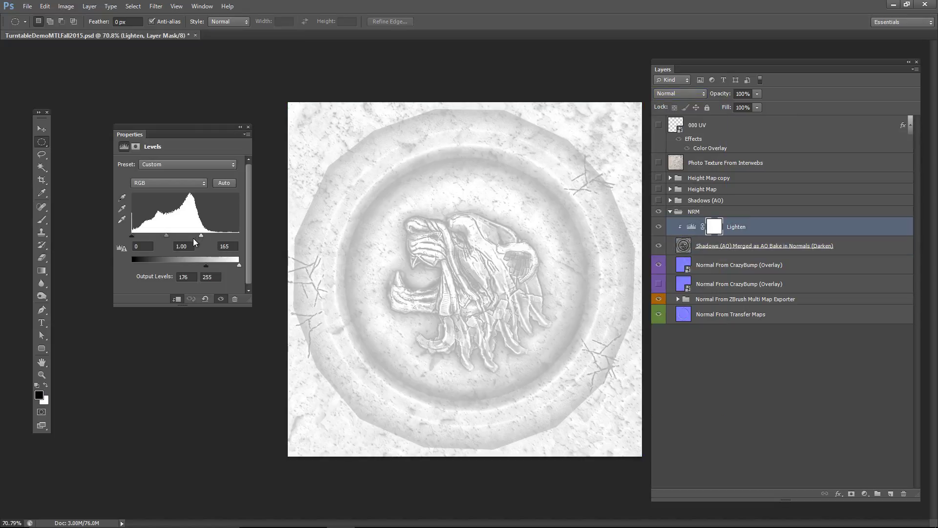
pyautogui.moveTo(201, 234); pyautogui.dragTo(255, 236)
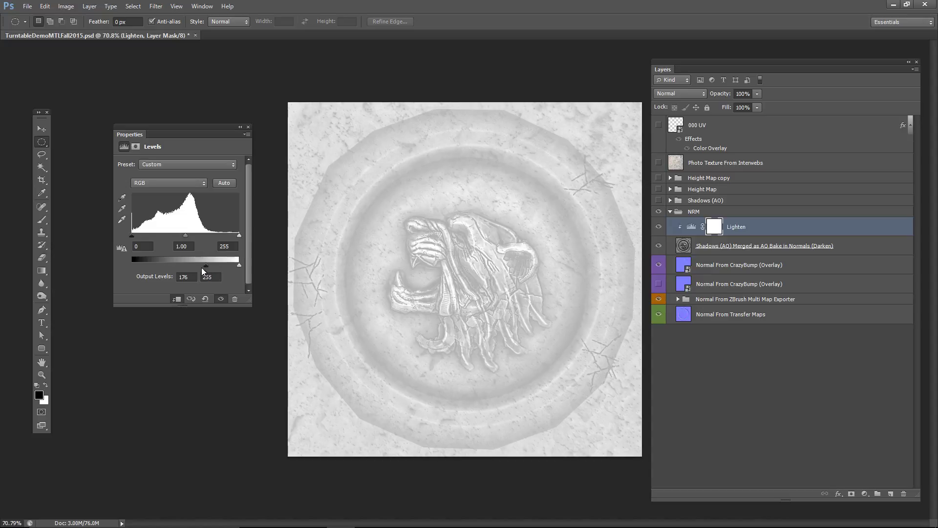
pyautogui.moveTo(204, 267); pyautogui.dragTo(92, 268)
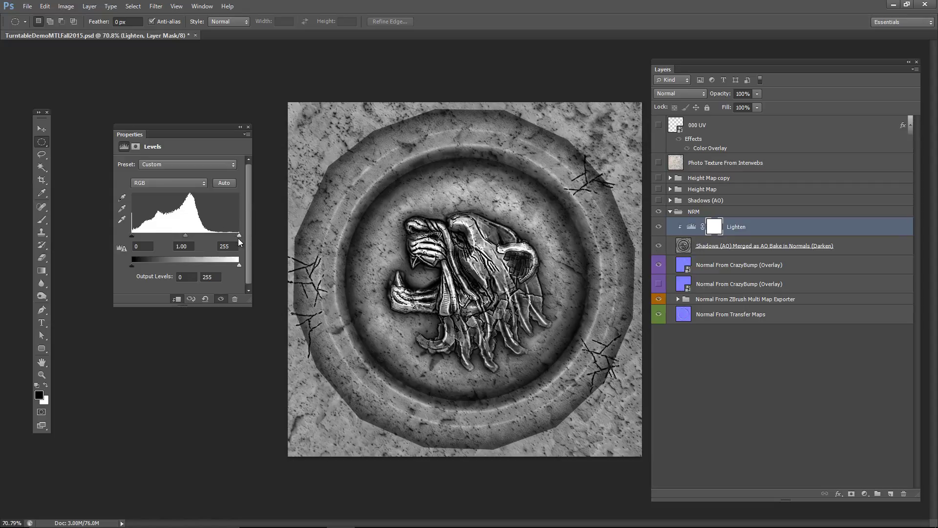
# Set the Lighten Levels adjustment to an input white point of 170 and an output black level of 145
pyautogui.moveTo(239, 238); pyautogui.dragTo(211, 238)
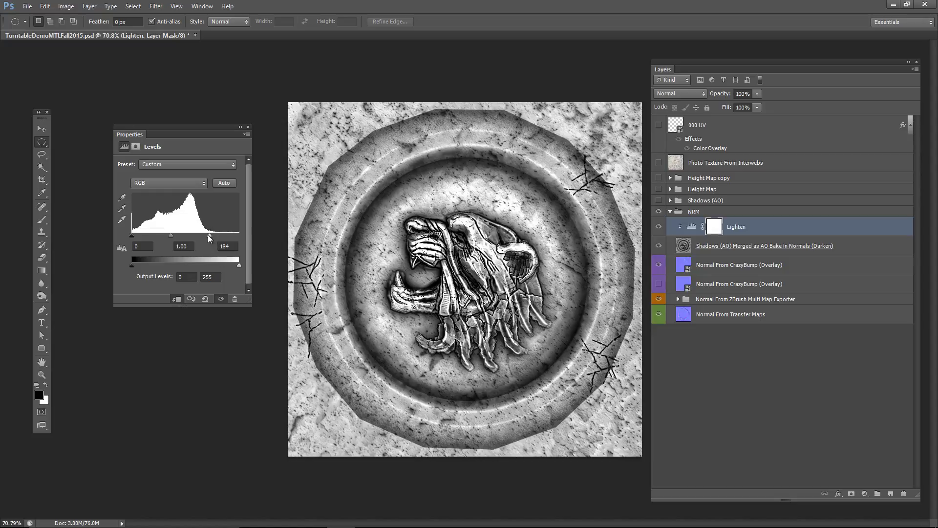
pyautogui.moveTo(208, 238); pyautogui.dragTo(208, 238)
pyautogui.moveTo(209, 238); pyautogui.dragTo(206, 238)
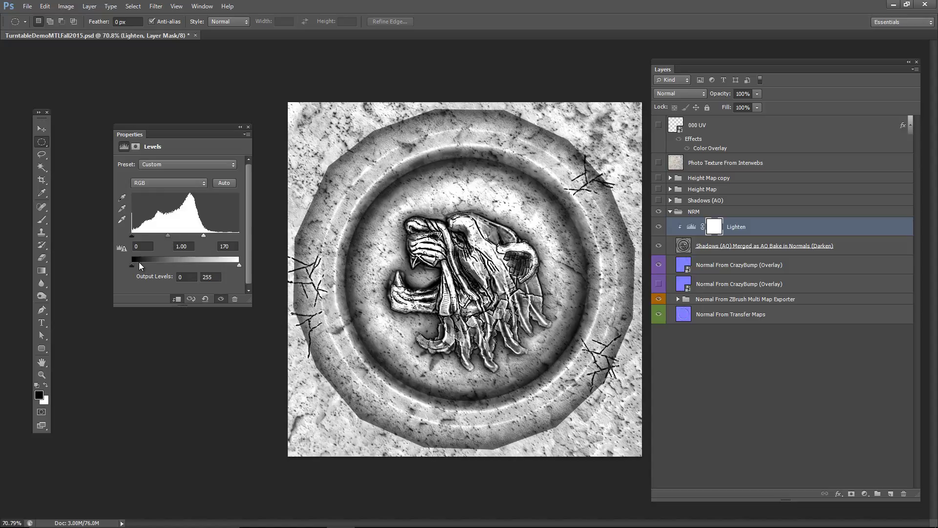
pyautogui.moveTo(131, 265); pyautogui.dragTo(182, 265)
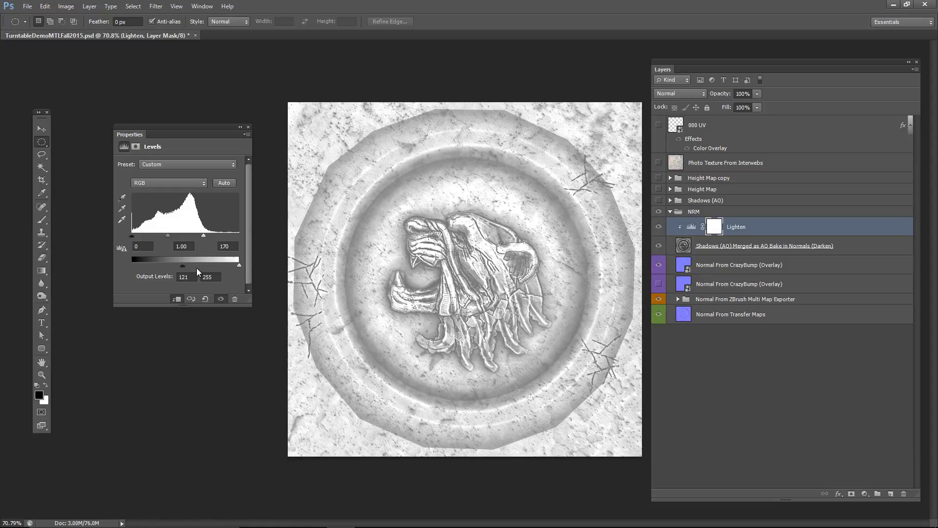
pyautogui.moveTo(197, 271); pyautogui.dragTo(197, 269)
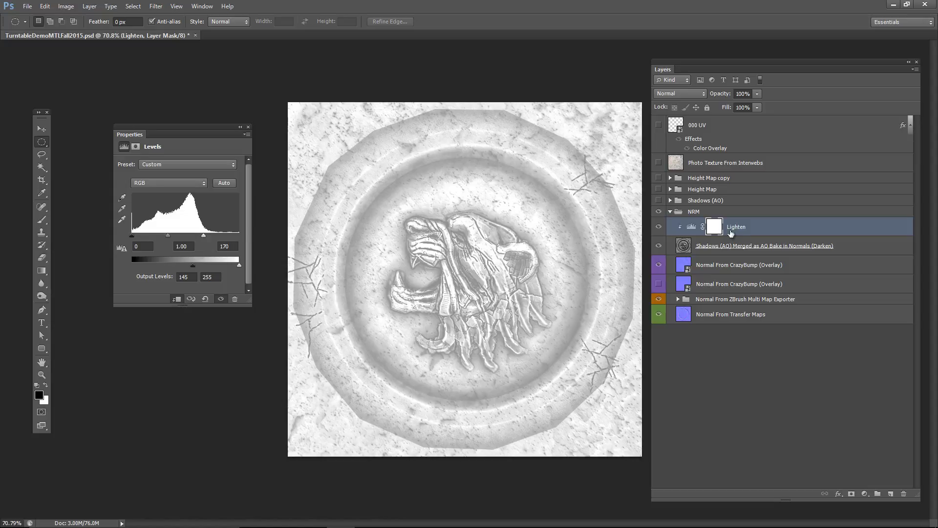
# Set the merged AO bake layer's blend mode to Darken and toggle its visibility to compare the normal map
pyautogui.click(881, 247)
pyautogui.click(703, 94)
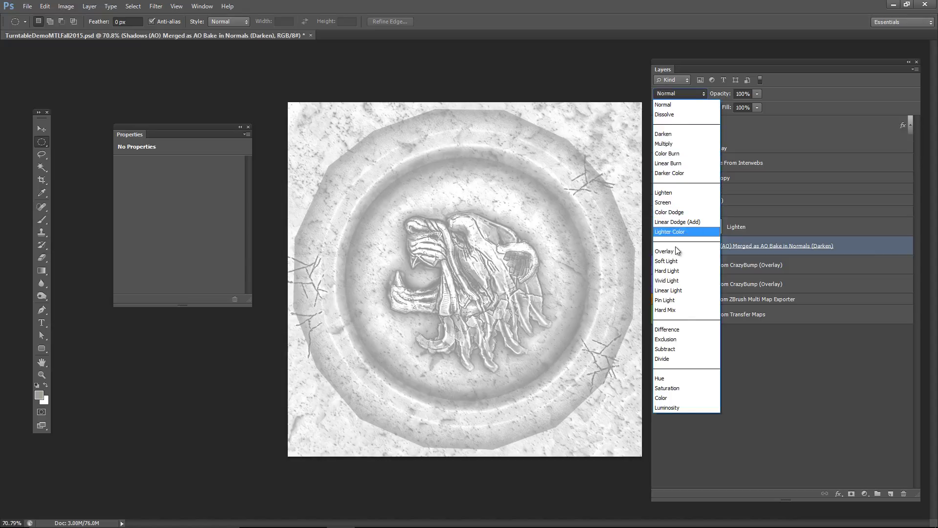
pyautogui.click(664, 134)
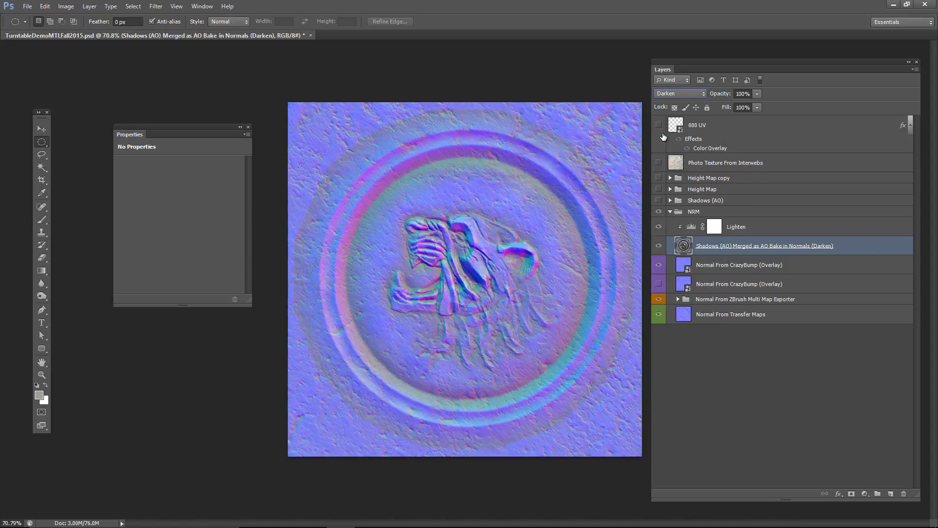
pyautogui.click(660, 247)
pyautogui.click(660, 246)
pyautogui.click(661, 247)
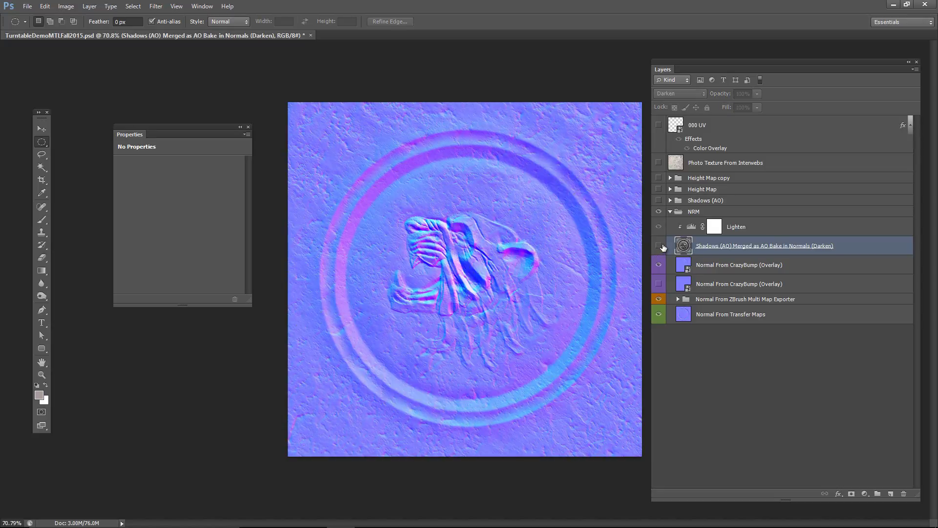
pyautogui.click(661, 246)
# Raise the Lighten Levels output black level to 168 and toggle the merged AO bake layer to check the result
pyautogui.click(691, 227)
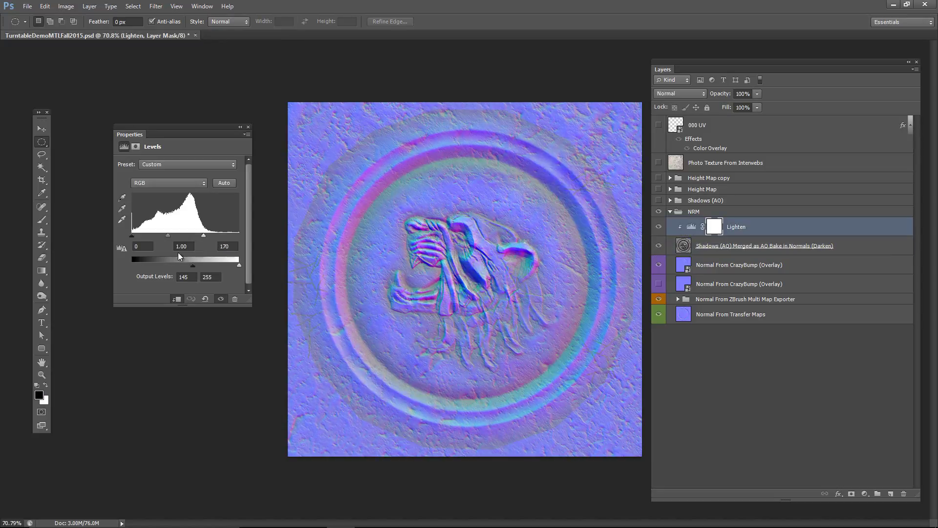
pyautogui.moveTo(207, 267); pyautogui.dragTo(209, 268)
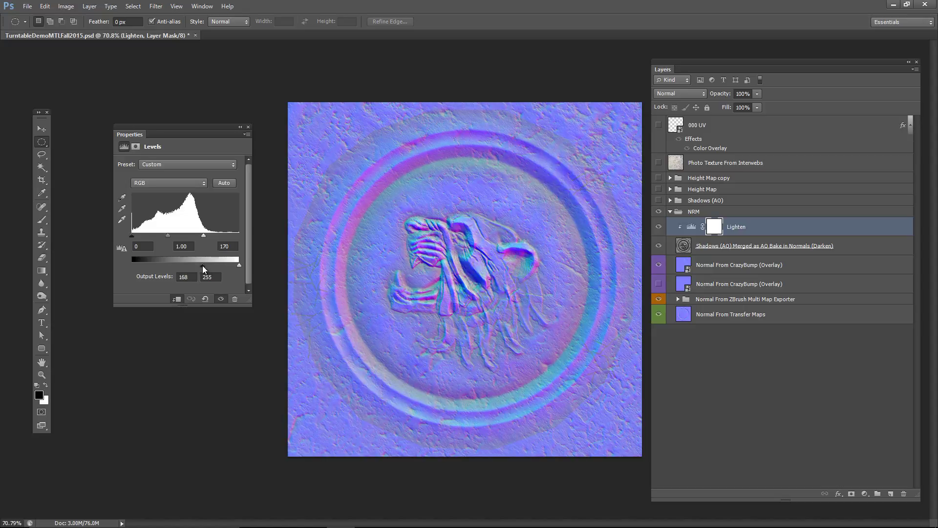
pyautogui.click(662, 249)
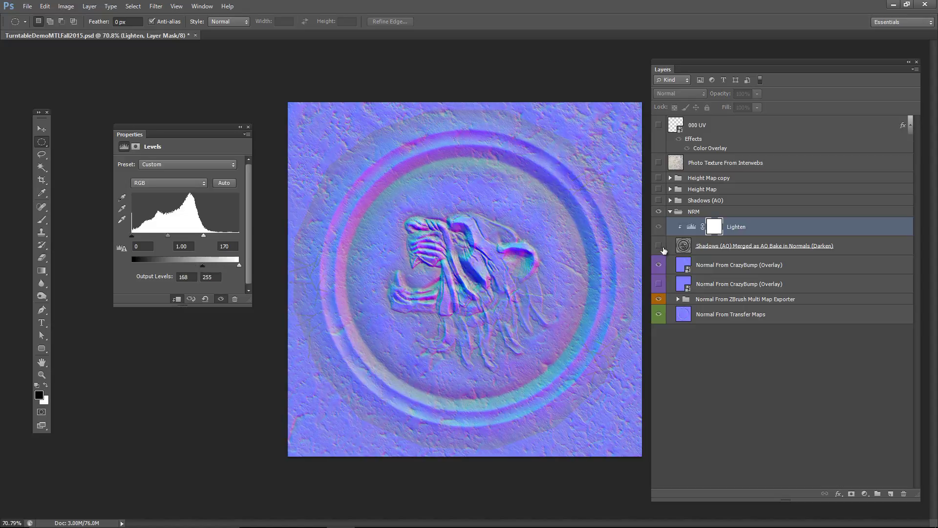
pyautogui.click(661, 250)
# Compare the tiger and rim normals up close with and without the merged AO bake layer, leaving the layer visible and selected
pyautogui.keyDown('alt'); pyautogui.scroll(5, 499, 264); pyautogui.keyUp('alt')
pyautogui.moveTo(560, 174); pyautogui.dragTo(514, 205)
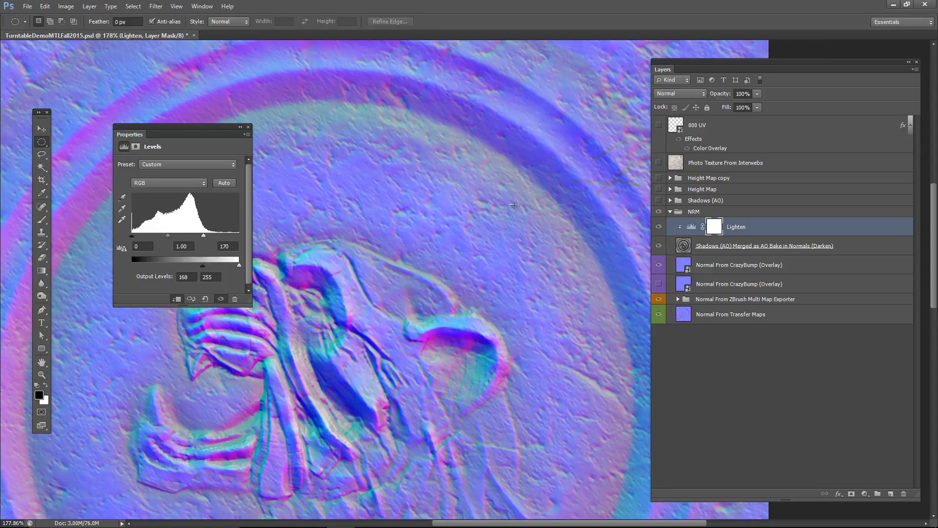
pyautogui.click(663, 246)
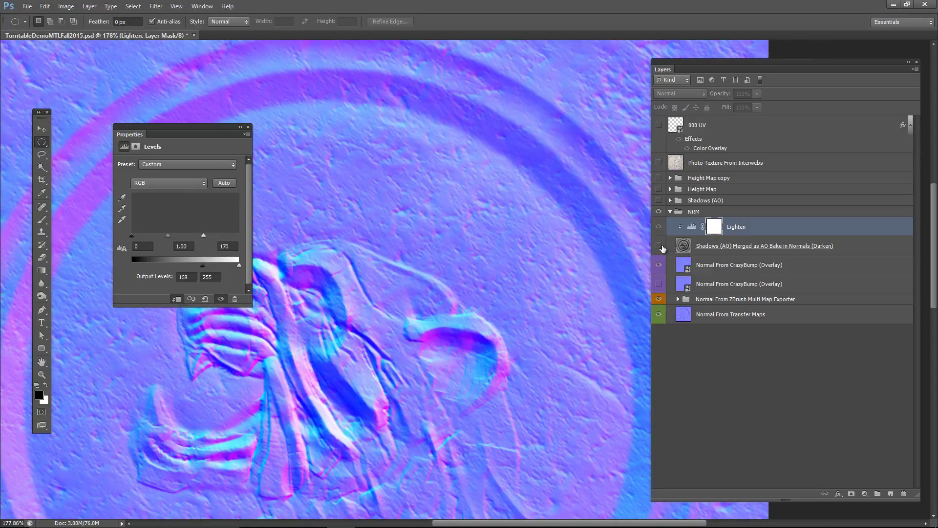
pyautogui.click(663, 246)
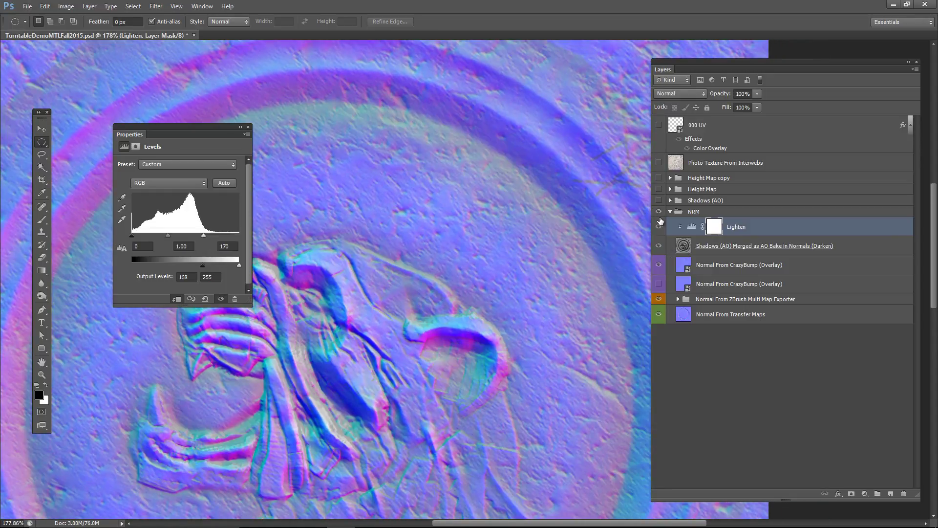
pyautogui.click(663, 247)
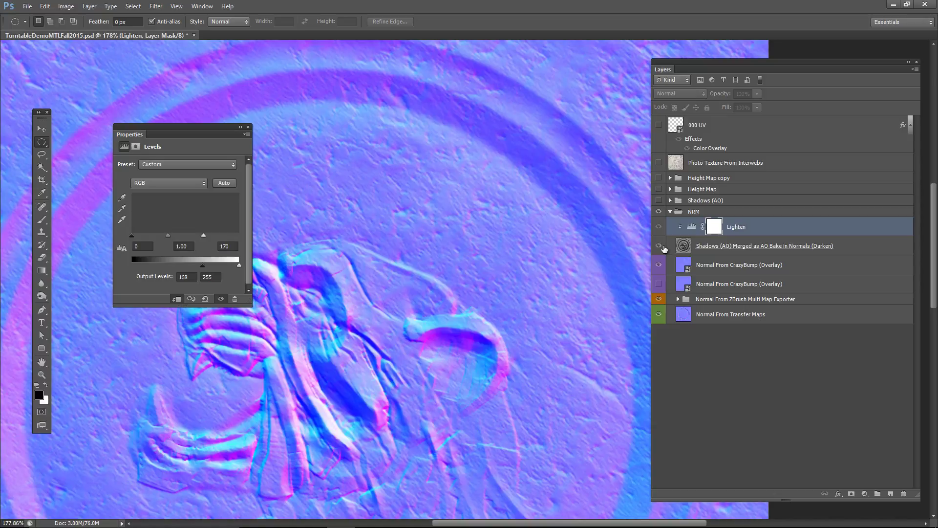
pyautogui.click(884, 247)
pyautogui.keyDown('alt'); pyautogui.scroll(-3, 508, 302); pyautogui.keyUp('alt')
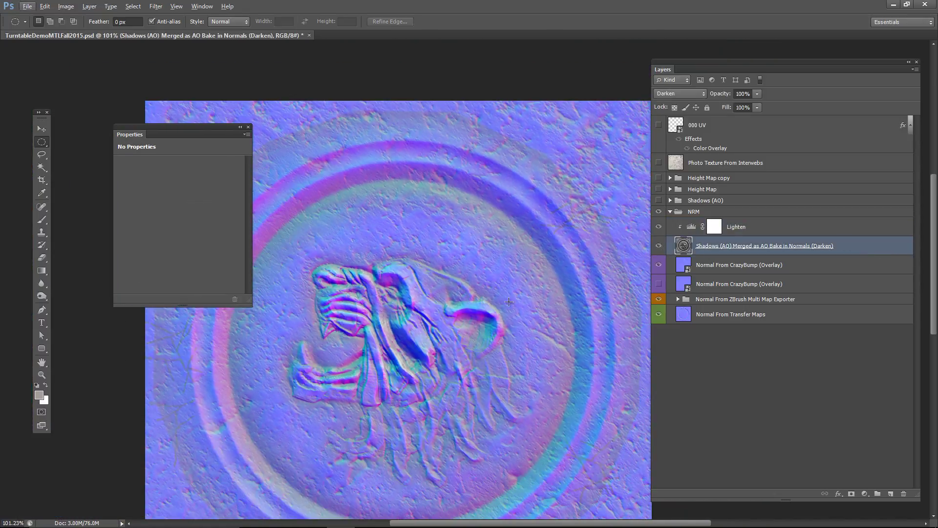
pyautogui.moveTo(543, 334); pyautogui.dragTo(537, 311)
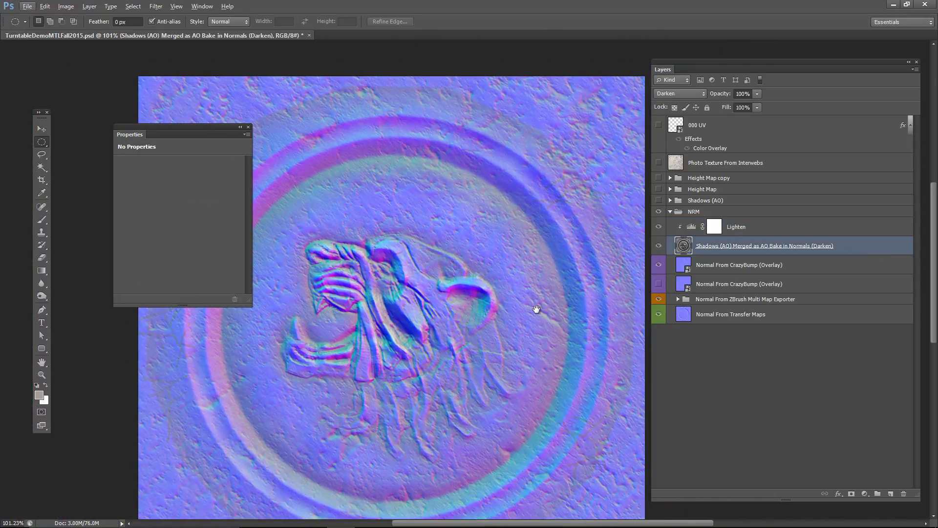
# Close the adjustment properties and switch to Maya with the TurntableDemoFall2015.mb scene
pyautogui.click(249, 127)
pyautogui.hotkey('alt', 'Tab')
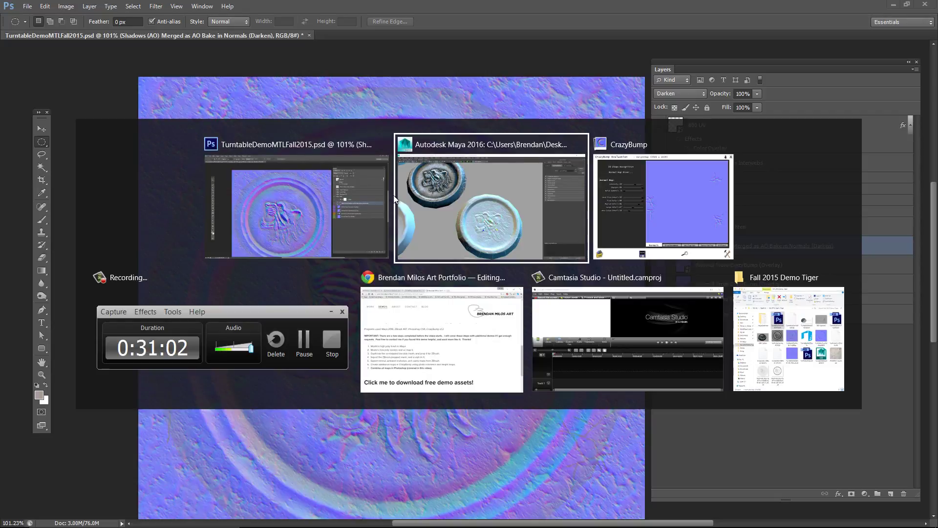
# Clear the selection and examine the dark stone medallion's tiger relief and rim shading up close and beside the pale stone medallion
pyautogui.keyDown('alt'); pyautogui.moveTo(380, 211); pyautogui.dragTo(478, 259); pyautogui.keyUp('alt')
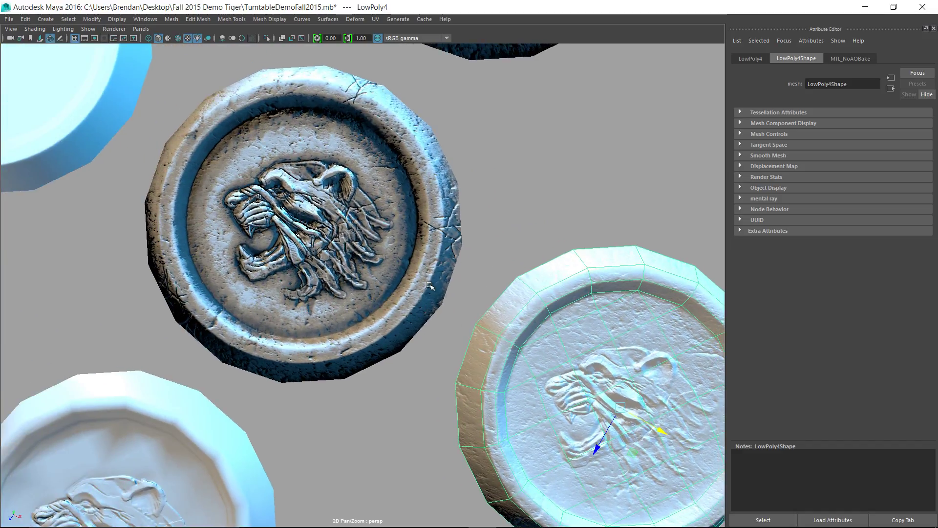
pyautogui.keyDown('alt'); pyautogui.moveTo(431, 286); pyautogui.dragTo(391, 243, button='middle'); pyautogui.keyUp('alt')
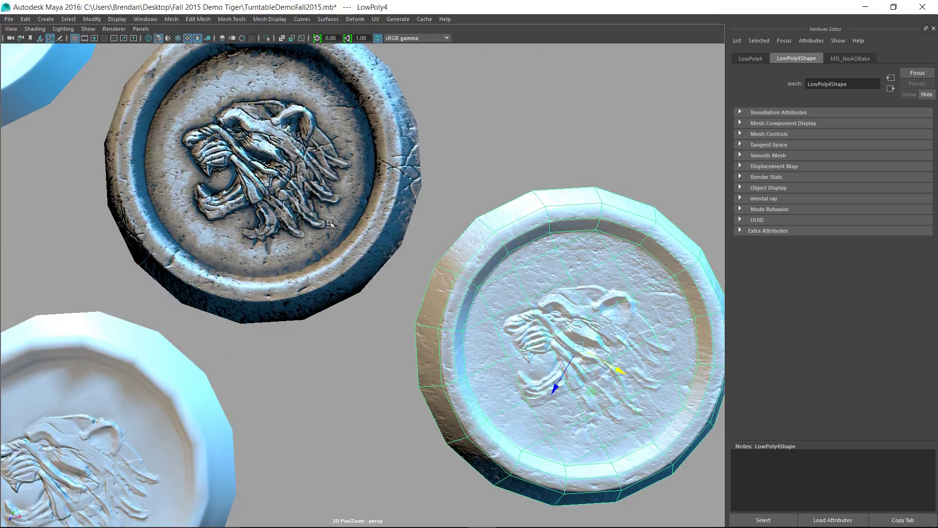
pyautogui.keyDown('alt'); pyautogui.moveTo(330, 223); pyautogui.dragTo(406, 399); pyautogui.keyUp('alt')
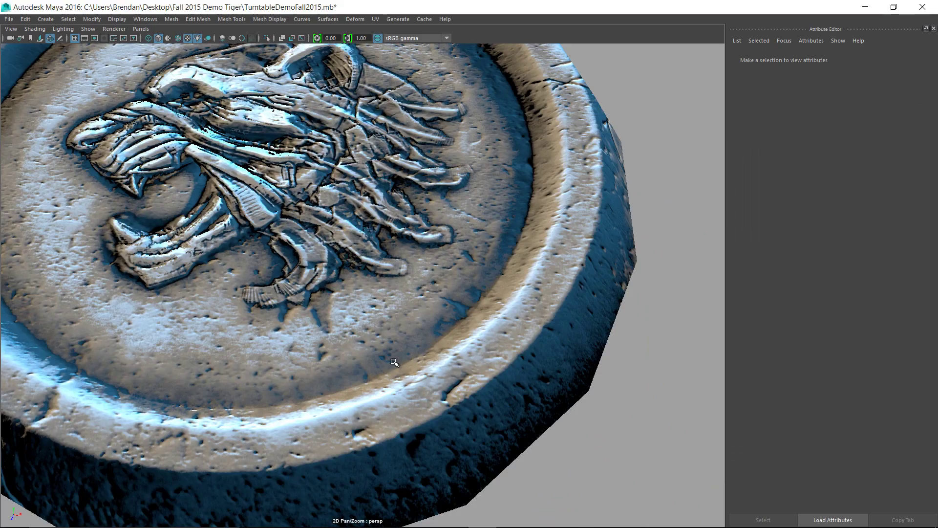
pyautogui.scroll(3, 369, 350)
pyautogui.keyDown('alt'); pyautogui.moveTo(368, 350); pyautogui.dragTo(368, 364, button='middle'); pyautogui.keyUp('alt')
pyautogui.keyDown('alt'); pyautogui.moveTo(367, 364); pyautogui.dragTo(406, 279); pyautogui.keyUp('alt')
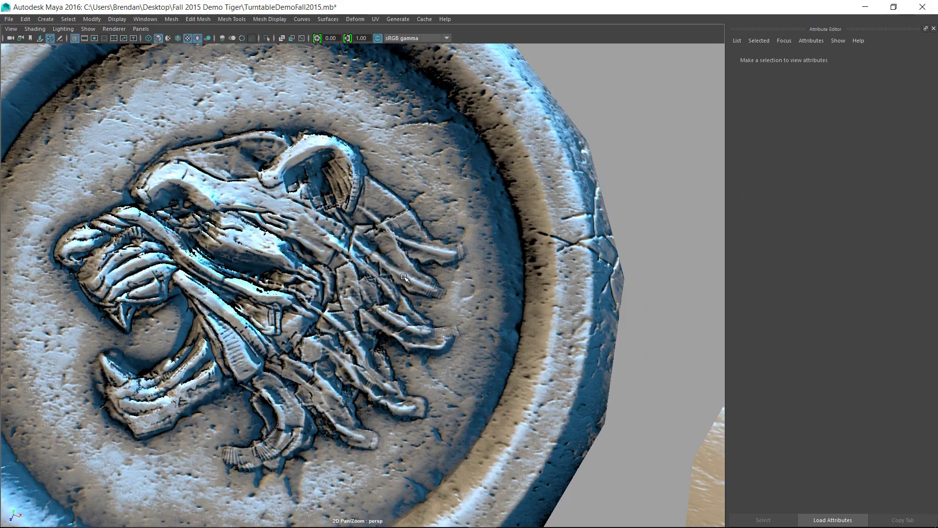
pyautogui.keyDown('alt'); pyautogui.moveTo(400, 233); pyautogui.dragTo(435, 307, button='middle'); pyautogui.keyUp('alt')
pyautogui.keyDown('alt'); pyautogui.moveTo(434, 307); pyautogui.dragTo(391, 325); pyautogui.keyUp('alt')
pyautogui.scroll(-4, 447, 314)
pyautogui.scroll(-2, 446, 314)
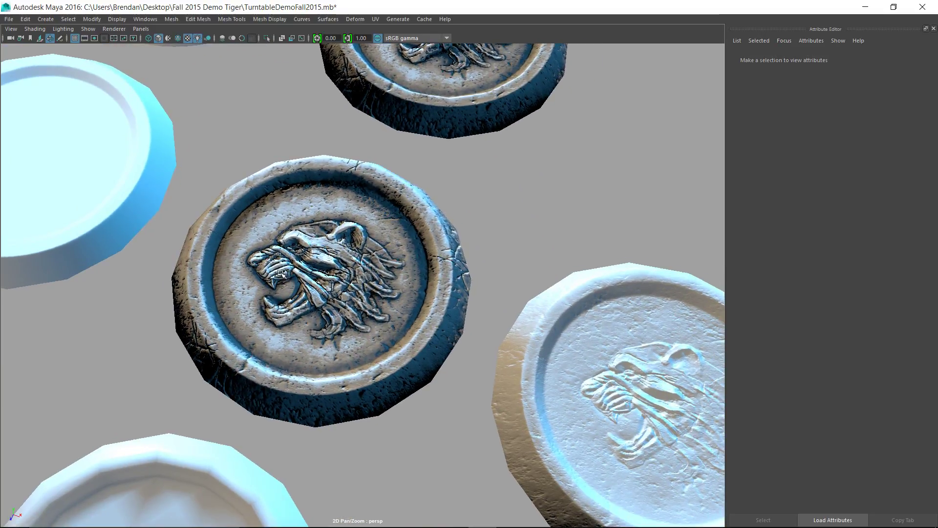
pyautogui.keyDown('alt'); pyautogui.moveTo(376, 407); pyautogui.dragTo(454, 359); pyautogui.keyUp('alt')
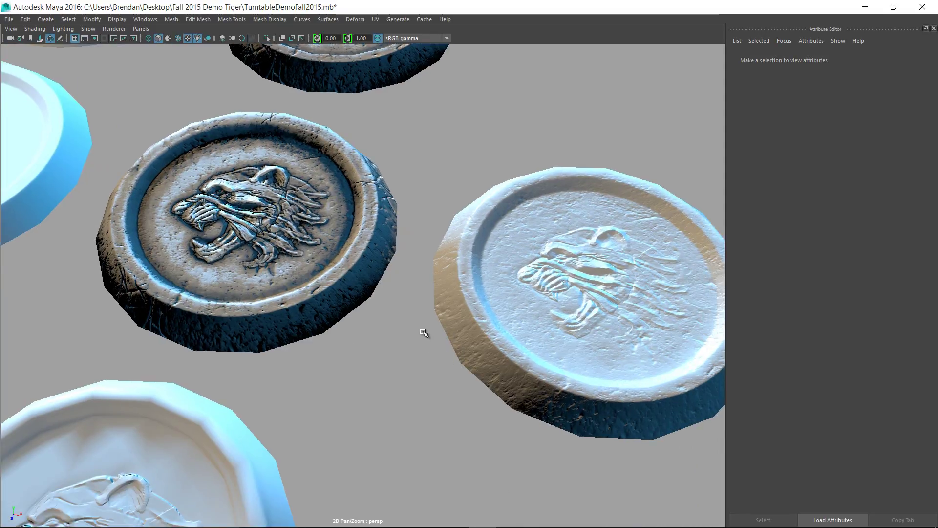
# Switch to Photoshop, collapse the NRM group and make the Shadows (AO) group visible
pyautogui.keyDown('alt'); pyautogui.moveTo(423, 331); pyautogui.dragTo(418, 344); pyautogui.keyUp('alt')
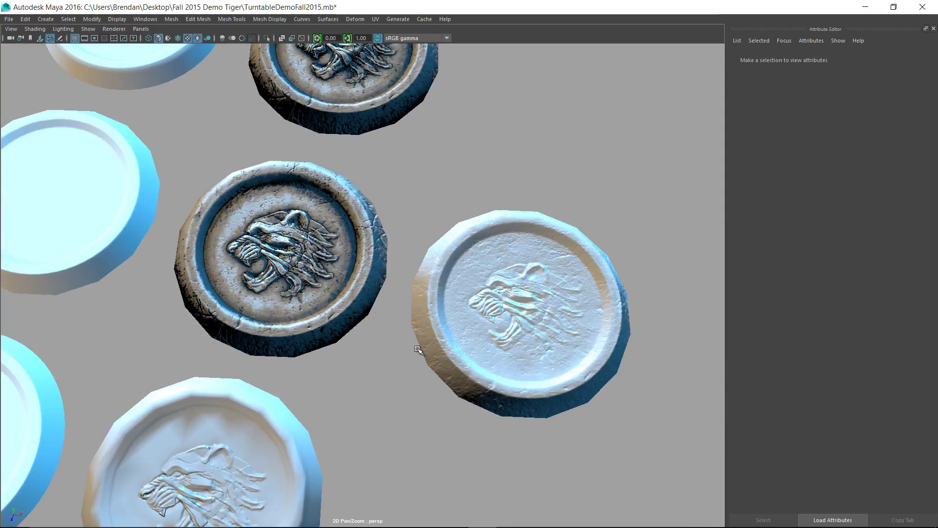
pyautogui.hotkey('alt', 'Tab')
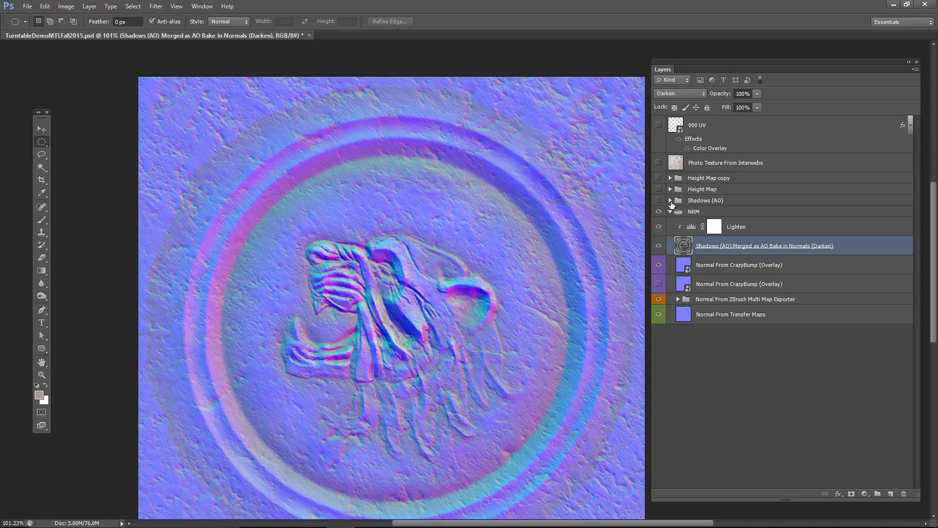
pyautogui.click(670, 212)
pyautogui.click(659, 201)
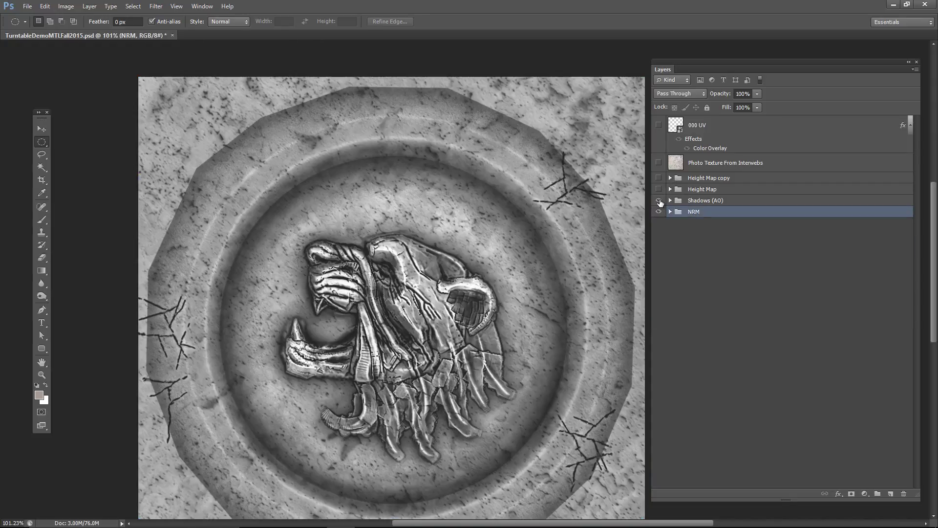
# Return to Maya, select the dark and pale stone medallions in the same row and move both sideways to open a medallion-wide gap
pyautogui.hotkey('alt', 'Tab')
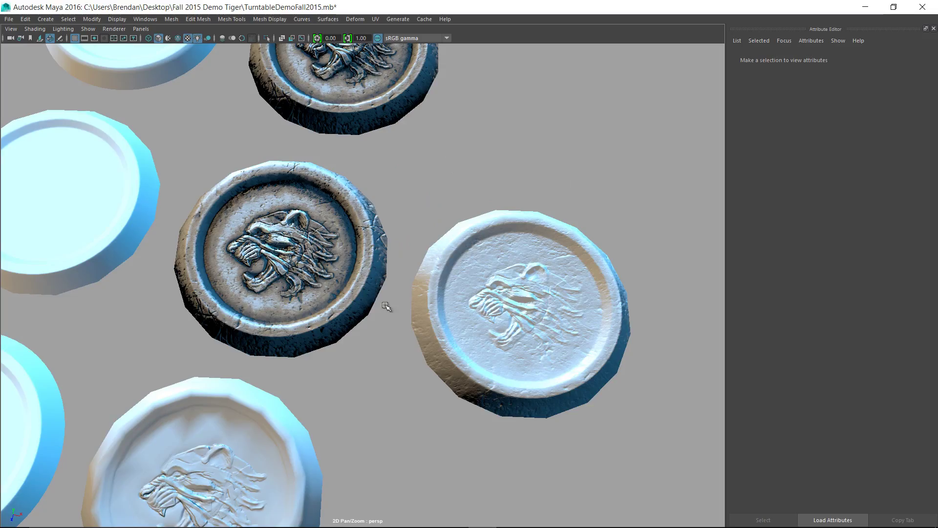
pyautogui.keyDown('alt'); pyautogui.moveTo(389, 273); pyautogui.dragTo(394, 379, button='middle'); pyautogui.keyUp('alt')
pyautogui.keyDown('alt'); pyautogui.moveTo(410, 266); pyautogui.dragTo(367, 247); pyautogui.keyUp('alt')
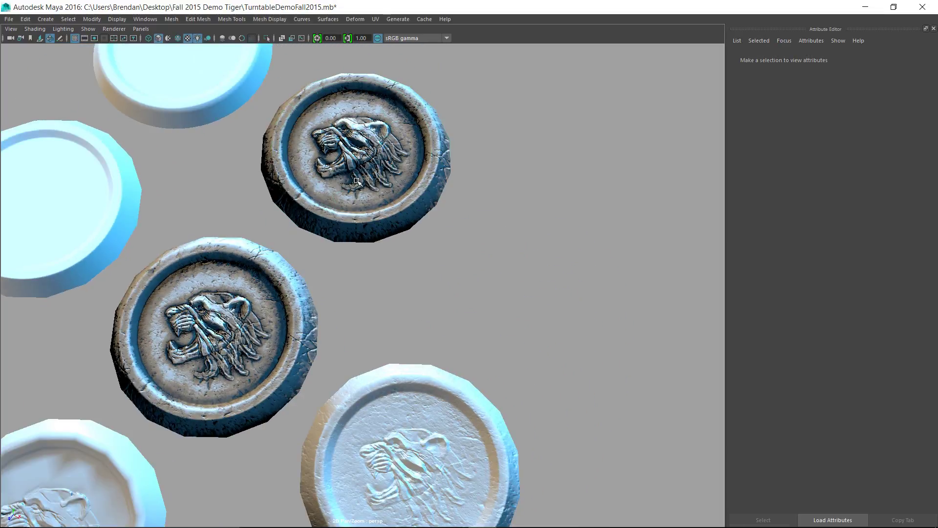
pyautogui.click(372, 218)
pyautogui.click(288, 298)
pyautogui.keyDown('alt'); pyautogui.moveTo(418, 374); pyautogui.dragTo(224, 270); pyautogui.keyUp('alt')
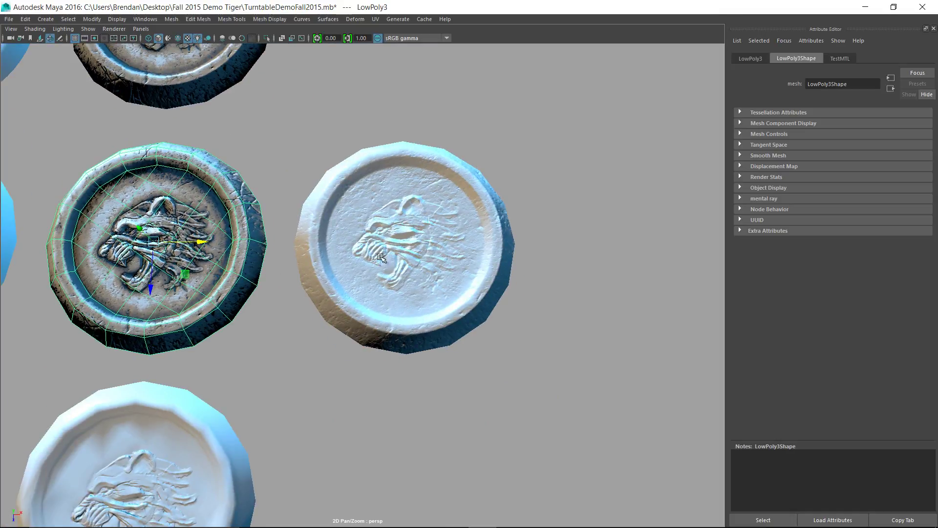
pyautogui.click(355, 250)
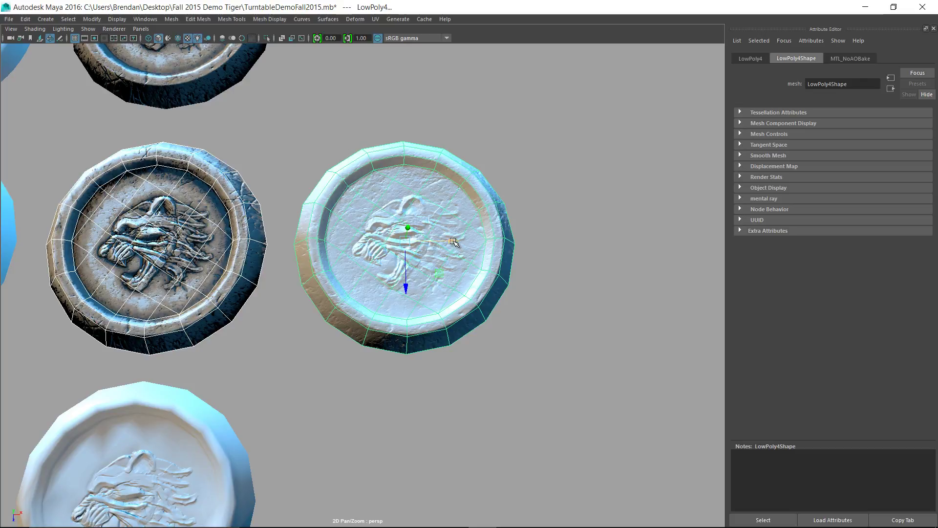
pyautogui.keyDown('alt'); pyautogui.moveTo(457, 244); pyautogui.dragTo(592, 269, button='middle'); pyautogui.keyUp('alt')
# Duplicate the dark stone medallion and move the copy into the vacated spot beside it
pyautogui.click(457, 296)
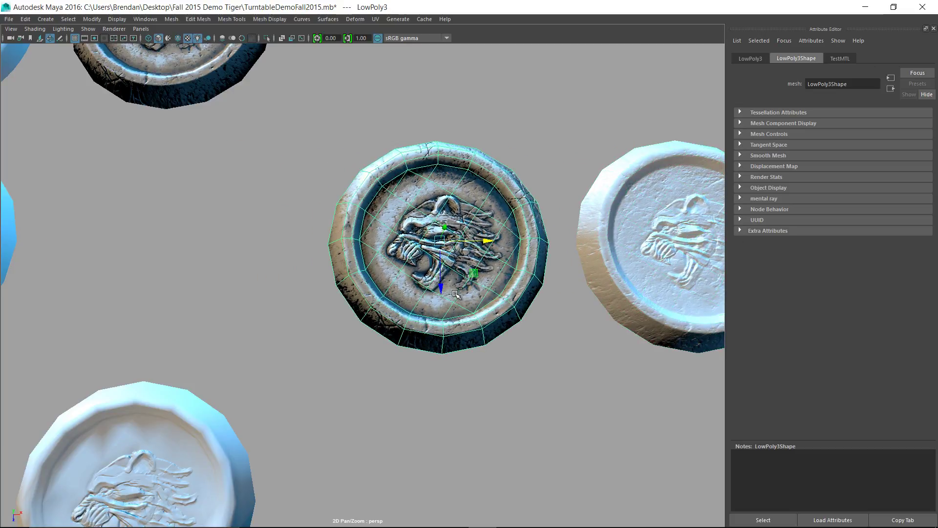
pyautogui.hotkey('ctrl', 'd')
pyautogui.moveTo(486, 240); pyautogui.dragTo(204, 227)
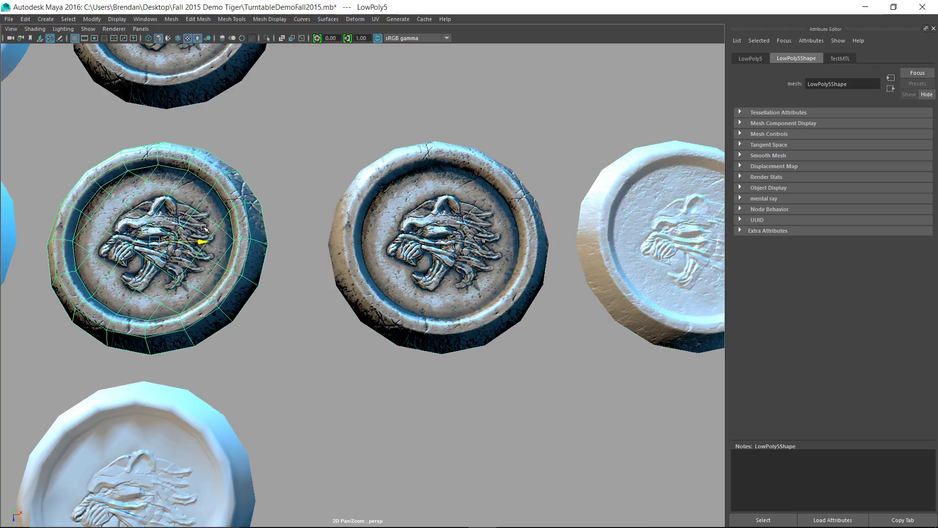
# Assign a new Blinn material to the duplicated medallion and name it AllMaps
pyautogui.rightClick(225, 266)
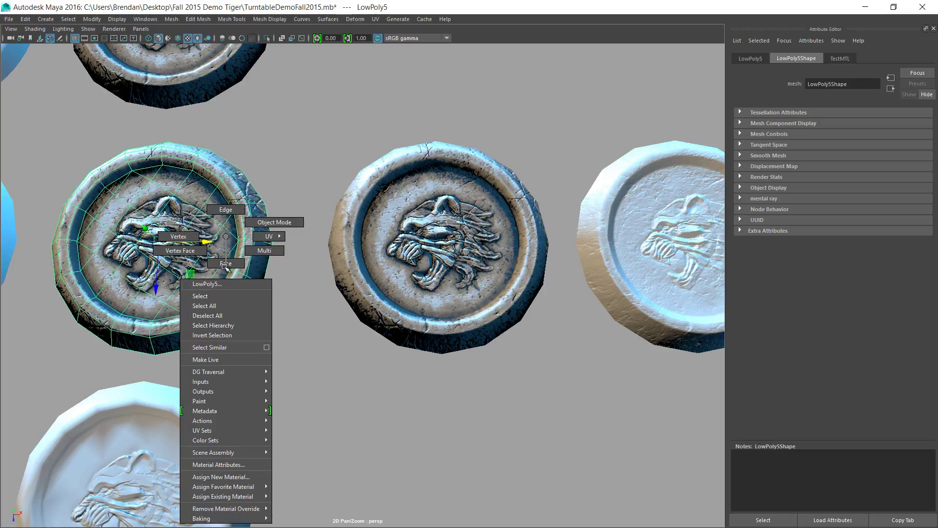
pyautogui.moveTo(244, 486)
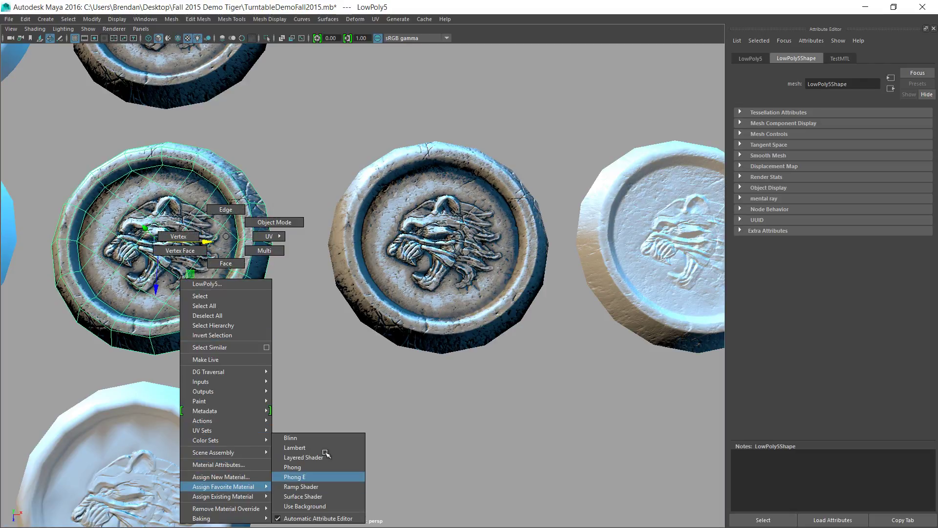
pyautogui.click(324, 438)
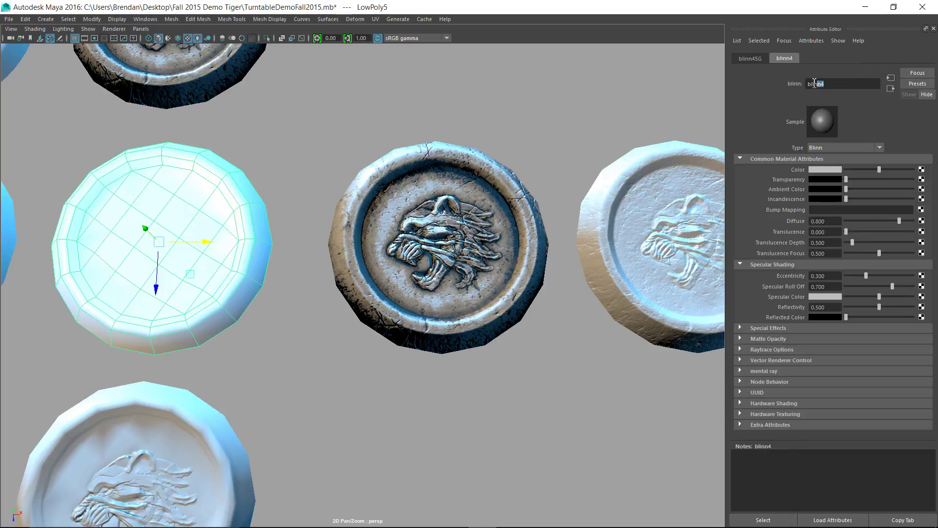
pyautogui.write('AllMaps')
pyautogui.press('Return')
# Connect a file texture to the AllMaps color and load TurntableDemo_AOMap.jpg into it
pyautogui.click(920, 169)
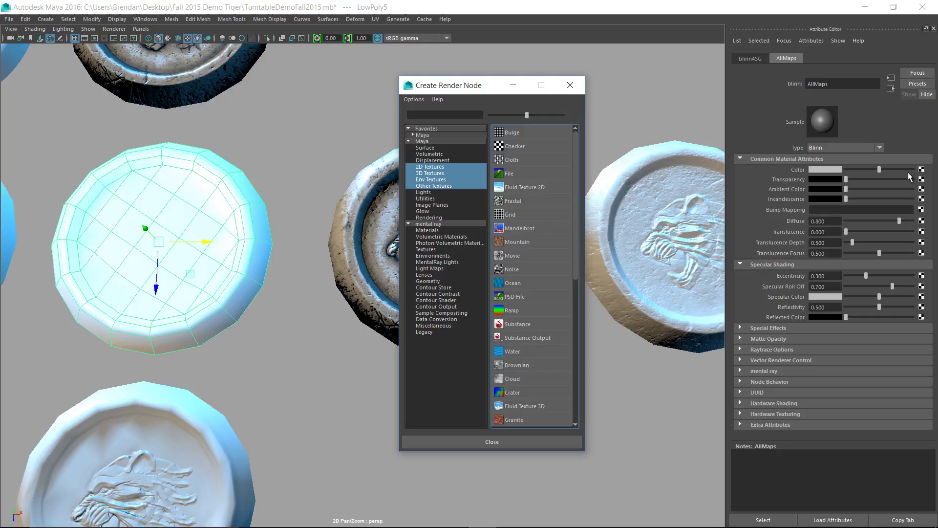
pyautogui.click(540, 174)
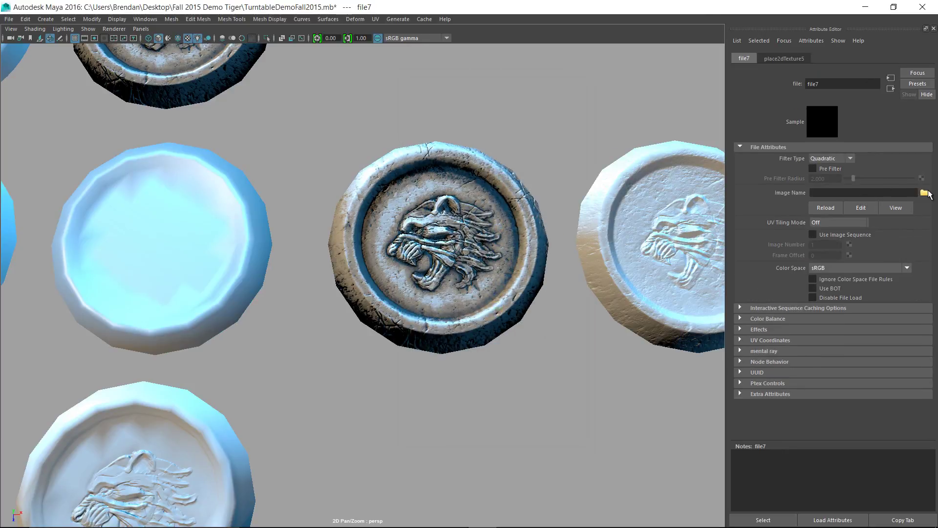
pyautogui.click(924, 193)
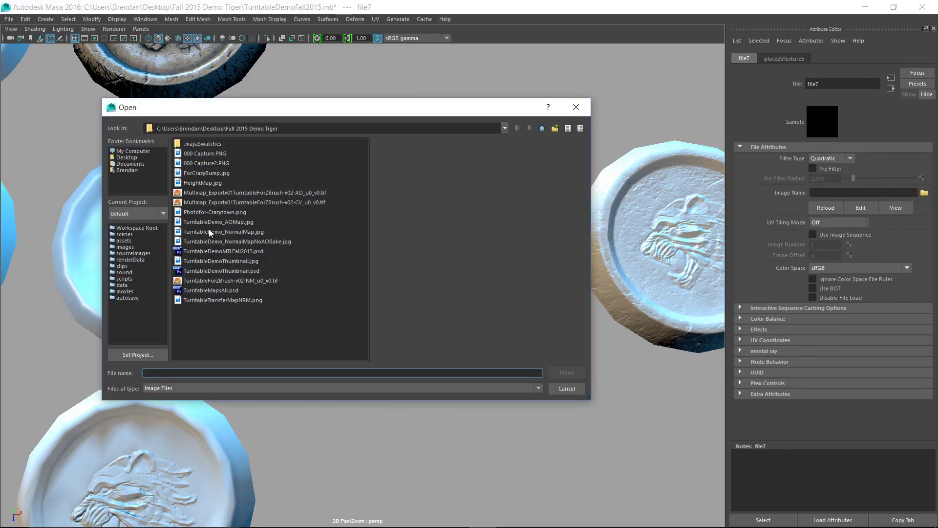
pyautogui.click(221, 222)
pyautogui.doubleClick(221, 222)
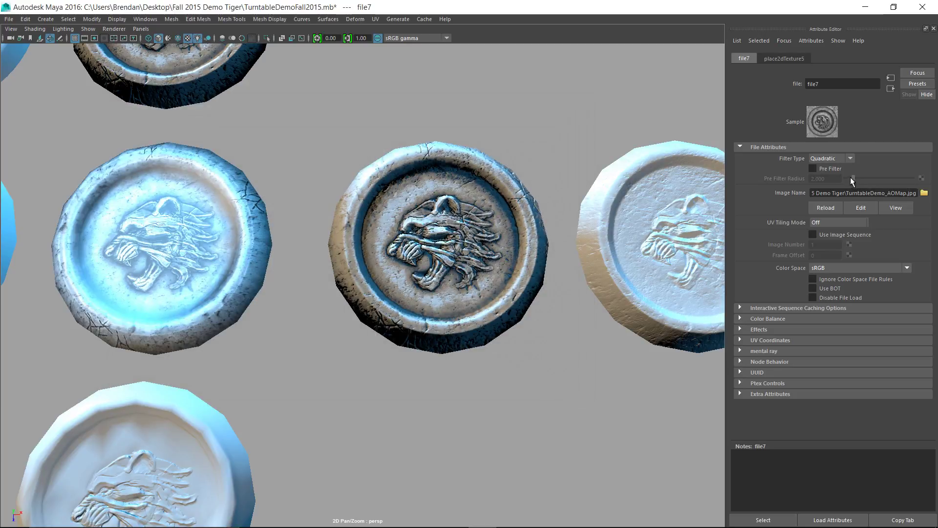
# Connect a file texture to the AllMaps bump mapping, set the bump node to use it as normals, and open the file node
pyautogui.click(159, 248)
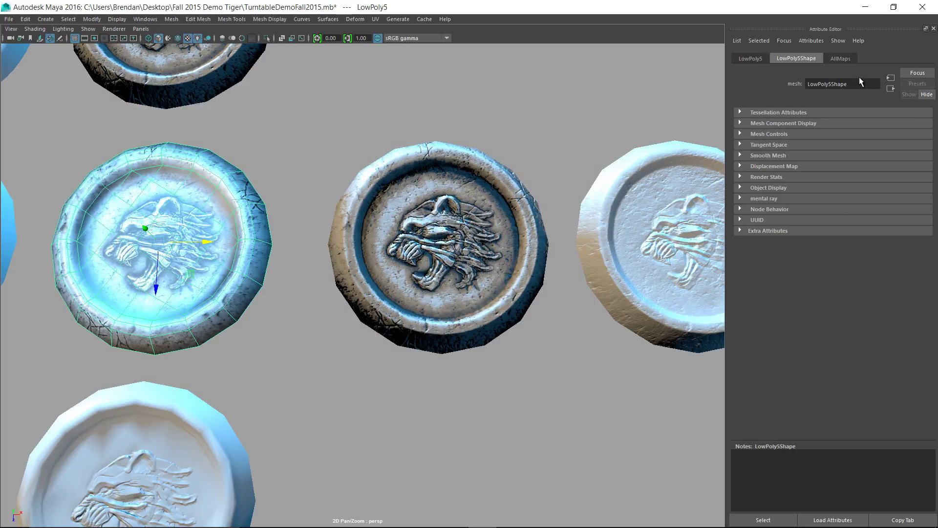
pyautogui.click(833, 58)
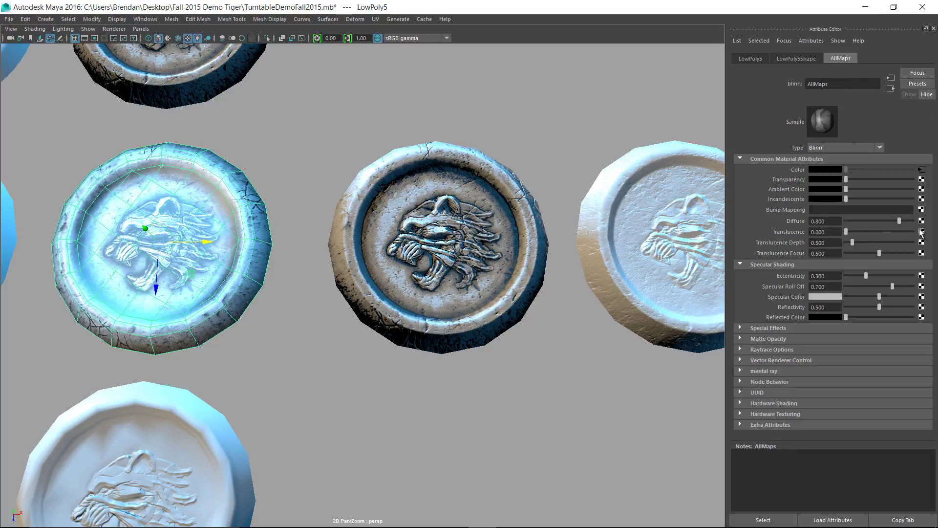
pyautogui.click(920, 210)
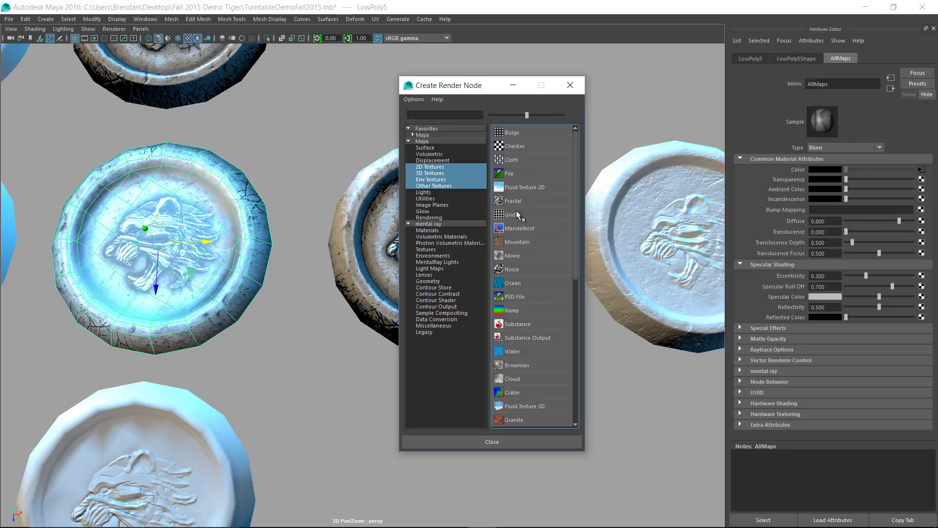
pyautogui.click(525, 175)
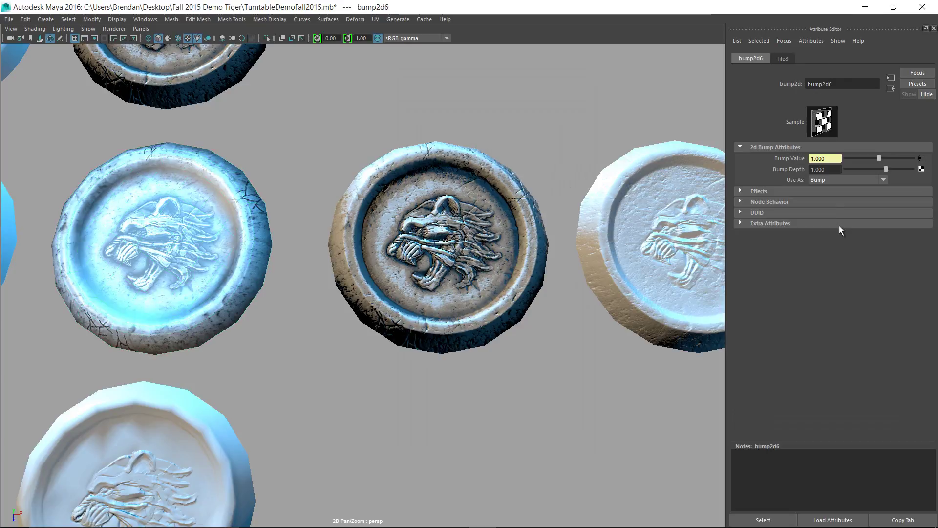
pyautogui.click(828, 181)
pyautogui.click(845, 200)
pyautogui.click(923, 159)
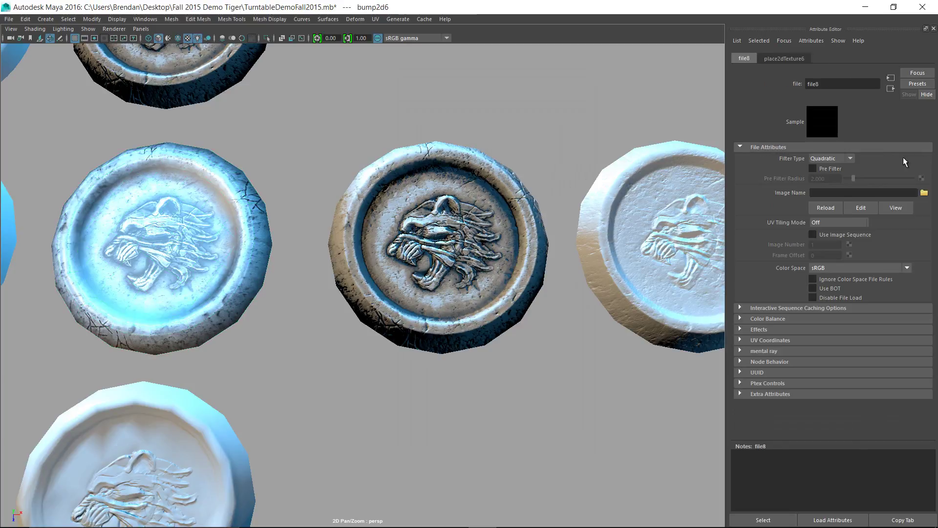
# Load TurntableDemo_NormalMap.jpg into the bump file texture and clear the selection
pyautogui.click(924, 193)
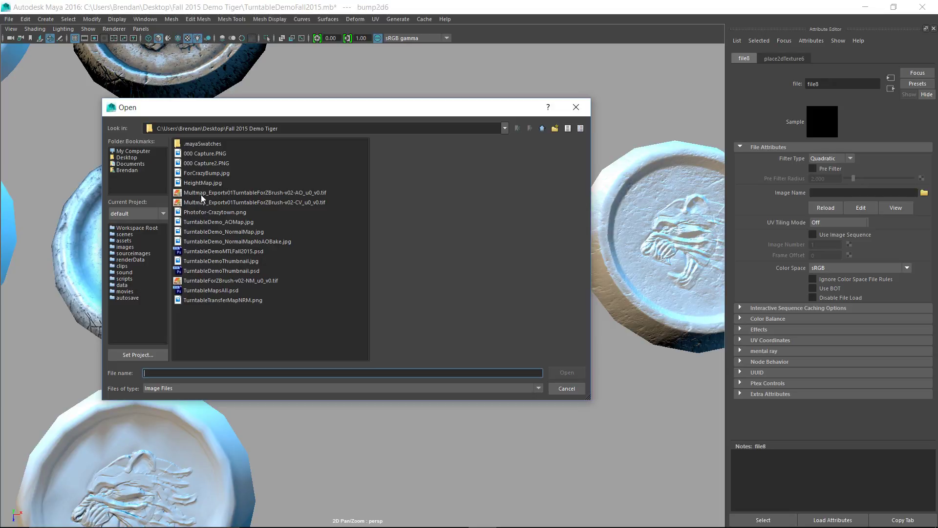
pyautogui.click(196, 223)
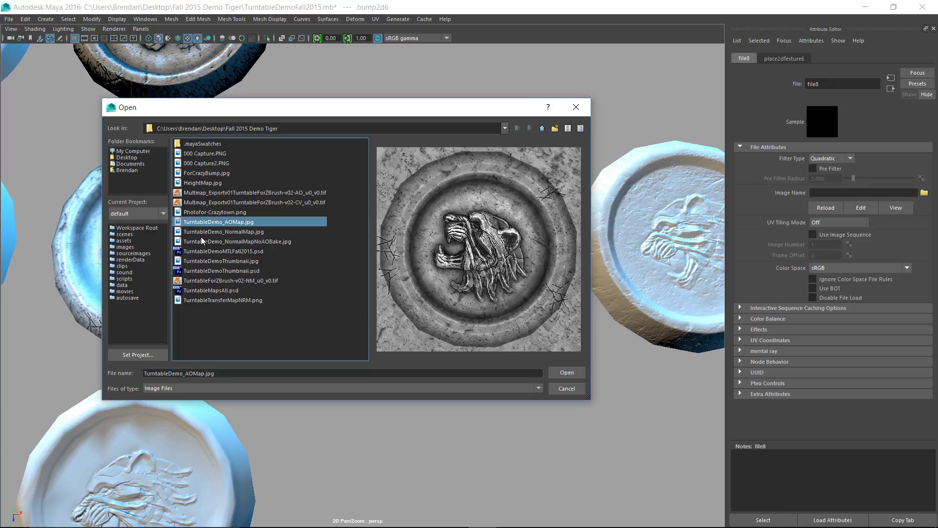
pyautogui.doubleClick(202, 232)
pyautogui.click(275, 320)
# Examine the AllMaps medallion's tiger relief, cracks and rim shading up close and beside its neighbours
pyautogui.keyDown('alt'); pyautogui.moveTo(274, 320); pyautogui.dragTo(225, 277); pyautogui.keyUp('alt')
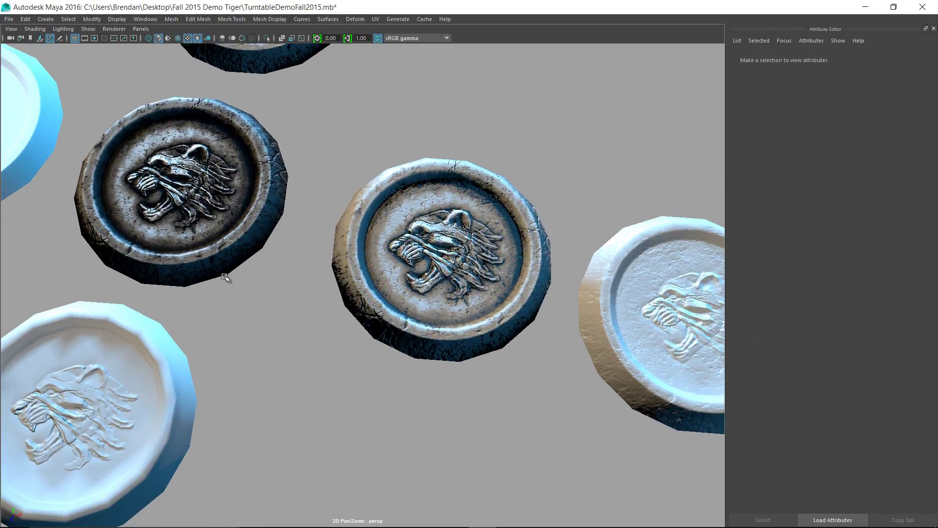
pyautogui.keyDown('alt'); pyautogui.moveTo(225, 277); pyautogui.dragTo(371, 327, button='middle'); pyautogui.keyUp('alt')
pyautogui.scroll(5, 324, 357)
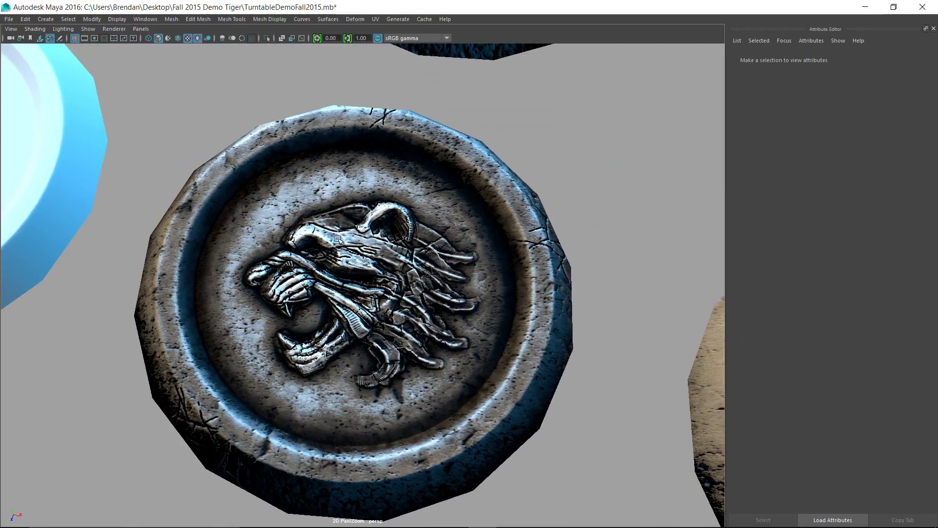
pyautogui.scroll(5, 338, 239)
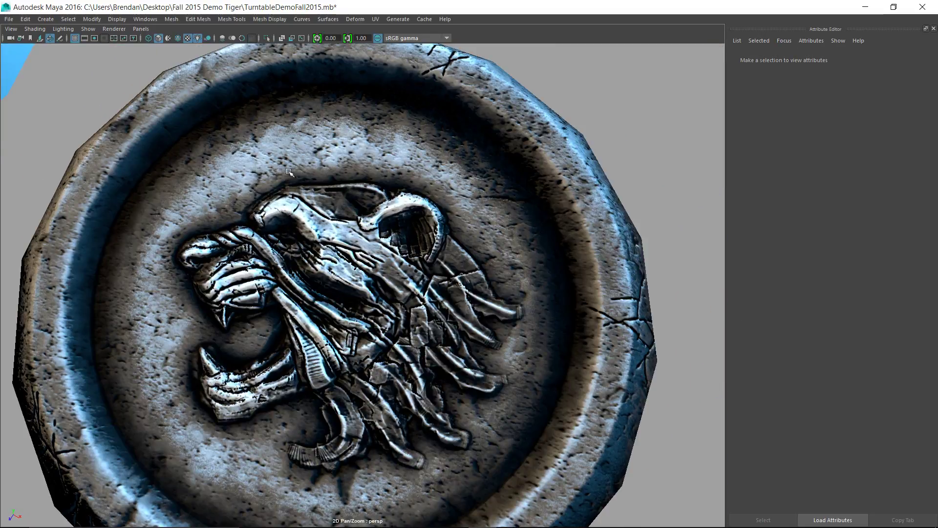
pyautogui.scroll(-2, 249, 156)
pyautogui.scroll(-3, 432, 254)
pyautogui.keyDown('alt'); pyautogui.moveTo(330, 269); pyautogui.dragTo(311, 220, button='middle'); pyautogui.keyUp('alt')
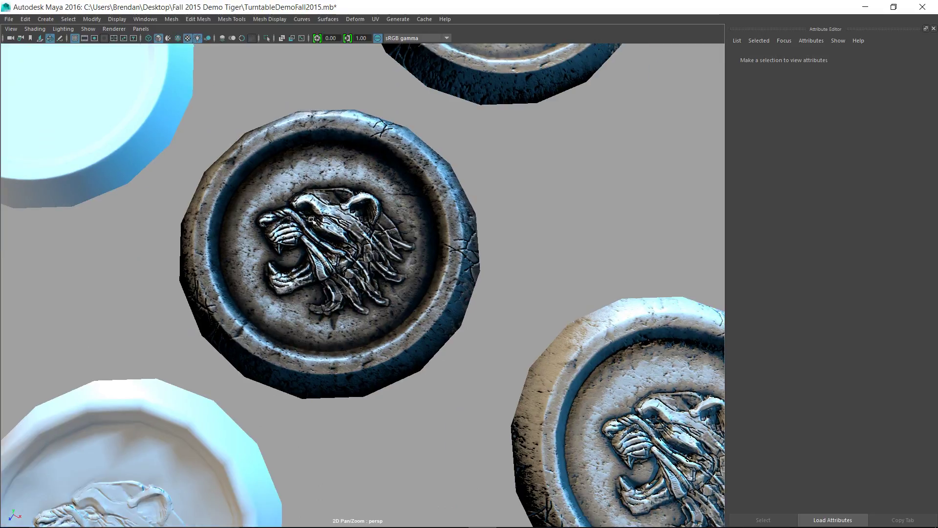
pyautogui.scroll(-5, 301, 249)
pyautogui.scroll(5, 345, 285)
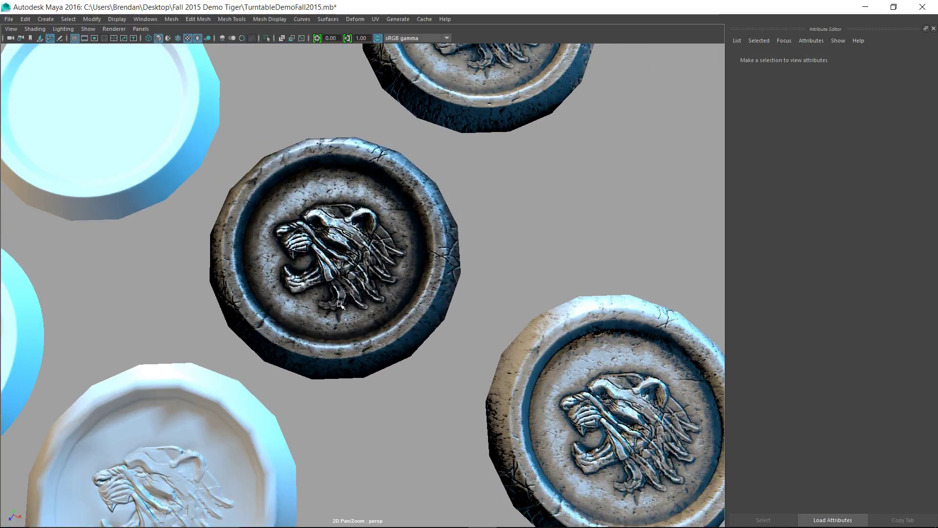
pyautogui.scroll(5, 339, 304)
pyautogui.keyDown('alt'); pyautogui.moveTo(346, 311); pyautogui.dragTo(323, 340); pyautogui.keyUp('alt')
pyautogui.scroll(-4, 322, 340)
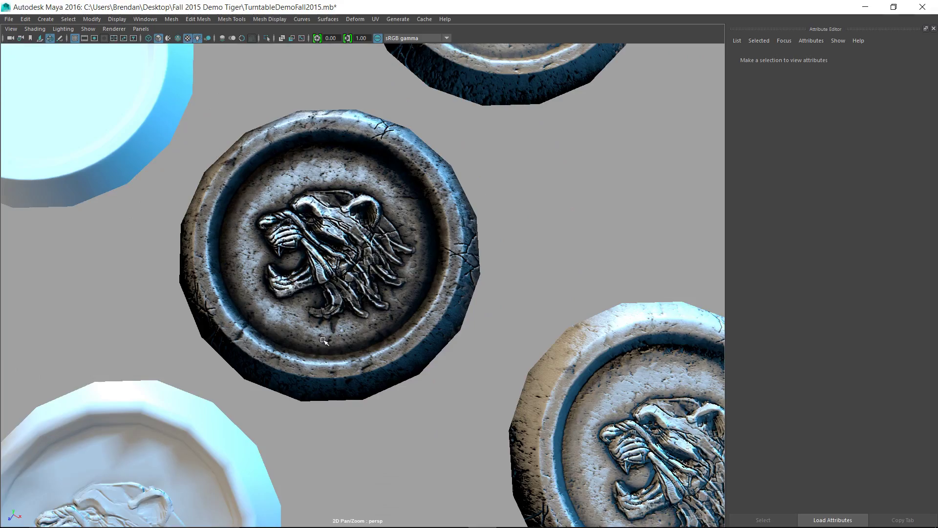
# Compare the middle dark stone medallion's relief and rim with the AllMaps and pale stone medallions, close up and side by side
pyautogui.keyDown('alt'); pyautogui.moveTo(394, 368); pyautogui.dragTo(255, 291, button='middle'); pyautogui.keyUp('alt')
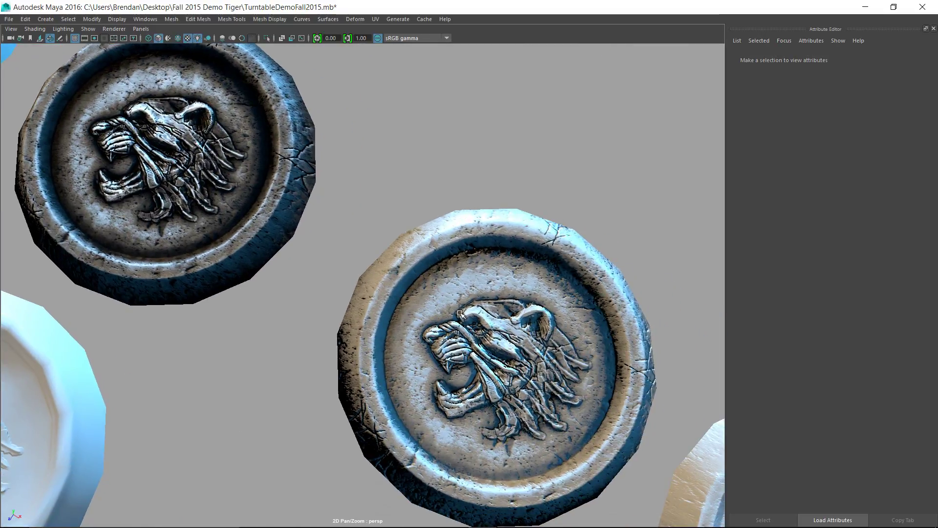
pyautogui.click(567, 381)
pyautogui.keyDown('alt'); pyautogui.moveTo(574, 381); pyautogui.dragTo(434, 318, button='middle'); pyautogui.keyUp('alt')
pyautogui.click(565, 246)
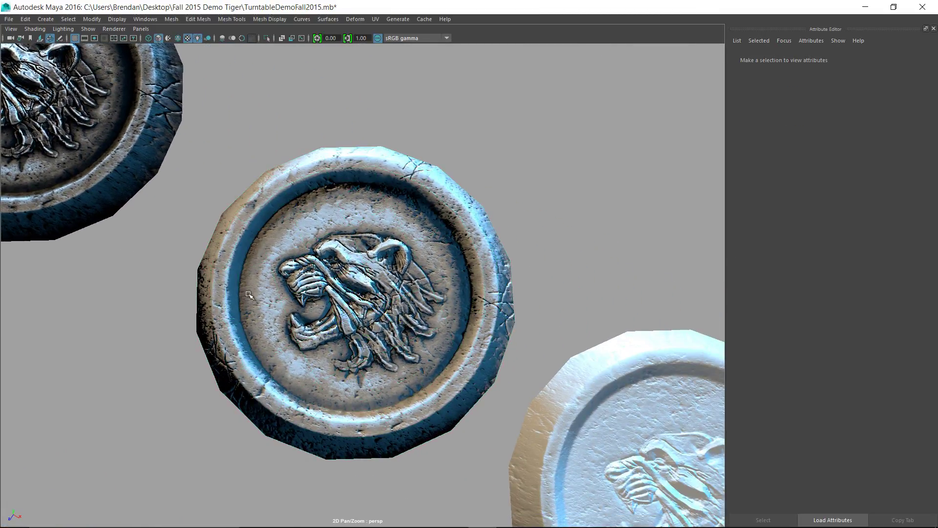
pyautogui.keyDown('alt'); pyautogui.moveTo(238, 294); pyautogui.dragTo(355, 305, button='middle'); pyautogui.keyUp('alt')
pyautogui.keyDown('alt'); pyautogui.moveTo(475, 277); pyautogui.dragTo(352, 262, button='middle'); pyautogui.keyUp('alt')
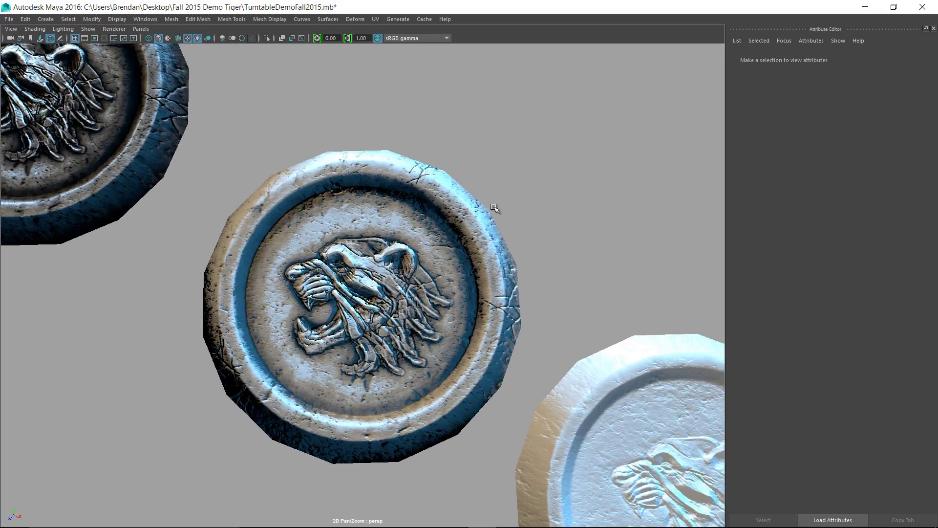
pyautogui.keyDown('alt'); pyautogui.moveTo(292, 272); pyautogui.dragTo(281, 246, button='middle'); pyautogui.keyUp('alt')
pyautogui.scroll(-3, 391, 293)
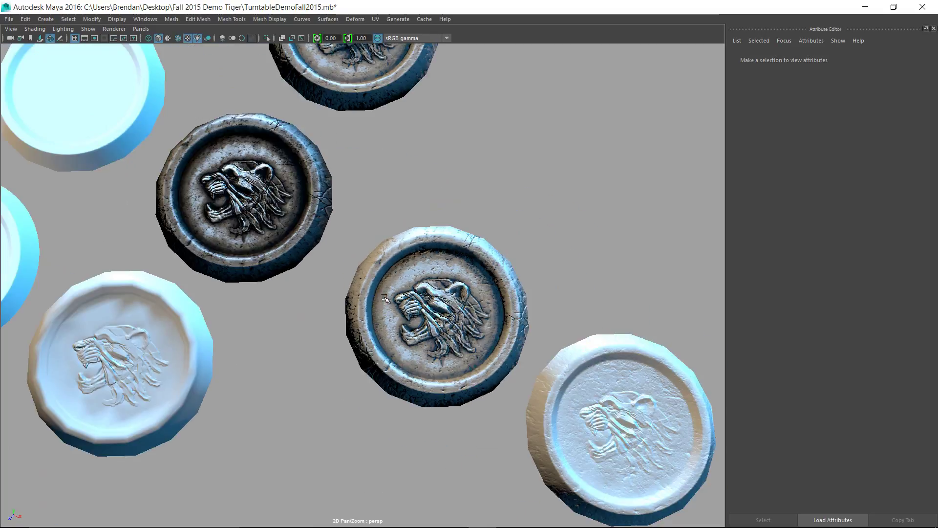
pyautogui.keyDown('alt'); pyautogui.moveTo(468, 377); pyautogui.dragTo(395, 367, button='middle'); pyautogui.keyUp('alt')
pyautogui.scroll(3, 413, 322)
pyautogui.scroll(-3, 412, 323)
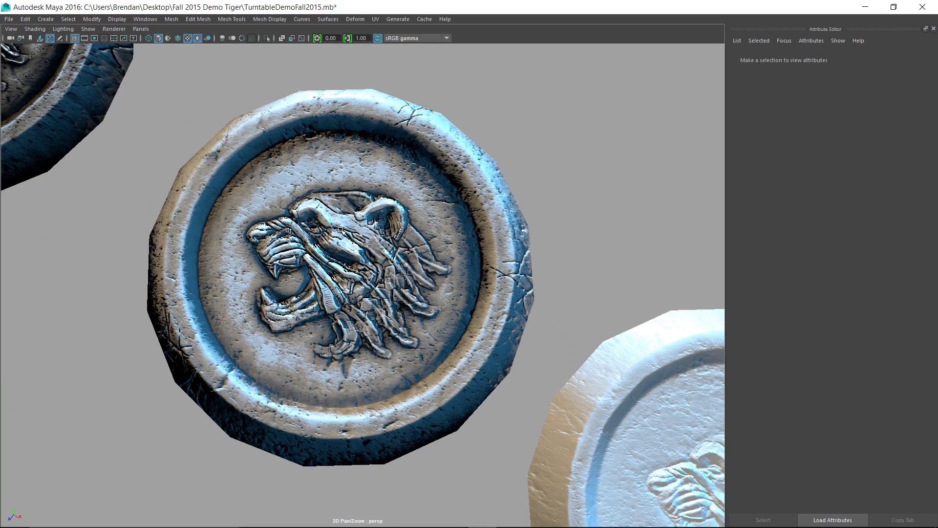
pyautogui.keyDown('alt'); pyautogui.moveTo(343, 232); pyautogui.dragTo(282, 297, button='middle'); pyautogui.keyUp('alt')
pyautogui.scroll(-2, 289, 291)
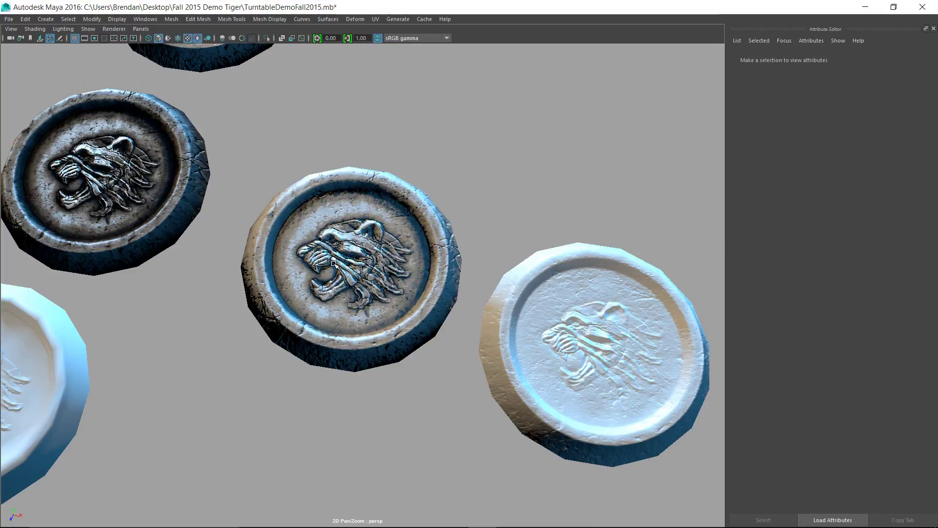
# Connect a file texture to the color of the middle dark medallion's TestMTL material and load TurntableDemo_AOMap.jpg into it
pyautogui.scroll(-2, 330, 269)
pyautogui.keyDown('alt'); pyautogui.moveTo(421, 305); pyautogui.dragTo(377, 297, button='middle'); pyautogui.keyUp('alt')
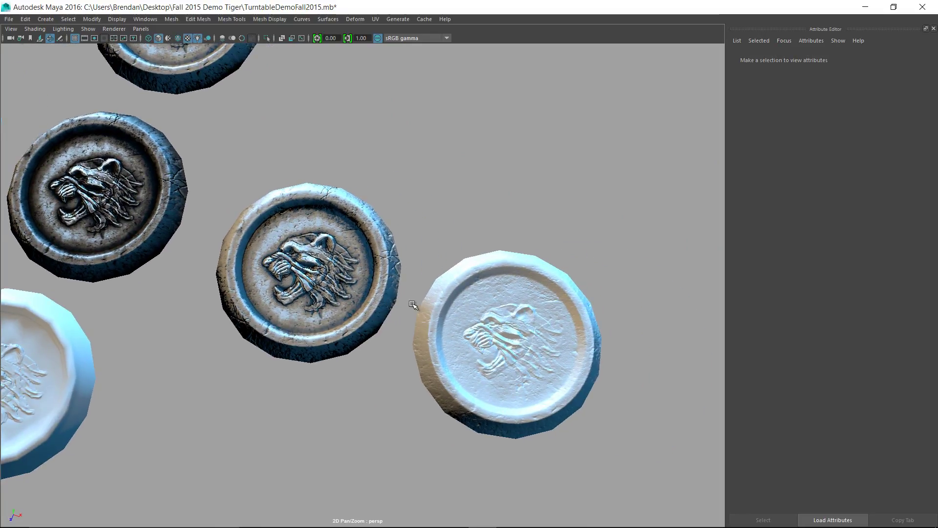
pyautogui.click(500, 329)
pyautogui.click(355, 283)
pyautogui.click(324, 138)
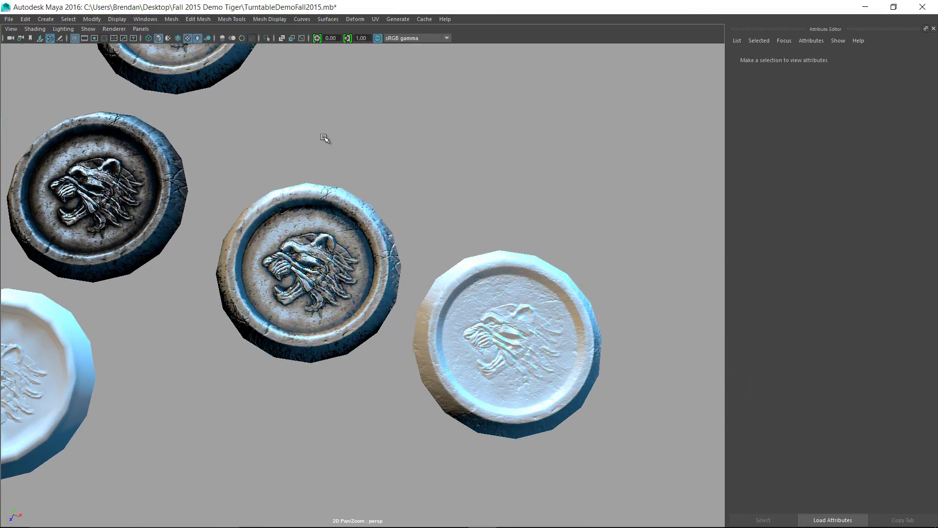
pyautogui.keyDown('alt'); pyautogui.moveTo(325, 139); pyautogui.dragTo(415, 232, button='middle'); pyautogui.keyUp('alt')
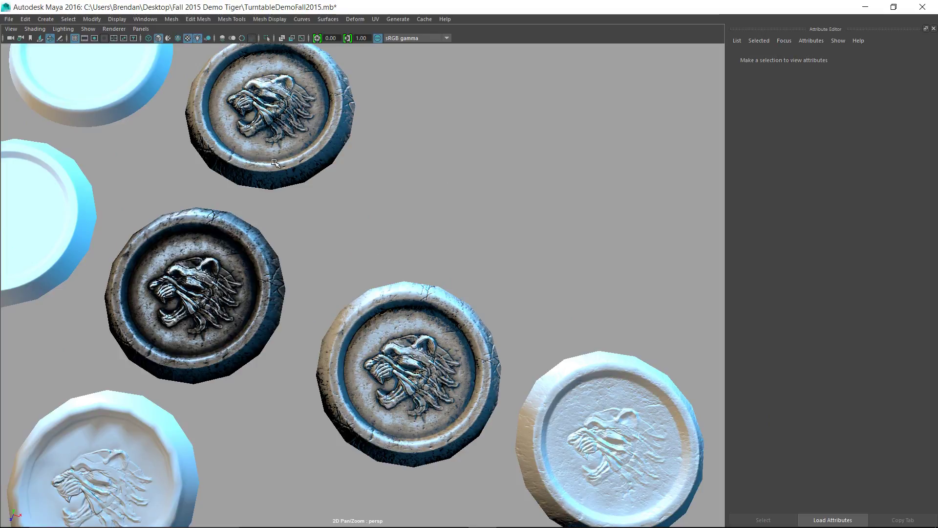
pyautogui.click(335, 326)
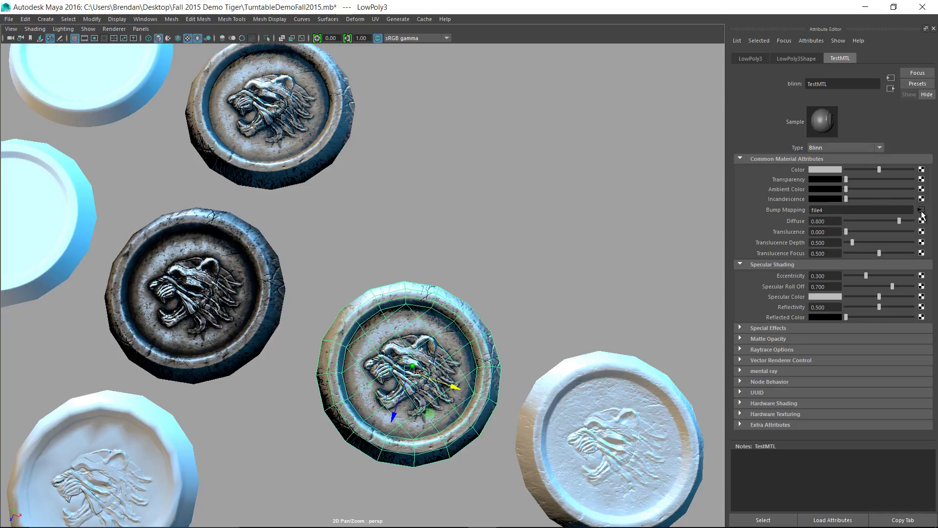
pyautogui.click(921, 169)
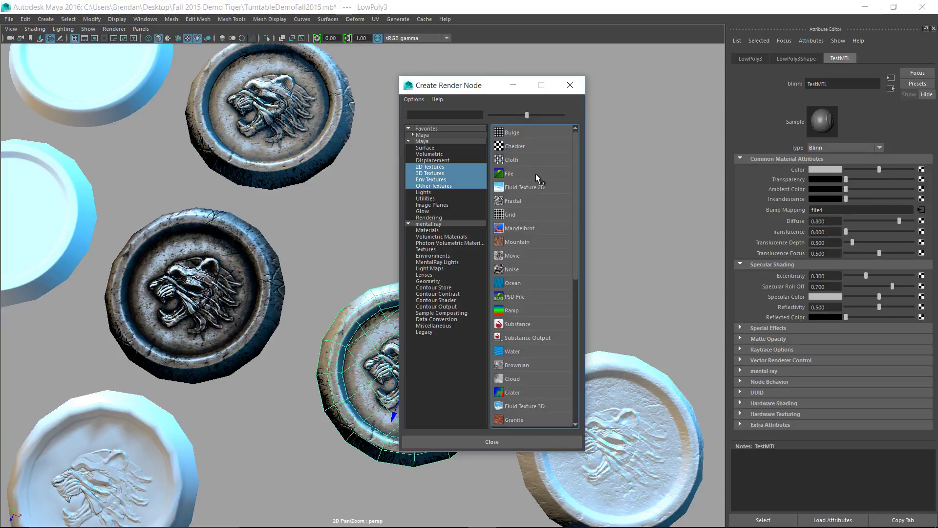
pyautogui.click(535, 174)
pyautogui.click(924, 193)
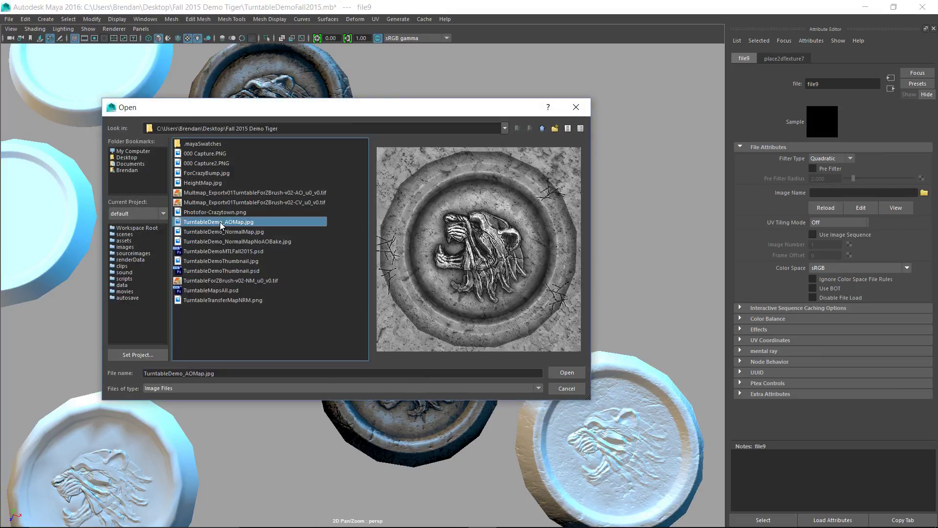
pyautogui.doubleClick(219, 222)
# Delete the AllMaps medallion and the pale stone medallion beside the TestMTL ones
pyautogui.click(195, 272)
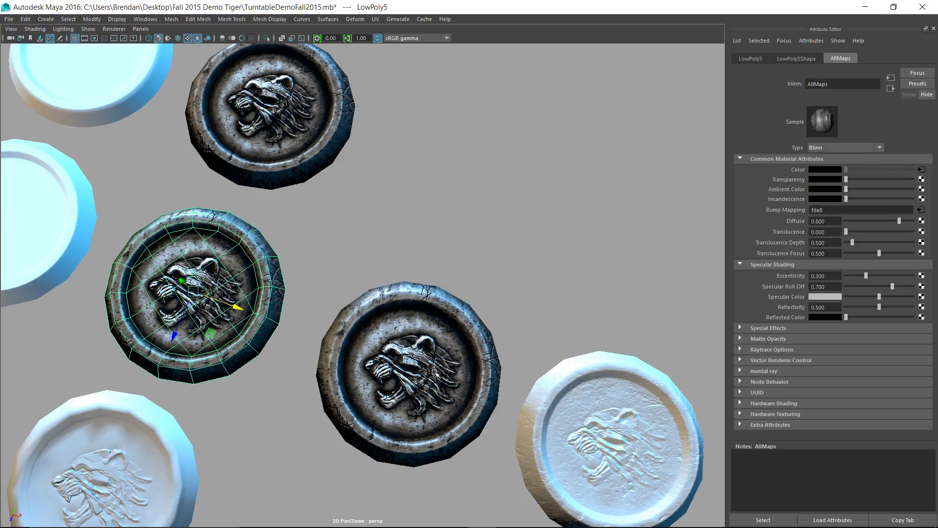
pyautogui.press('Delete')
pyautogui.click(640, 398)
pyautogui.press('Delete')
# Restore the full interface with the Channel Box and inspect the remaining upper TestMTL medallion's tiger relief up close
pyautogui.click(316, 117)
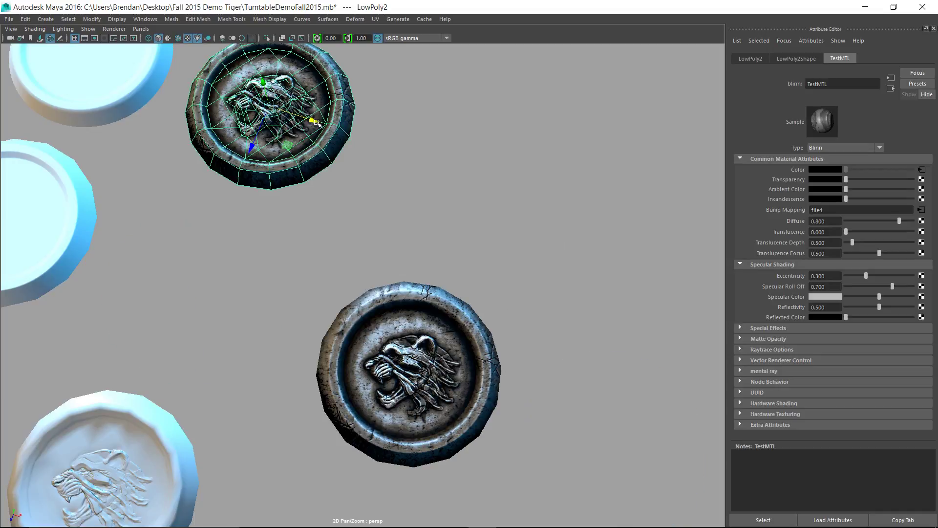
pyautogui.press('f')
pyautogui.keyDown('alt'); pyautogui.moveTo(315, 123); pyautogui.dragTo(389, 192); pyautogui.keyUp('alt')
pyautogui.hotkey('ctrl', 'space')
pyautogui.hotkey('ctrl', 'a')
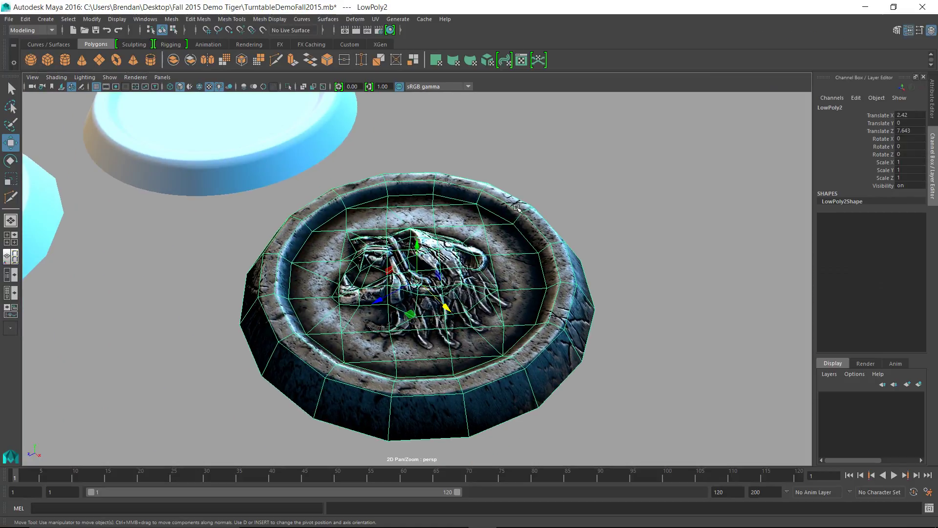
pyautogui.click(595, 219)
pyautogui.scroll(2, 595, 220)
pyautogui.click(488, 273)
pyautogui.scroll(5, 480, 298)
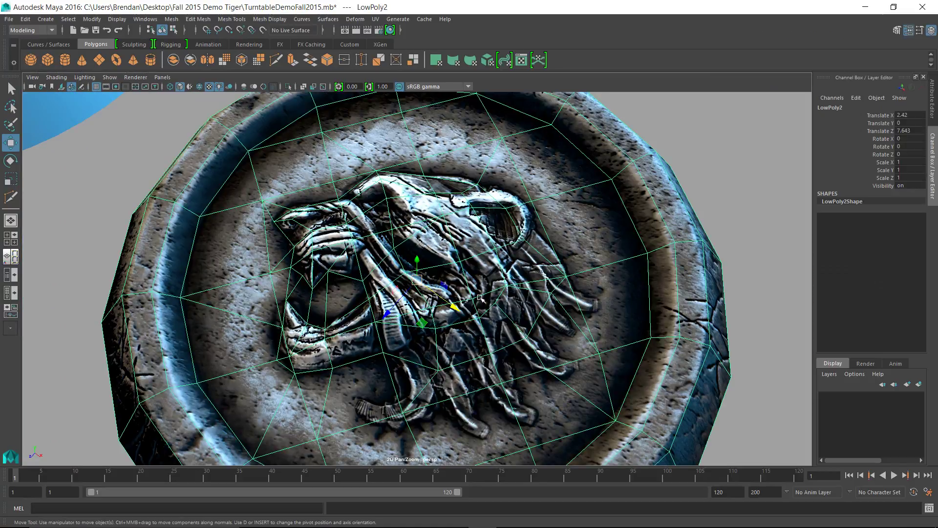
pyautogui.keyDown('alt'); pyautogui.moveTo(535, 296); pyautogui.dragTo(472, 318); pyautogui.keyUp('alt')
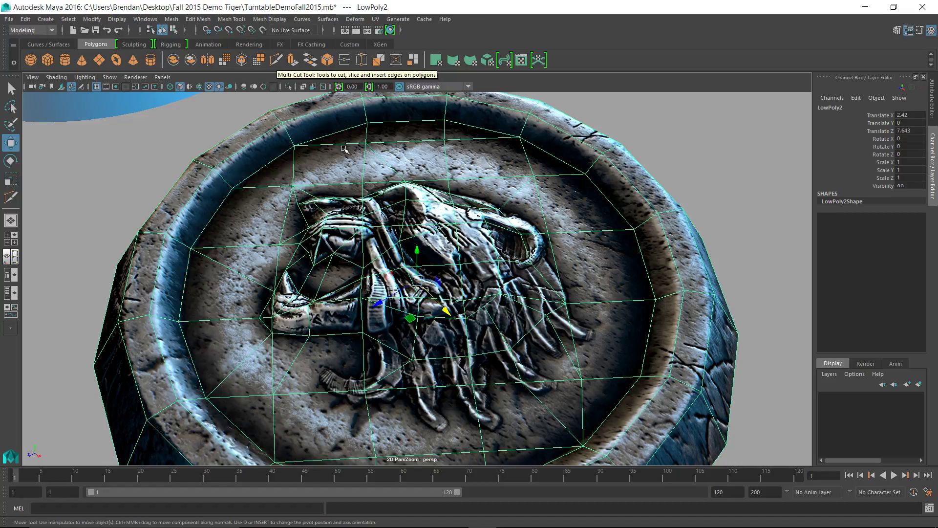
# Display wireframe on shaded for the whole viewport and clear the selection
pyautogui.press('f')
pyautogui.click(84, 77)
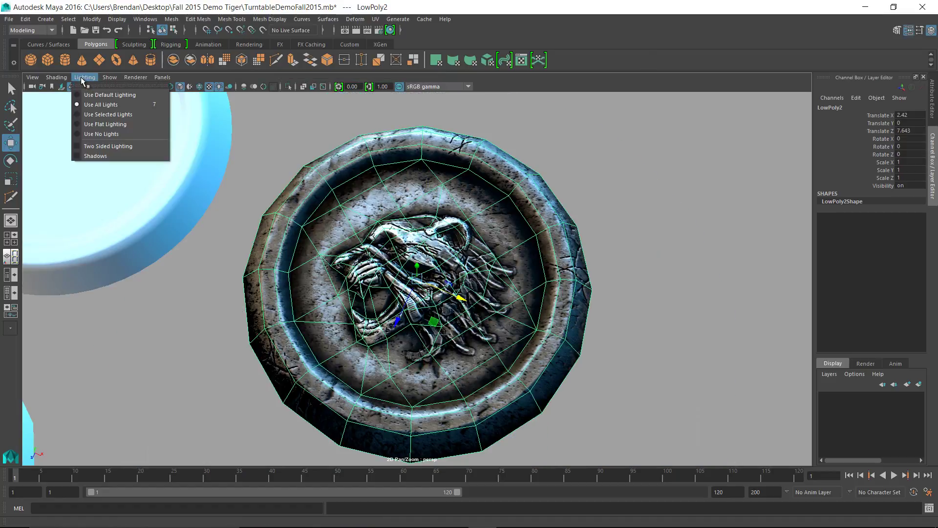
pyautogui.moveTo(56, 77)
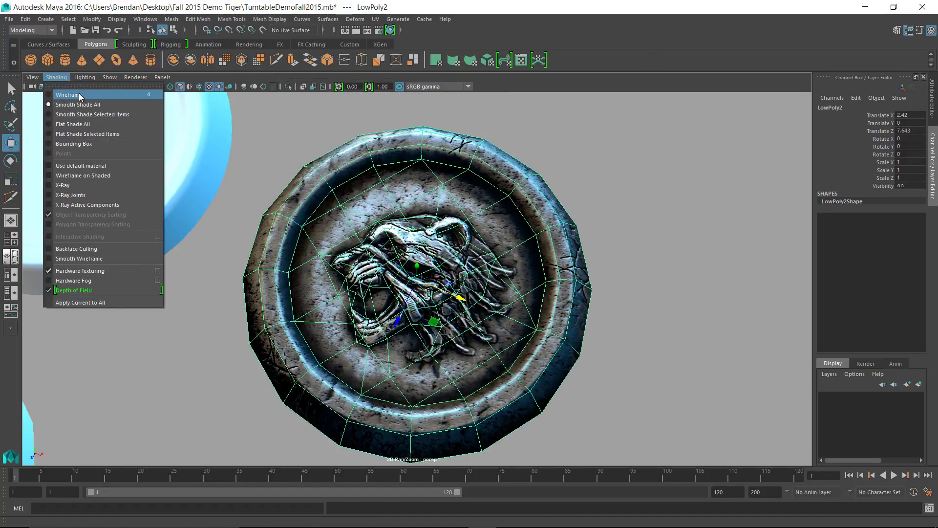
pyautogui.click(80, 175)
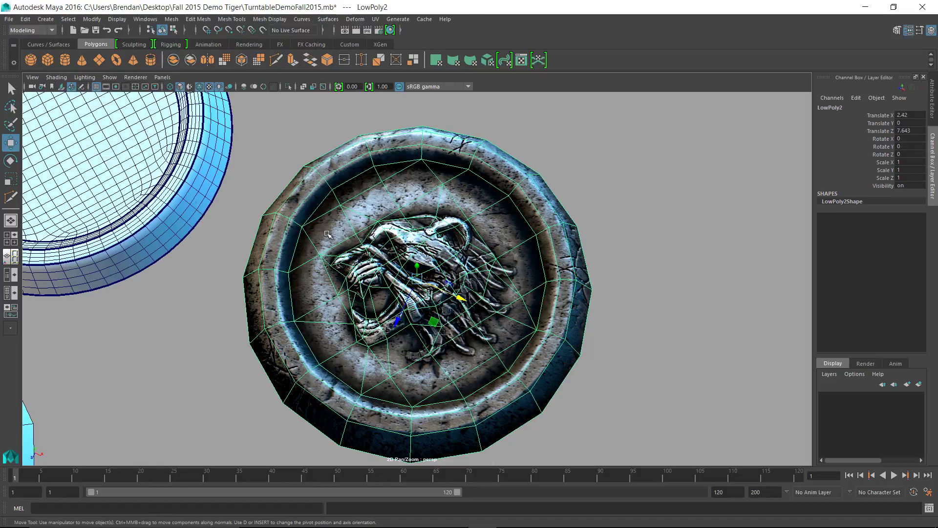
pyautogui.click(652, 327)
pyautogui.keyDown('alt'); pyautogui.moveTo(651, 327); pyautogui.dragTo(615, 327); pyautogui.keyUp('alt')
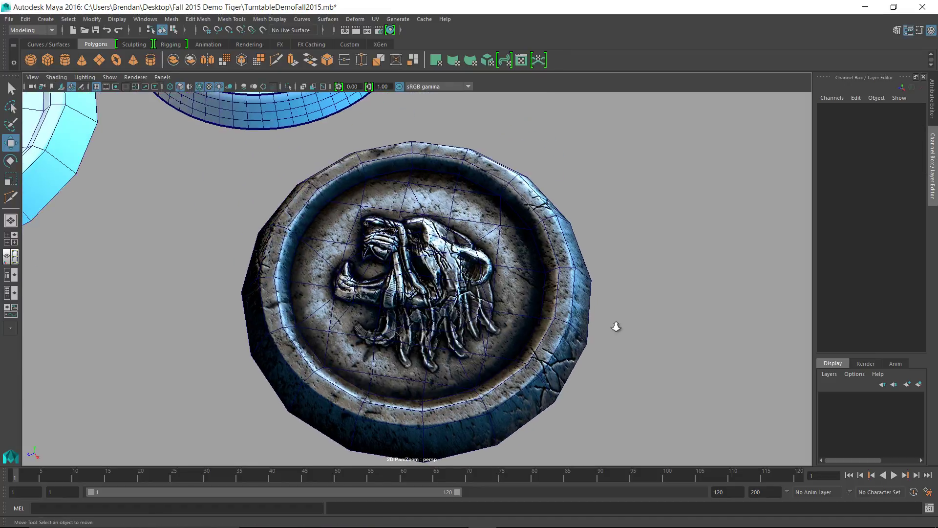
# Move the LowPoly3 medallion along X to about 2.34, closer to the other TestMTL medallion
pyautogui.moveTo(617, 326)
pyautogui.keyDown('alt'); pyautogui.mouseDown(button='right')
pyautogui.moveTo(534, 368)
pyautogui.moveTo(625, 337)
pyautogui.mouseUp(button='right'); pyautogui.keyUp('alt')
pyautogui.click(465, 426)
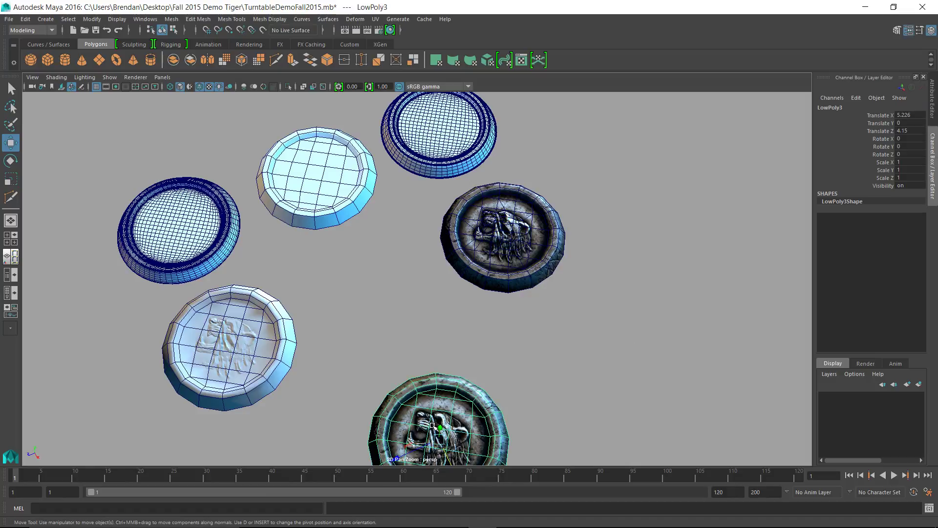
pyautogui.moveTo(444, 446); pyautogui.dragTo(381, 289)
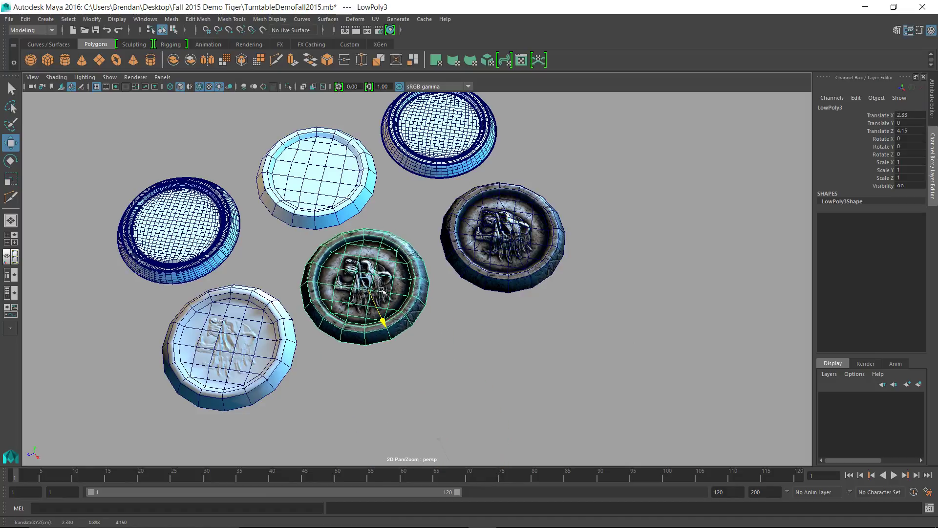
pyautogui.scroll(5, 421, 285)
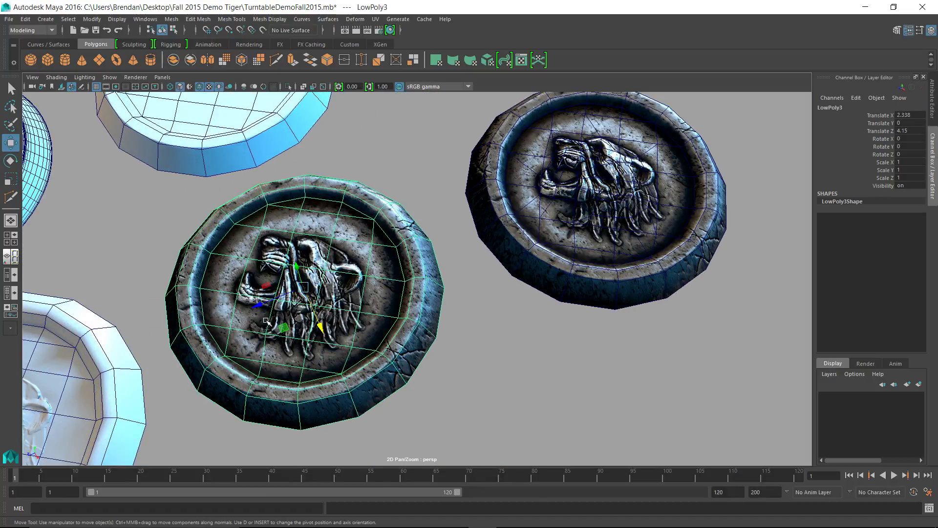
# Compare the two textured tiger medallions' wireframes and relief side by side and at a low viewing angle
pyautogui.click(505, 323)
pyautogui.keyDown('alt'); pyautogui.moveTo(505, 323); pyautogui.dragTo(534, 324); pyautogui.keyUp('alt')
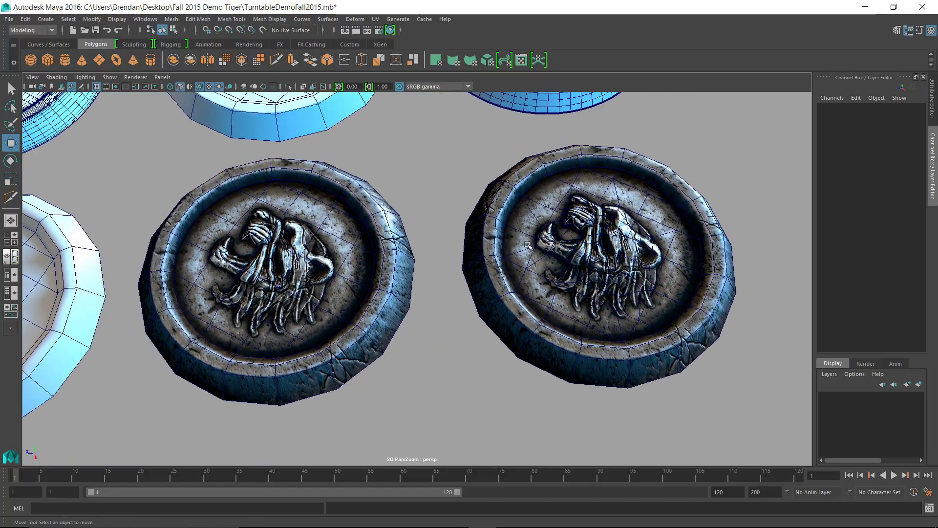
pyautogui.keyDown('alt'); pyautogui.moveTo(499, 278); pyautogui.dragTo(518, 298); pyautogui.keyUp('alt')
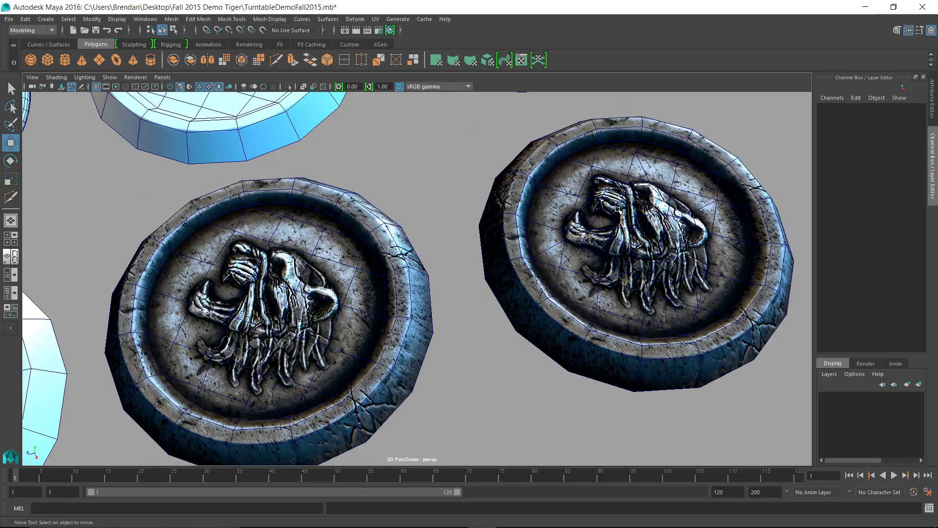
pyautogui.keyDown('alt'); pyautogui.moveTo(447, 285); pyautogui.dragTo(306, 215); pyautogui.keyUp('alt')
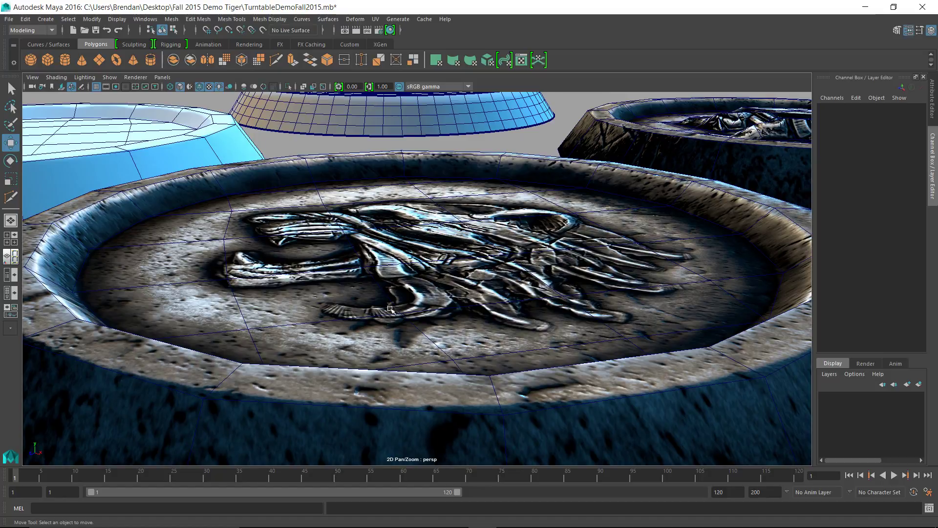
pyautogui.scroll(3, 547, 239)
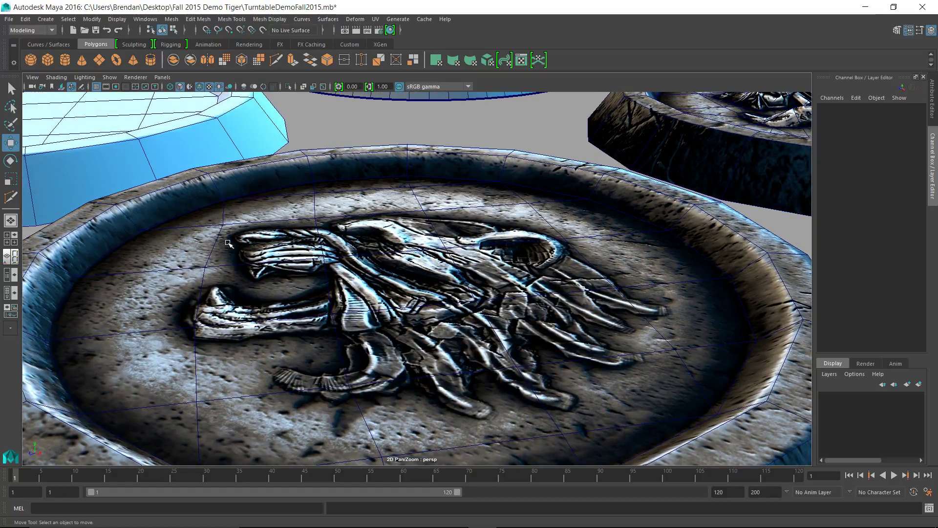
pyautogui.keyDown('alt'); pyautogui.moveTo(665, 317); pyautogui.dragTo(614, 315); pyautogui.keyUp('alt')
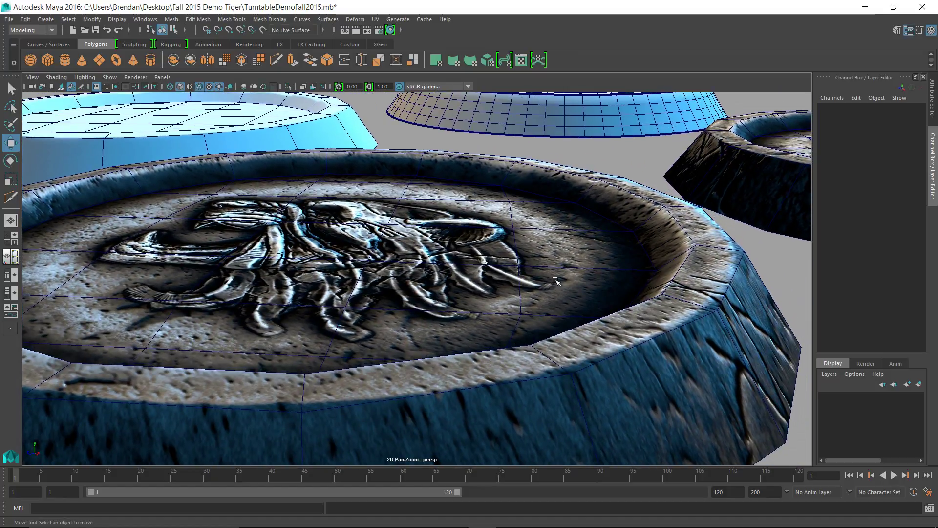
pyautogui.keyDown('alt'); pyautogui.moveTo(396, 242); pyautogui.dragTo(405, 259); pyautogui.keyUp('alt')
pyautogui.scroll(-5, 405, 259)
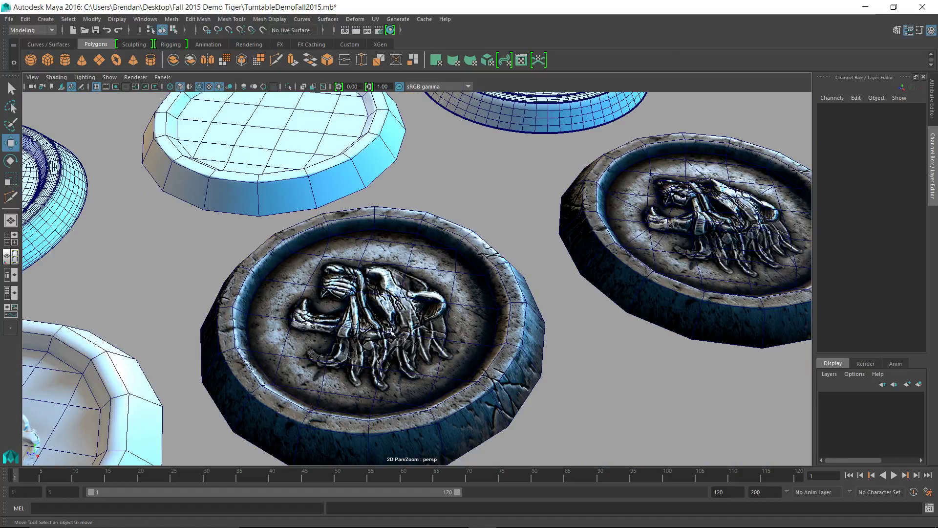
# Examine the tiger medallions' topology and relief up close, both with textures and in plain untextured shading
pyautogui.scroll(5, 390, 331)
pyautogui.scroll(2, 558, 303)
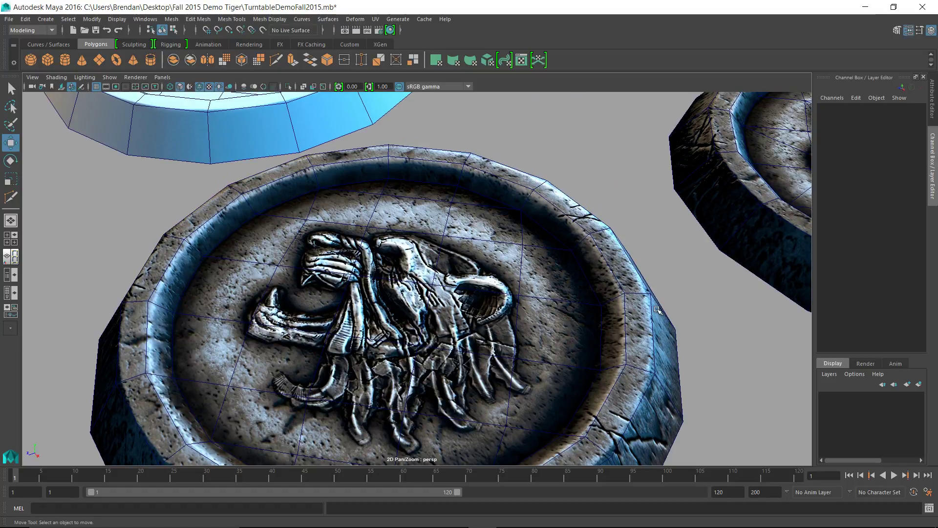
pyautogui.keyDown('alt'); pyautogui.moveTo(658, 310); pyautogui.dragTo(430, 344, button='middle'); pyautogui.keyUp('alt')
pyautogui.scroll(4, 482, 202)
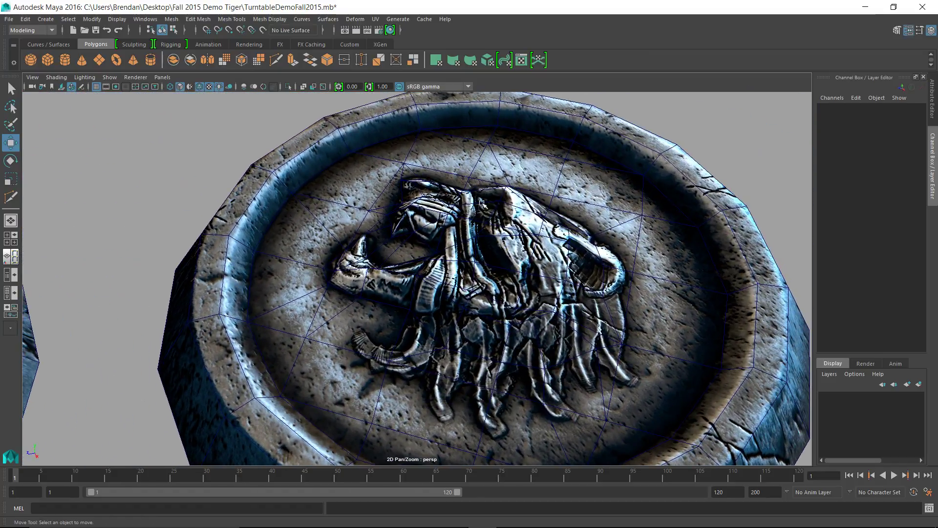
pyautogui.keyDown('alt'); pyautogui.moveTo(595, 266); pyautogui.dragTo(621, 319); pyautogui.keyUp('alt')
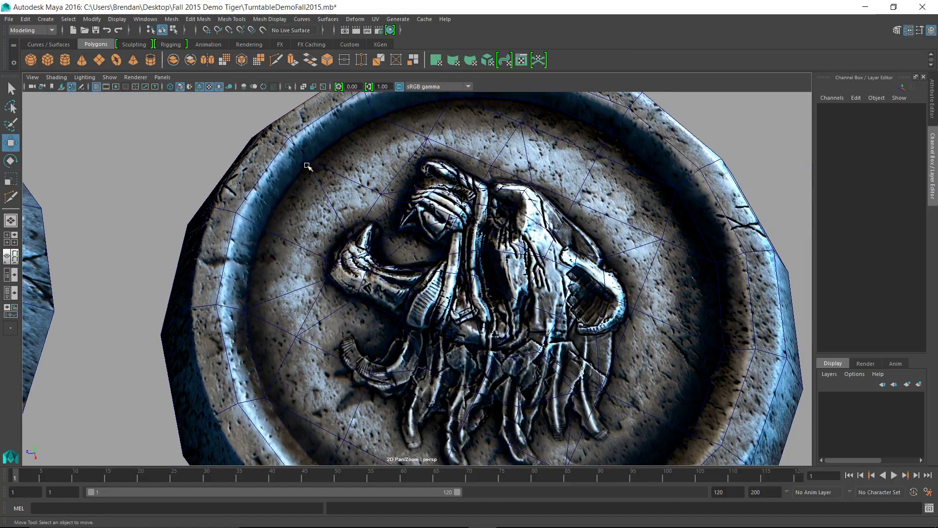
pyautogui.press('5')
pyautogui.moveTo(531, 295)
pyautogui.keyDown('alt'); pyautogui.mouseDown()
pyautogui.moveTo(544, 310)
pyautogui.moveTo(530, 332)
pyautogui.mouseUp(); pyautogui.keyUp('alt')
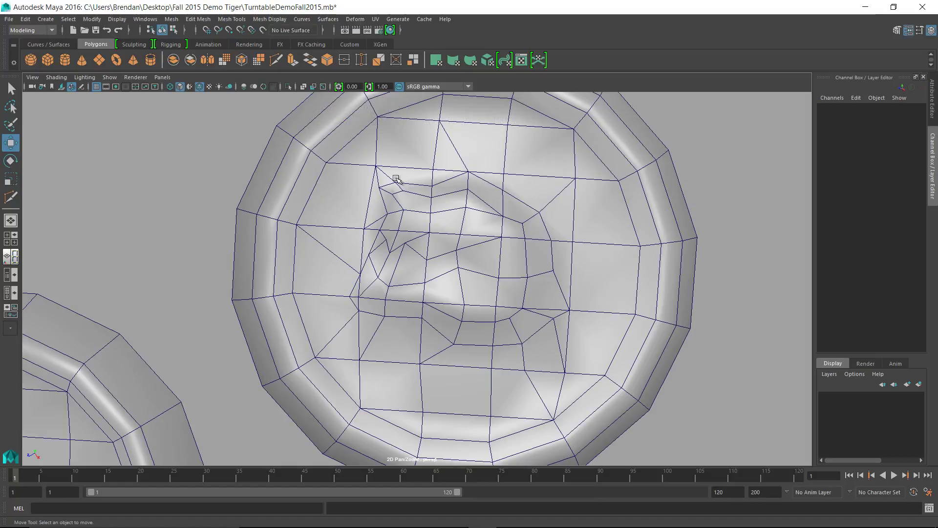
# With textures displayed, Multi-Cut the uncut tiger medallion along the head's upper silhouette, from the ear over the crown to the snout
pyautogui.click(276, 60)
pyautogui.keyDown('alt'); pyautogui.moveTo(202, 234); pyautogui.dragTo(342, 211, button='middle'); pyautogui.keyUp('alt')
pyautogui.keyDown('alt'); pyautogui.moveTo(293, 303); pyautogui.dragTo(403, 181, button='middle'); pyautogui.keyUp('alt')
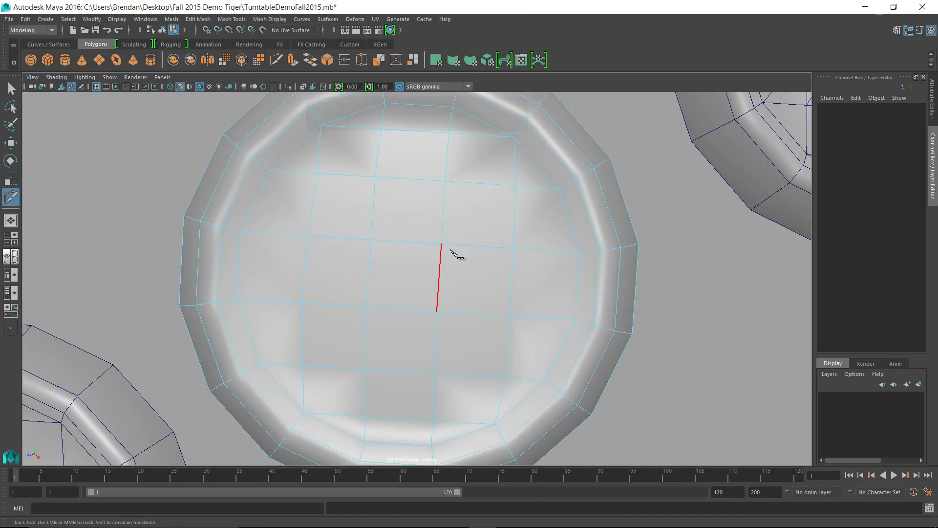
pyautogui.press('6')
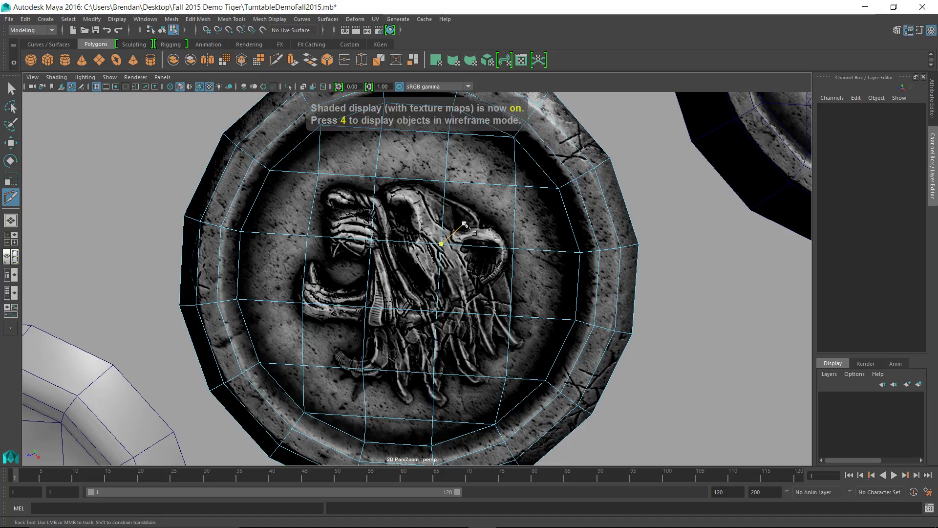
pyautogui.click(513, 248)
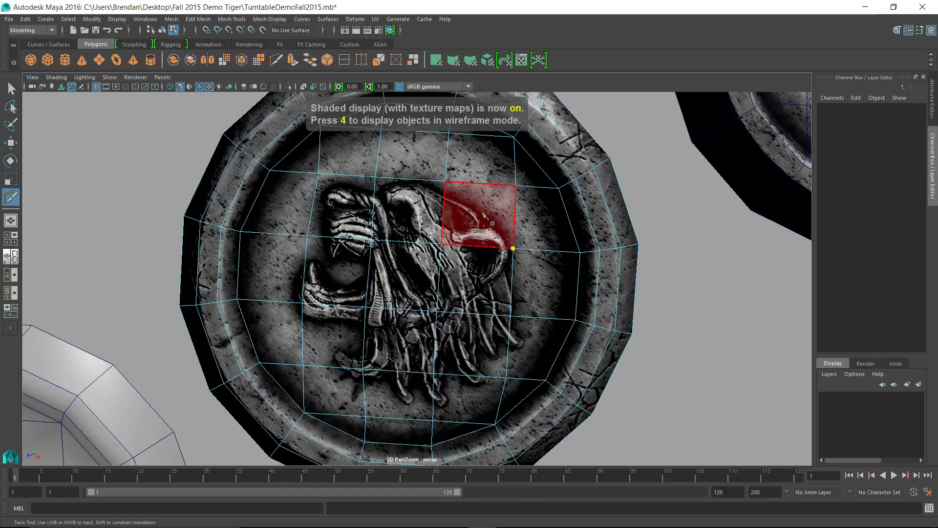
pyautogui.click(444, 197)
pyautogui.click(414, 180)
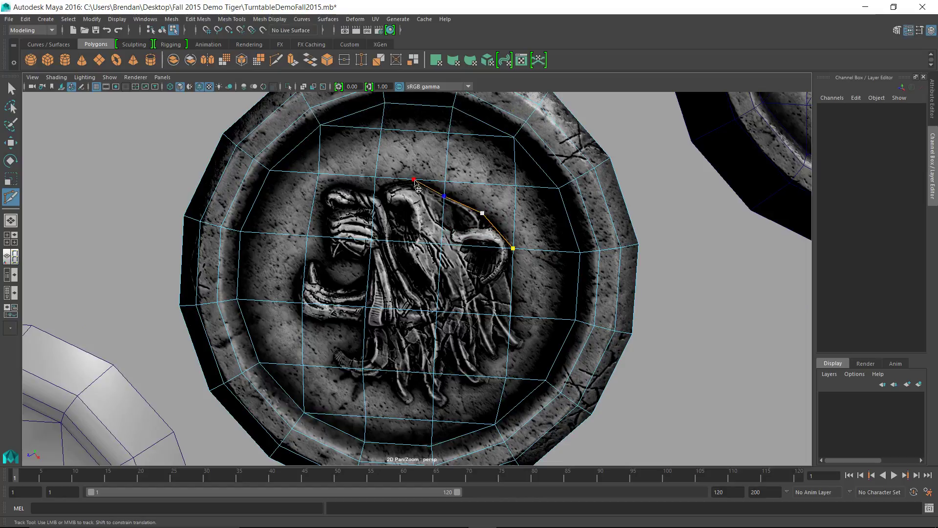
pyautogui.click(374, 194)
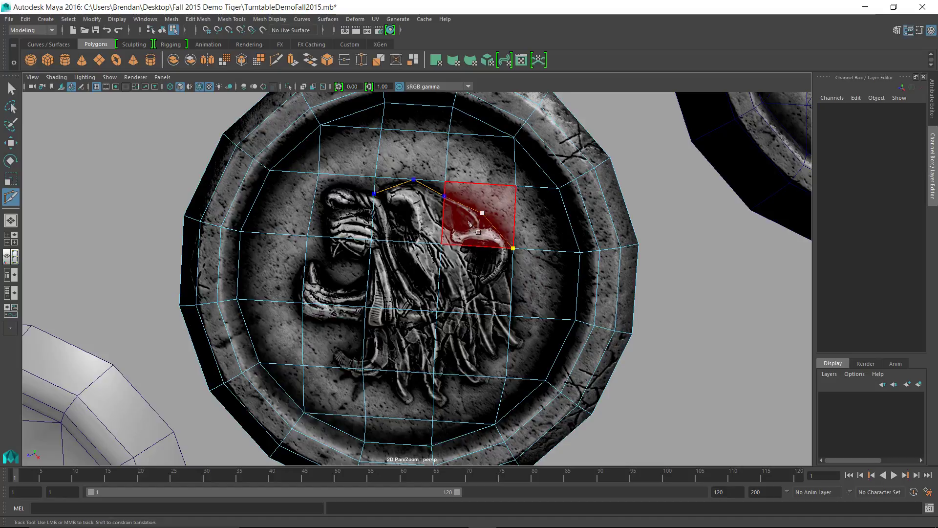
pyautogui.click(481, 213)
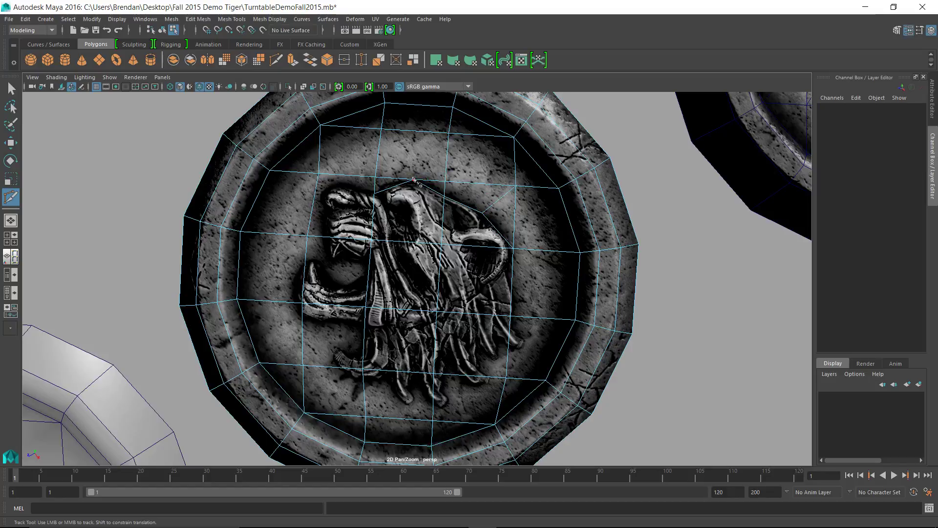
# Add Multi-Cut edges connecting the silhouette cut to the outer grid and following it just inside the tiger's head
pyautogui.click(449, 133)
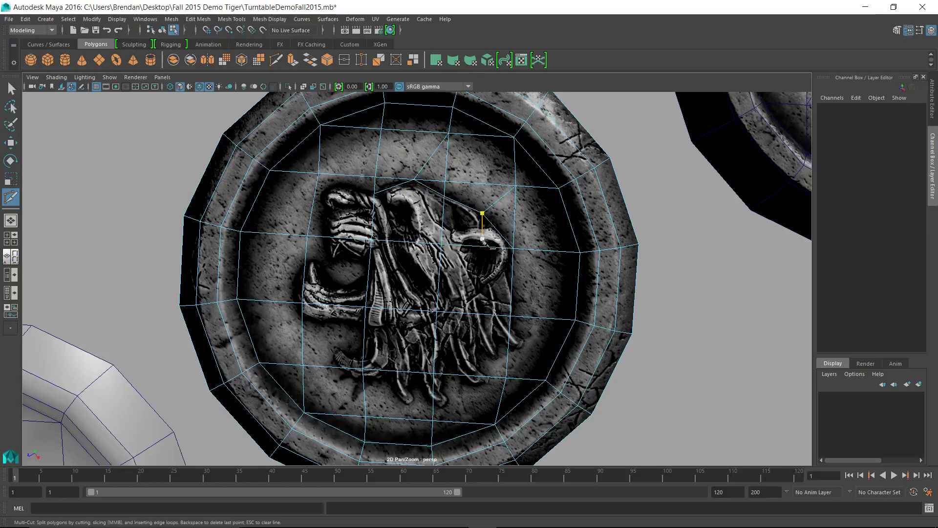
pyautogui.click(448, 218)
pyautogui.press('Return')
pyautogui.click(410, 199)
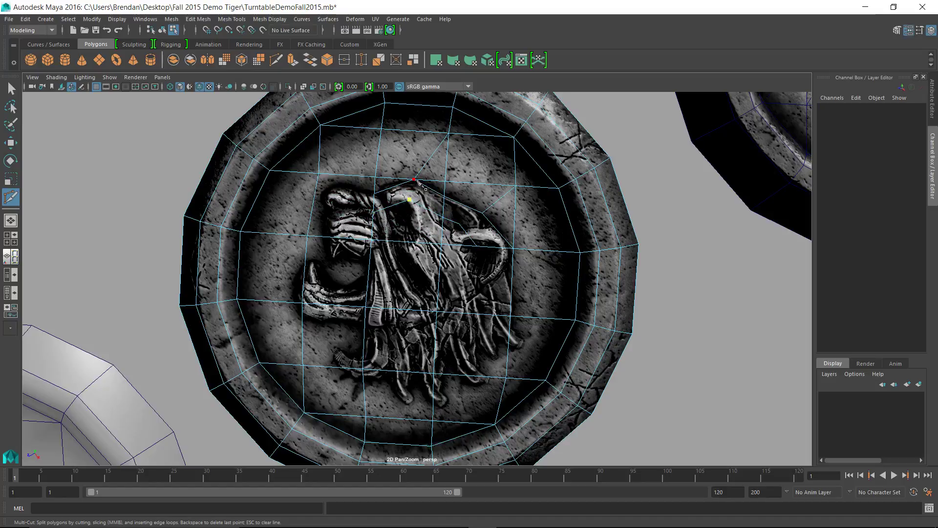
pyautogui.click(459, 223)
# Examine the relief of the medallion already cut along the tiger's silhouette, from low side angles and from above
pyautogui.keyDown('alt'); pyautogui.moveTo(669, 253); pyautogui.dragTo(165, 356, button='middle'); pyautogui.keyUp('alt')
pyautogui.keyDown('alt'); pyautogui.moveTo(307, 245); pyautogui.dragTo(336, 351, button='middle'); pyautogui.keyUp('alt')
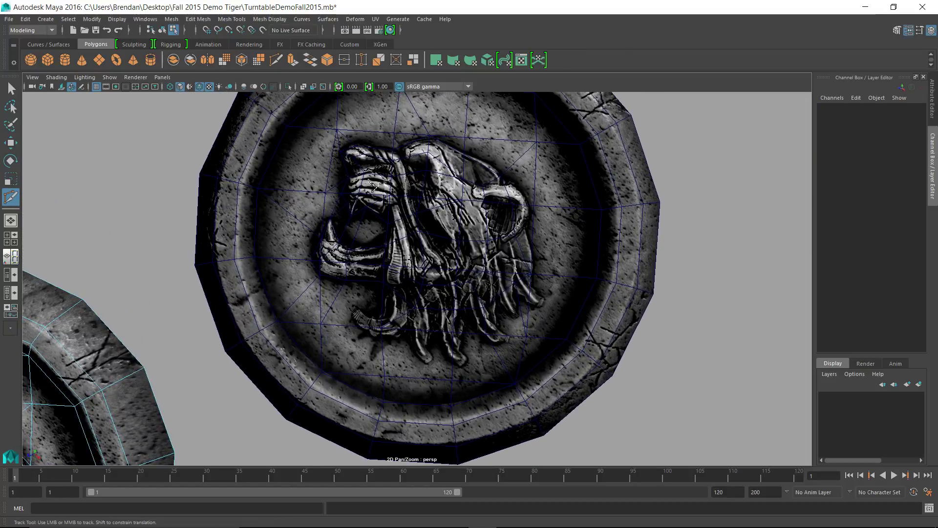
pyautogui.keyDown('alt'); pyautogui.moveTo(432, 225); pyautogui.dragTo(449, 259); pyautogui.keyUp('alt')
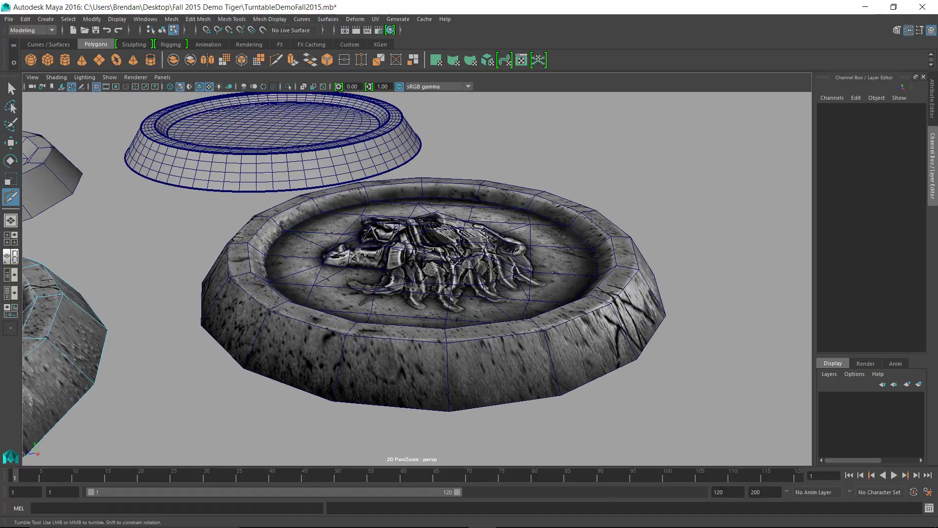
pyautogui.keyDown('alt'); pyautogui.moveTo(409, 205); pyautogui.dragTo(564, 288); pyautogui.keyUp('alt')
pyautogui.keyDown('alt'); pyautogui.moveTo(559, 283); pyautogui.dragTo(528, 299, button='right'); pyautogui.keyUp('alt')
pyautogui.keyDown('alt'); pyautogui.moveTo(583, 322); pyautogui.dragTo(486, 335); pyautogui.keyUp('alt')
pyautogui.keyDown('alt'); pyautogui.moveTo(388, 332); pyautogui.dragTo(493, 313, button='right'); pyautogui.keyUp('alt')
pyautogui.keyDown('alt'); pyautogui.moveTo(494, 312); pyautogui.dragTo(659, 283); pyautogui.keyUp('alt')
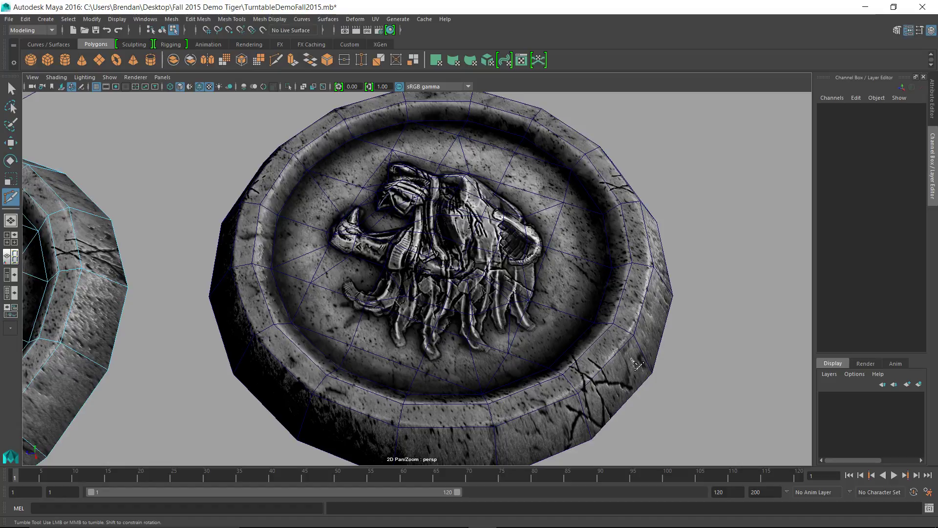
pyautogui.keyDown('alt'); pyautogui.moveTo(494, 307); pyautogui.dragTo(548, 332); pyautogui.keyUp('alt')
pyautogui.keyDown('alt'); pyautogui.moveTo(547, 332); pyautogui.dragTo(569, 344, button='right'); pyautogui.keyUp('alt')
# Display the medallions with all lights on and no wireframe on shaded, in object selection mode
pyautogui.scroll(-2, 570, 344)
pyautogui.press('7')
pyautogui.scroll(-4, 588, 346)
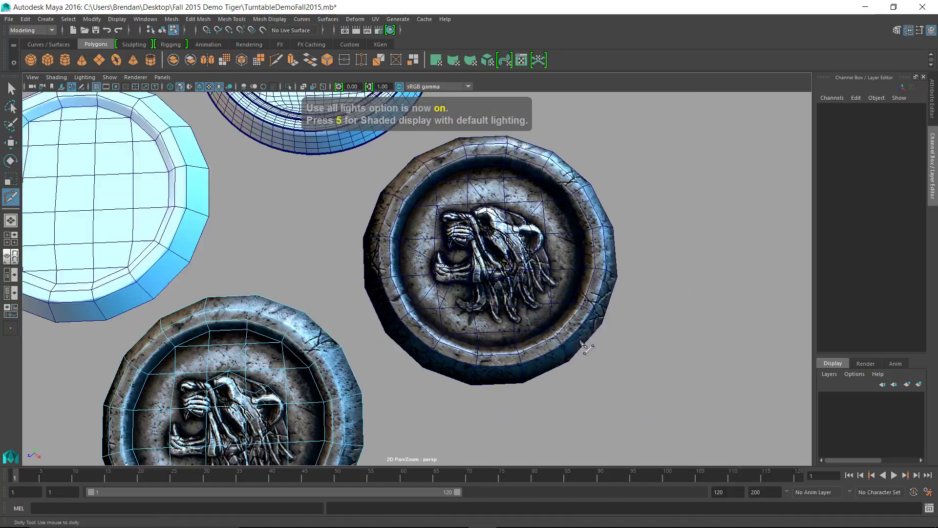
pyautogui.press('q')
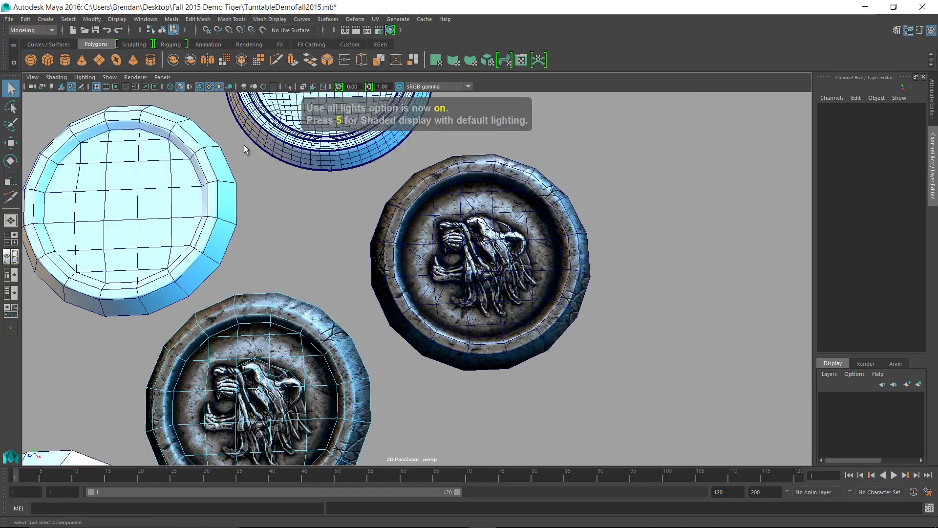
pyautogui.click(85, 77)
pyautogui.moveTo(57, 78)
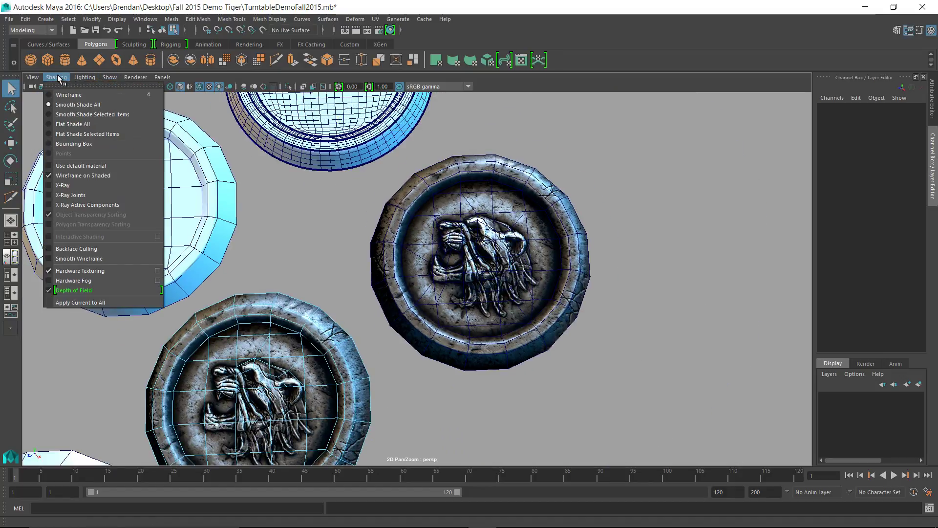
pyautogui.click(73, 175)
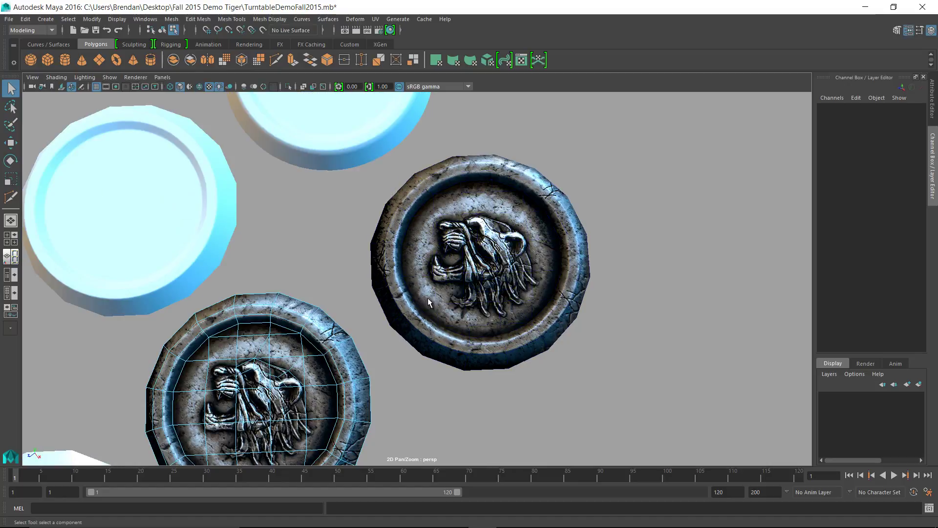
pyautogui.keyDown('alt'); pyautogui.moveTo(196, 181); pyautogui.dragTo(360, 183); pyautogui.keyUp('alt')
pyautogui.press('F8')
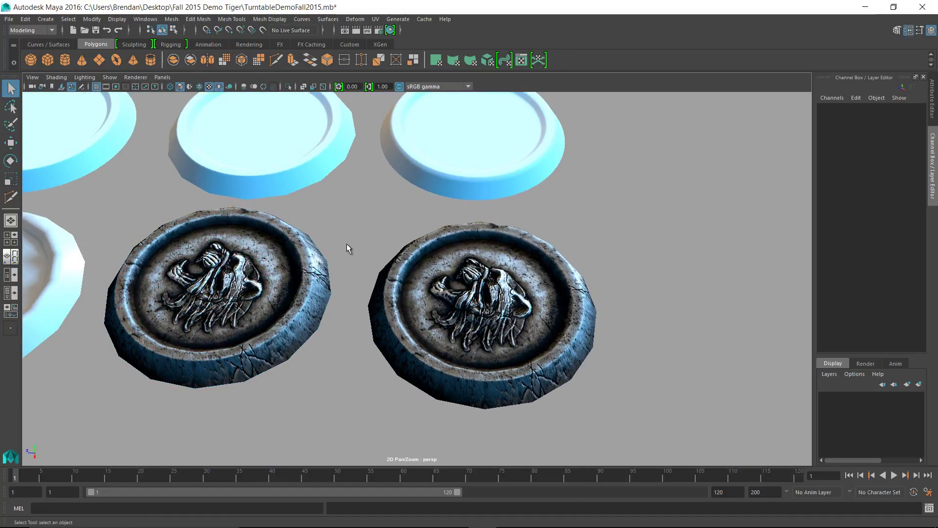
# Compare the two lit tiger medallions at a lower angle, and switch the viewport to full screen
pyautogui.keyDown('alt'); pyautogui.moveTo(347, 243); pyautogui.dragTo(400, 290); pyautogui.keyUp('alt')
pyautogui.scroll(3, 400, 290)
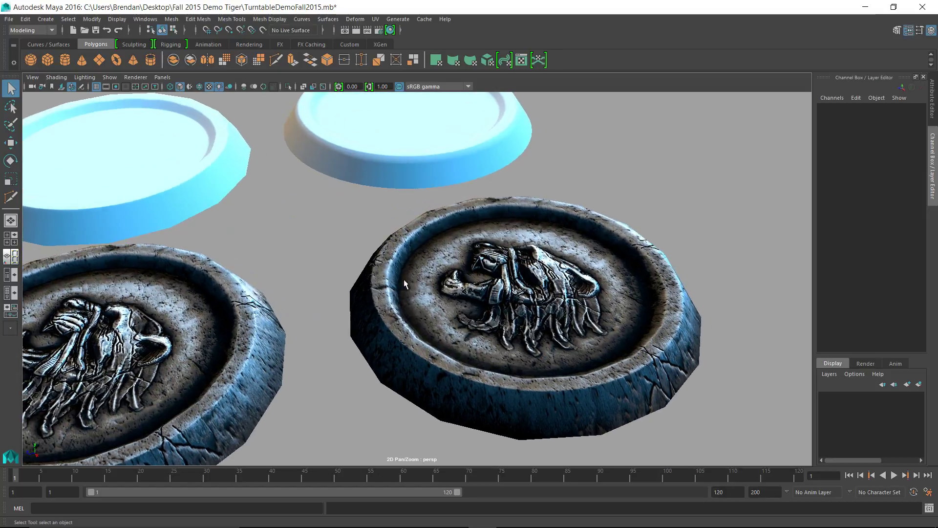
pyautogui.keyDown('alt'); pyautogui.moveTo(604, 302); pyautogui.dragTo(526, 261); pyautogui.keyUp('alt')
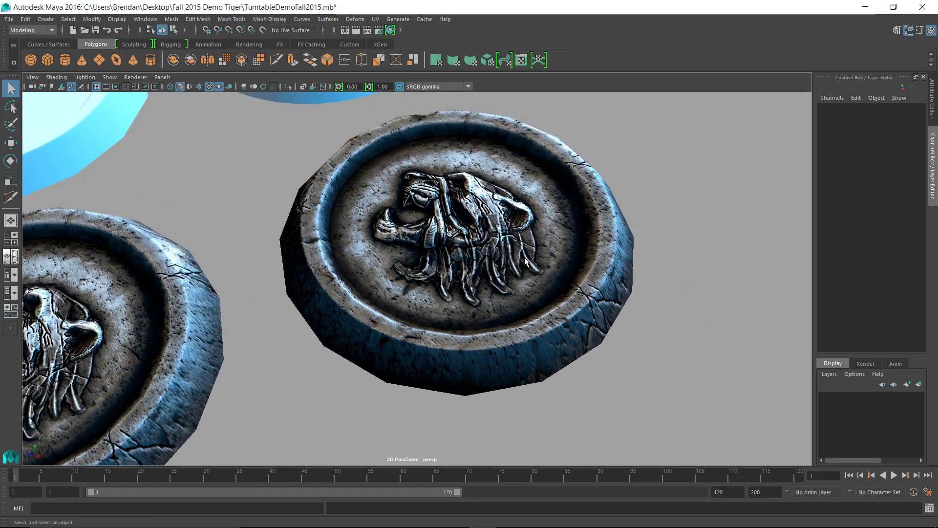
pyautogui.hotkey('ctrl', 'space')
# Try hiding everything except the LowPoly2 medallion, undo the hiding and clear the selection
pyautogui.click(608, 236)
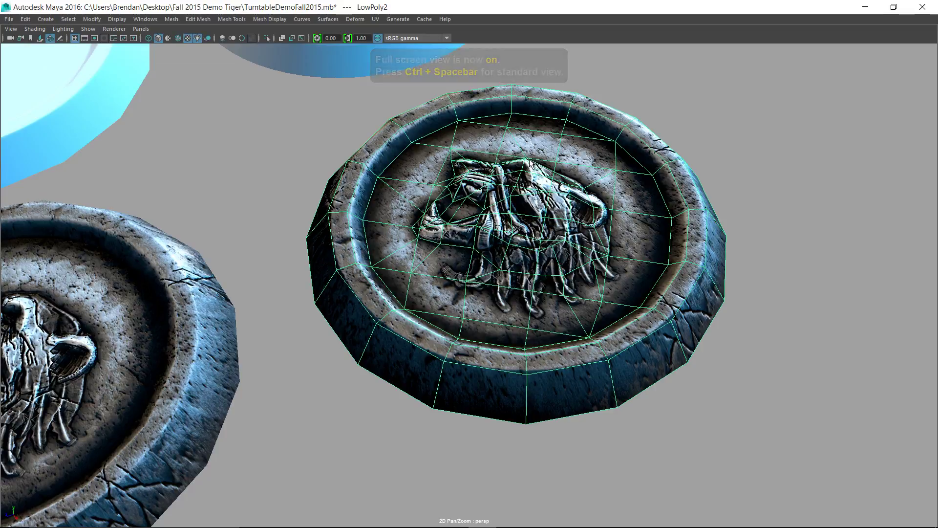
pyautogui.hotkey('alt', 'h')
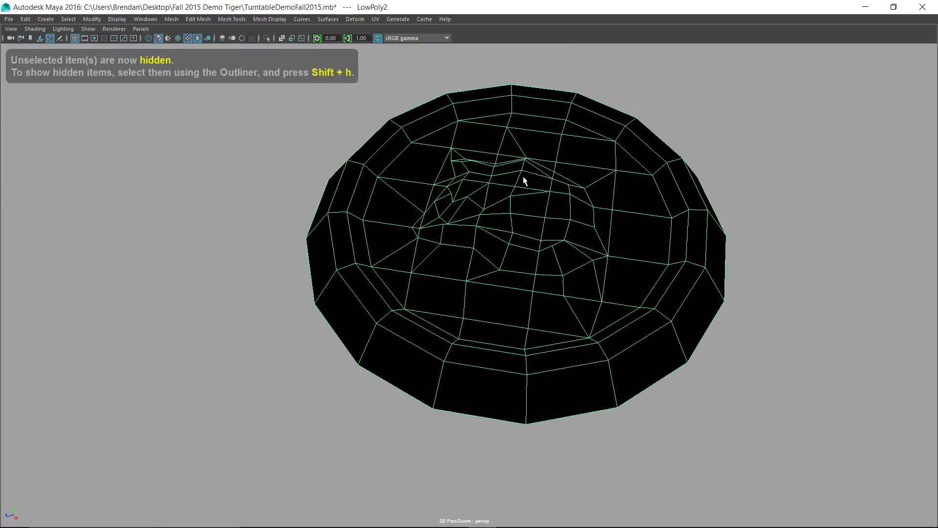
pyautogui.hotkey('ctrl', 'z')
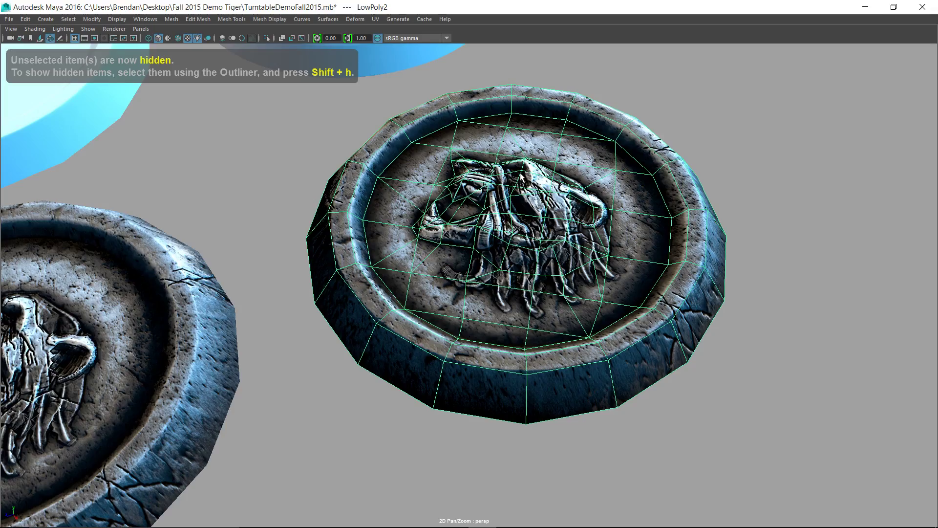
pyautogui.click(747, 231)
# Examine the lit LowPoly2 medallion's tiger relief and stone surface up close from several angles
pyautogui.keyDown('alt'); pyautogui.moveTo(747, 230); pyautogui.dragTo(694, 231, button='middle'); pyautogui.keyUp('alt')
pyautogui.keyDown('alt'); pyautogui.moveTo(693, 231); pyautogui.dragTo(562, 267); pyautogui.keyUp('alt')
pyautogui.keyDown('alt'); pyautogui.moveTo(539, 262); pyautogui.dragTo(561, 286, button='middle'); pyautogui.keyUp('alt')
pyautogui.scroll(3, 562, 286)
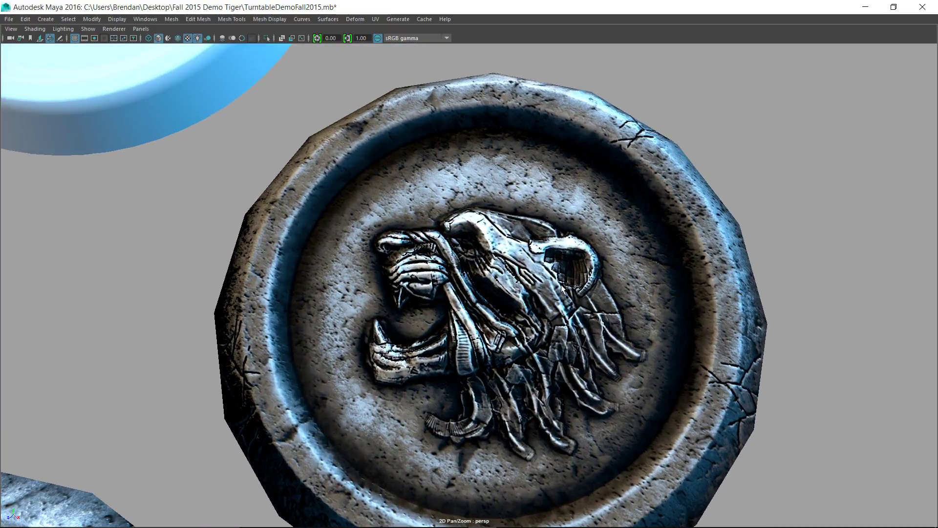
pyautogui.keyDown('alt'); pyautogui.moveTo(562, 288); pyautogui.dragTo(560, 256); pyautogui.keyUp('alt')
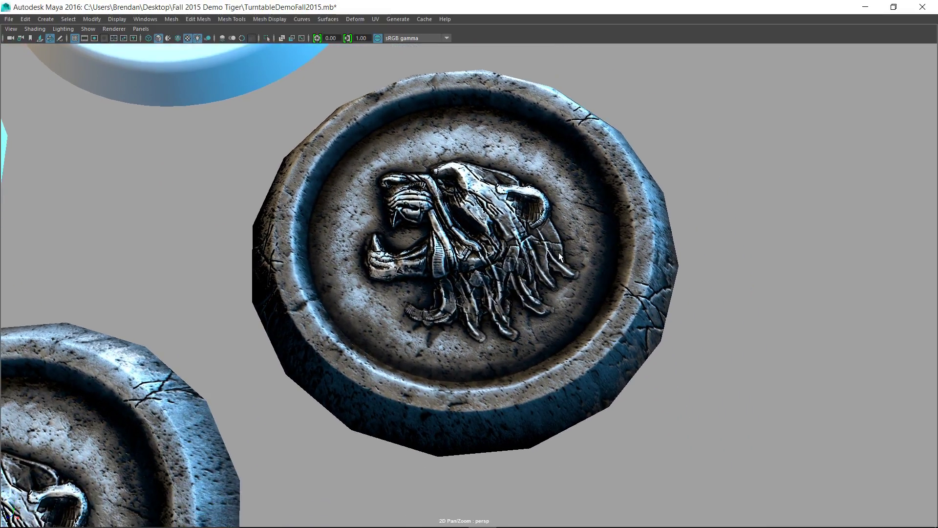
pyautogui.keyDown('alt'); pyautogui.moveTo(654, 288); pyautogui.dragTo(615, 251); pyautogui.keyUp('alt')
pyautogui.scroll(3, 659, 234)
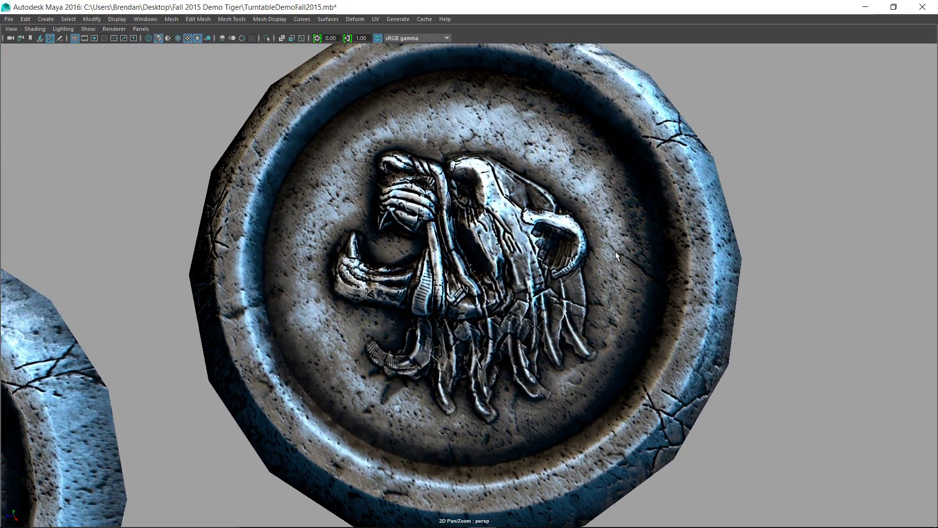
pyautogui.scroll(-3, 615, 251)
pyautogui.keyDown('alt'); pyautogui.moveTo(614, 251); pyautogui.dragTo(633, 284, button='middle'); pyautogui.keyUp('alt')
pyautogui.keyDown('alt'); pyautogui.moveTo(708, 309); pyautogui.dragTo(696, 271); pyautogui.keyUp('alt')
# Switch to the medallion texture document in Photoshop and delete the Height Map copy group
pyautogui.hotkey('alt', 'Tab')
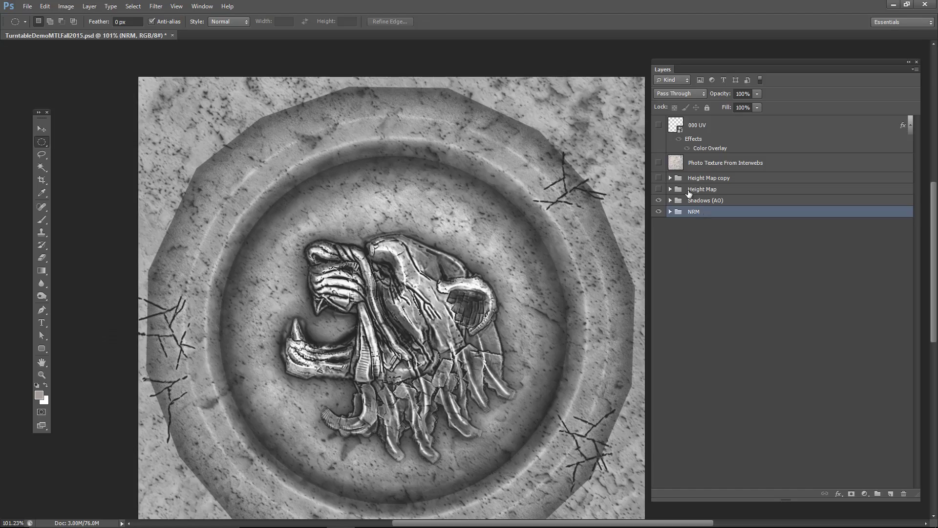
pyautogui.click(667, 198)
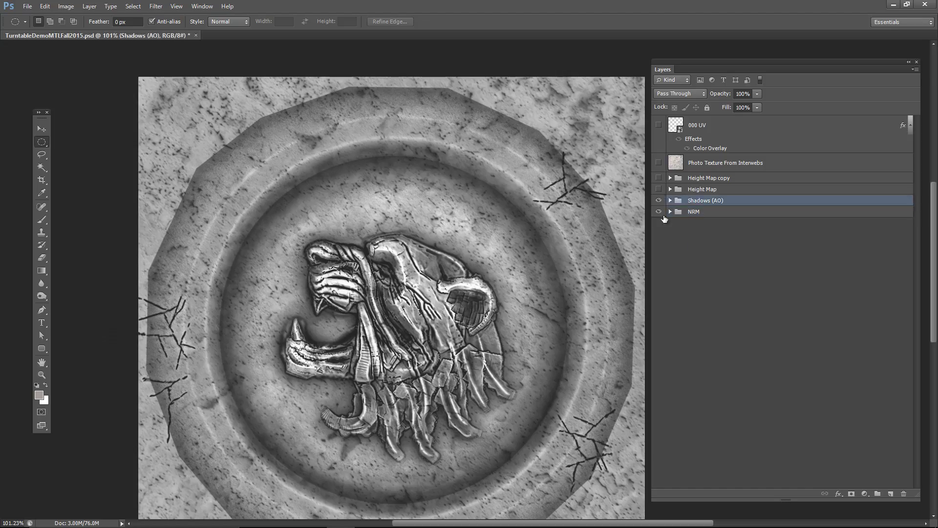
pyautogui.click(723, 179)
pyautogui.press('Delete')
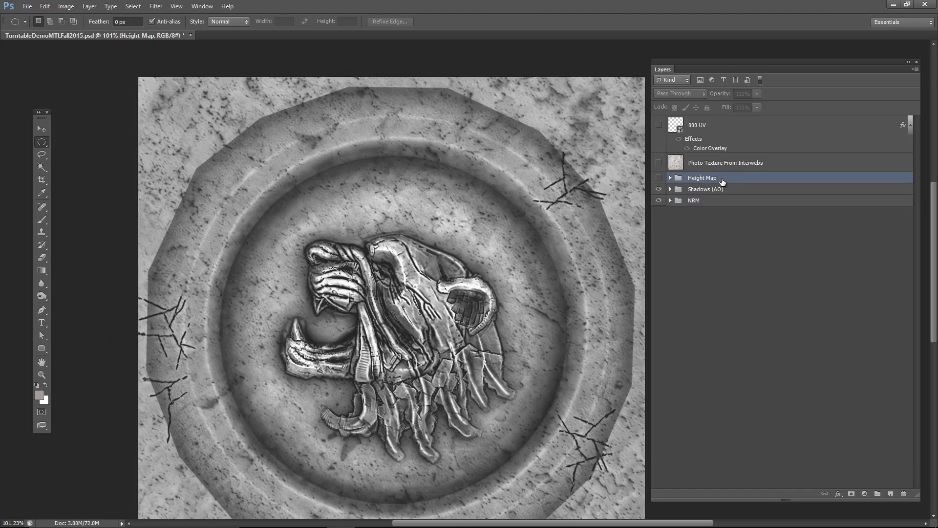
pyautogui.keyDown('alt'); pyautogui.scroll(-3, 416, 243); pyautogui.keyUp('alt')
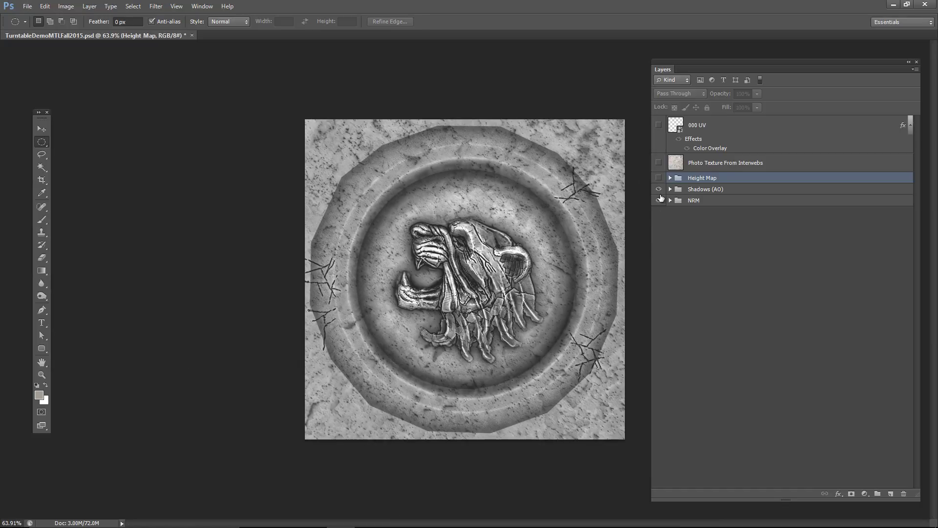